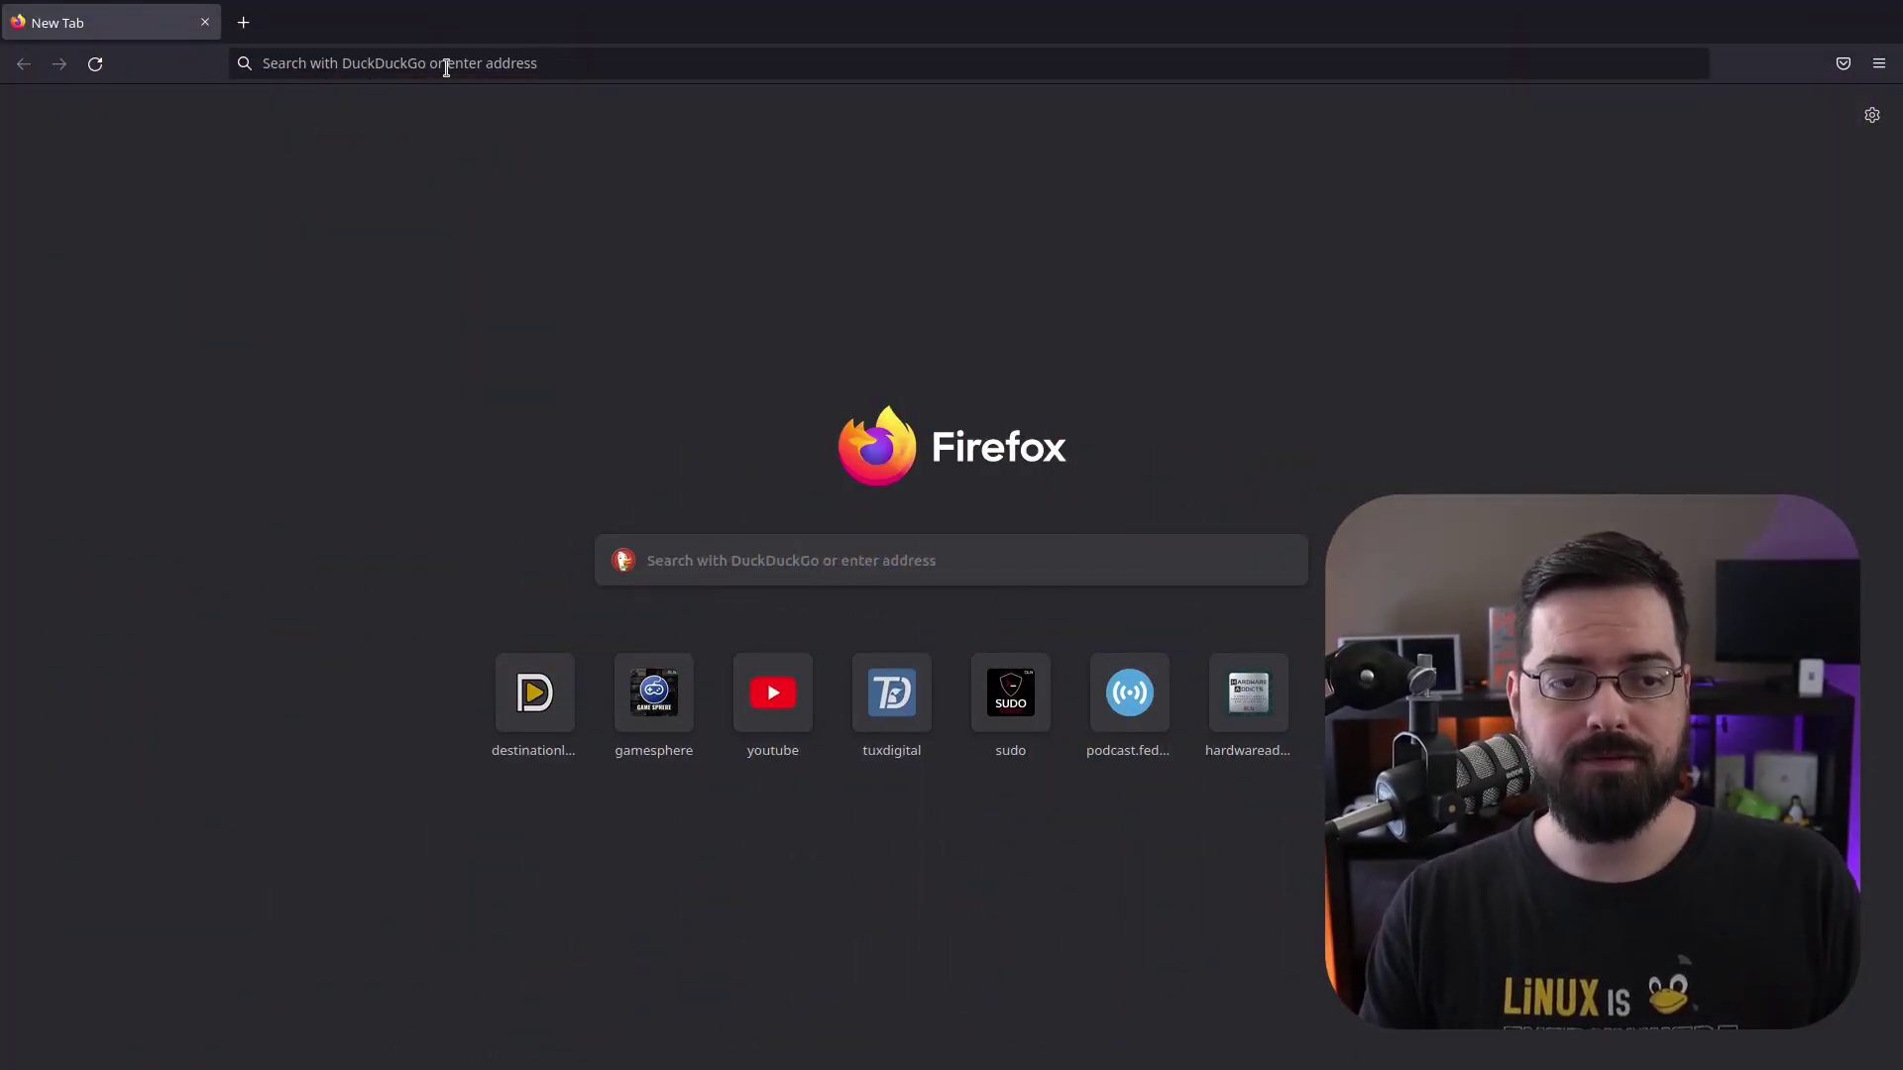
- Search YouTube for 'destination linux' using the 'y' bookmark keyword in the address bar
click(446, 64)
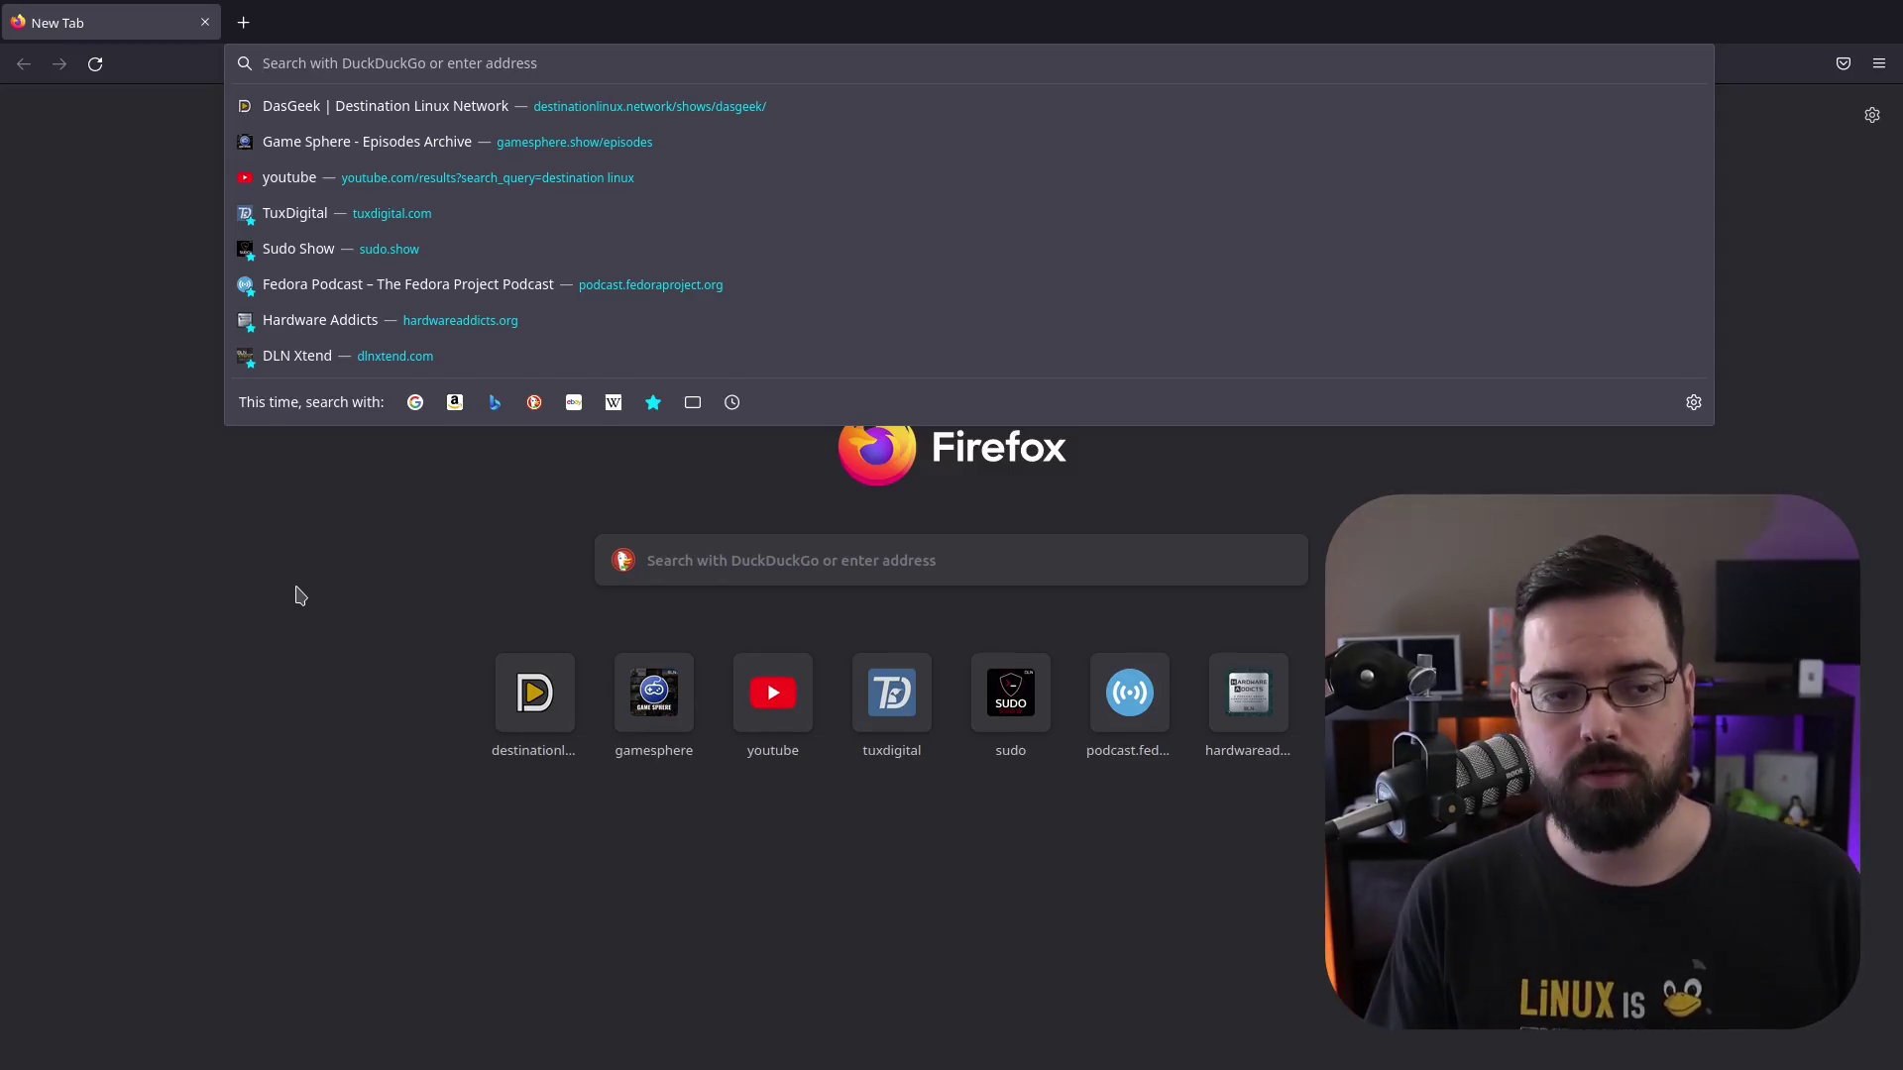
text(y destination linux)
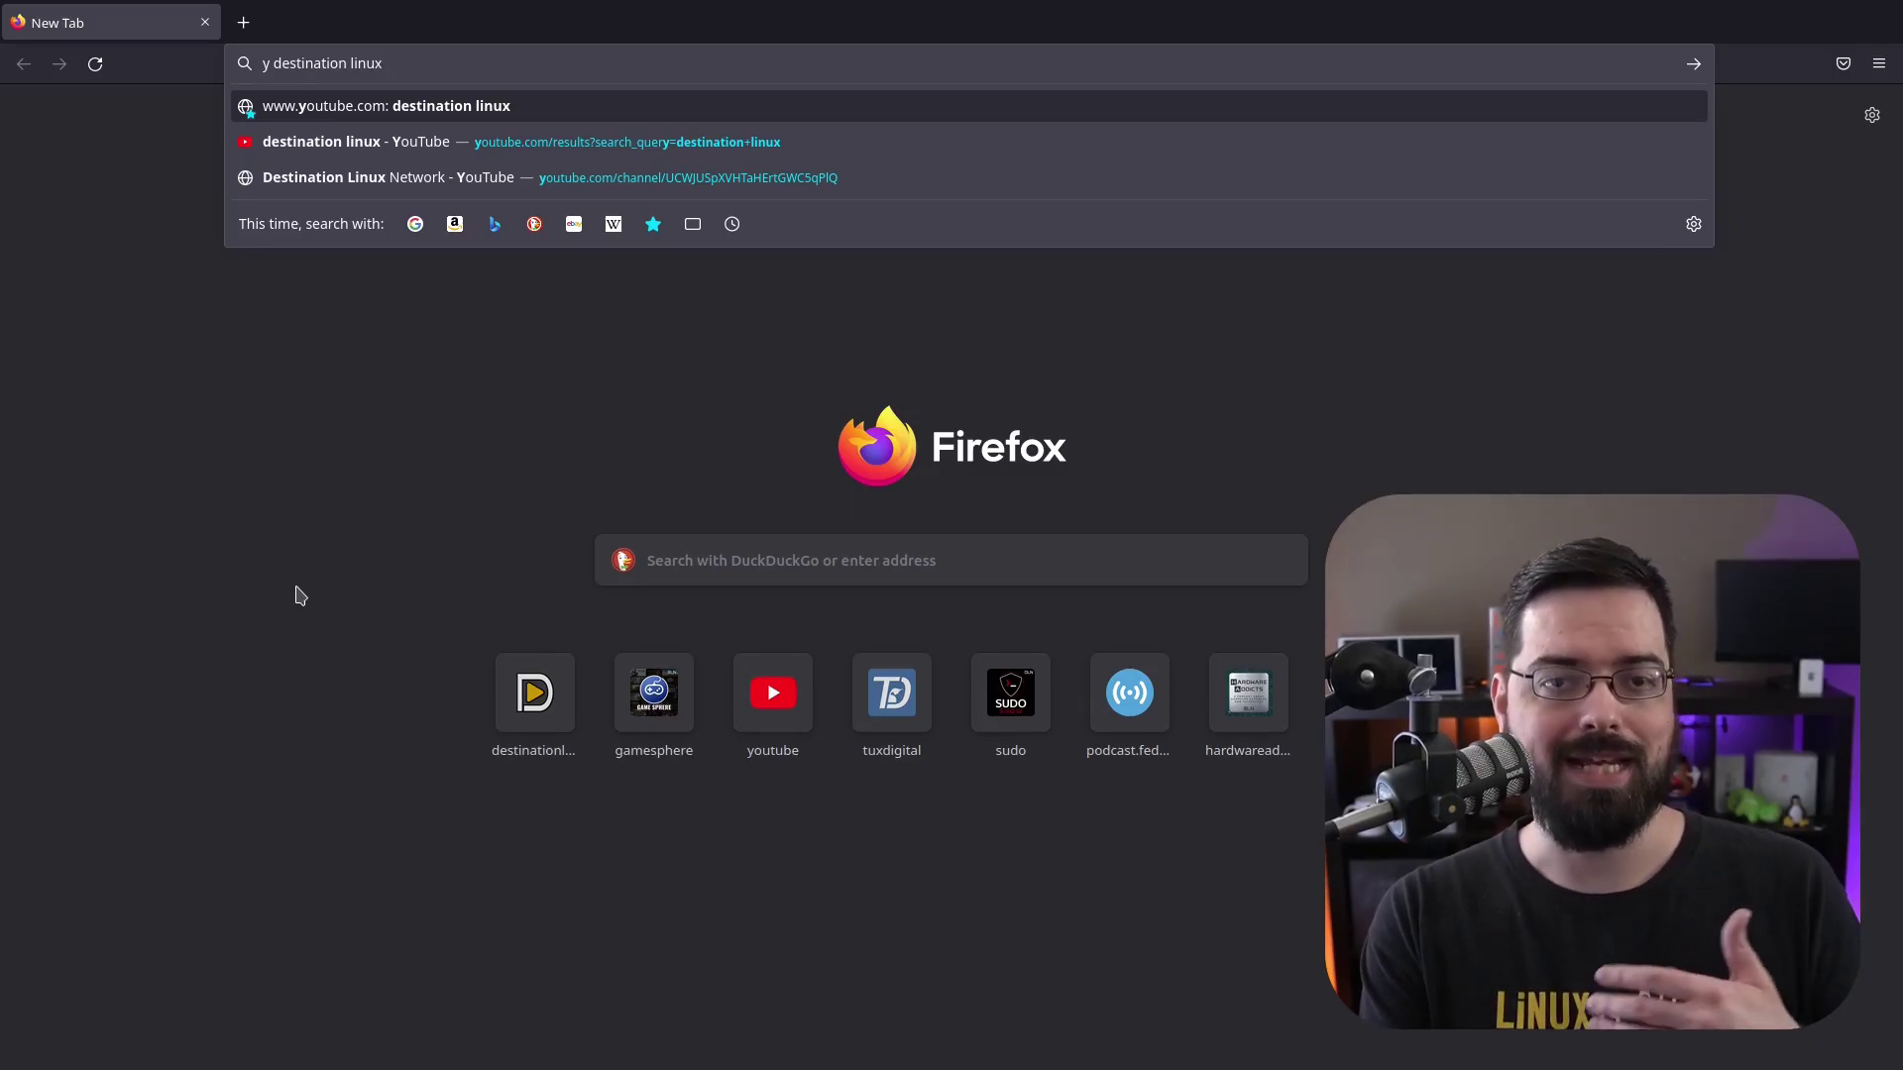
key(Return)
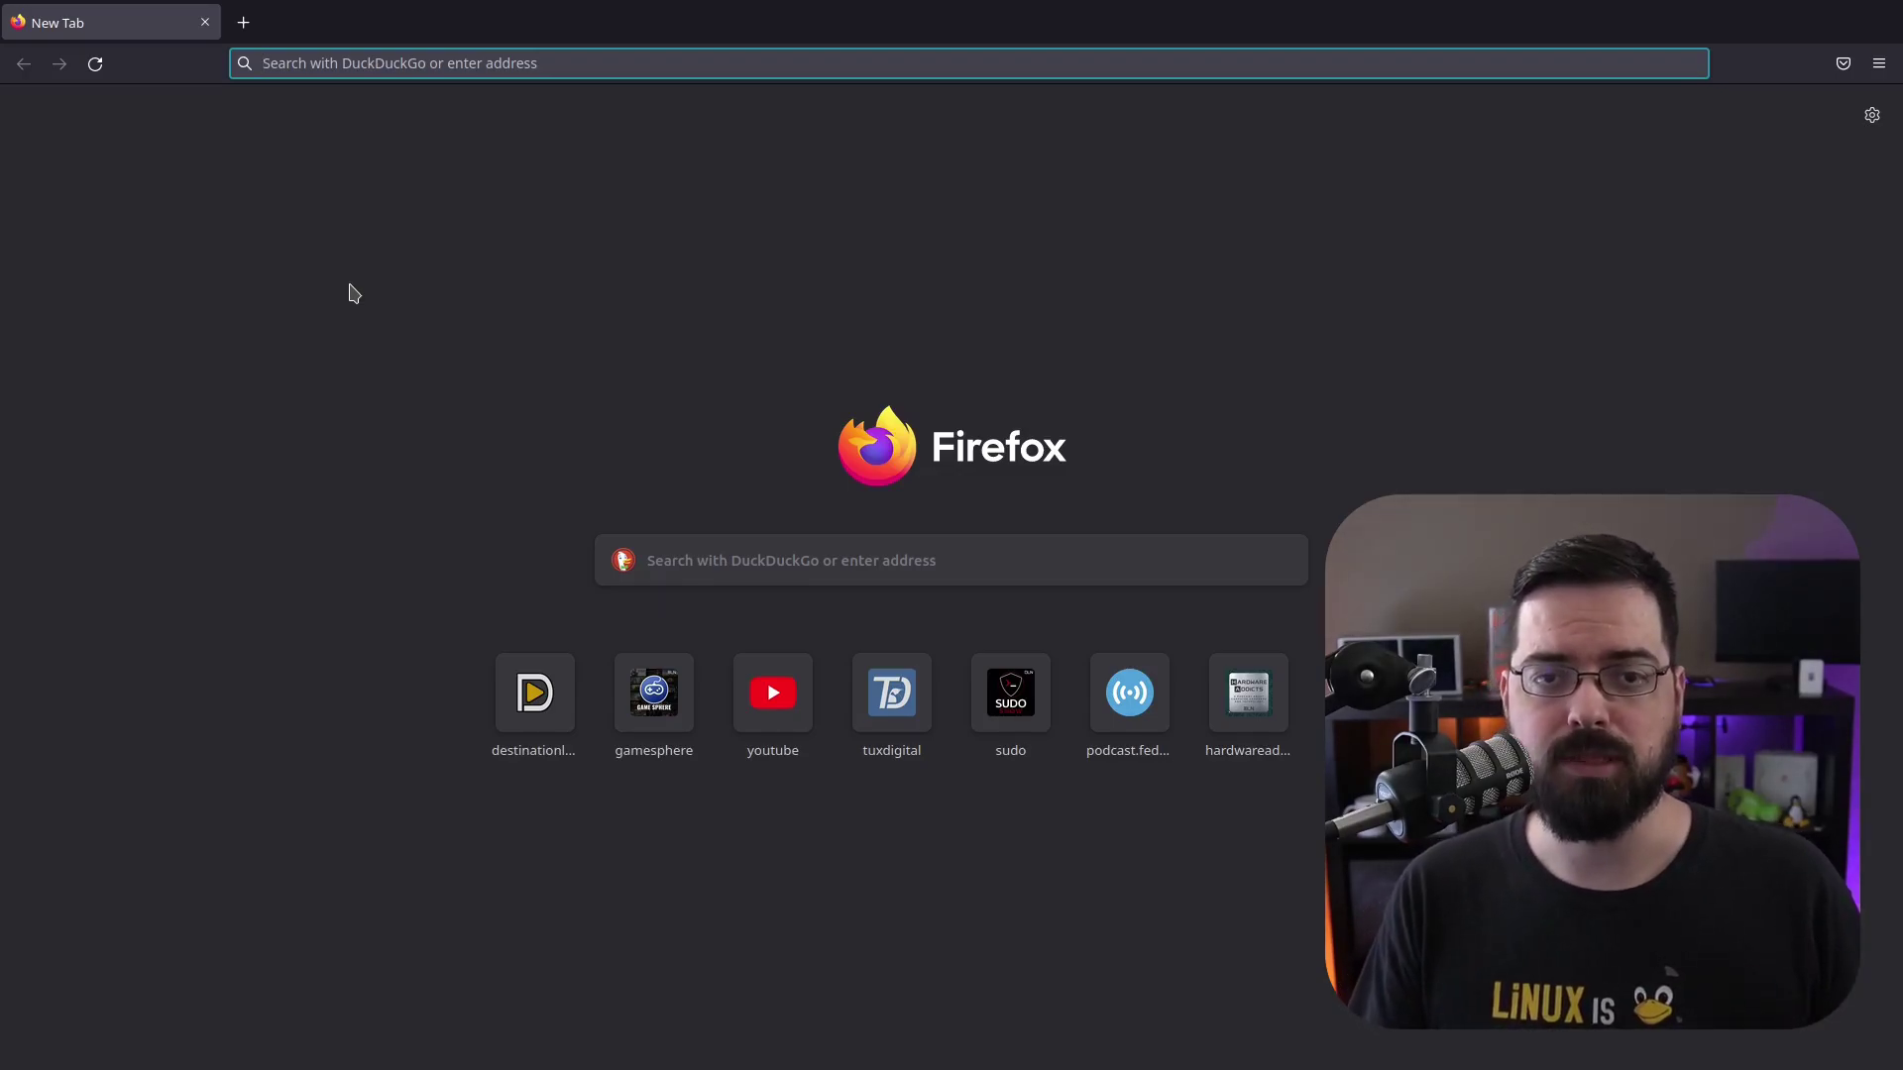
- Reveal the bookmarks toolbar on the New Tab page
click(349, 294)
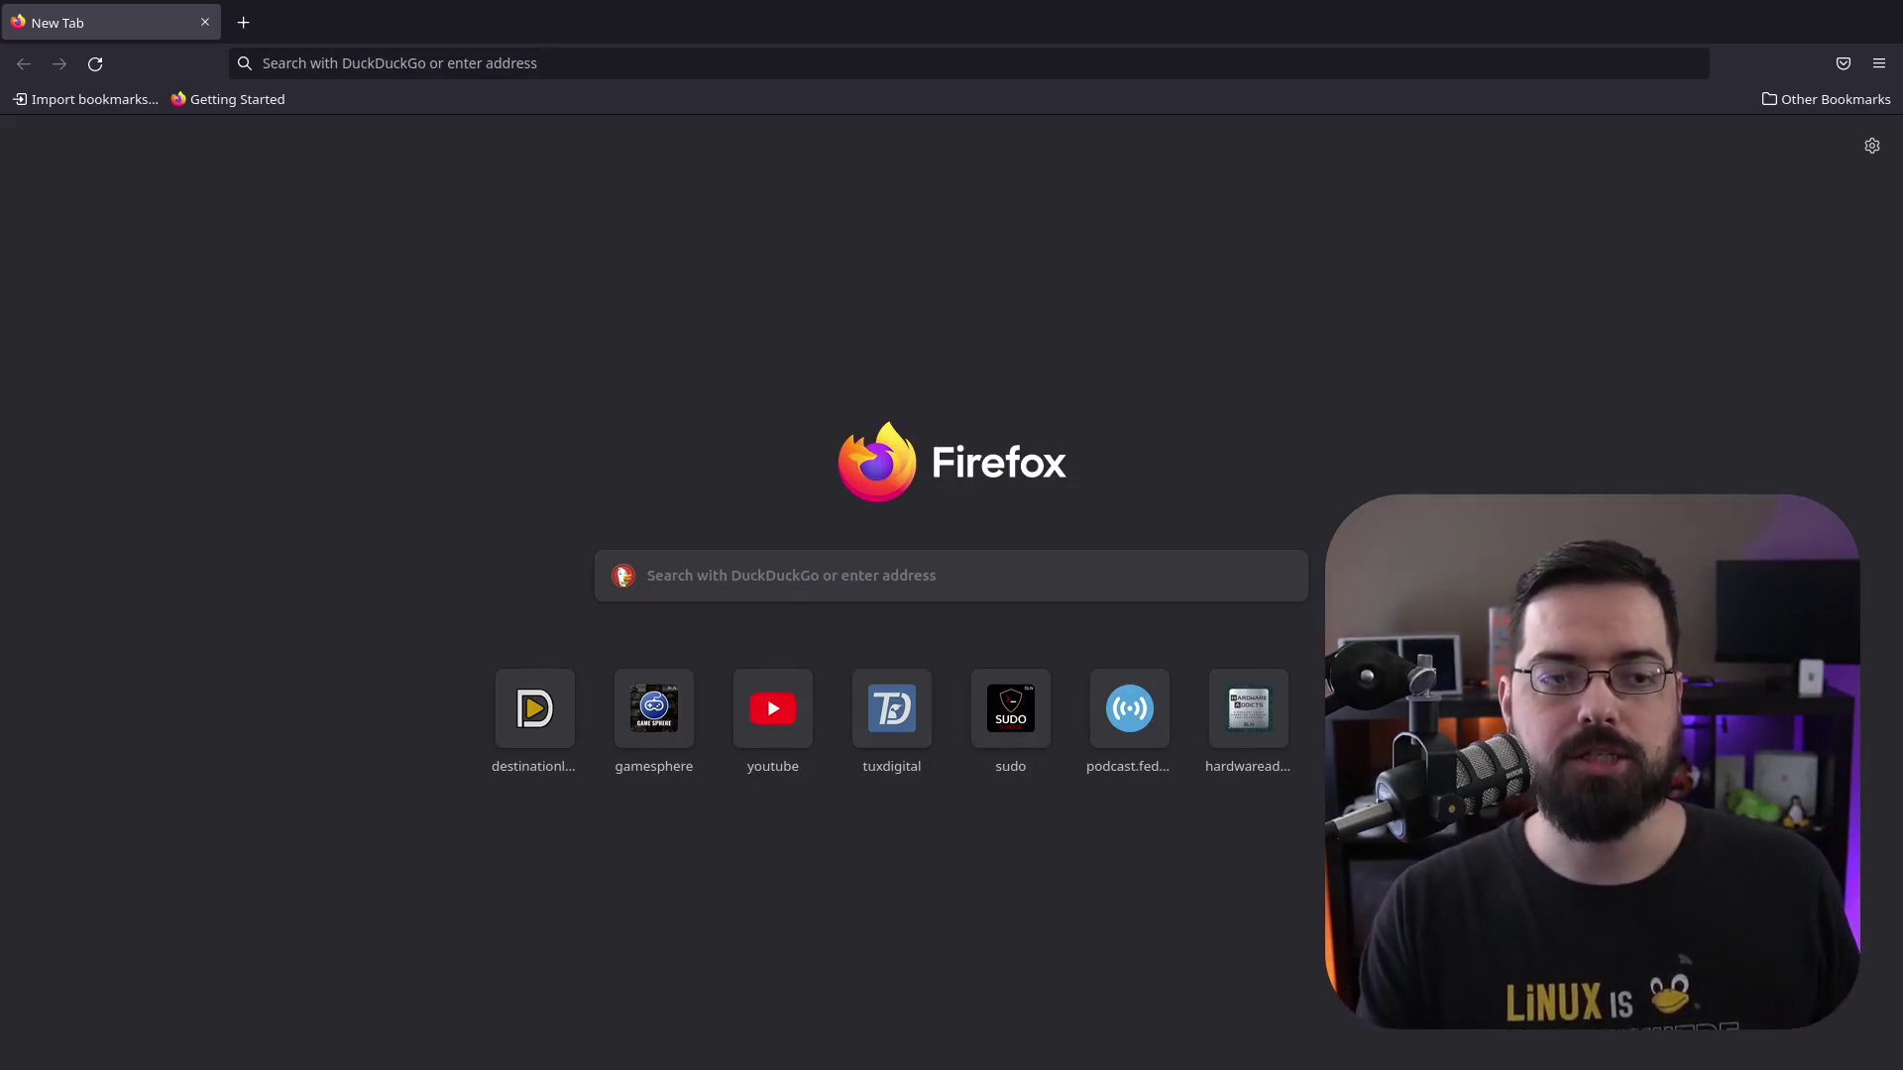
- Look over the bookmarks toolbar's context options without changing anything, then open Other Bookmarks
right_click(377, 105)
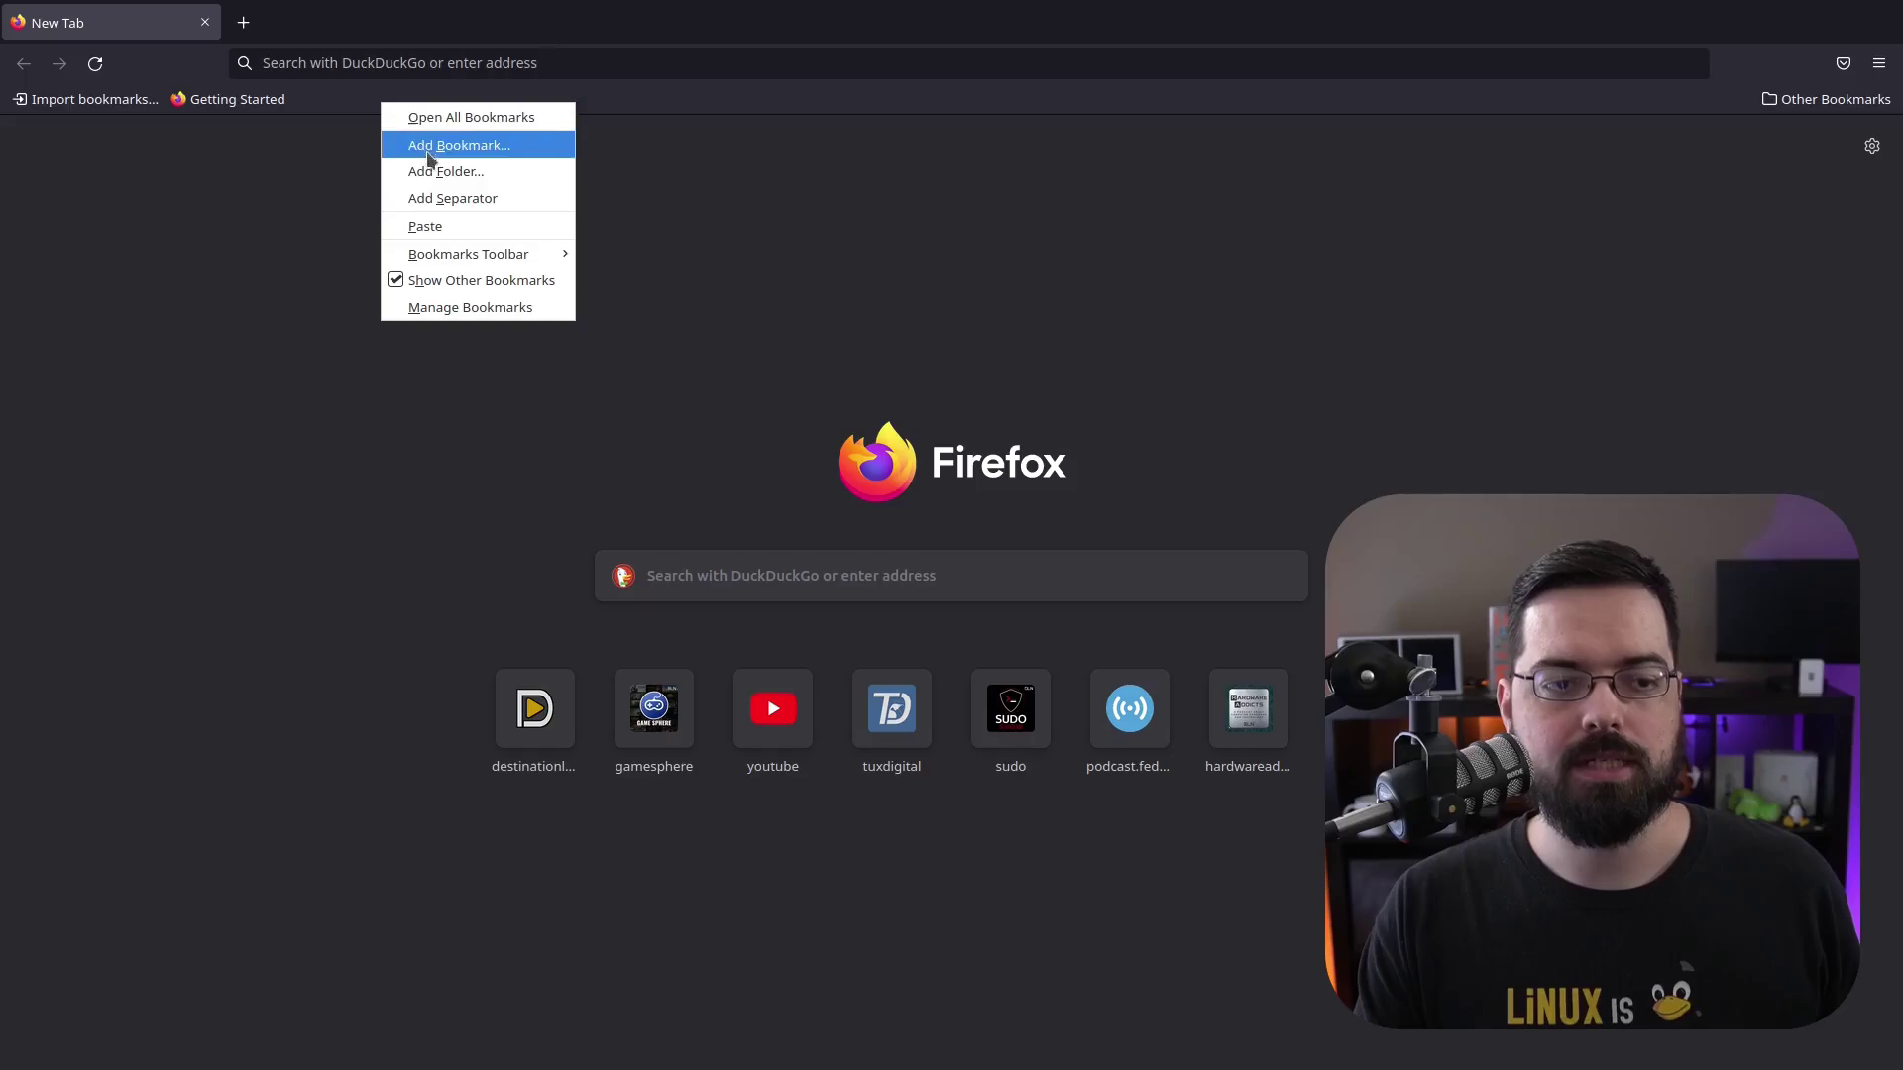
mouse_move(481, 258)
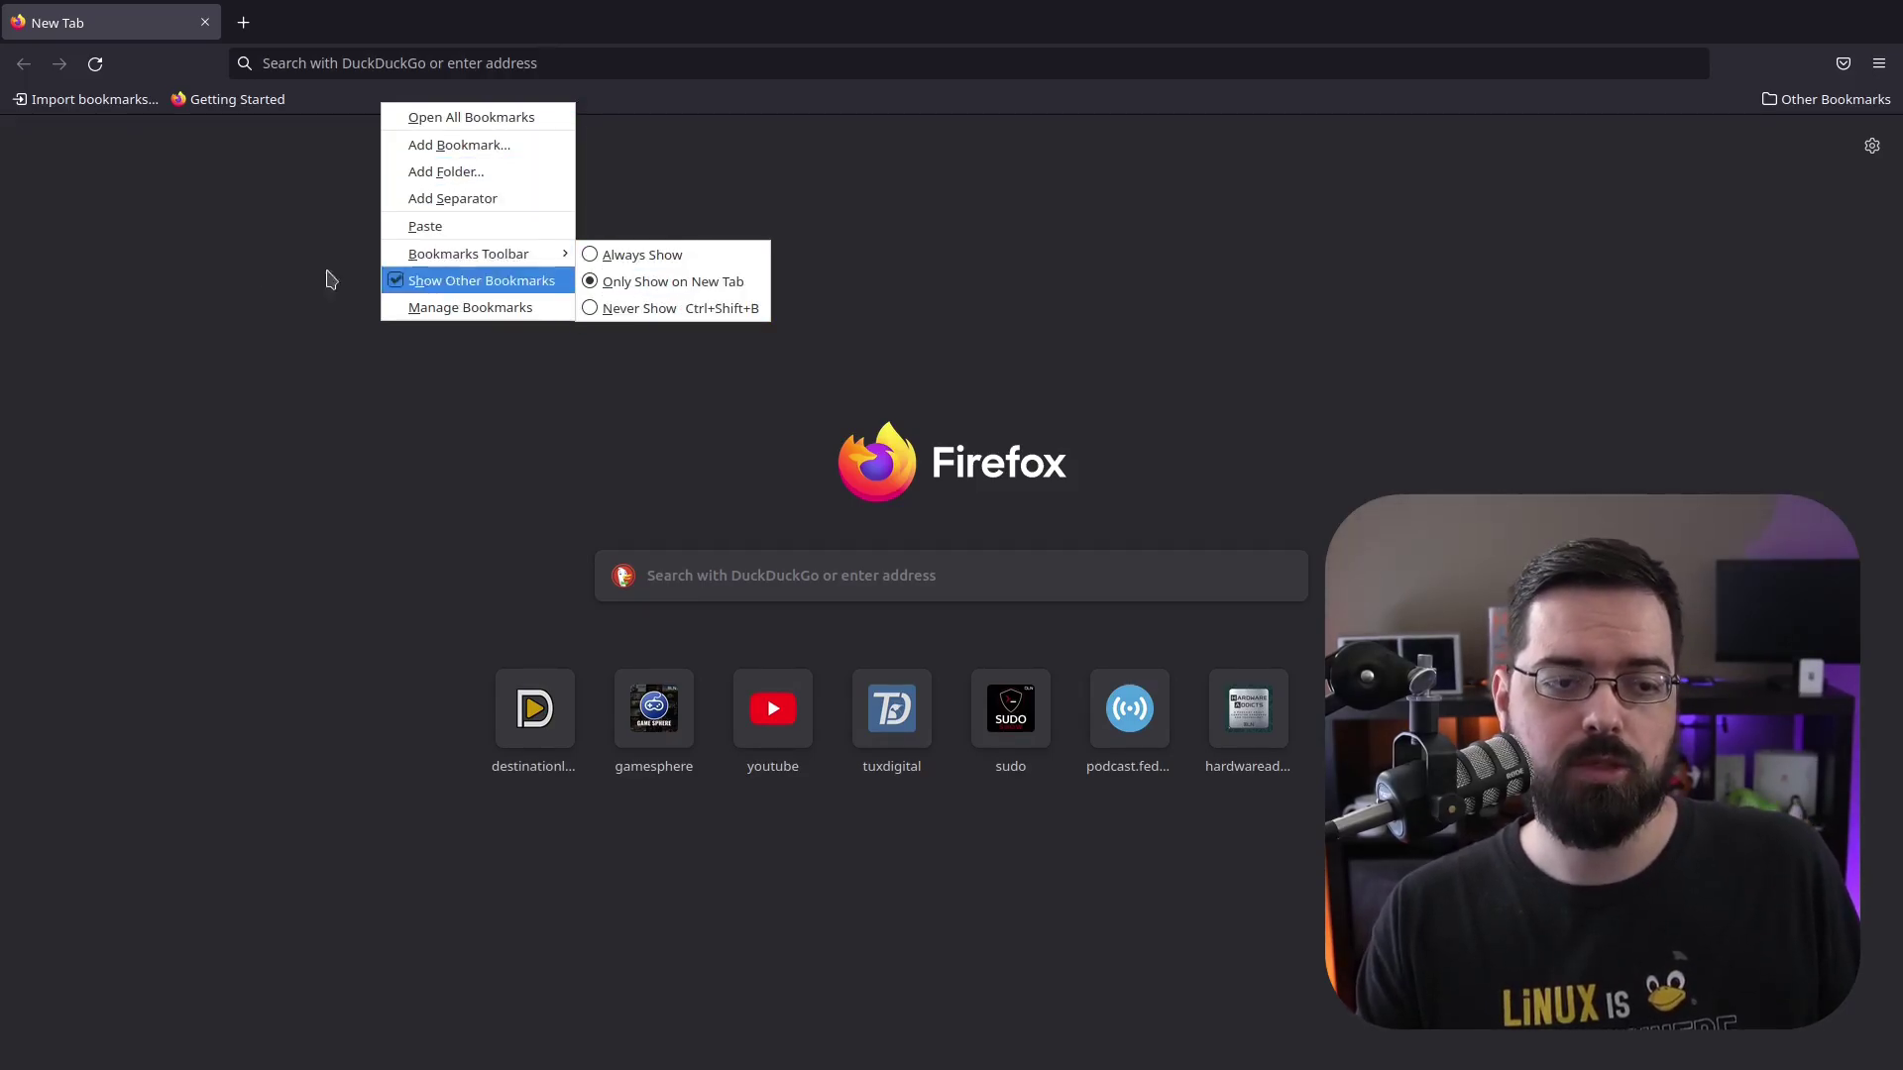
click(220, 265)
right_click(385, 98)
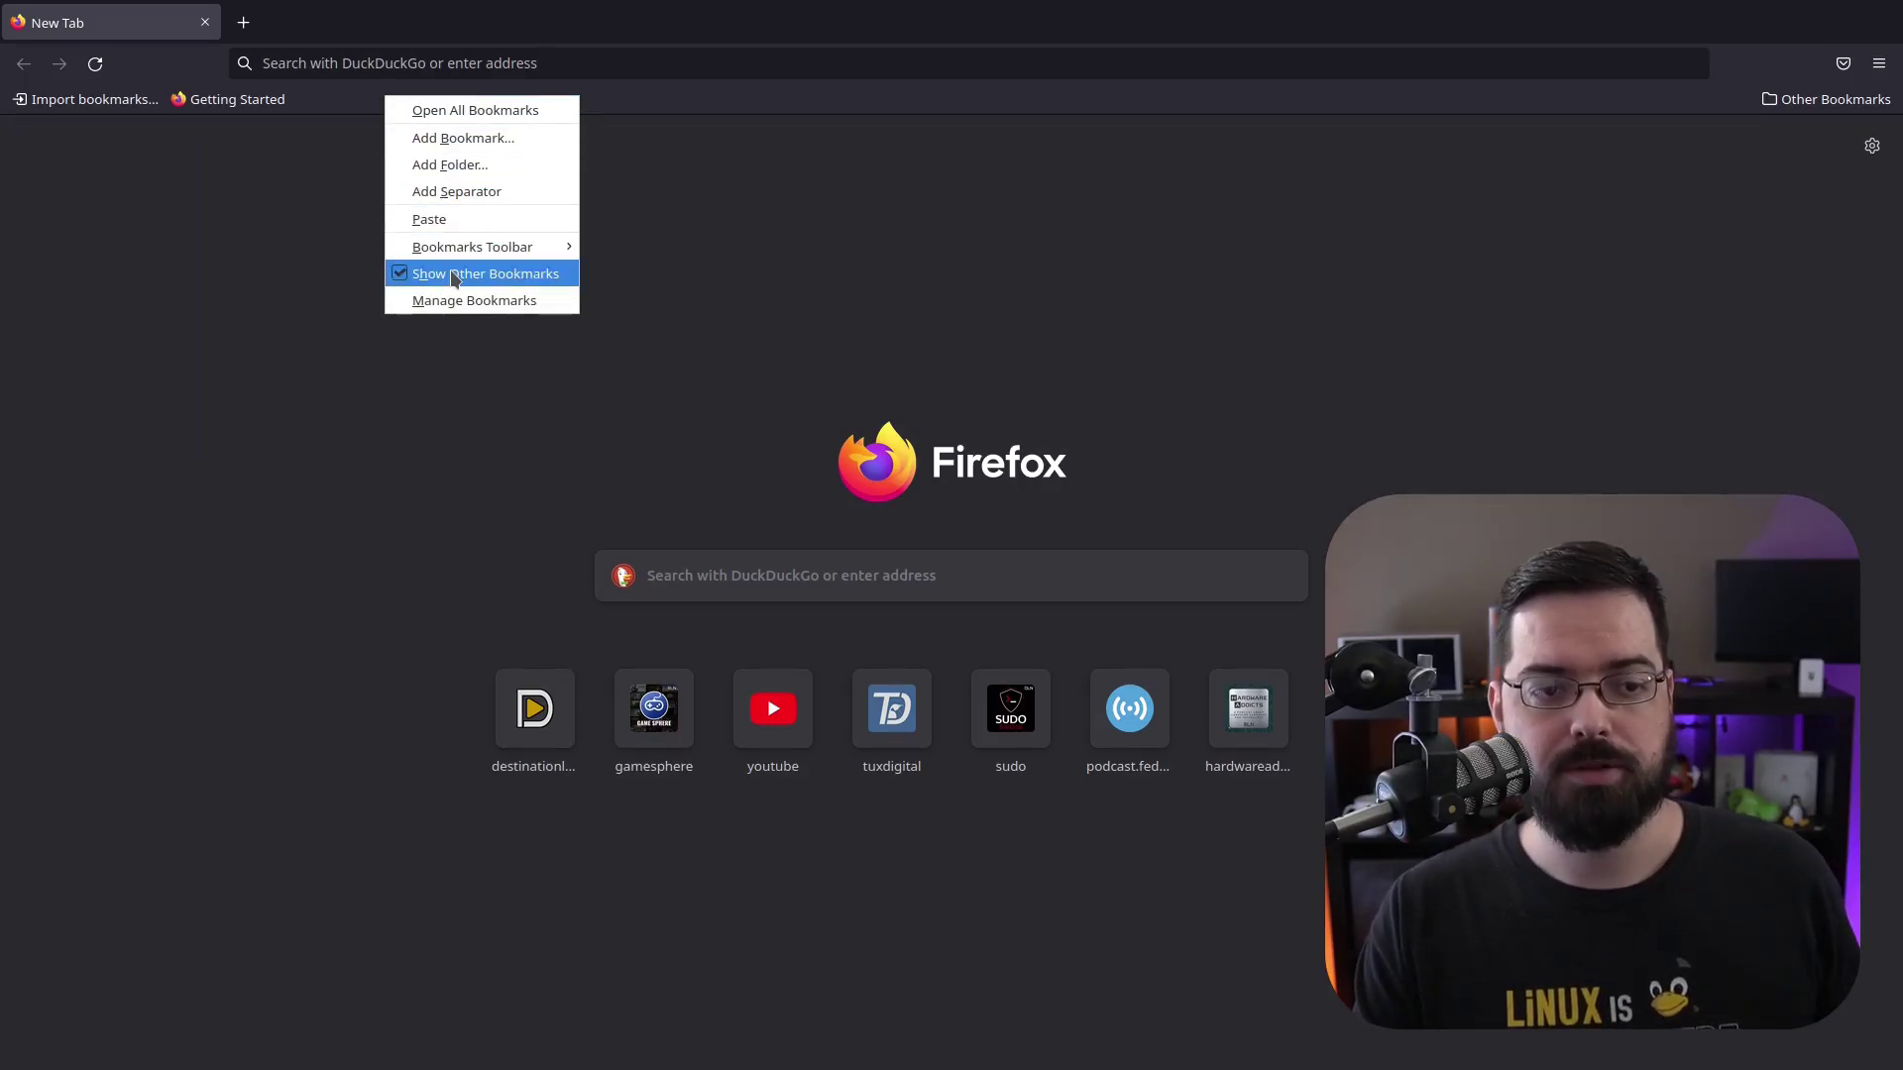
click(1355, 288)
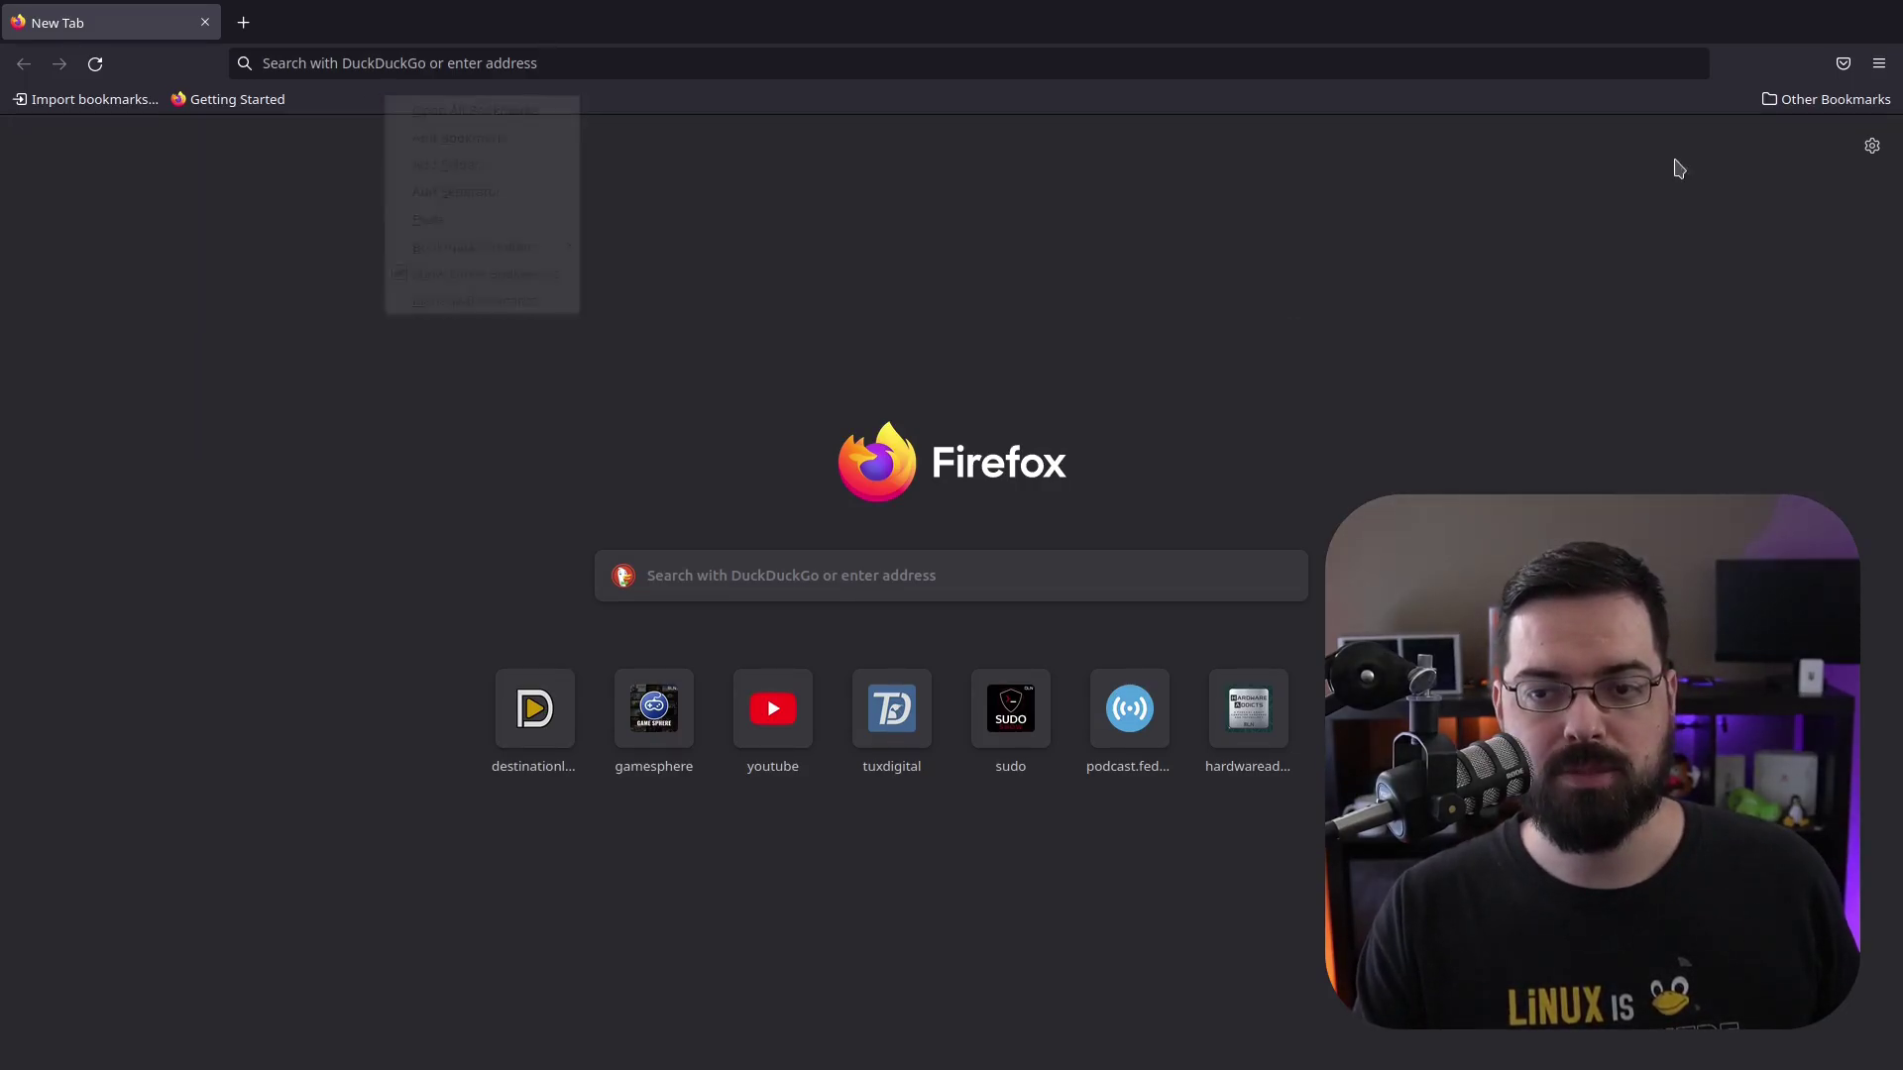
click(1786, 103)
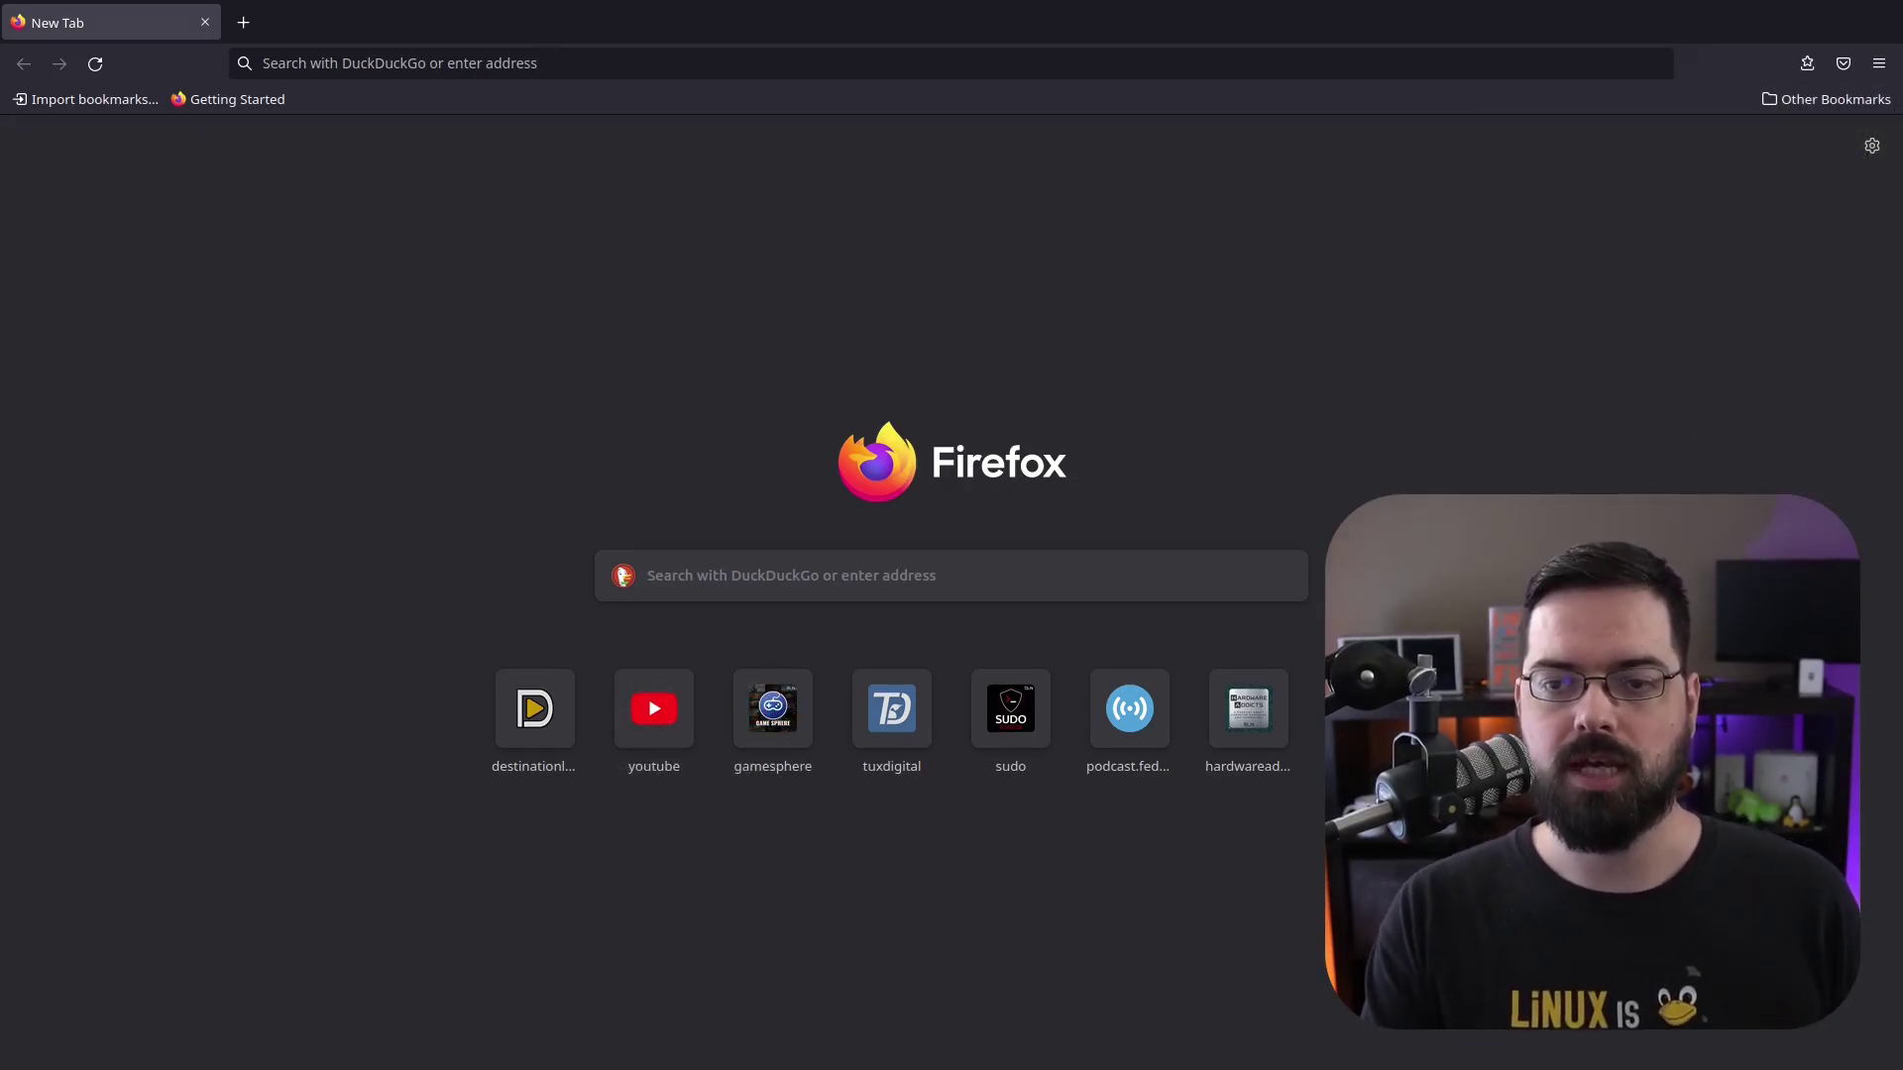
- Adjust the Bookmarks Menu button's placement in Customize Toolbar and finish with Done
right_click(1814, 82)
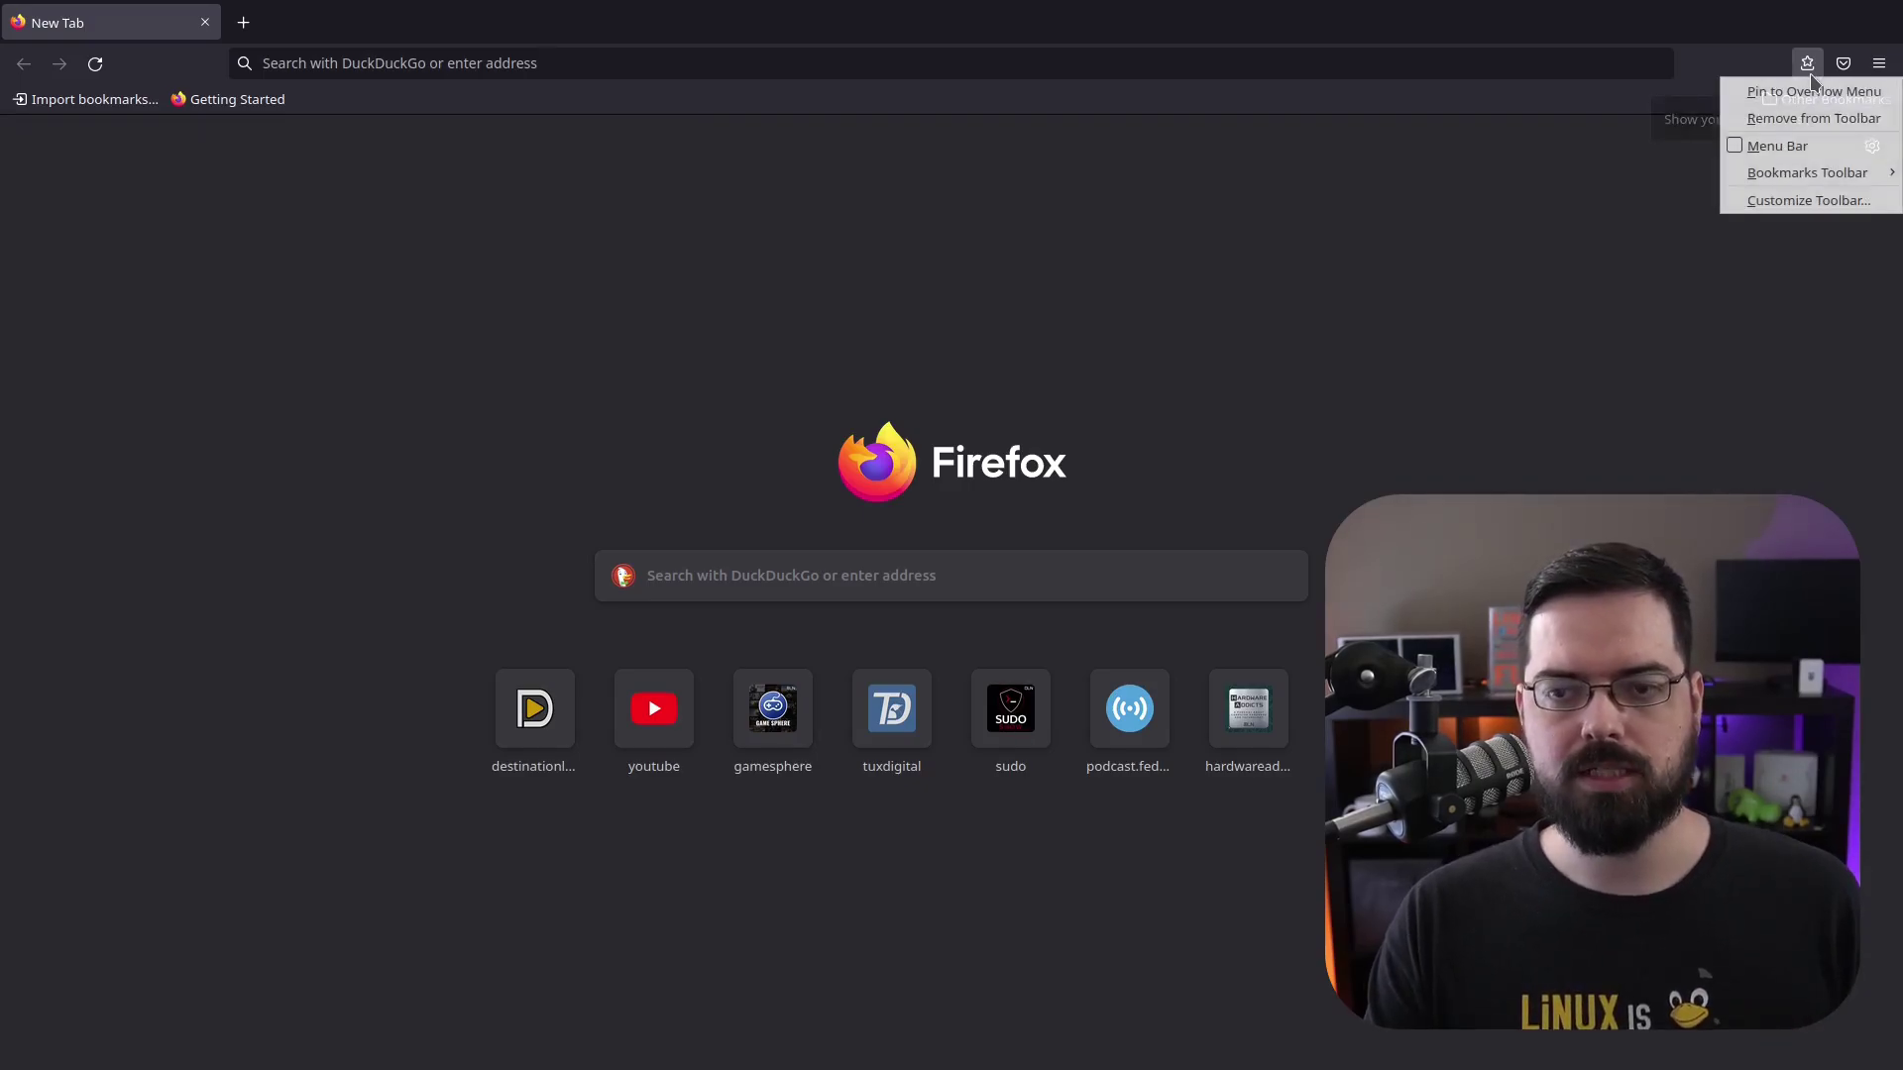
click(1809, 201)
mouse_move(1701, 62)
mouse_down()
mouse_move(645, 365)
mouse_move(760, 139)
mouse_move(857, 283)
mouse_move(1090, 325)
mouse_move(1526, 105)
mouse_move(1701, 63)
mouse_up()
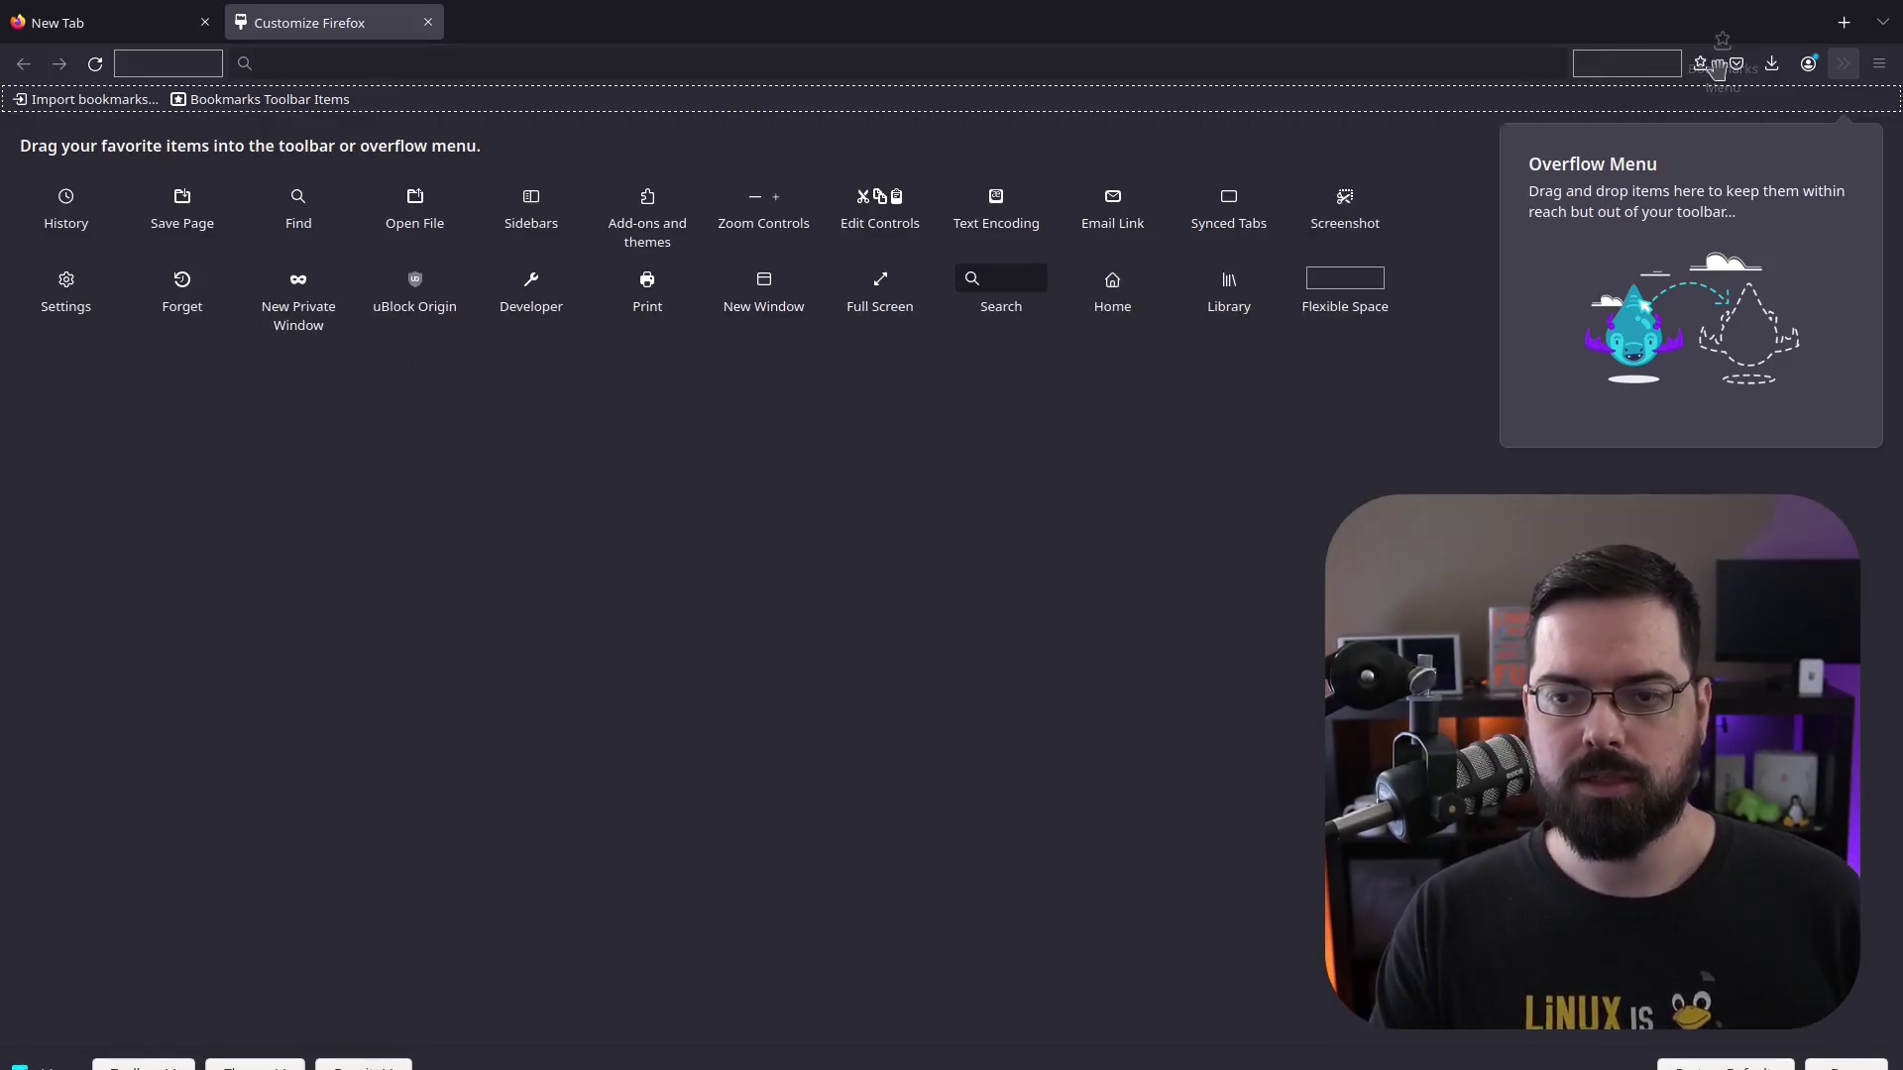
click(1842, 1065)
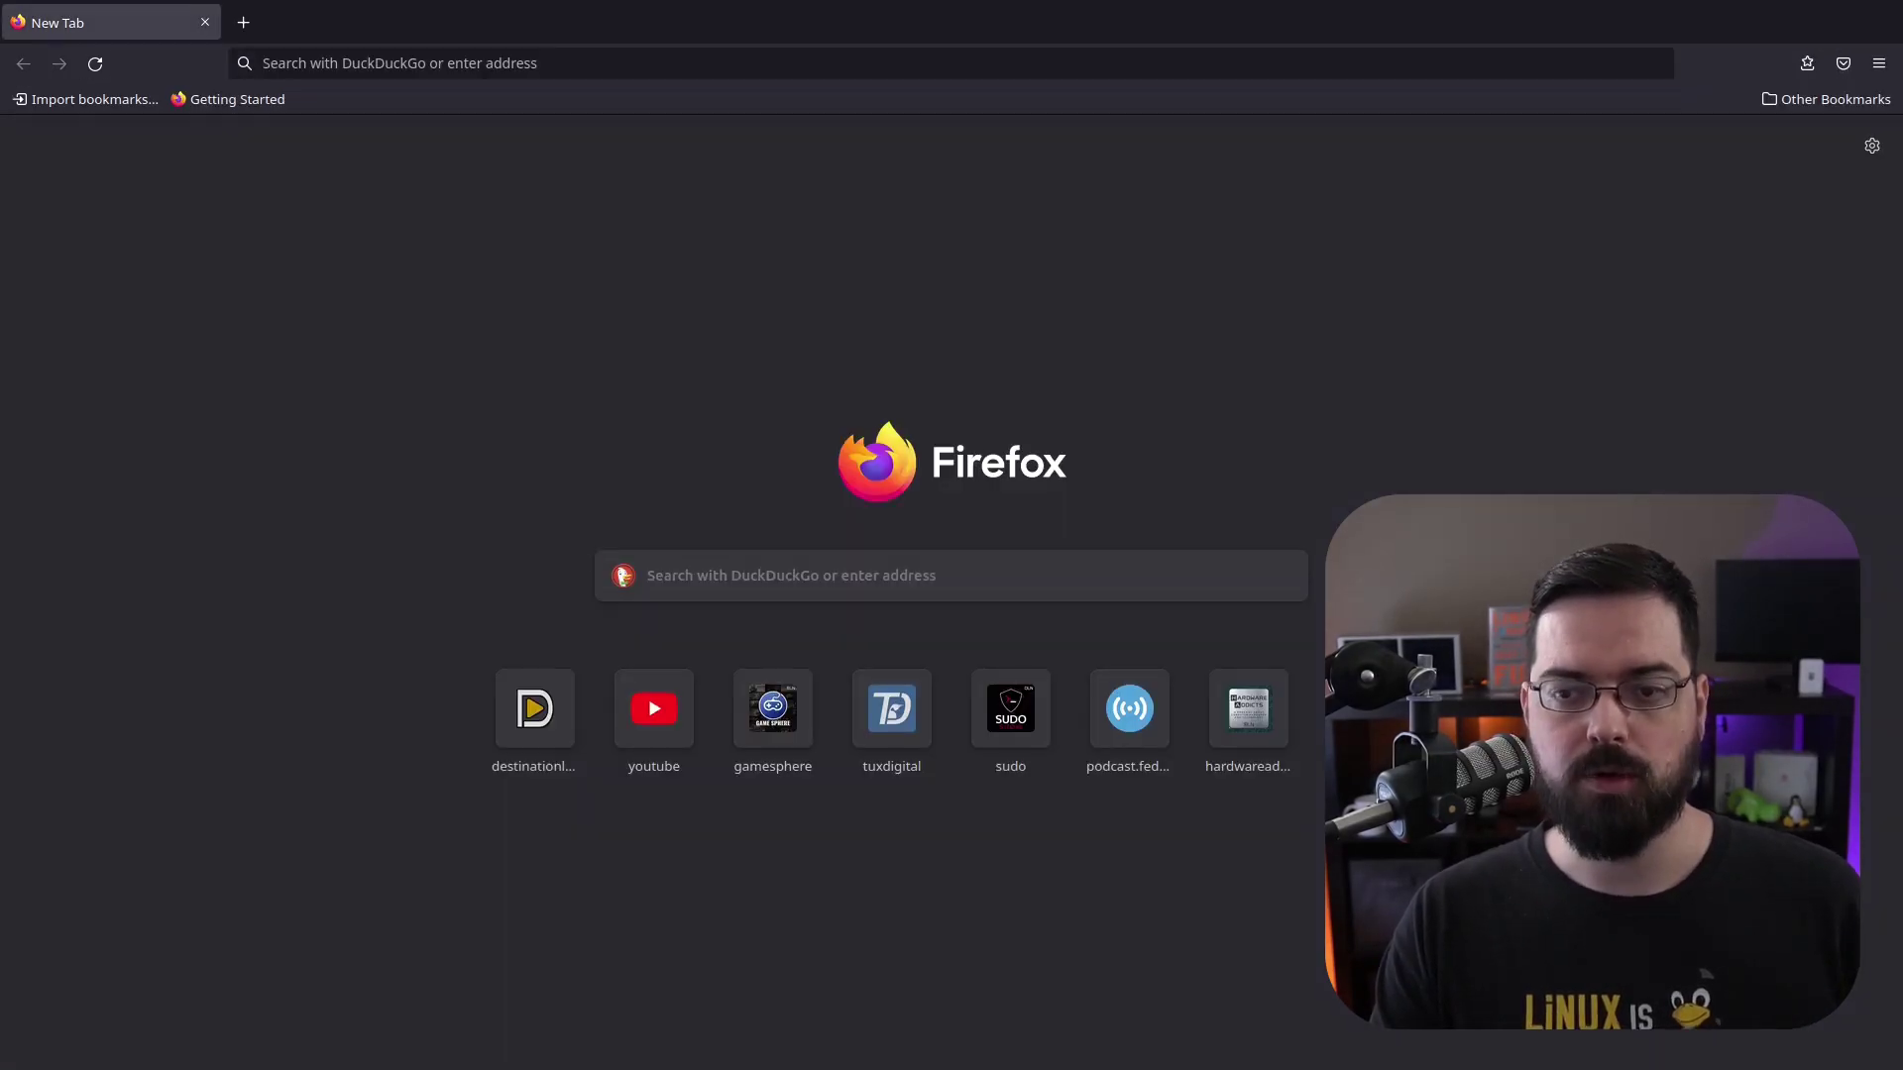
- Open the toolbar Bookmarks Menu to view its folders and Manage Bookmarks
click(1805, 65)
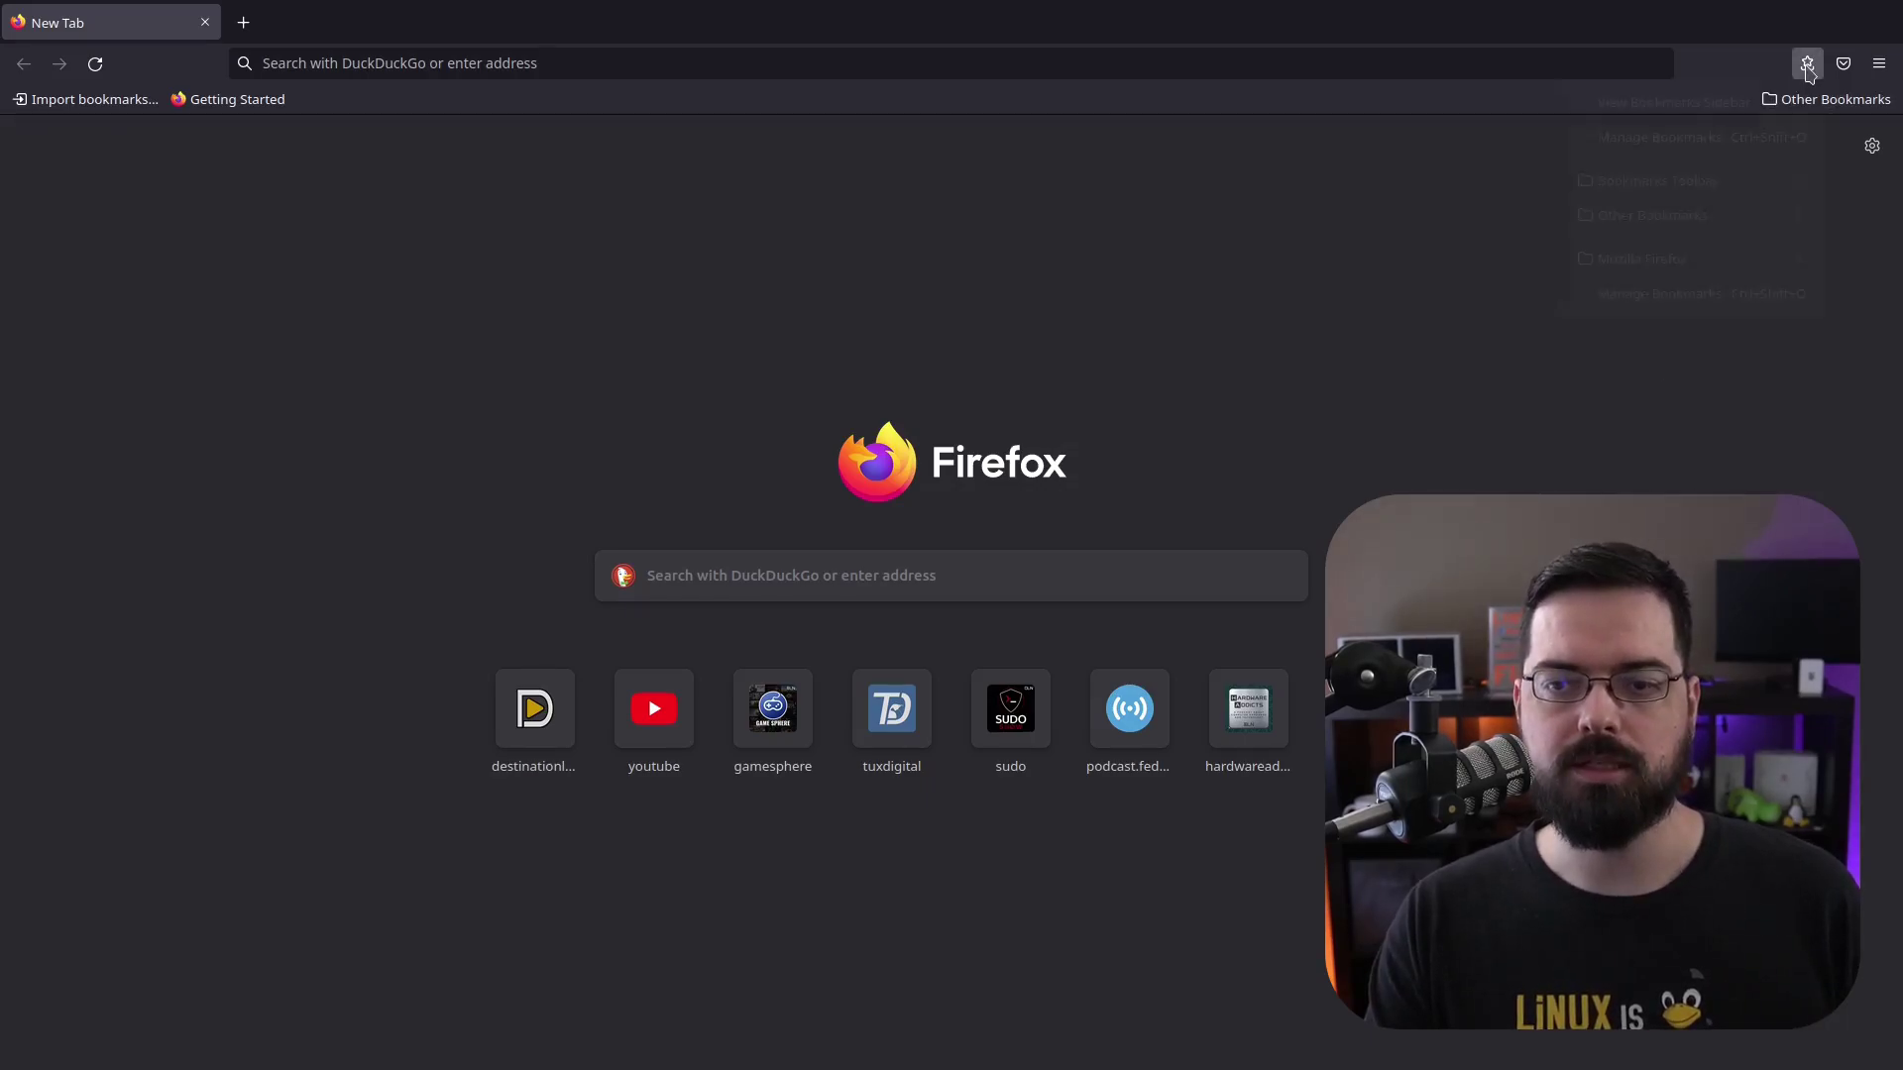
mouse_move(1734, 213)
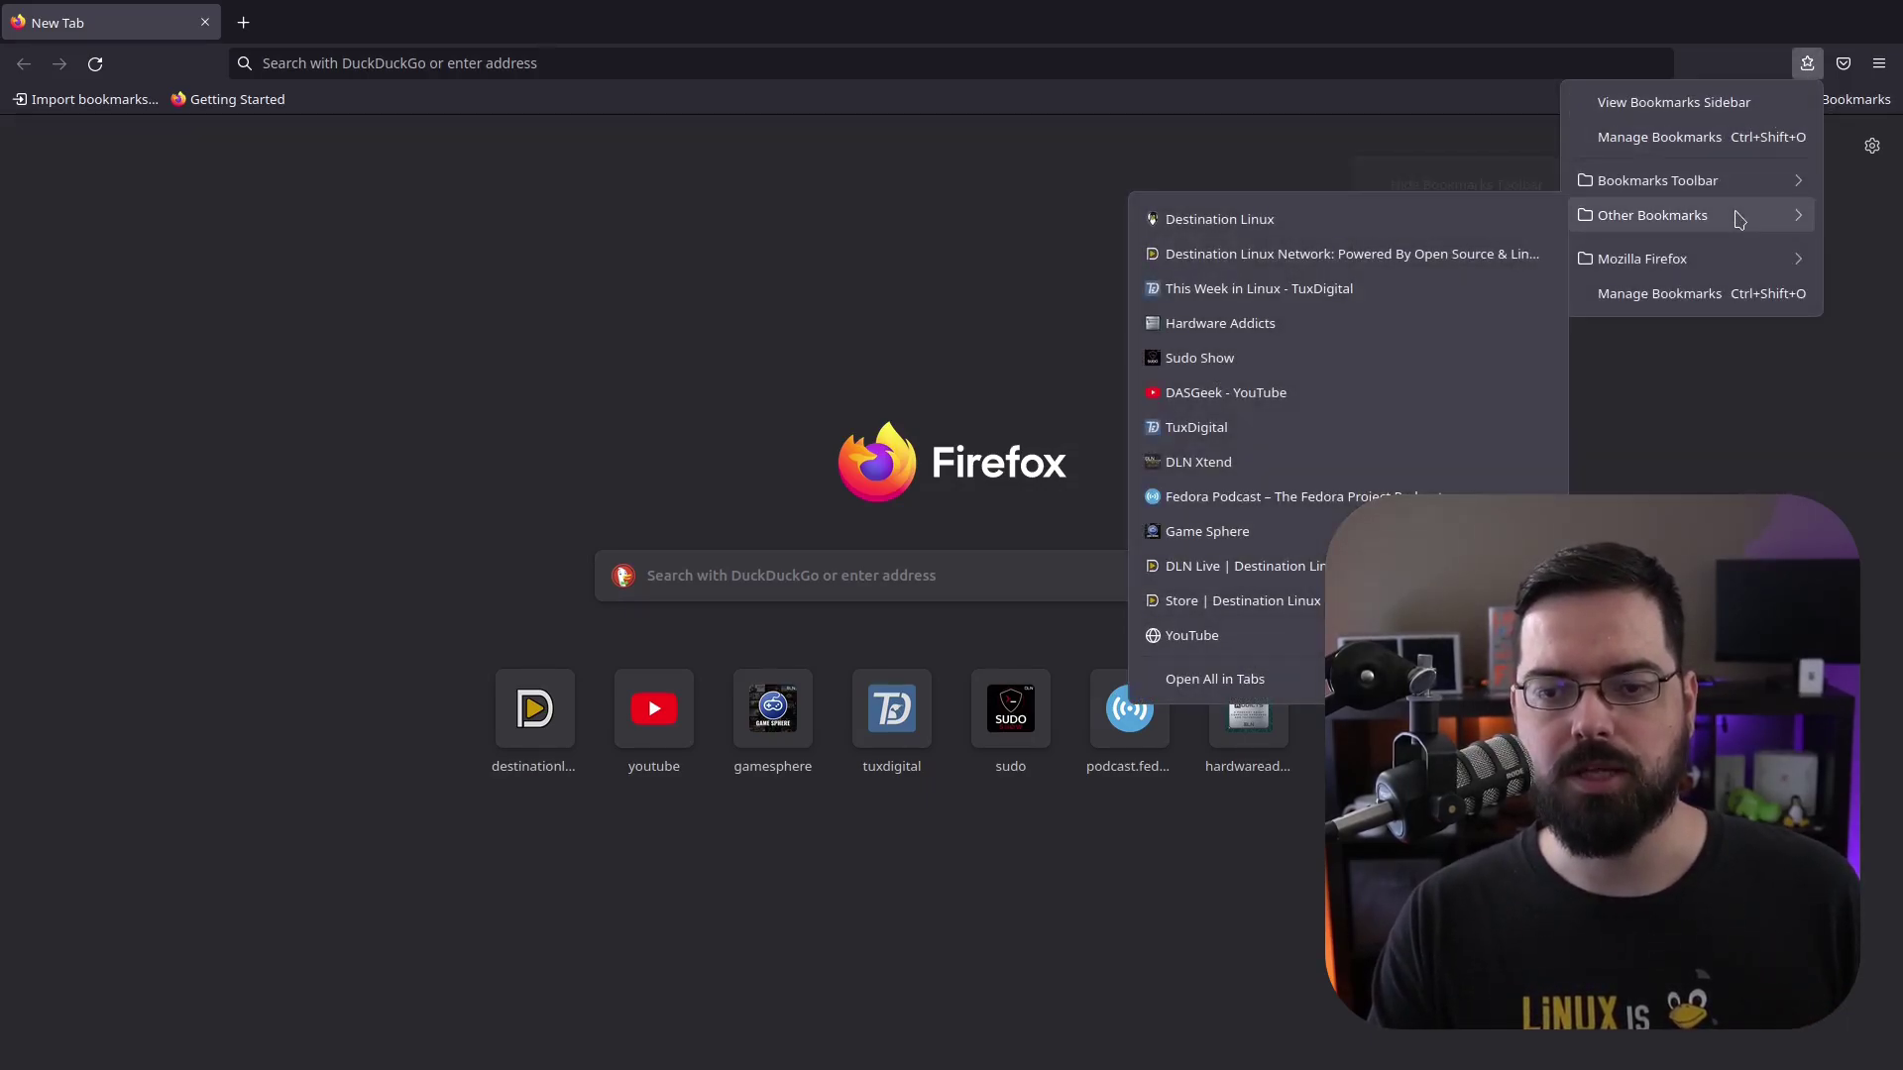
mouse_move(1726, 266)
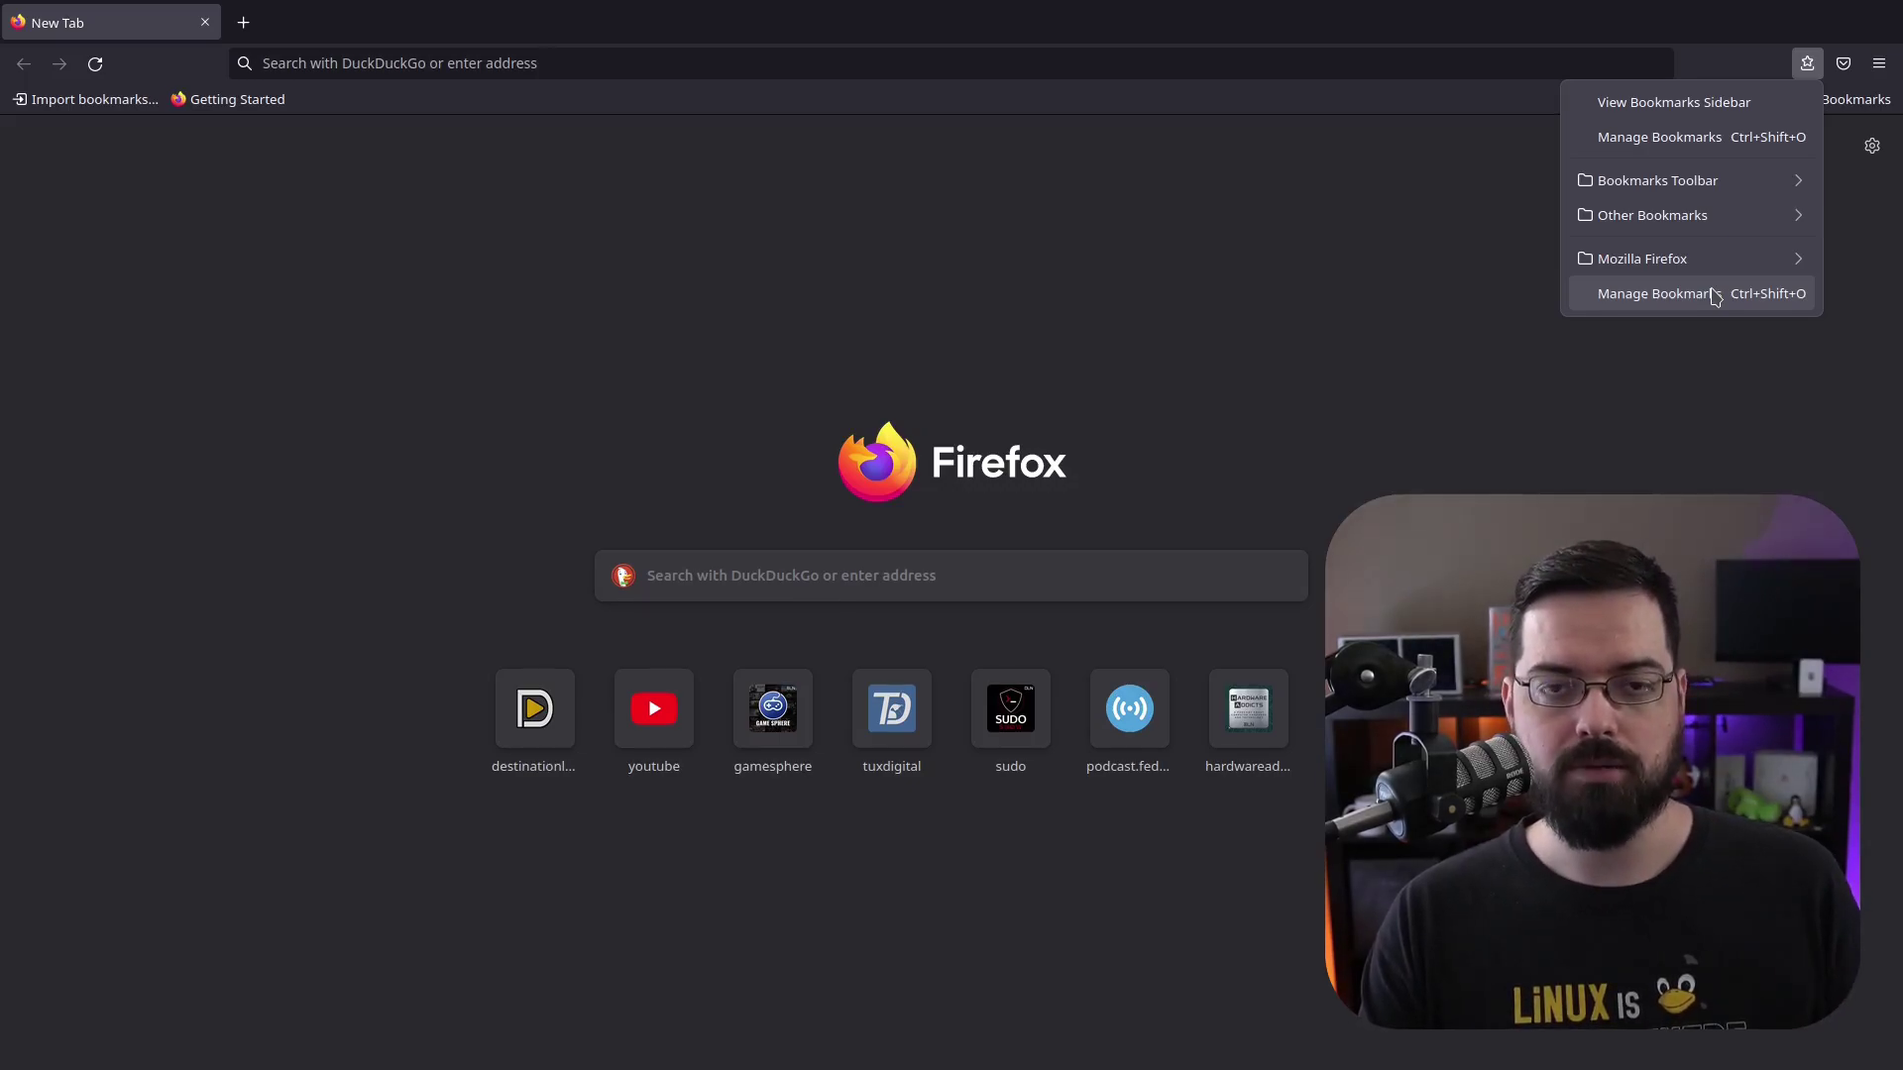
- Open the bookmarks Library, reposition it, and view the Hardware Addicts bookmark details
click(1714, 295)
drag(553, 612, 1310, 260)
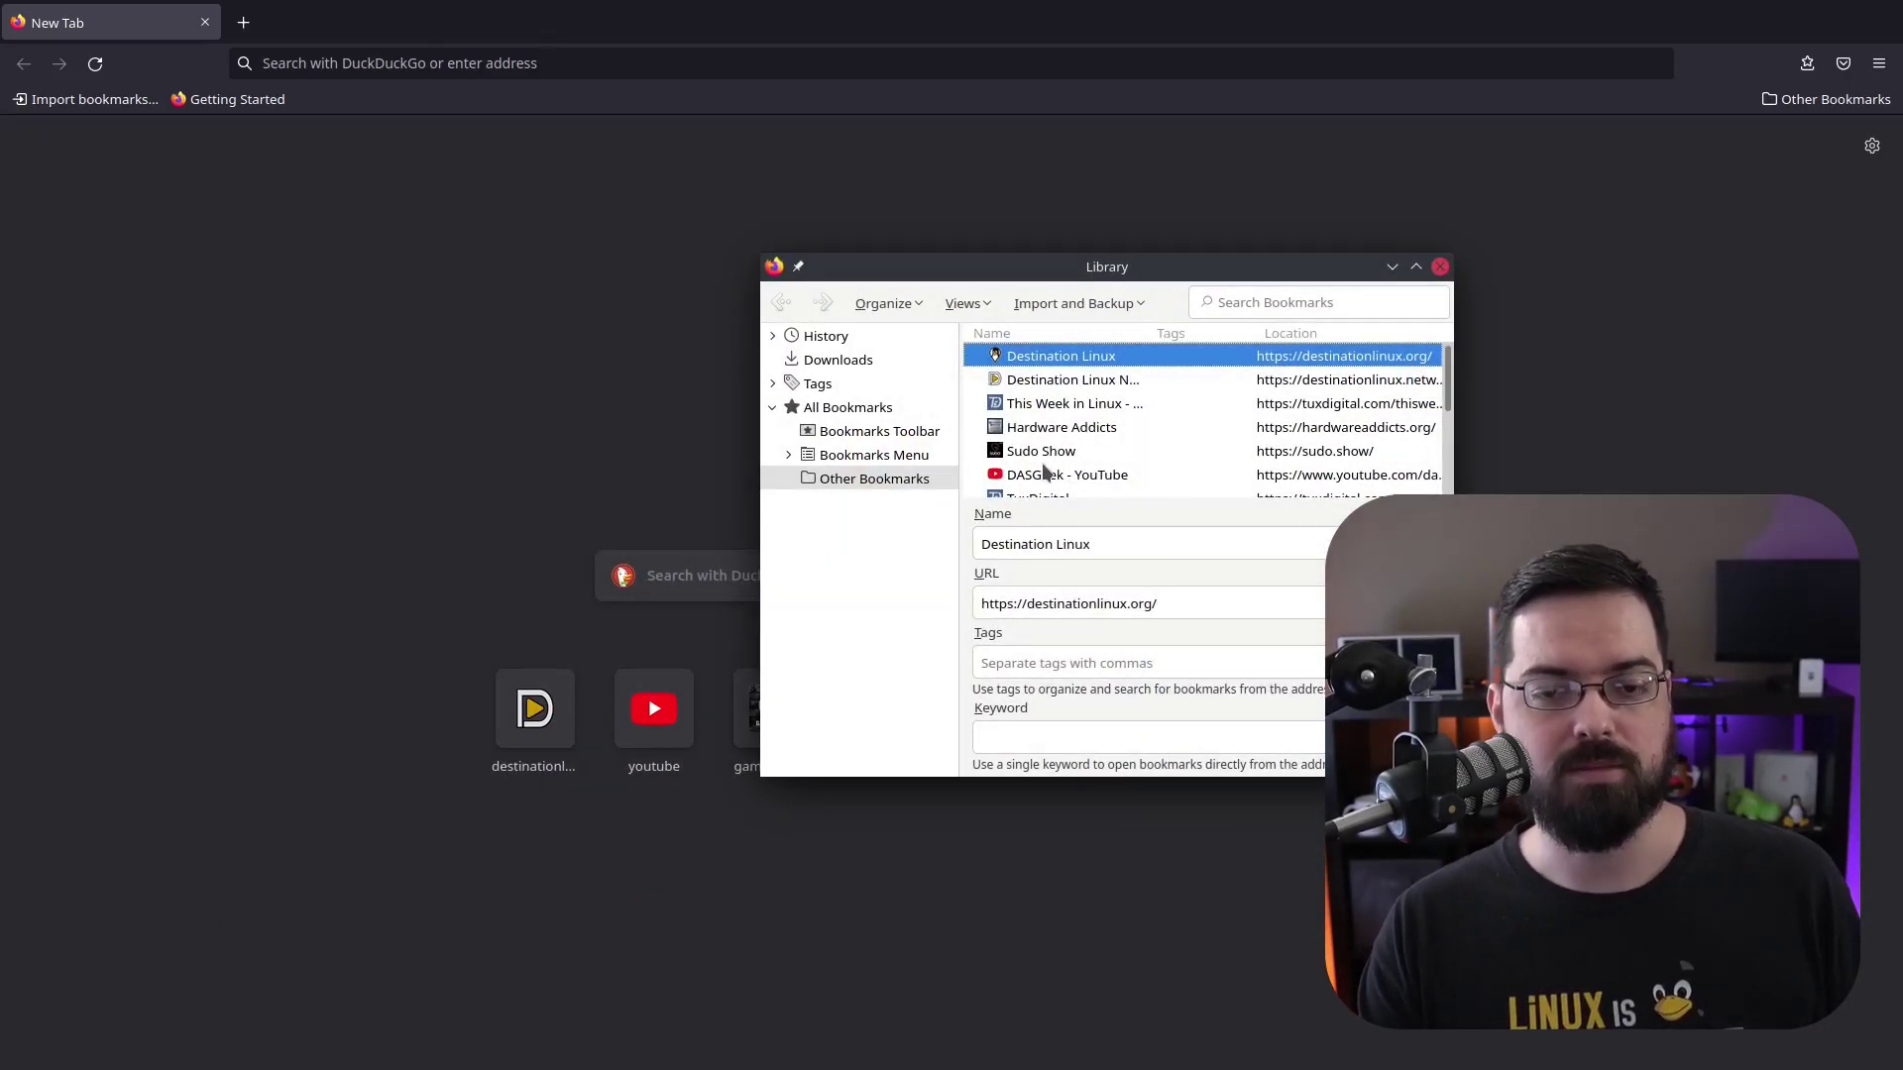
click(871, 434)
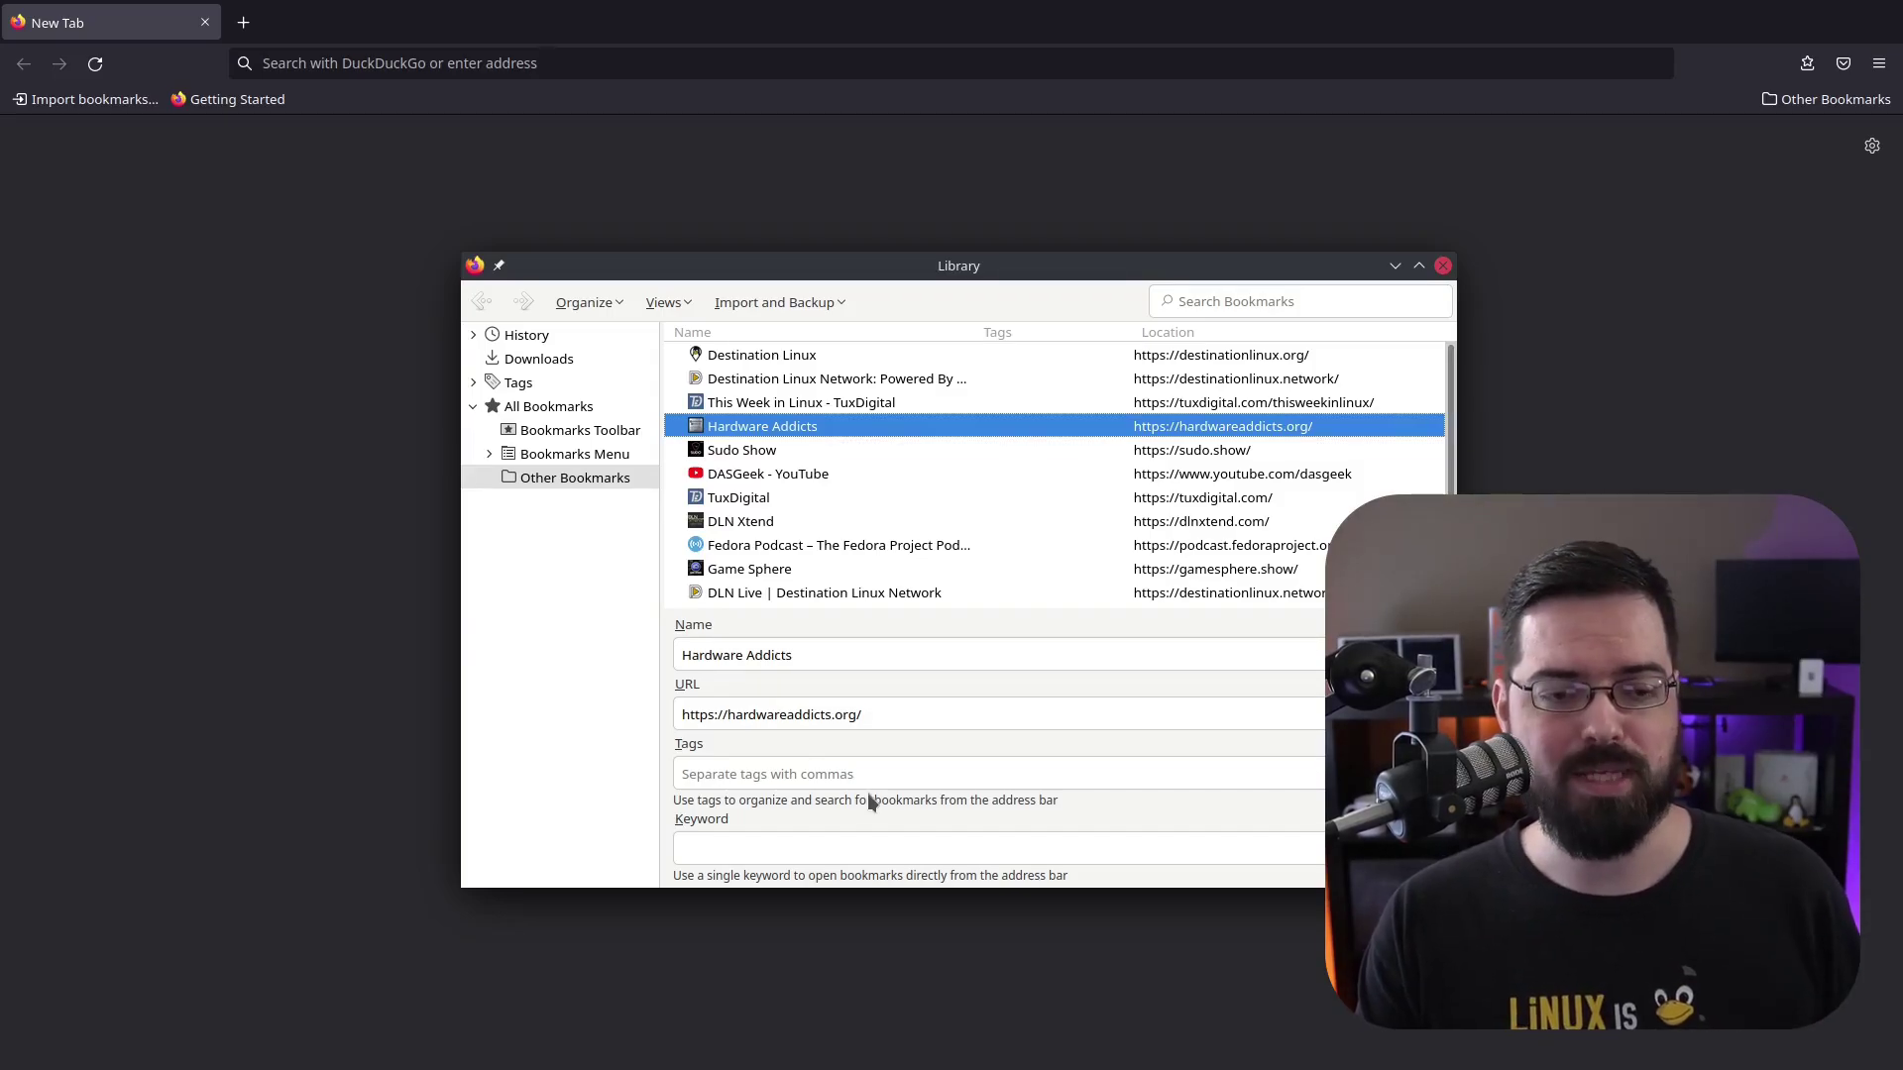
- Create New Folder, move Fedora Podcast into it, then undo both changes
right_click(888, 544)
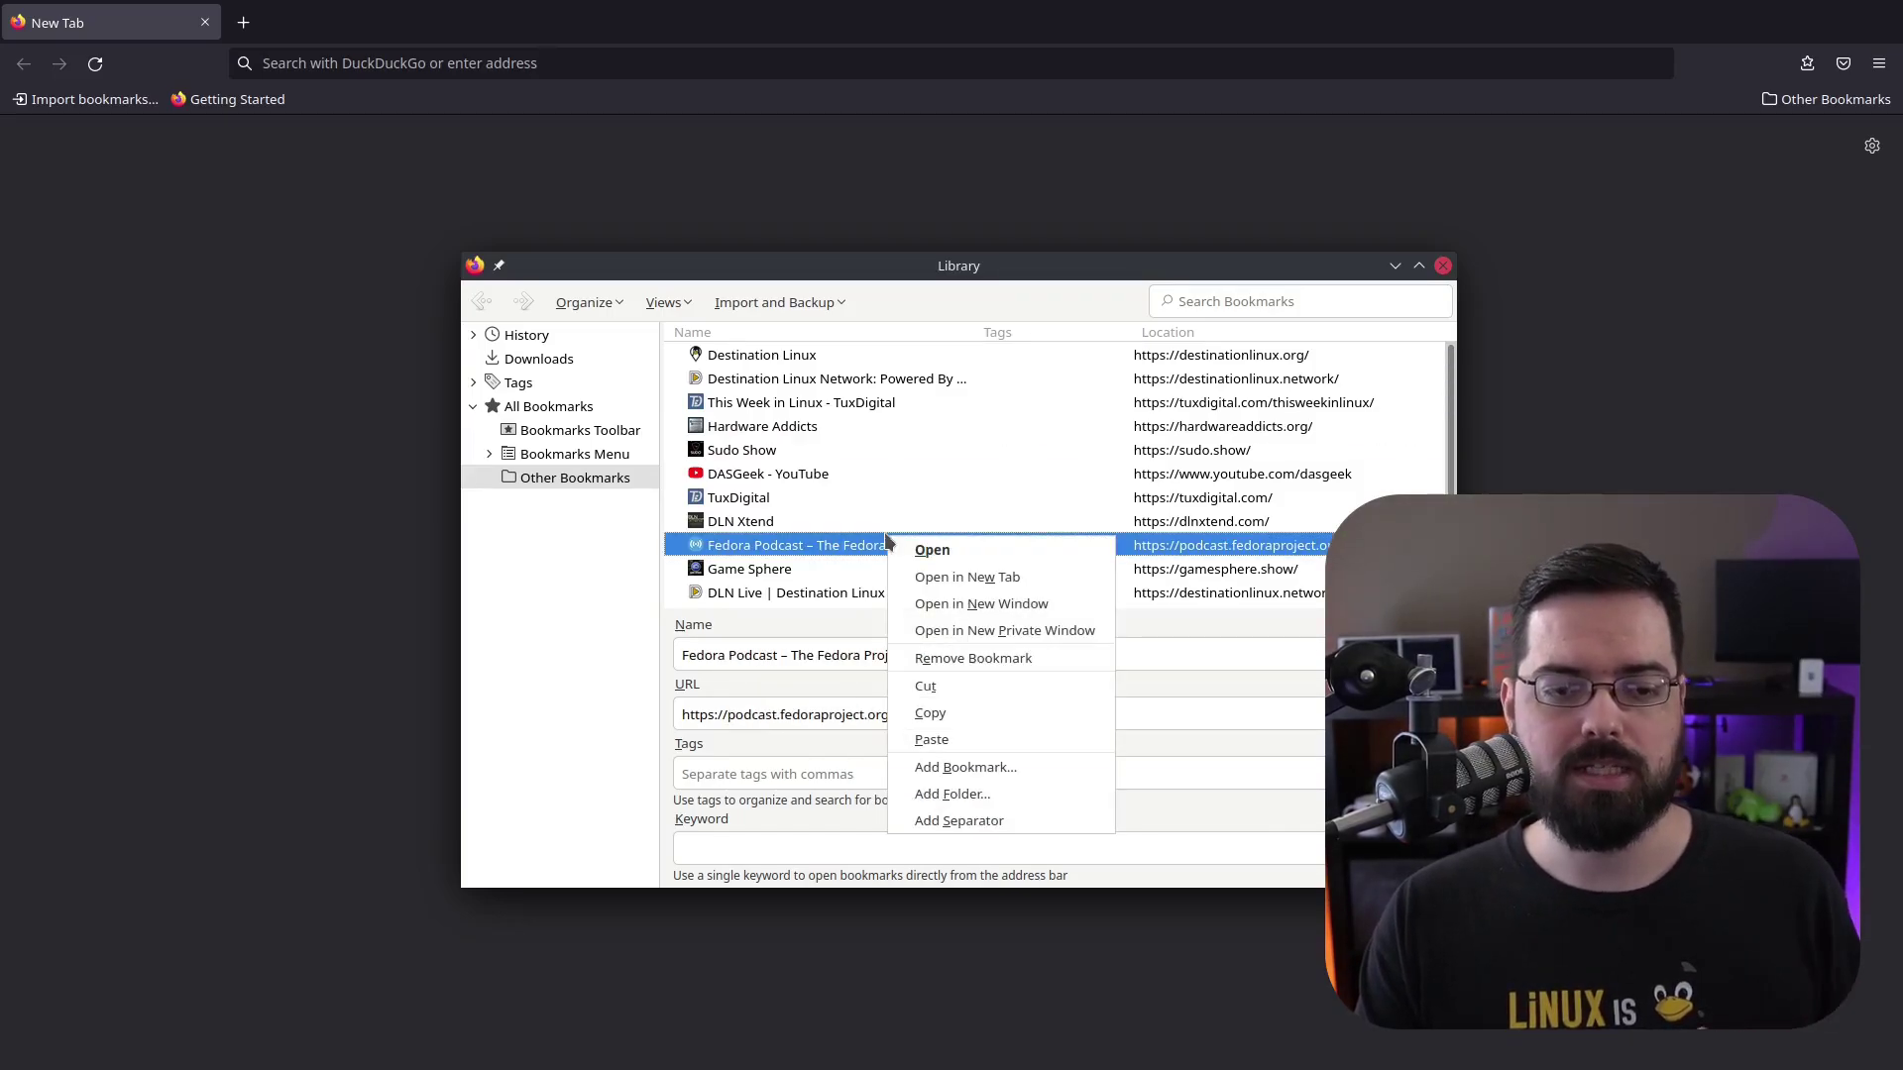
click(983, 795)
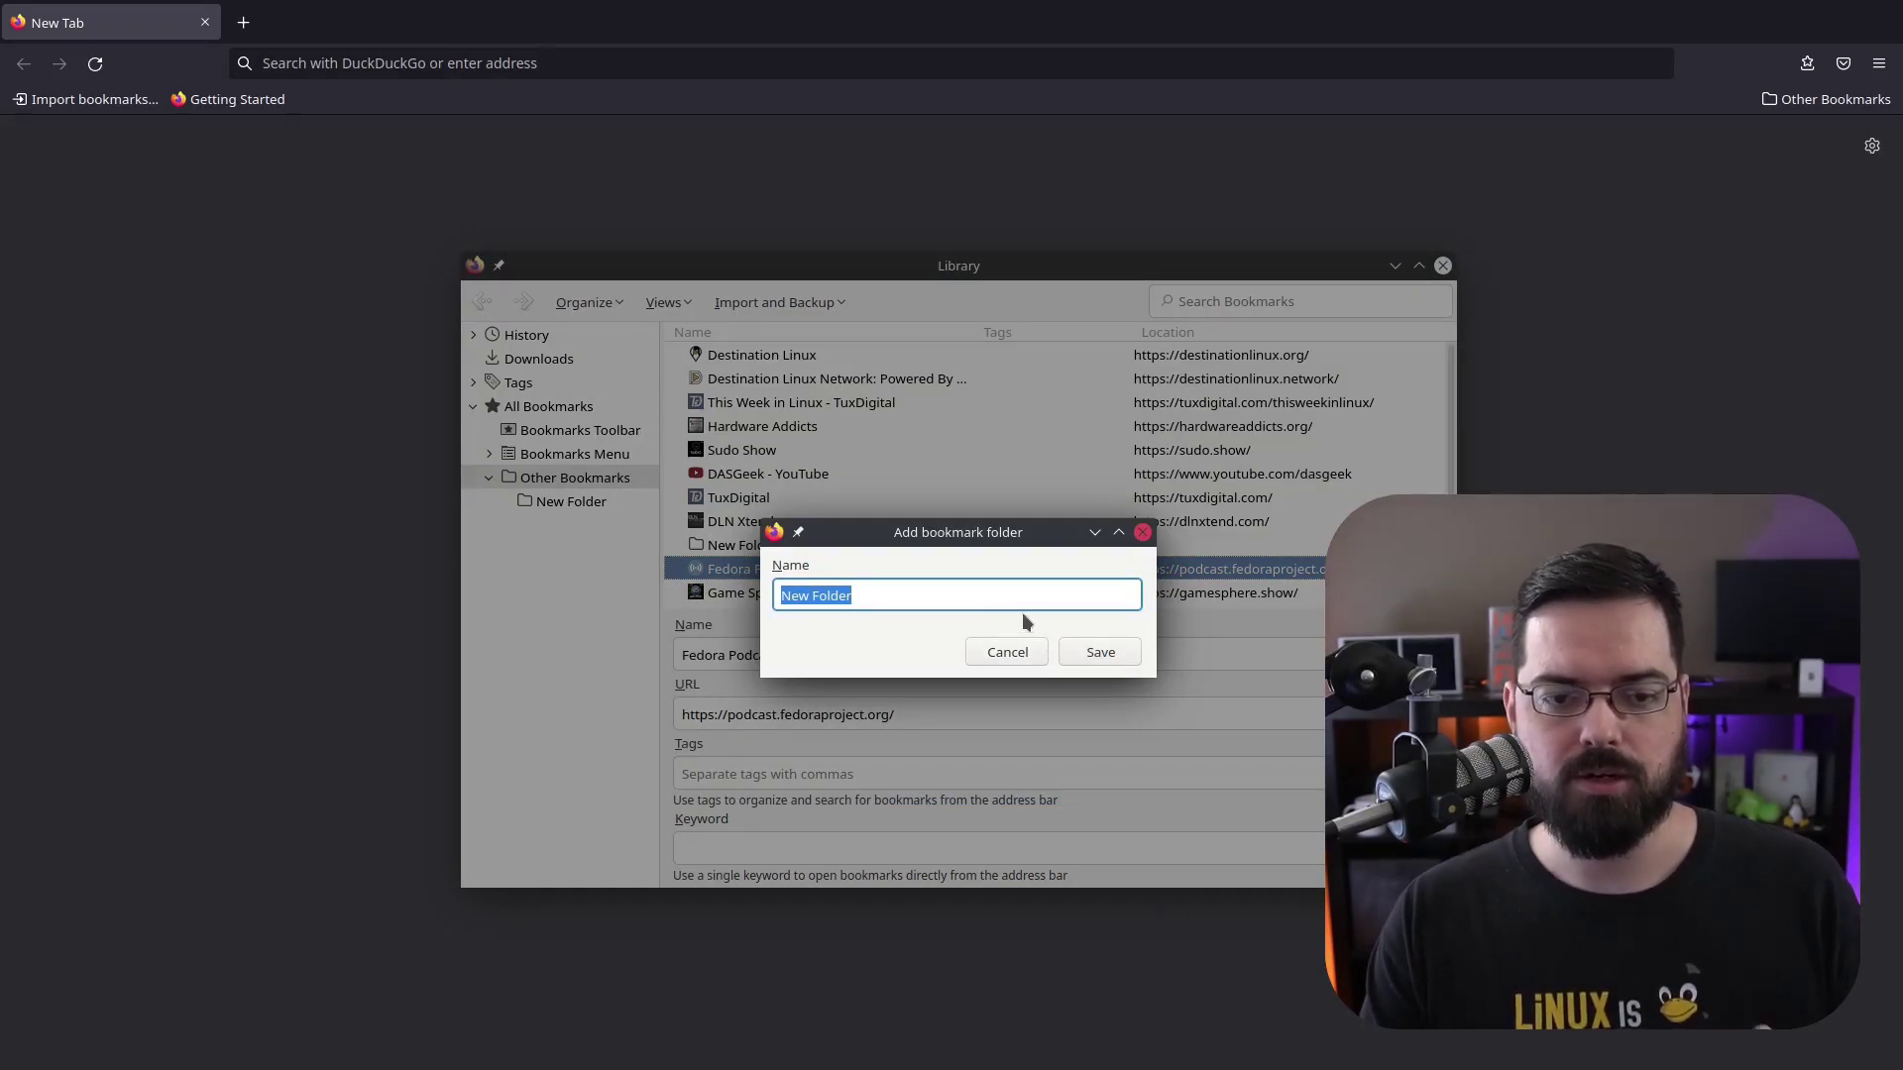
click(1066, 654)
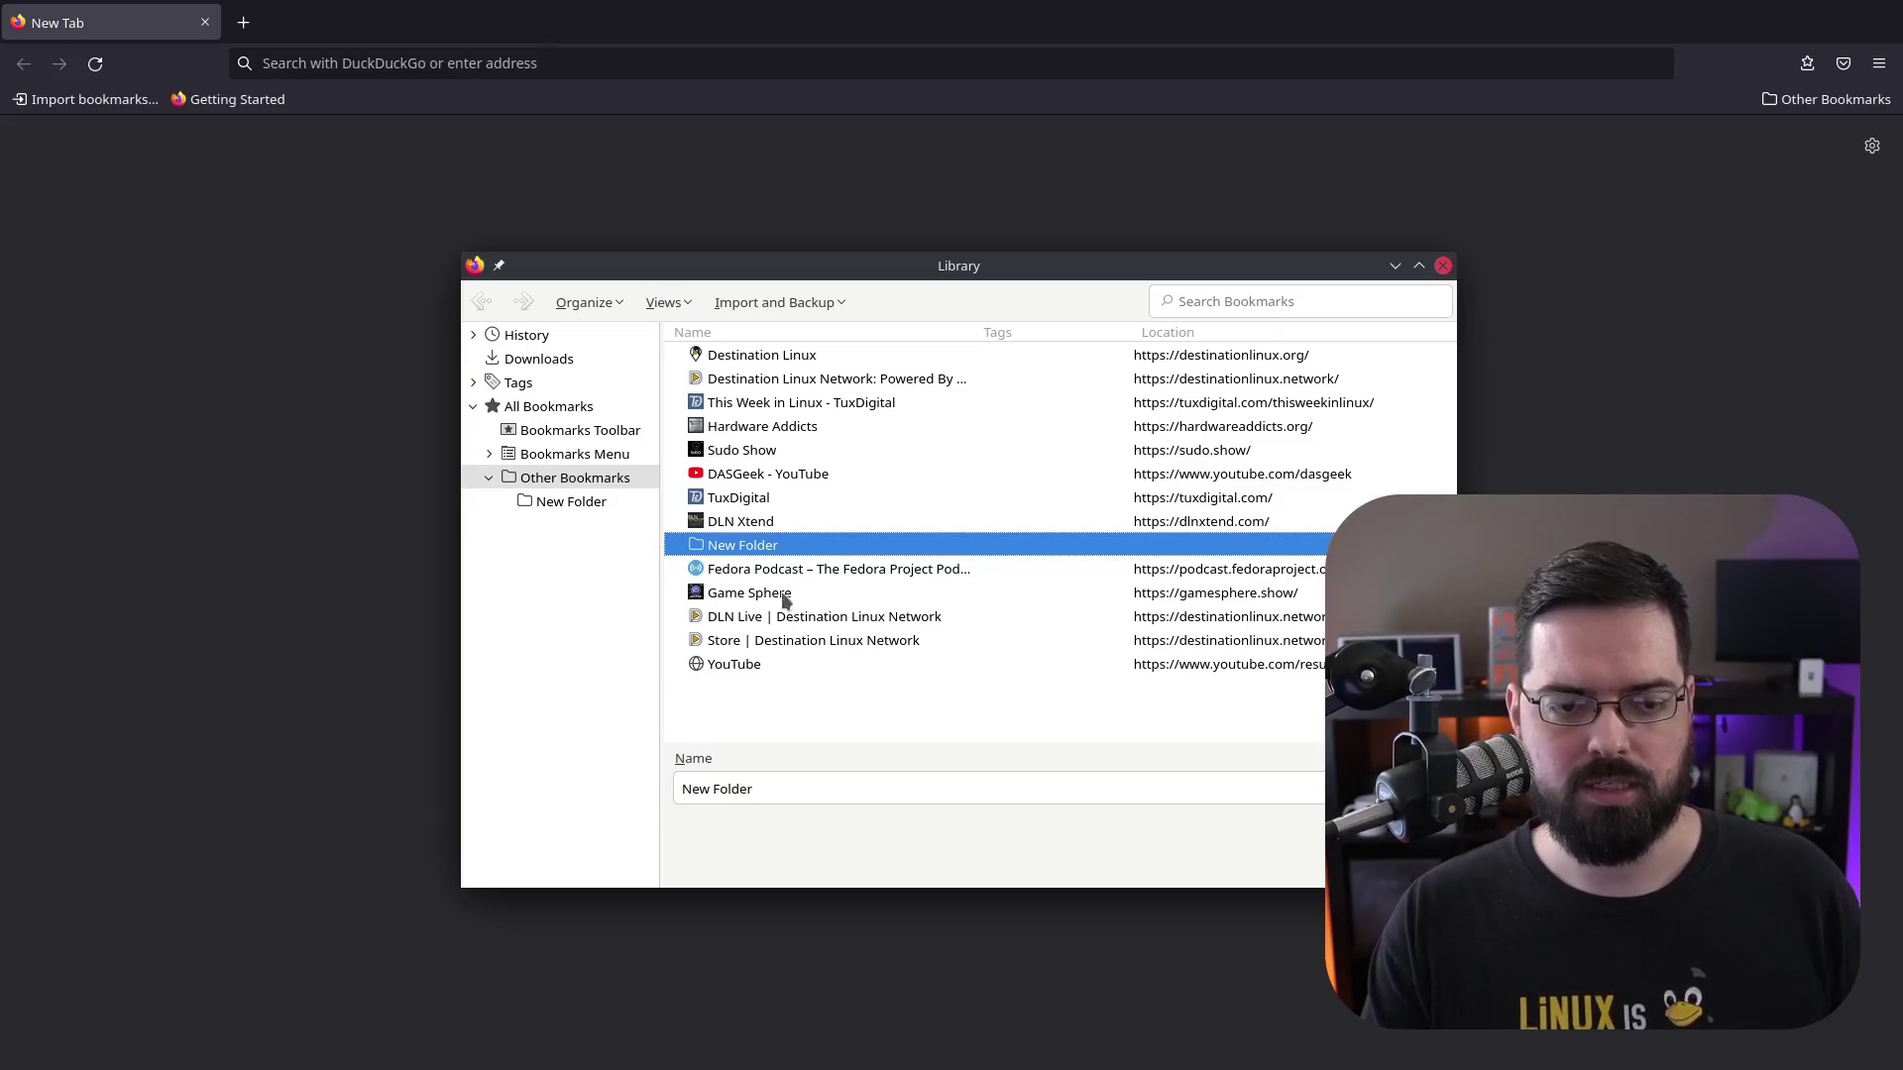
drag(798, 570, 799, 548)
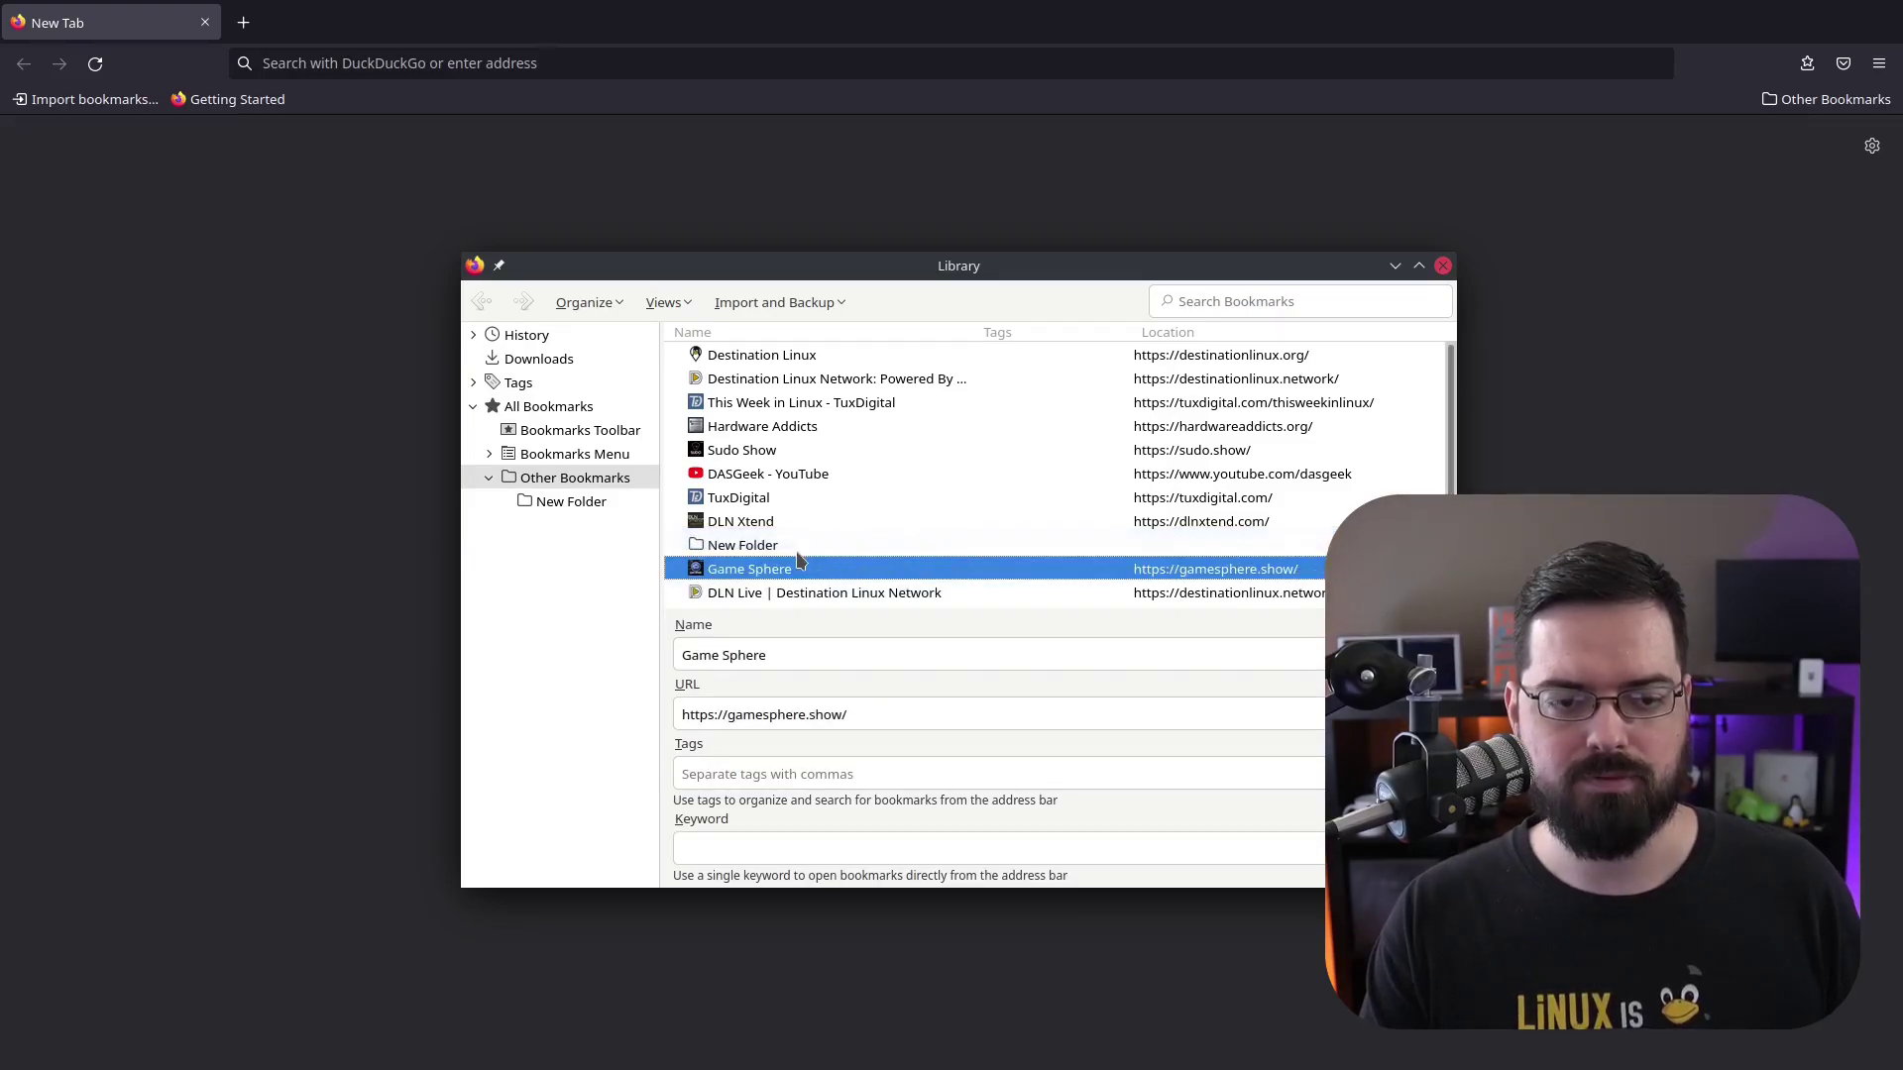
double_click(746, 547)
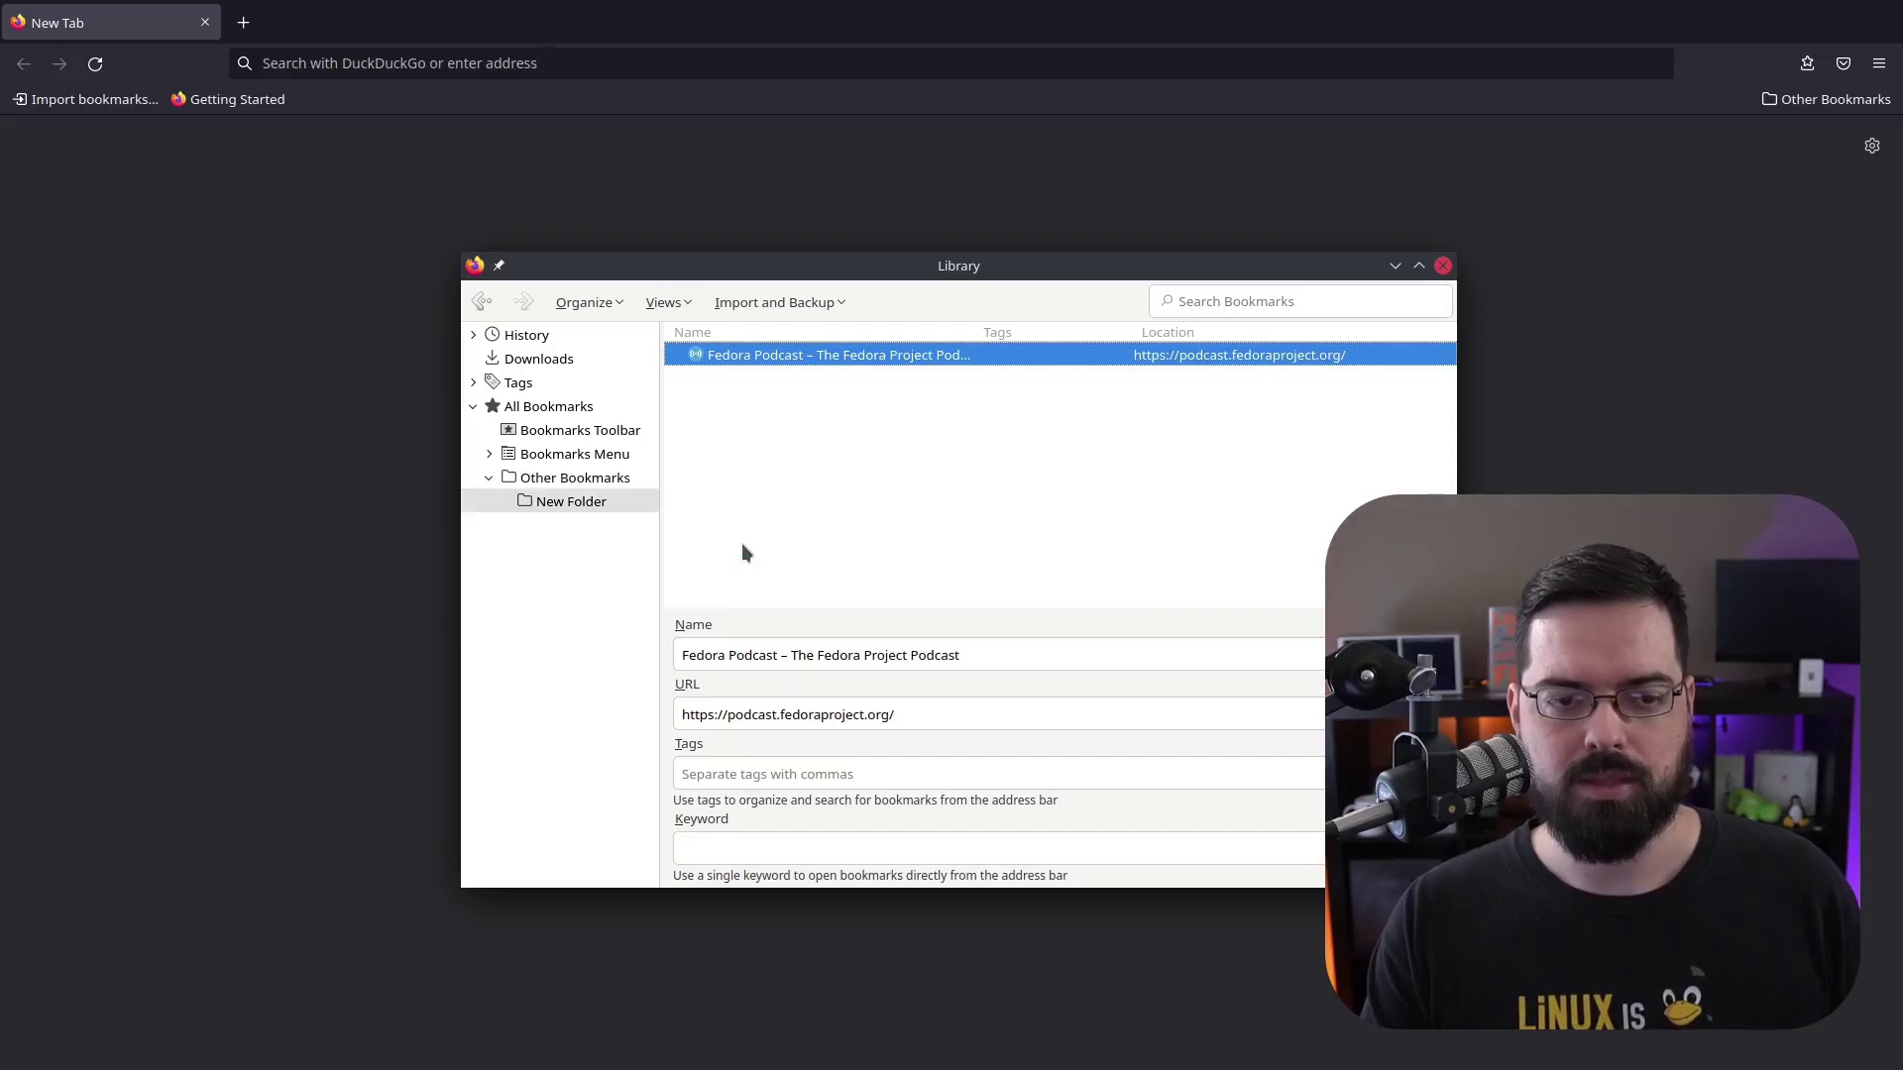
click(607, 478)
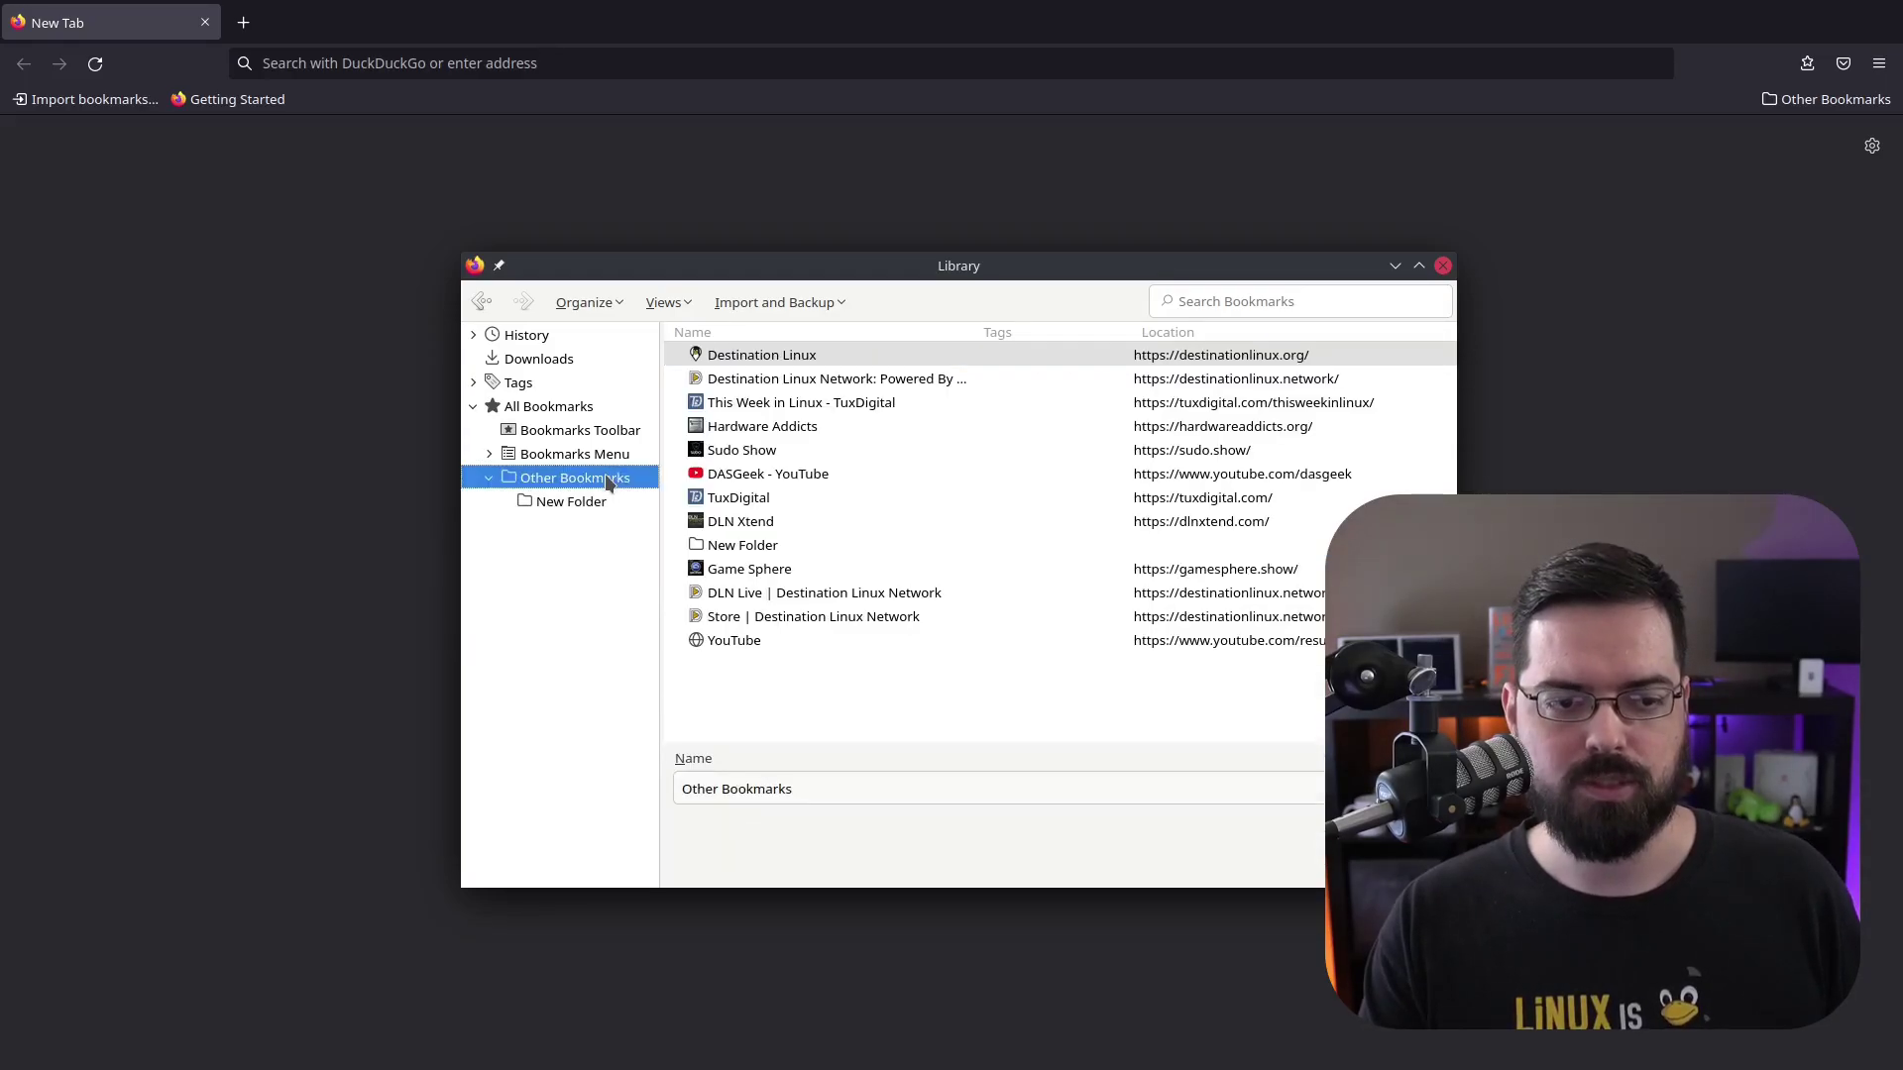
key(ctrl+z)
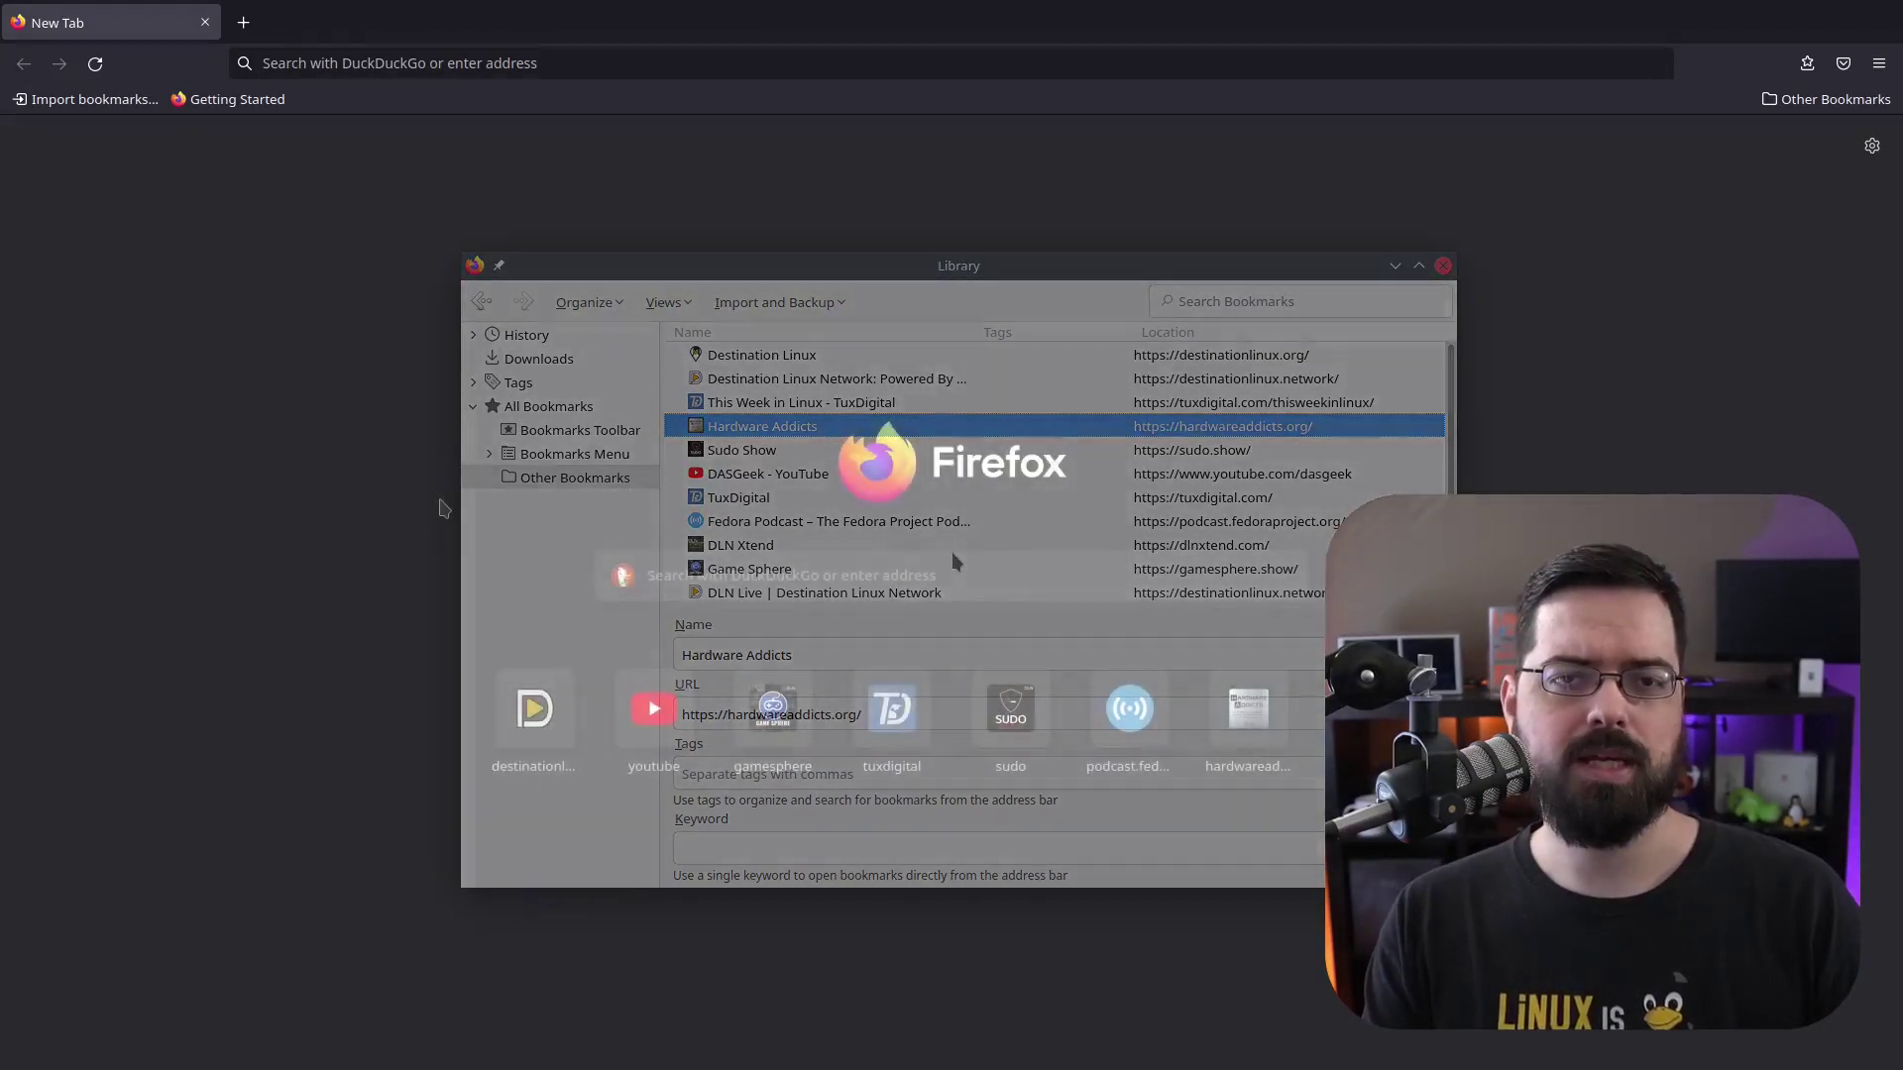
- In the bookmarks sidebar, create New Folder and drag Fedora Podcast into it
key(ctrl+b)
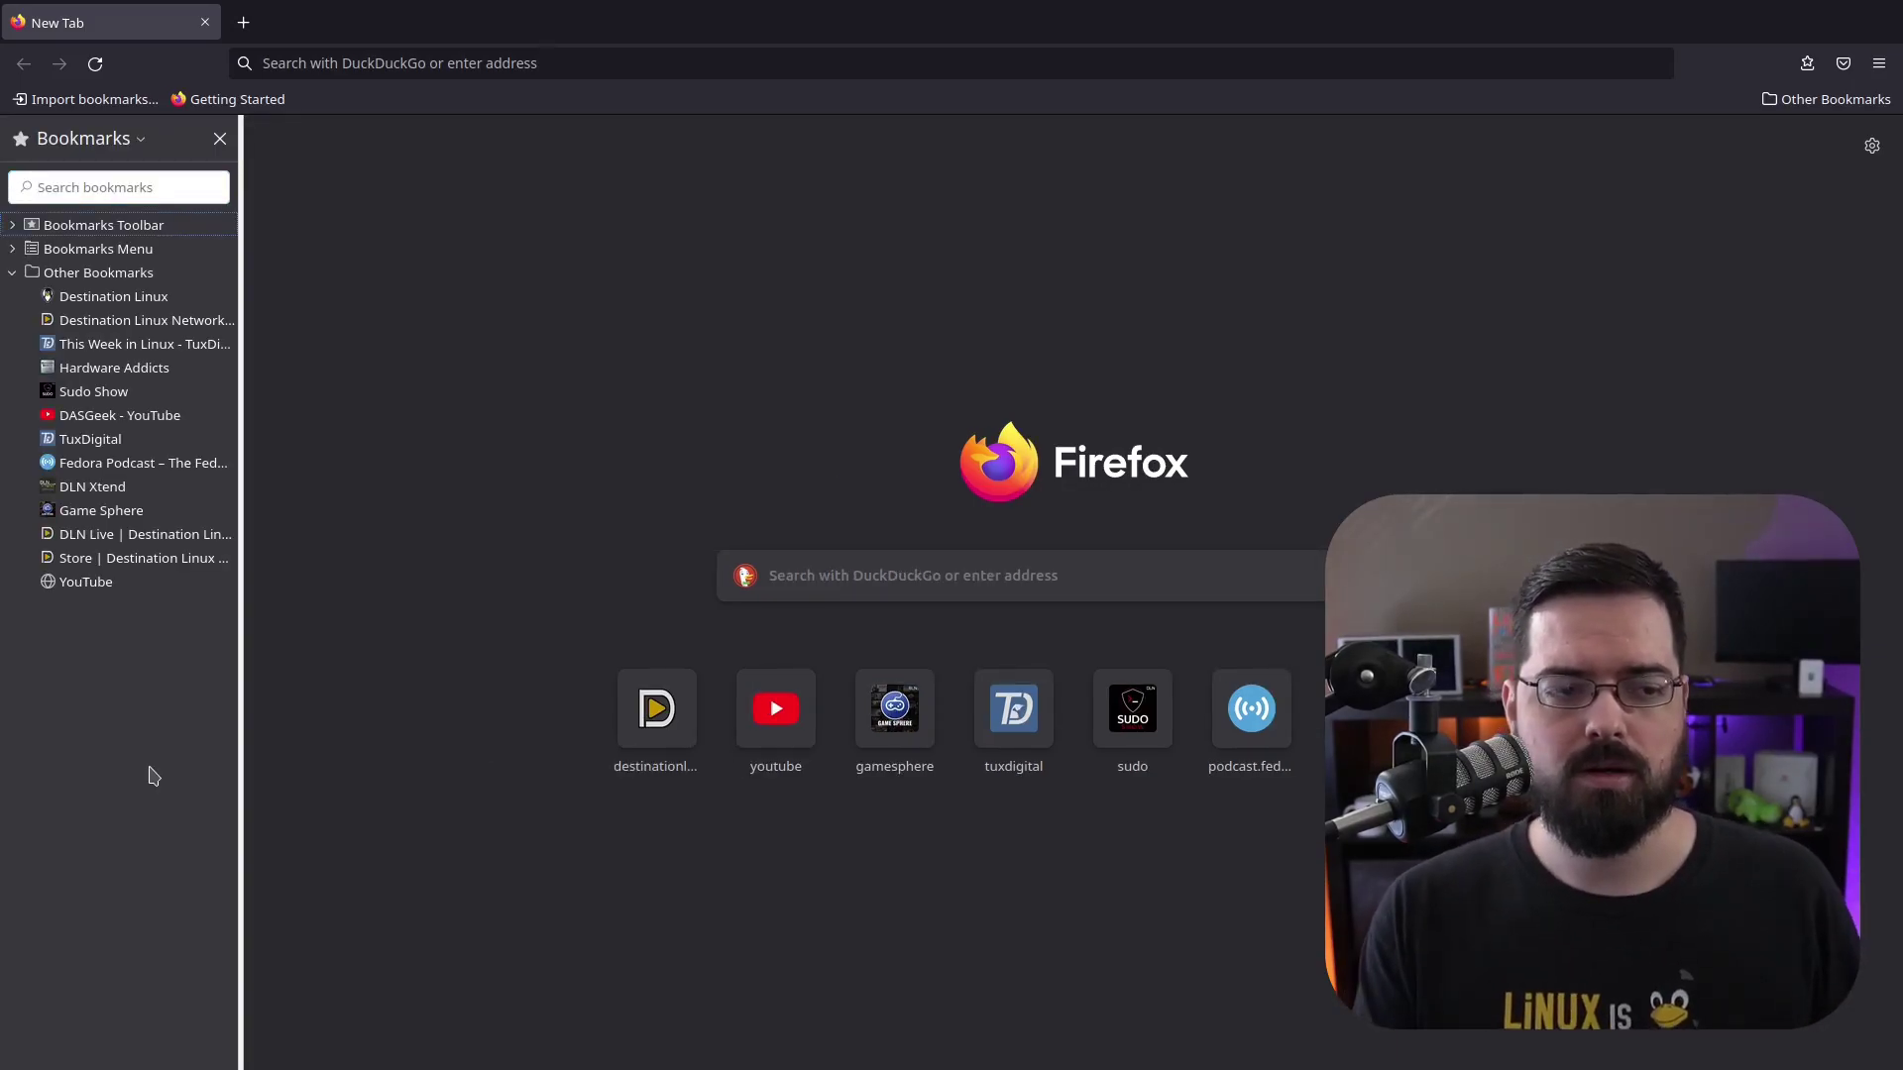
right_click(115, 347)
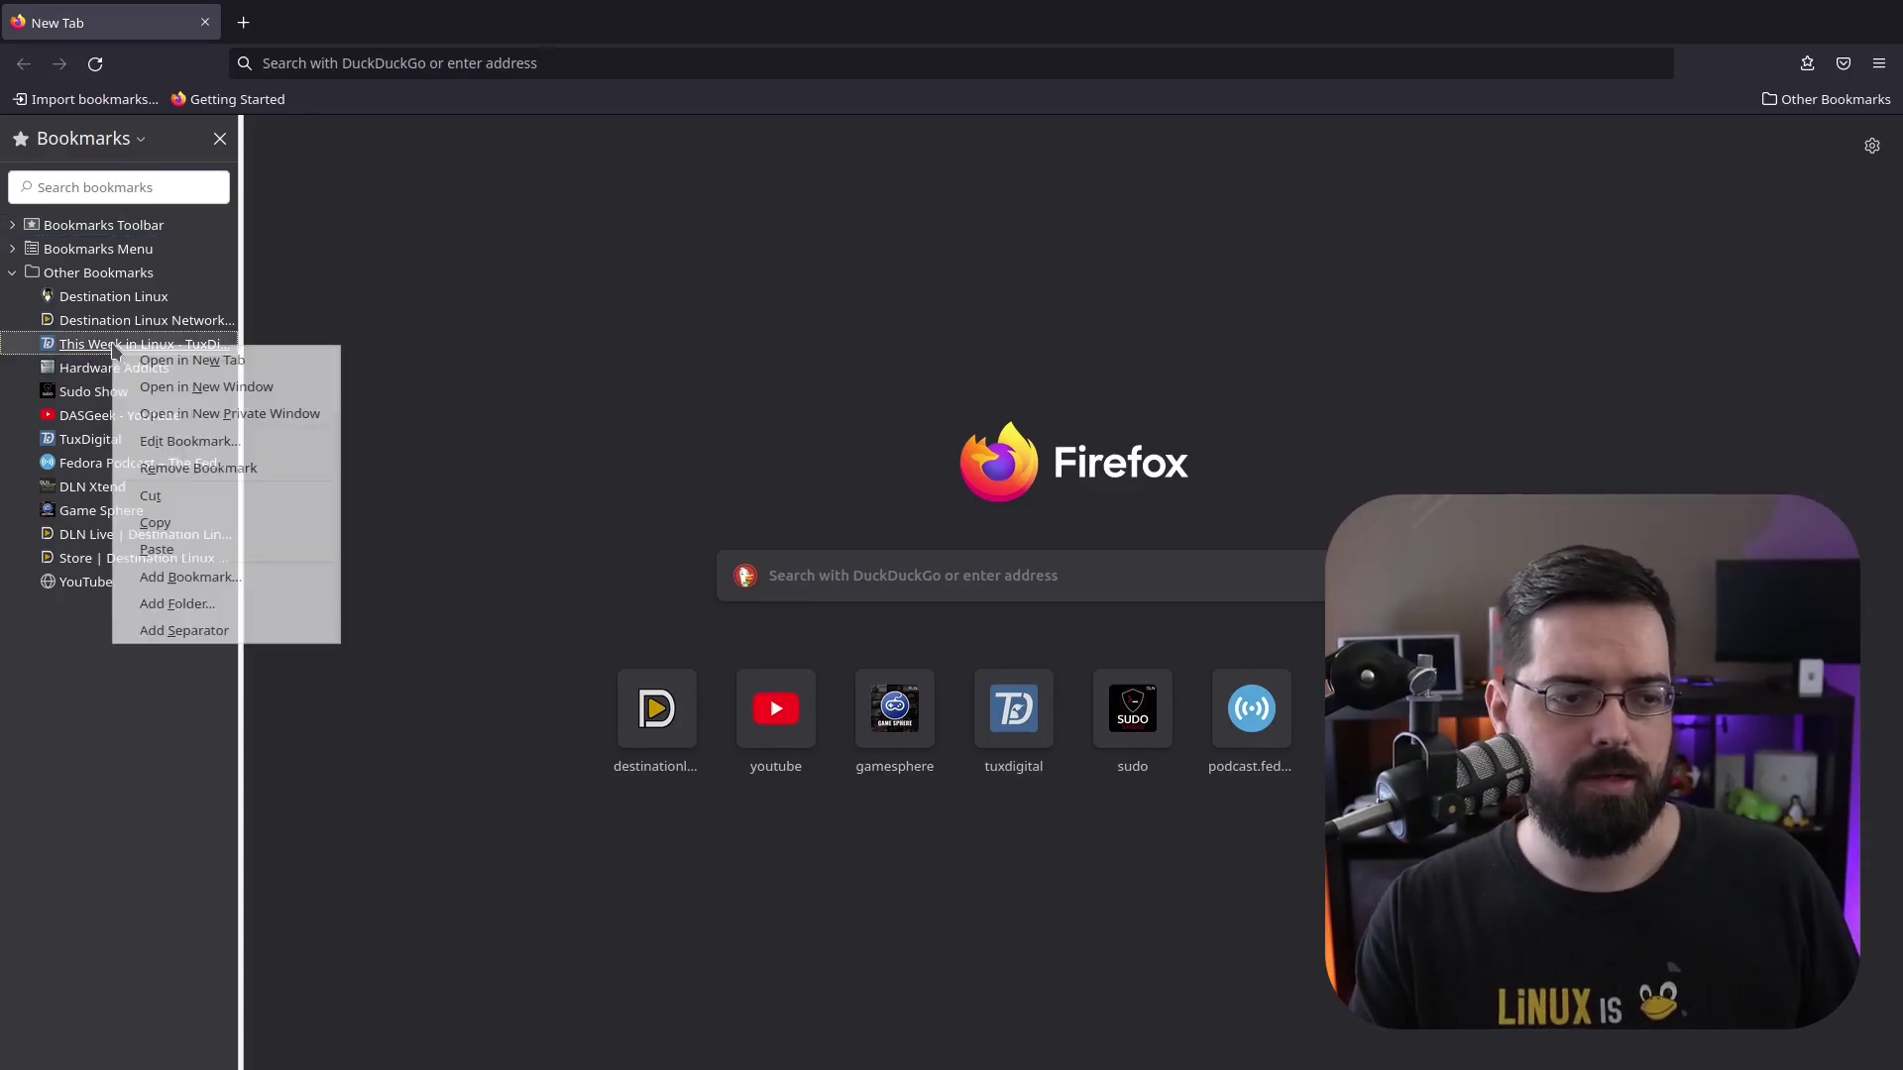
click(184, 604)
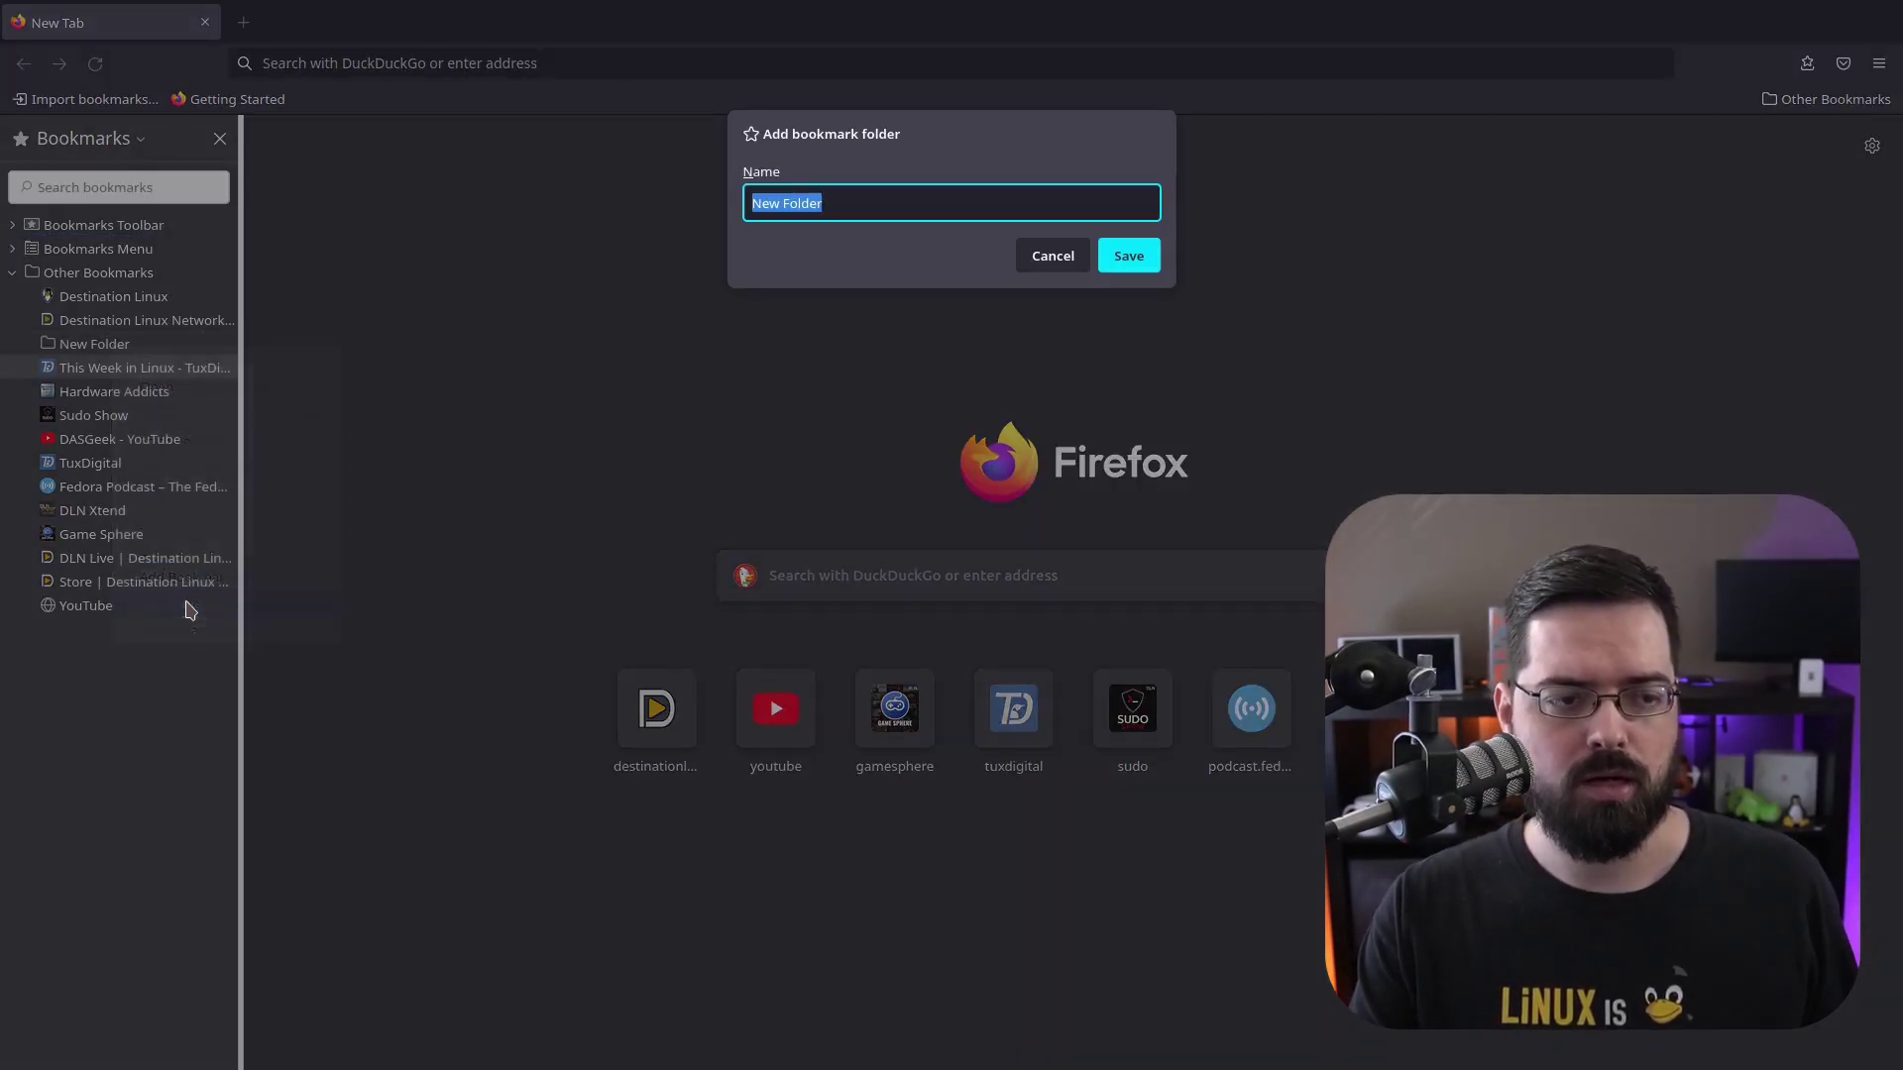
click(1122, 256)
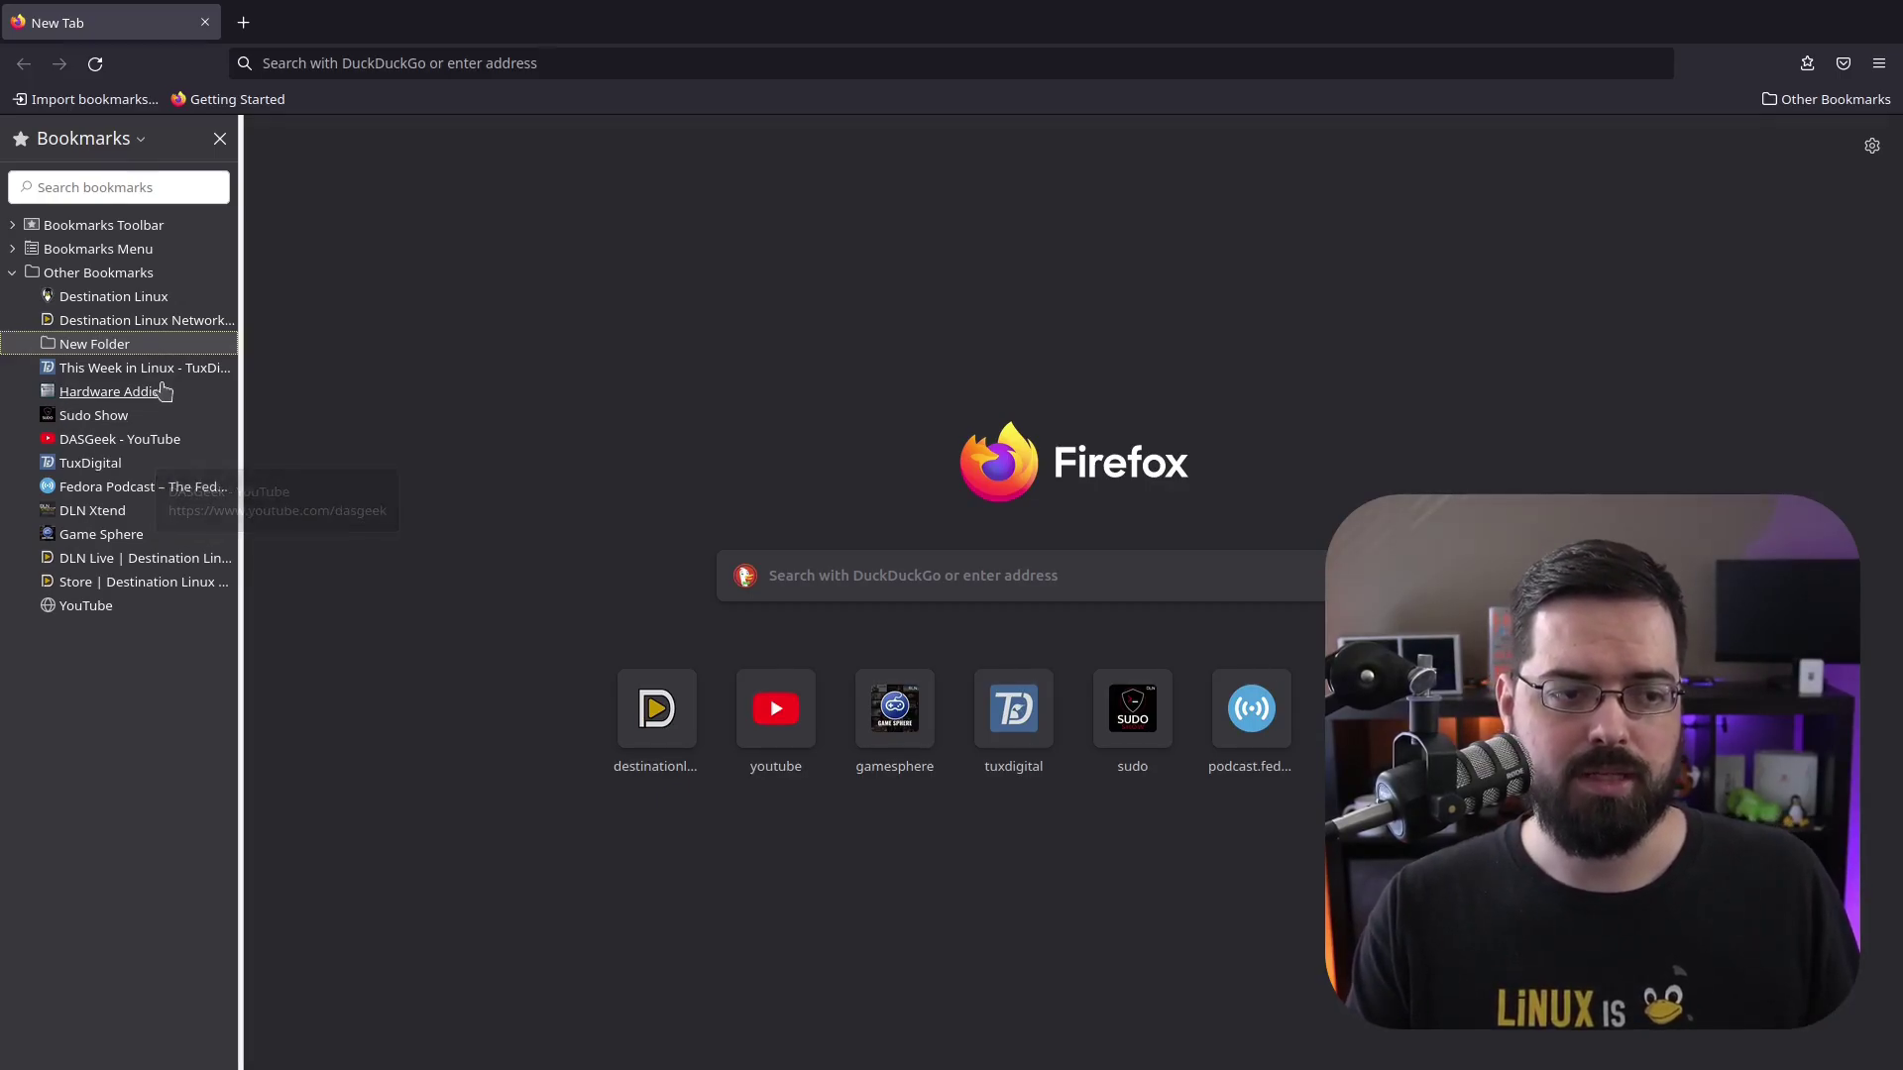
drag(134, 487, 94, 348)
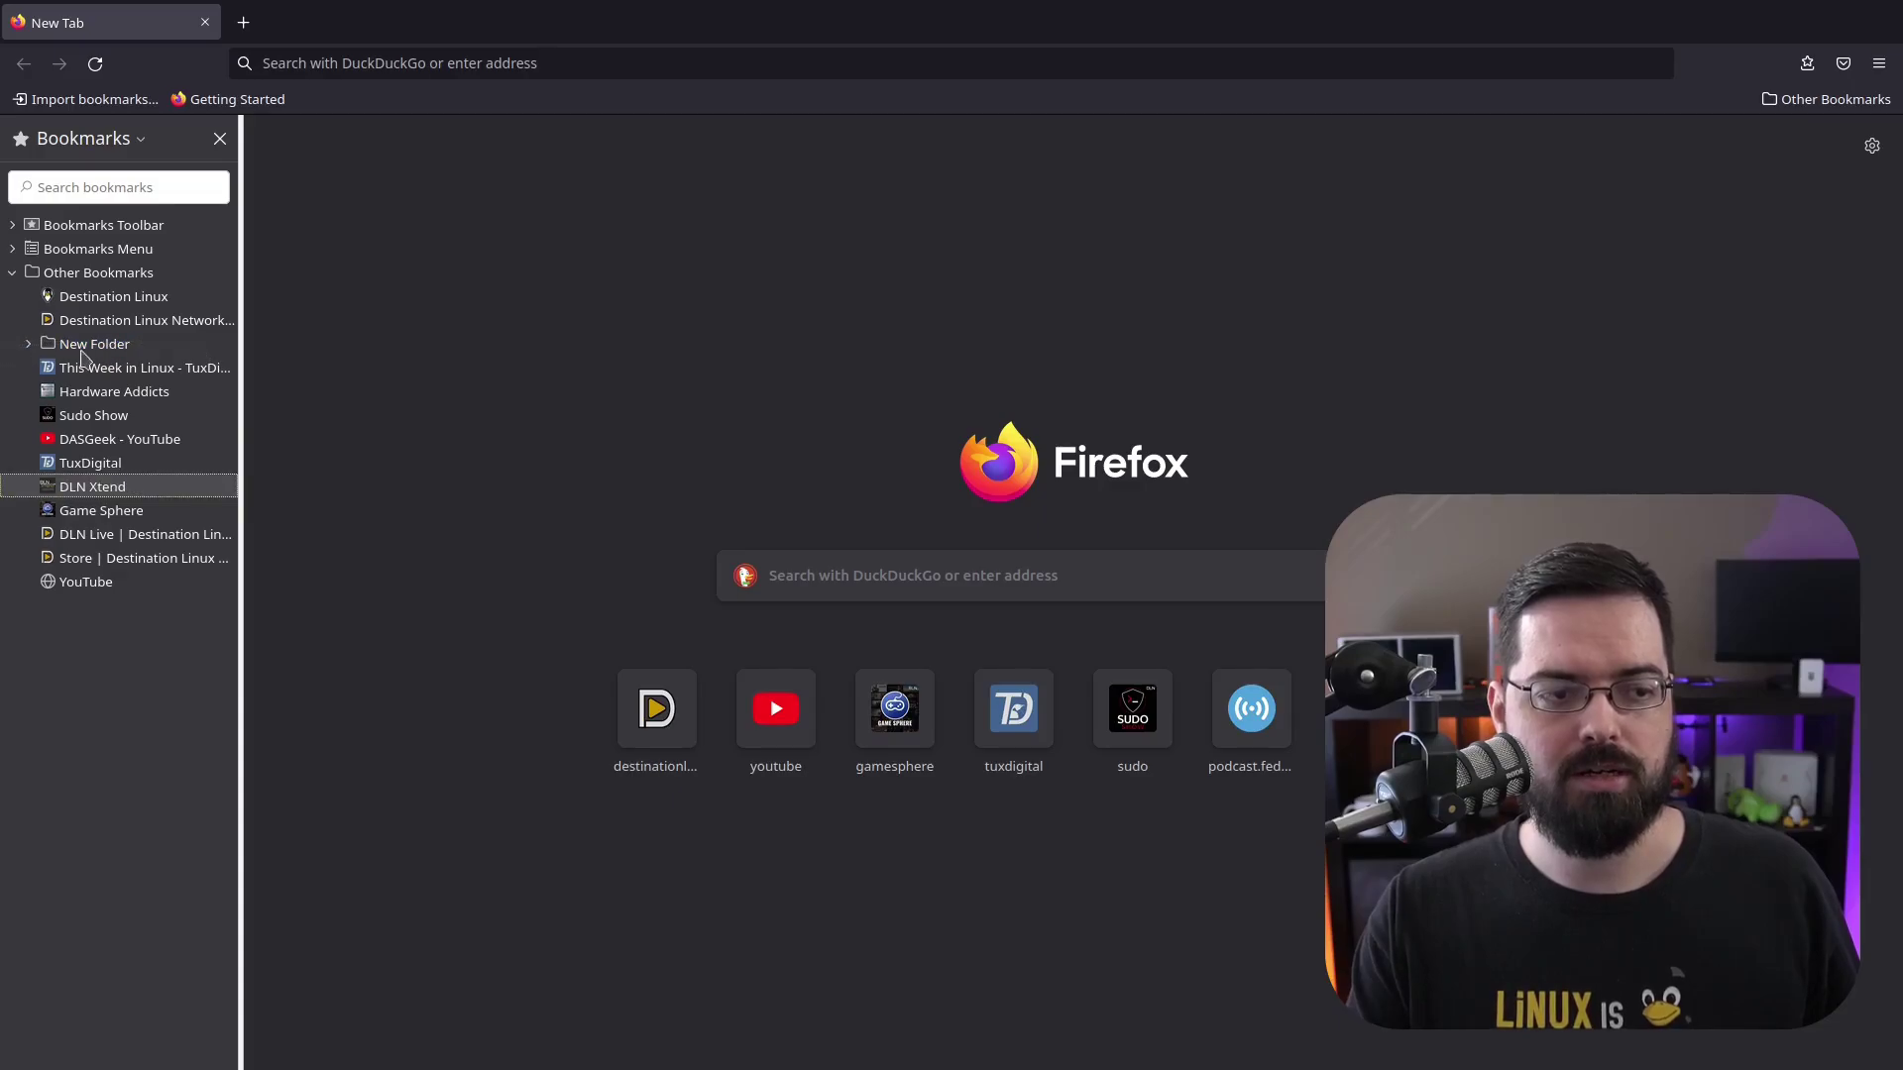
click(28, 346)
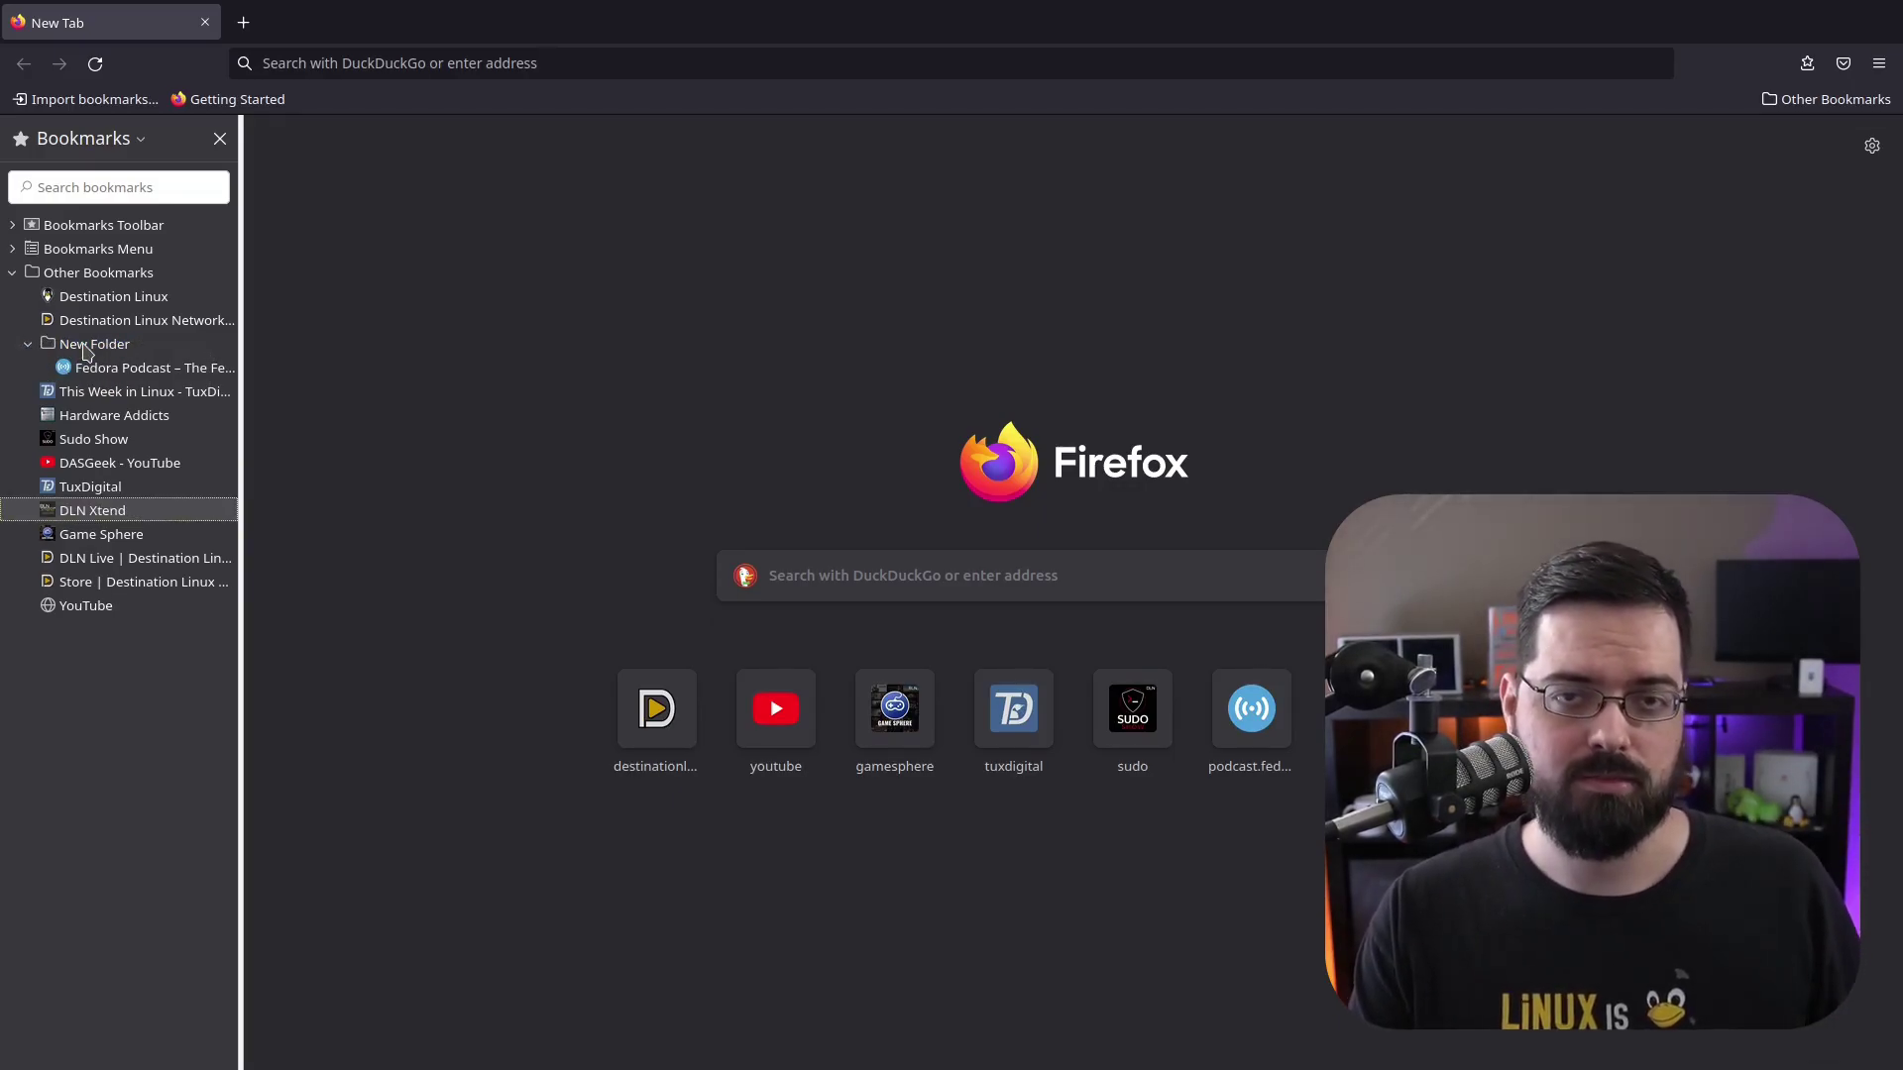
- Close the bookmarks sidebar, glance at the toolbar bookmarks menu, then reopen the sidebar
key(ctrl+b)
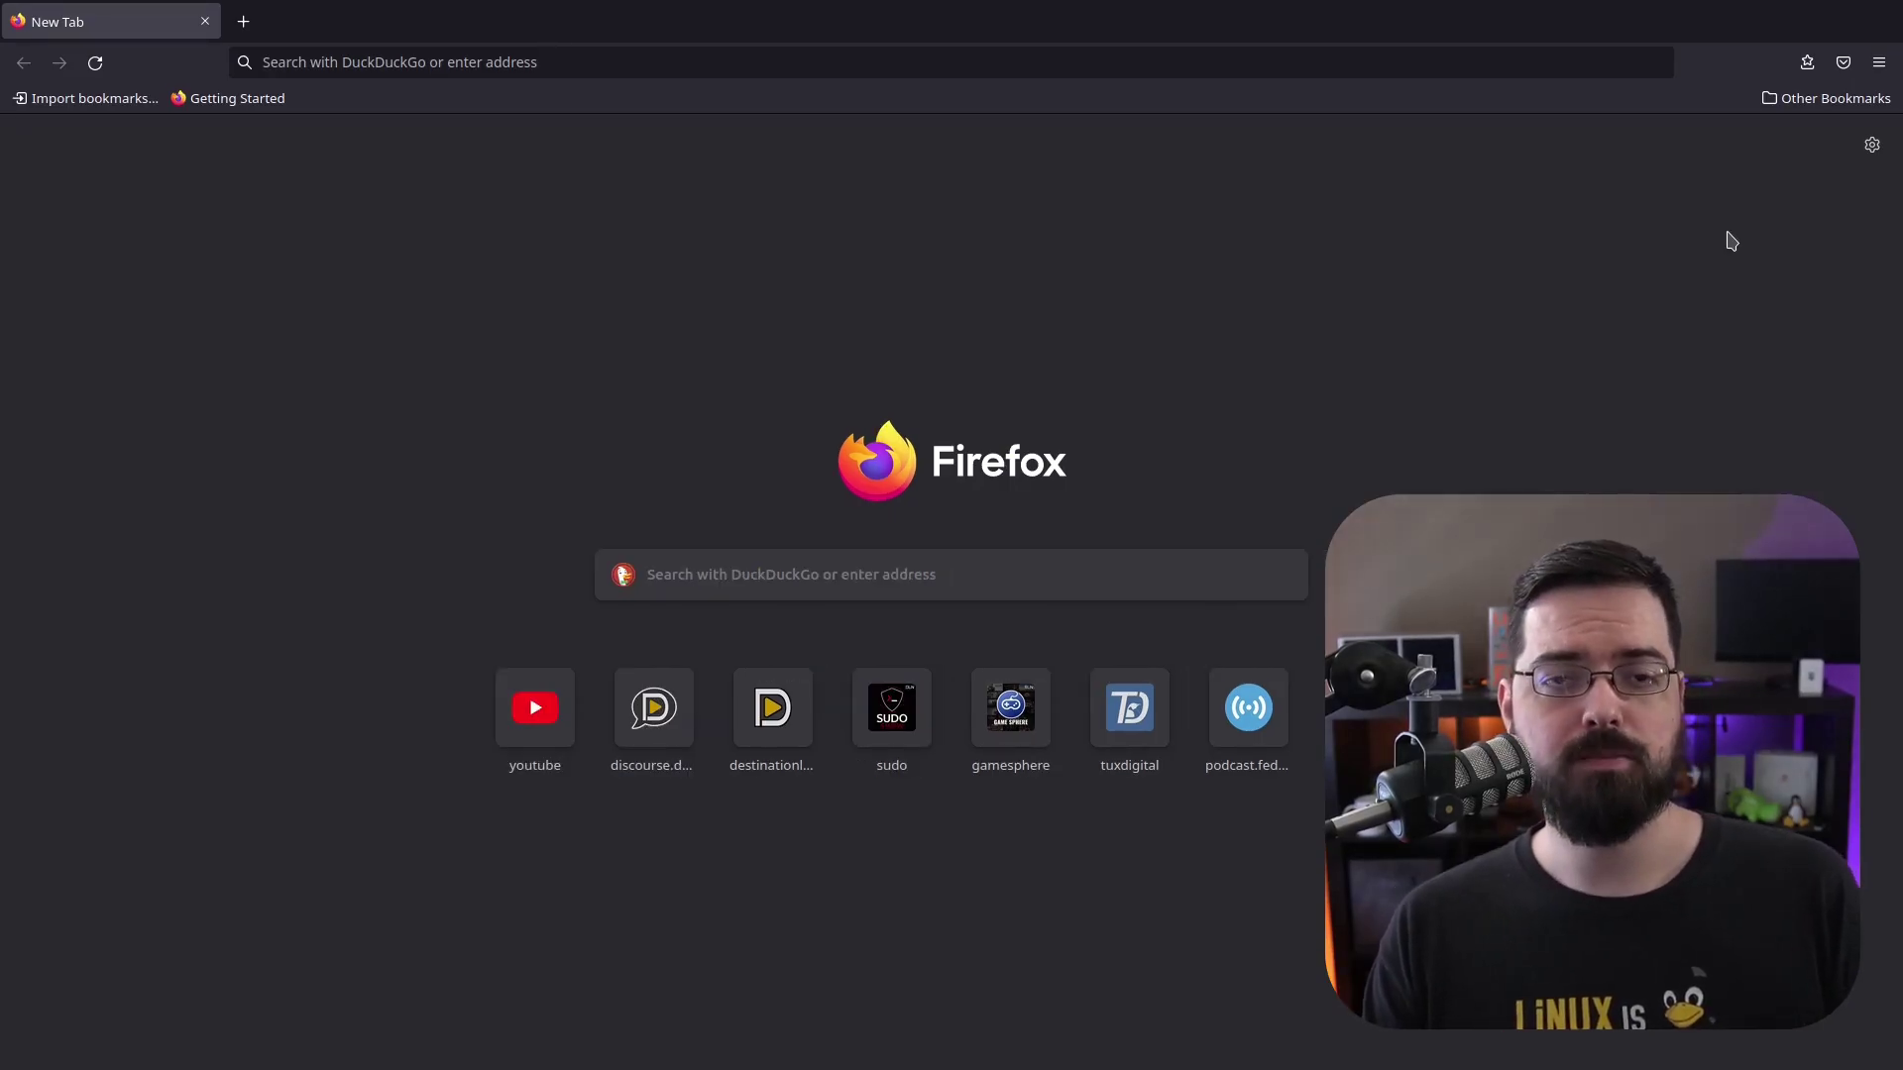
click(1807, 63)
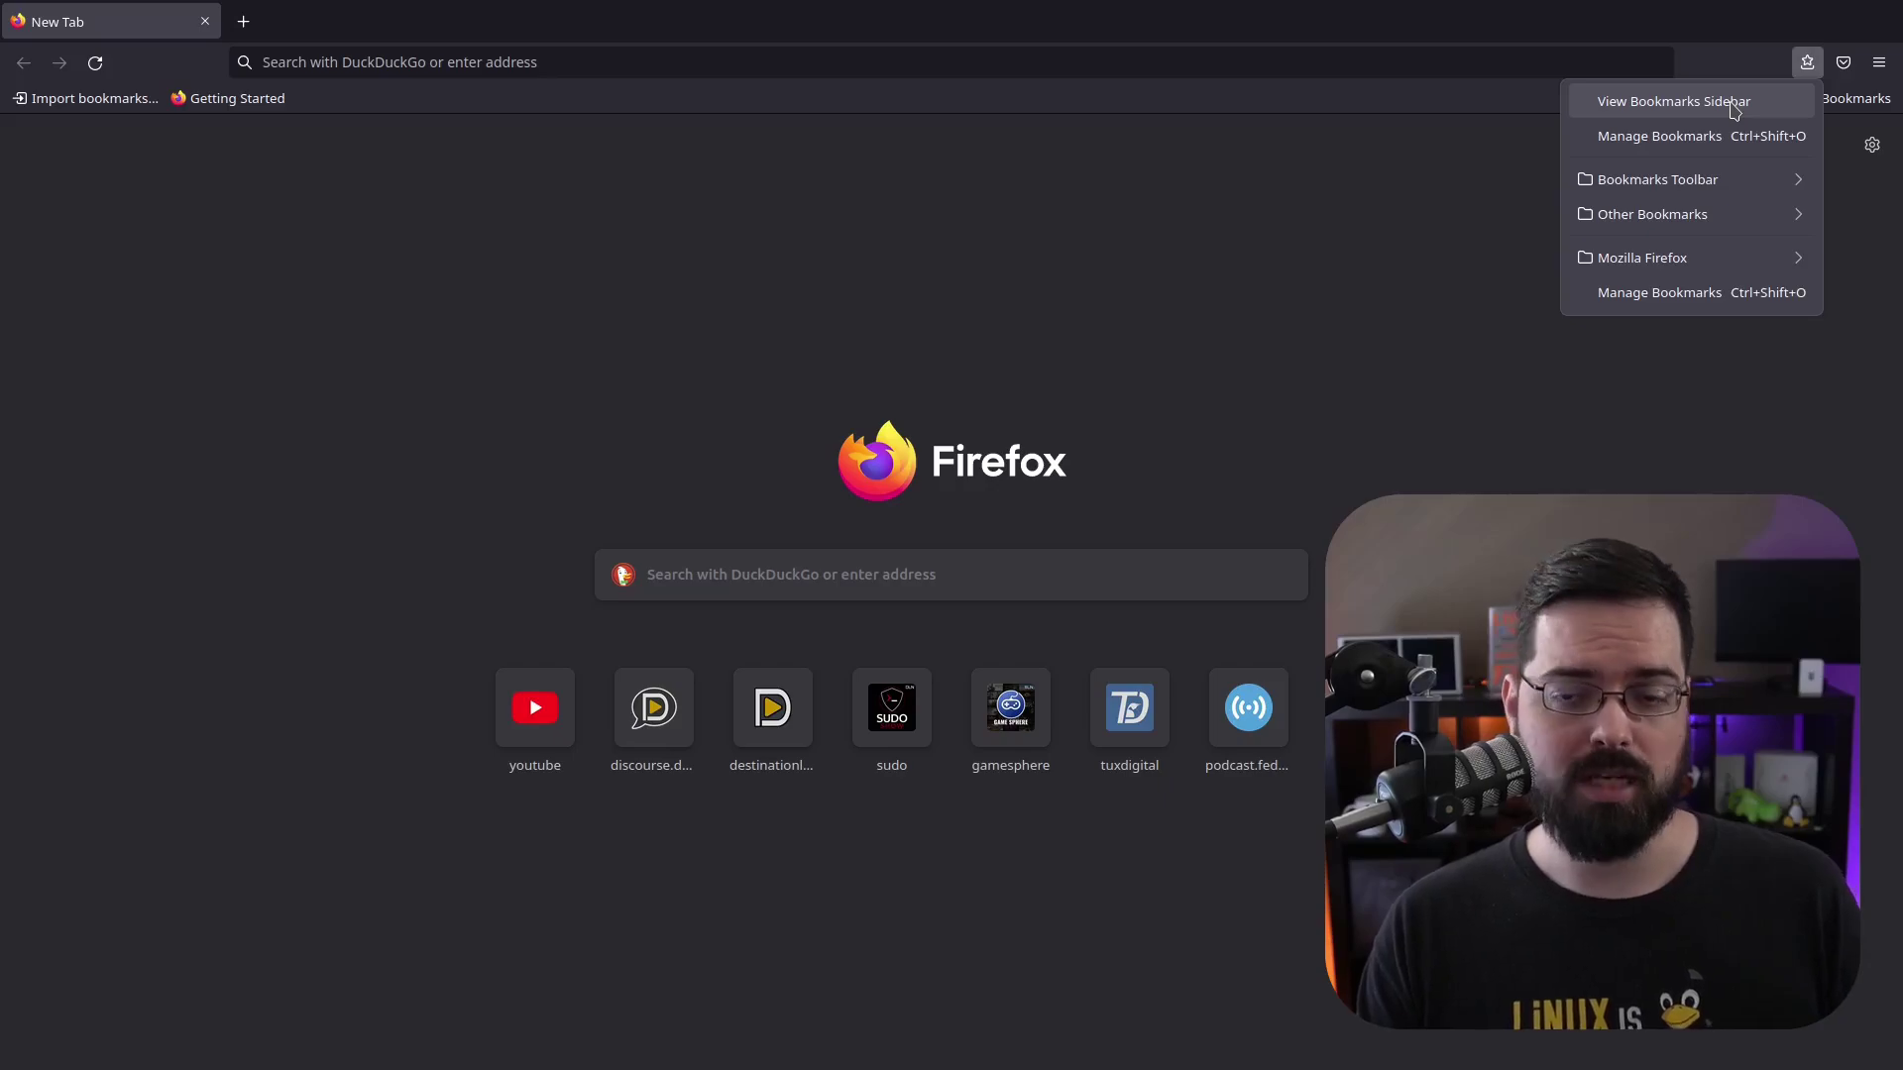
click(1338, 141)
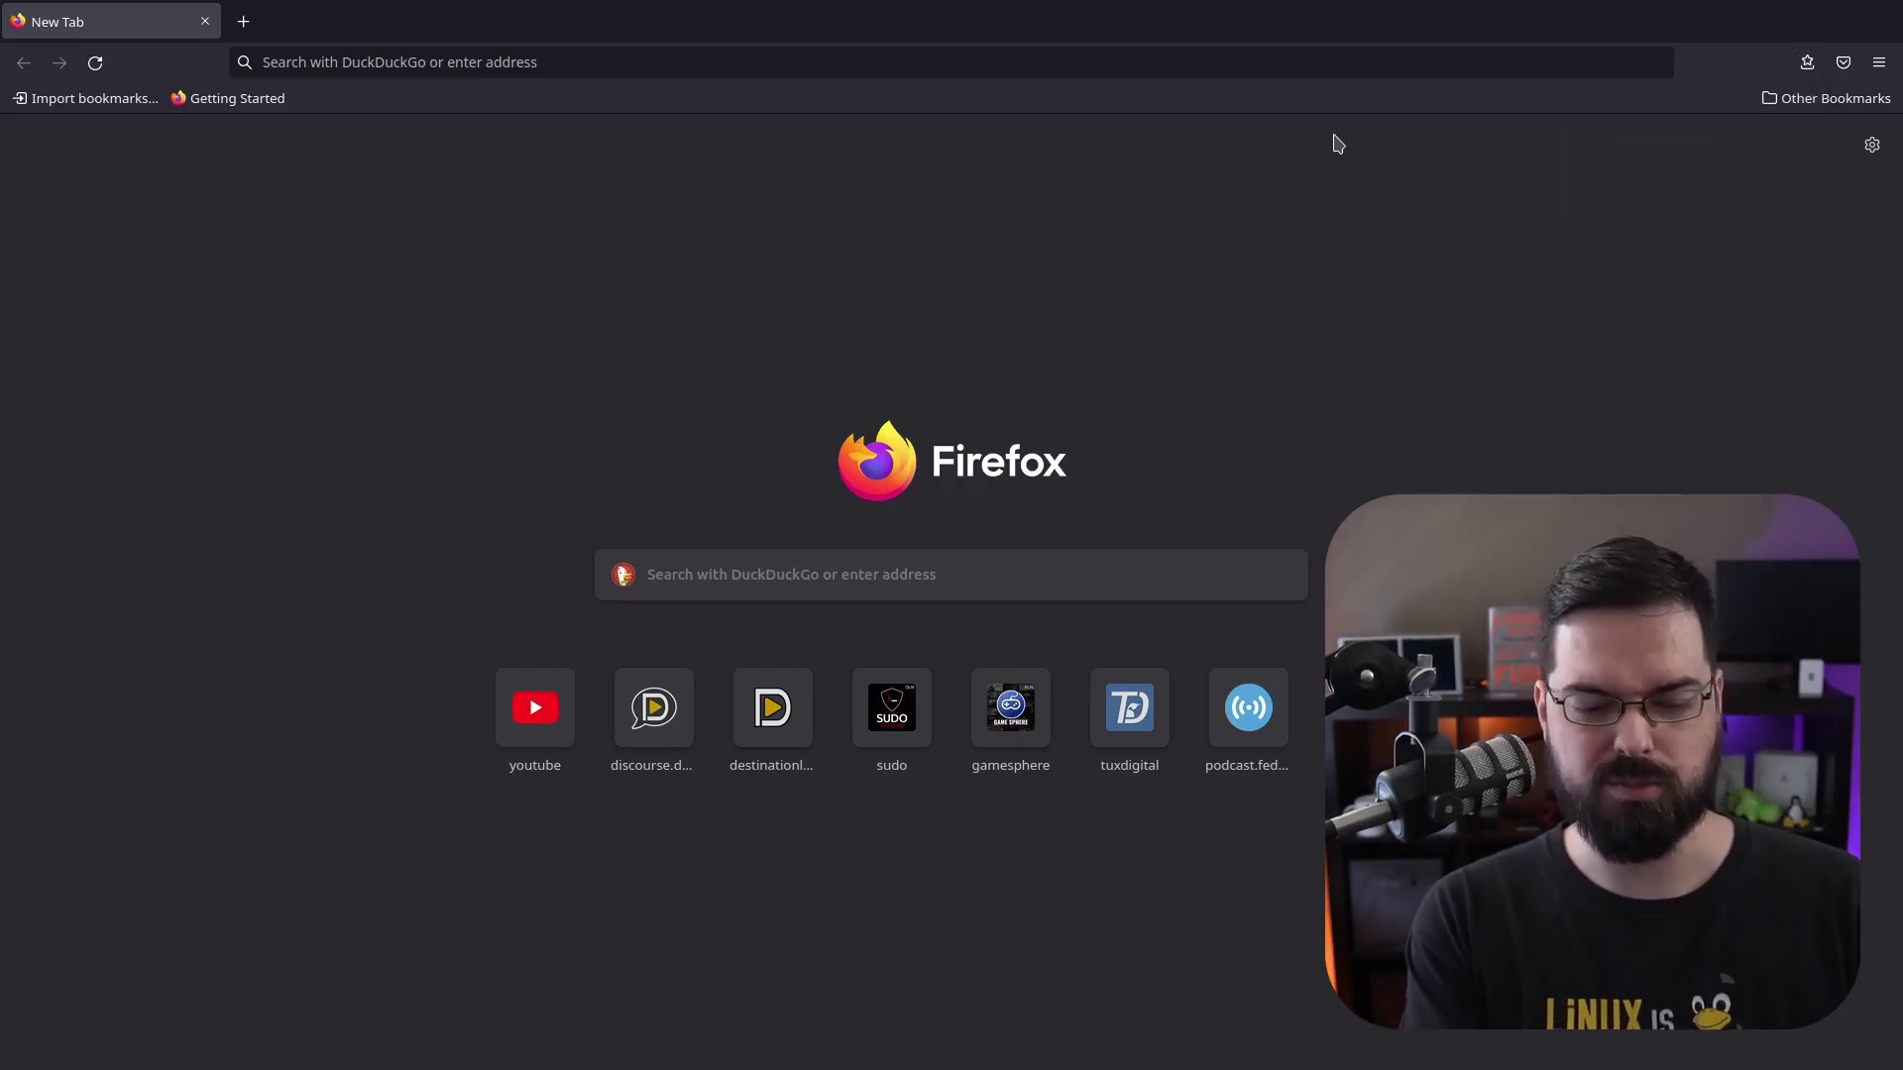
key(ctrl+b)
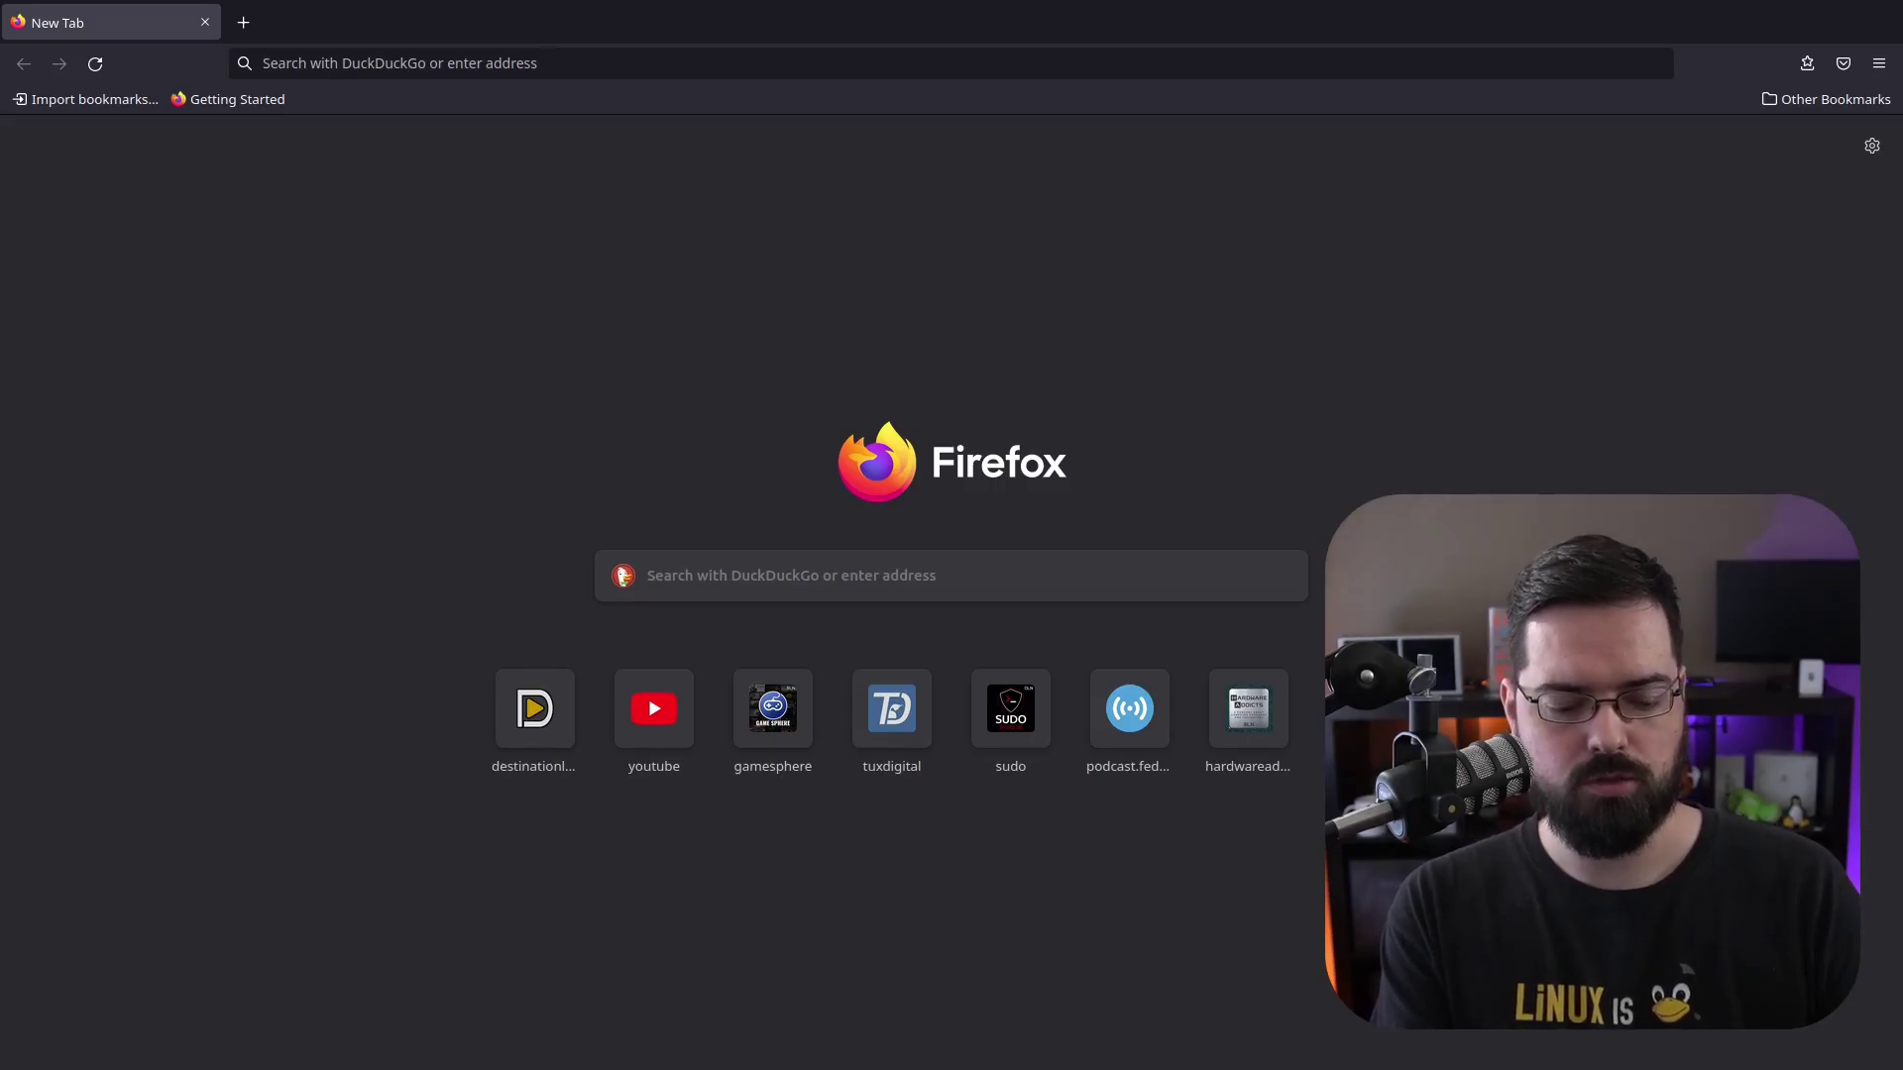
- Open the Library, review its Import and Backup options, then close it
key(ctrl+shift+o)
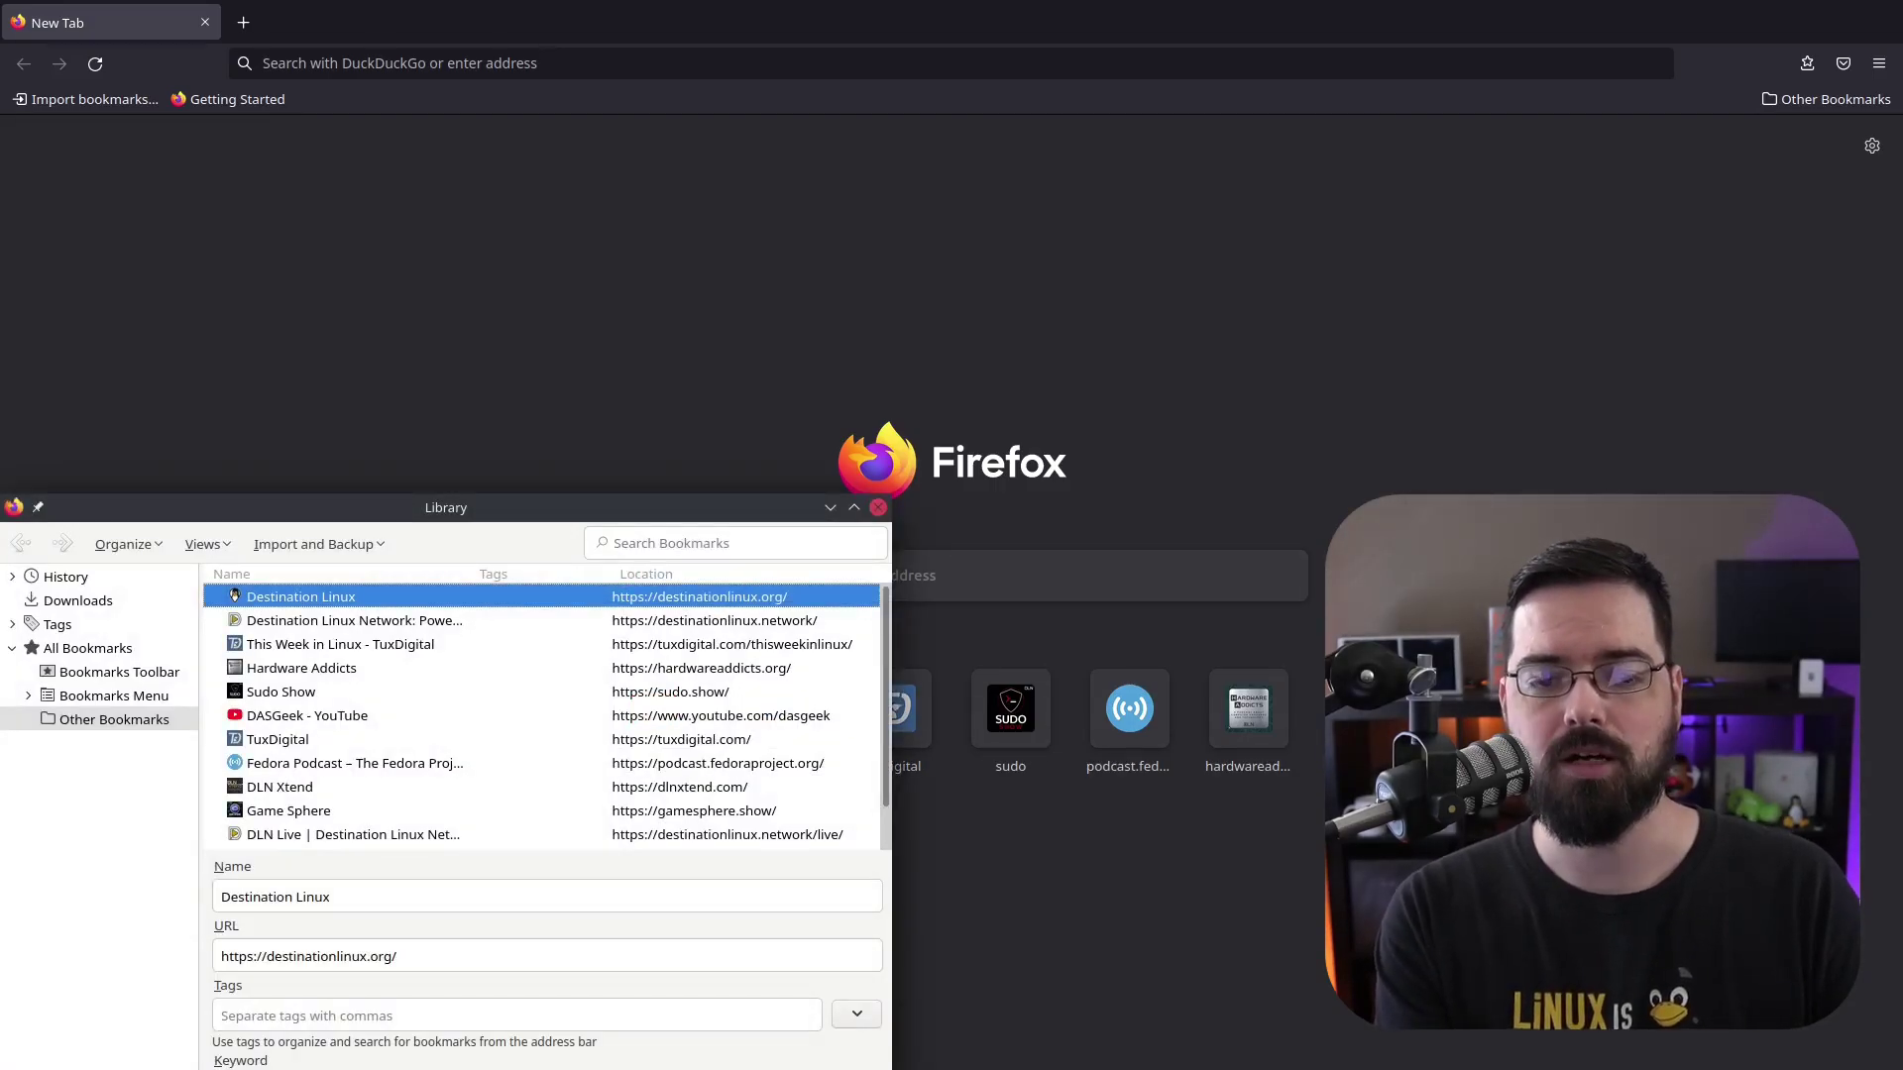
drag(544, 508, 1029, 260)
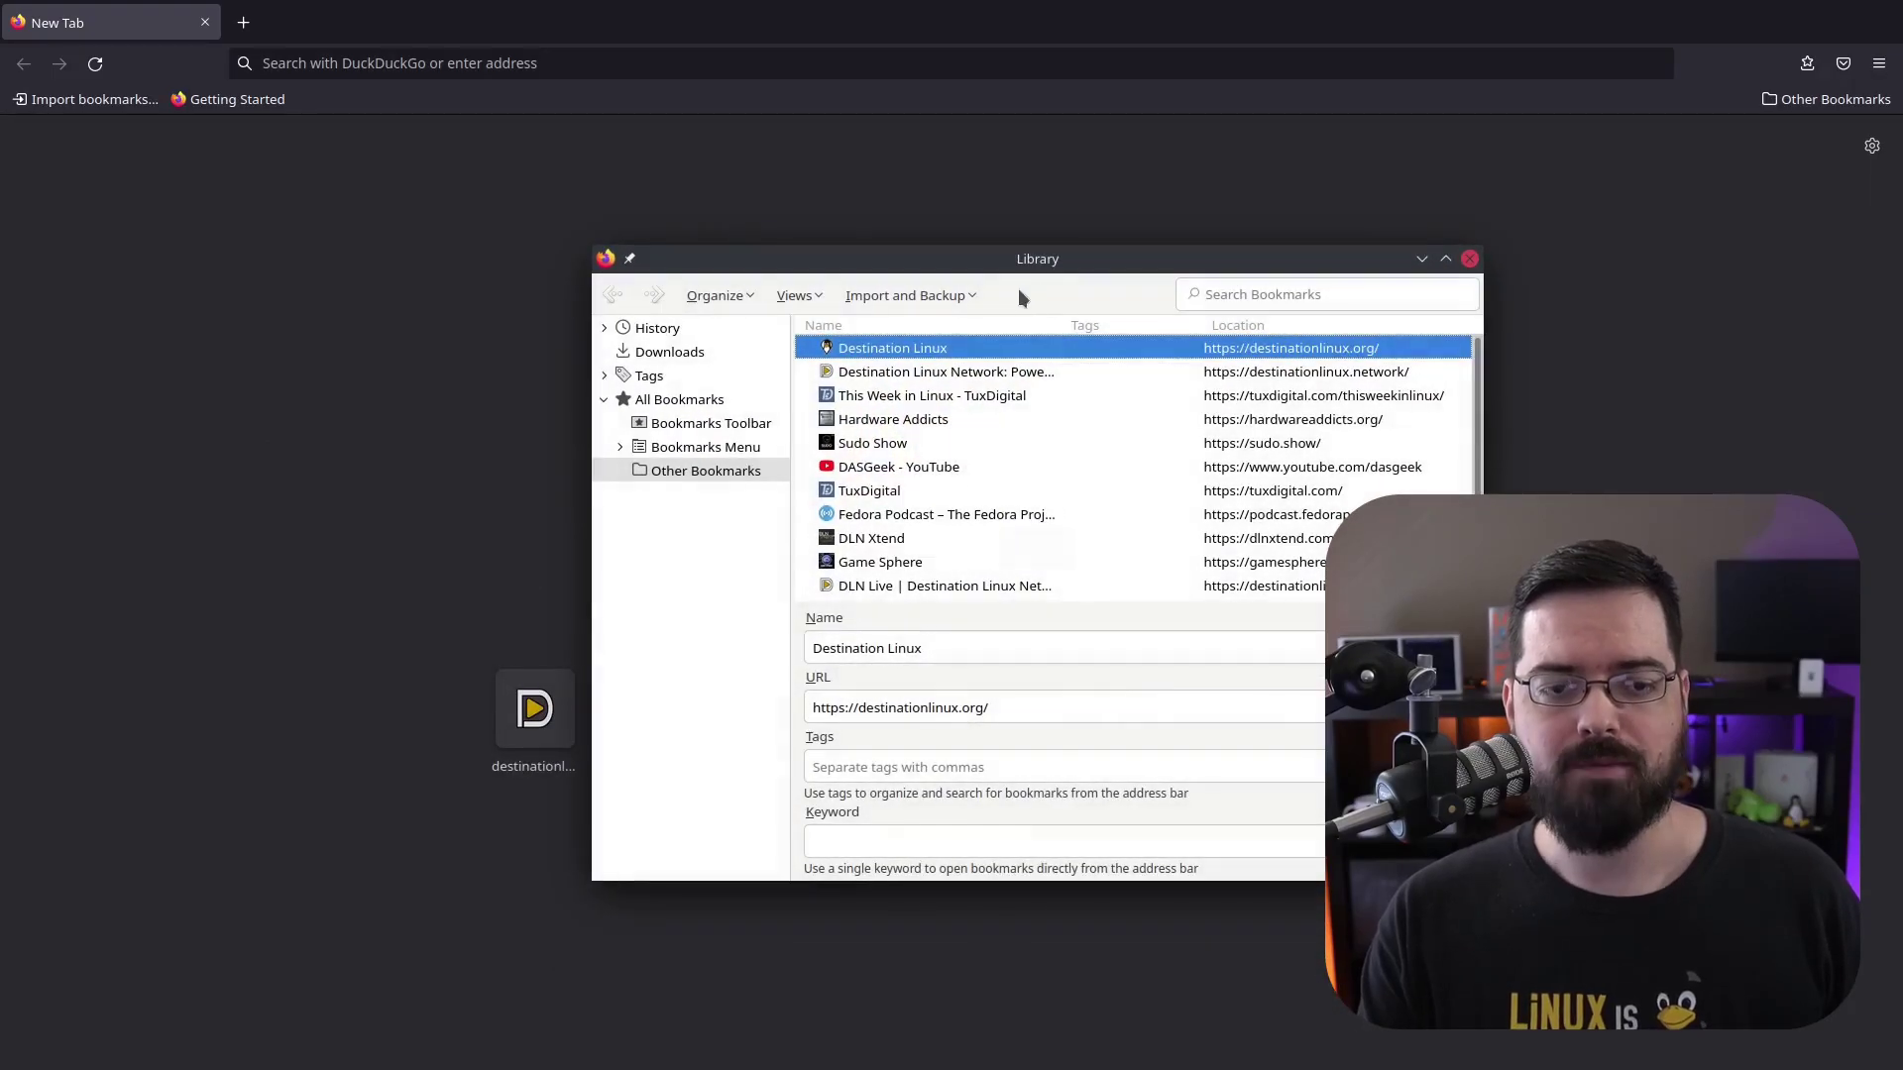
click(930, 295)
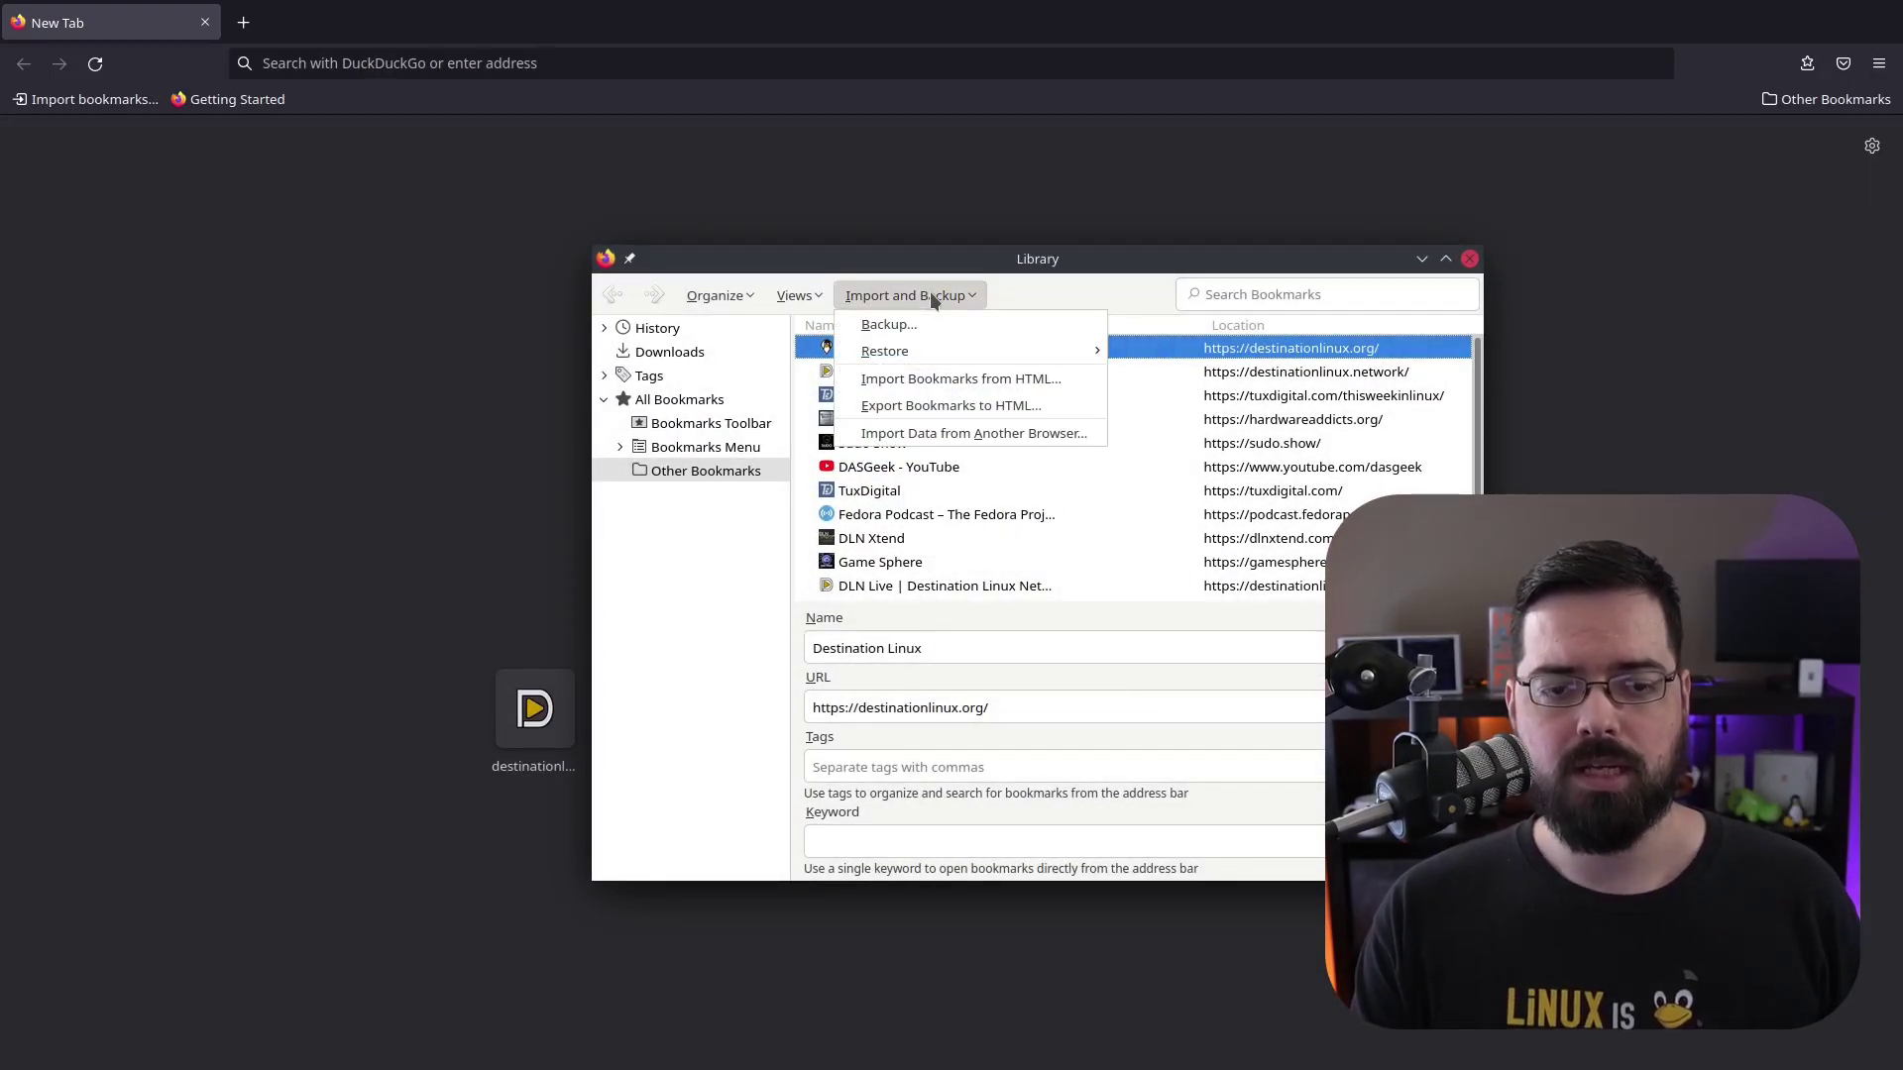
mouse_move(928, 352)
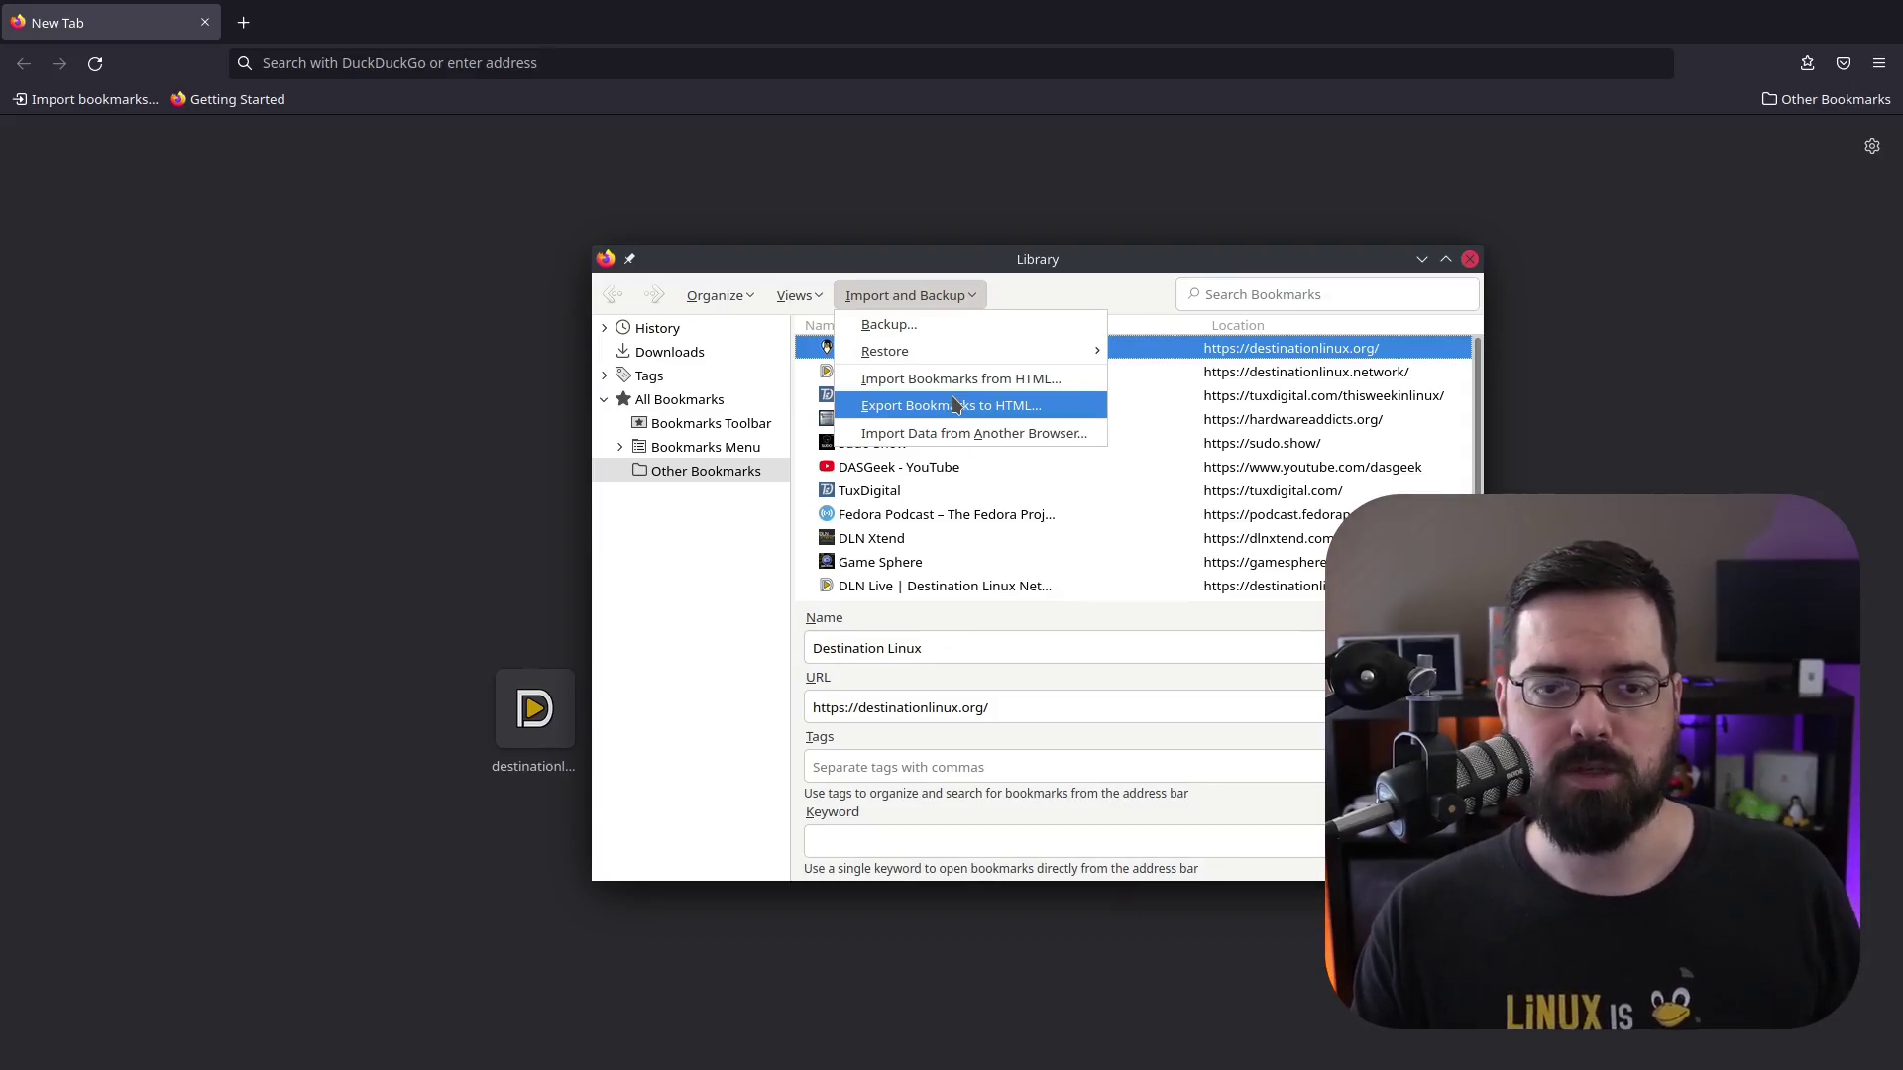
key(Escape)
key(Escape)
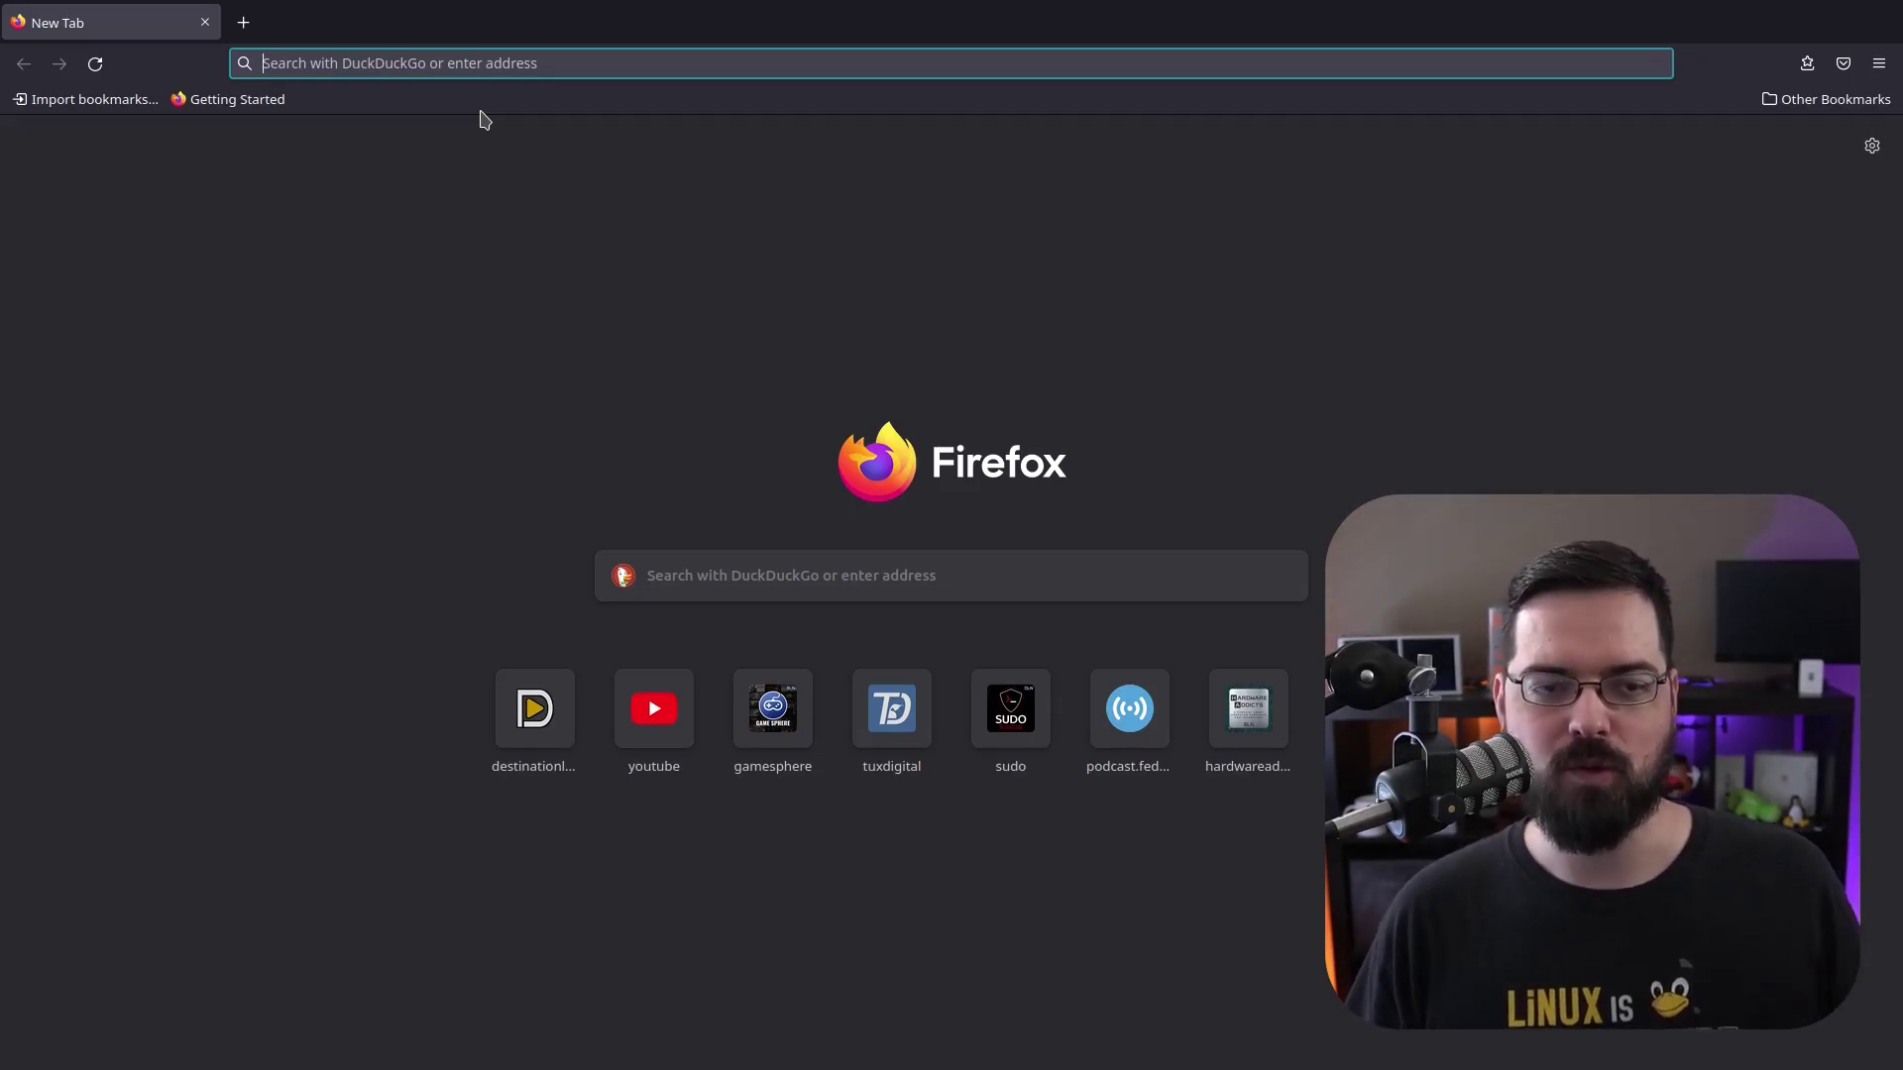
- Go to dlnforum.com and bookmark it in Other Bookmarks with the tag 'dln'
text(dlnforum.com)
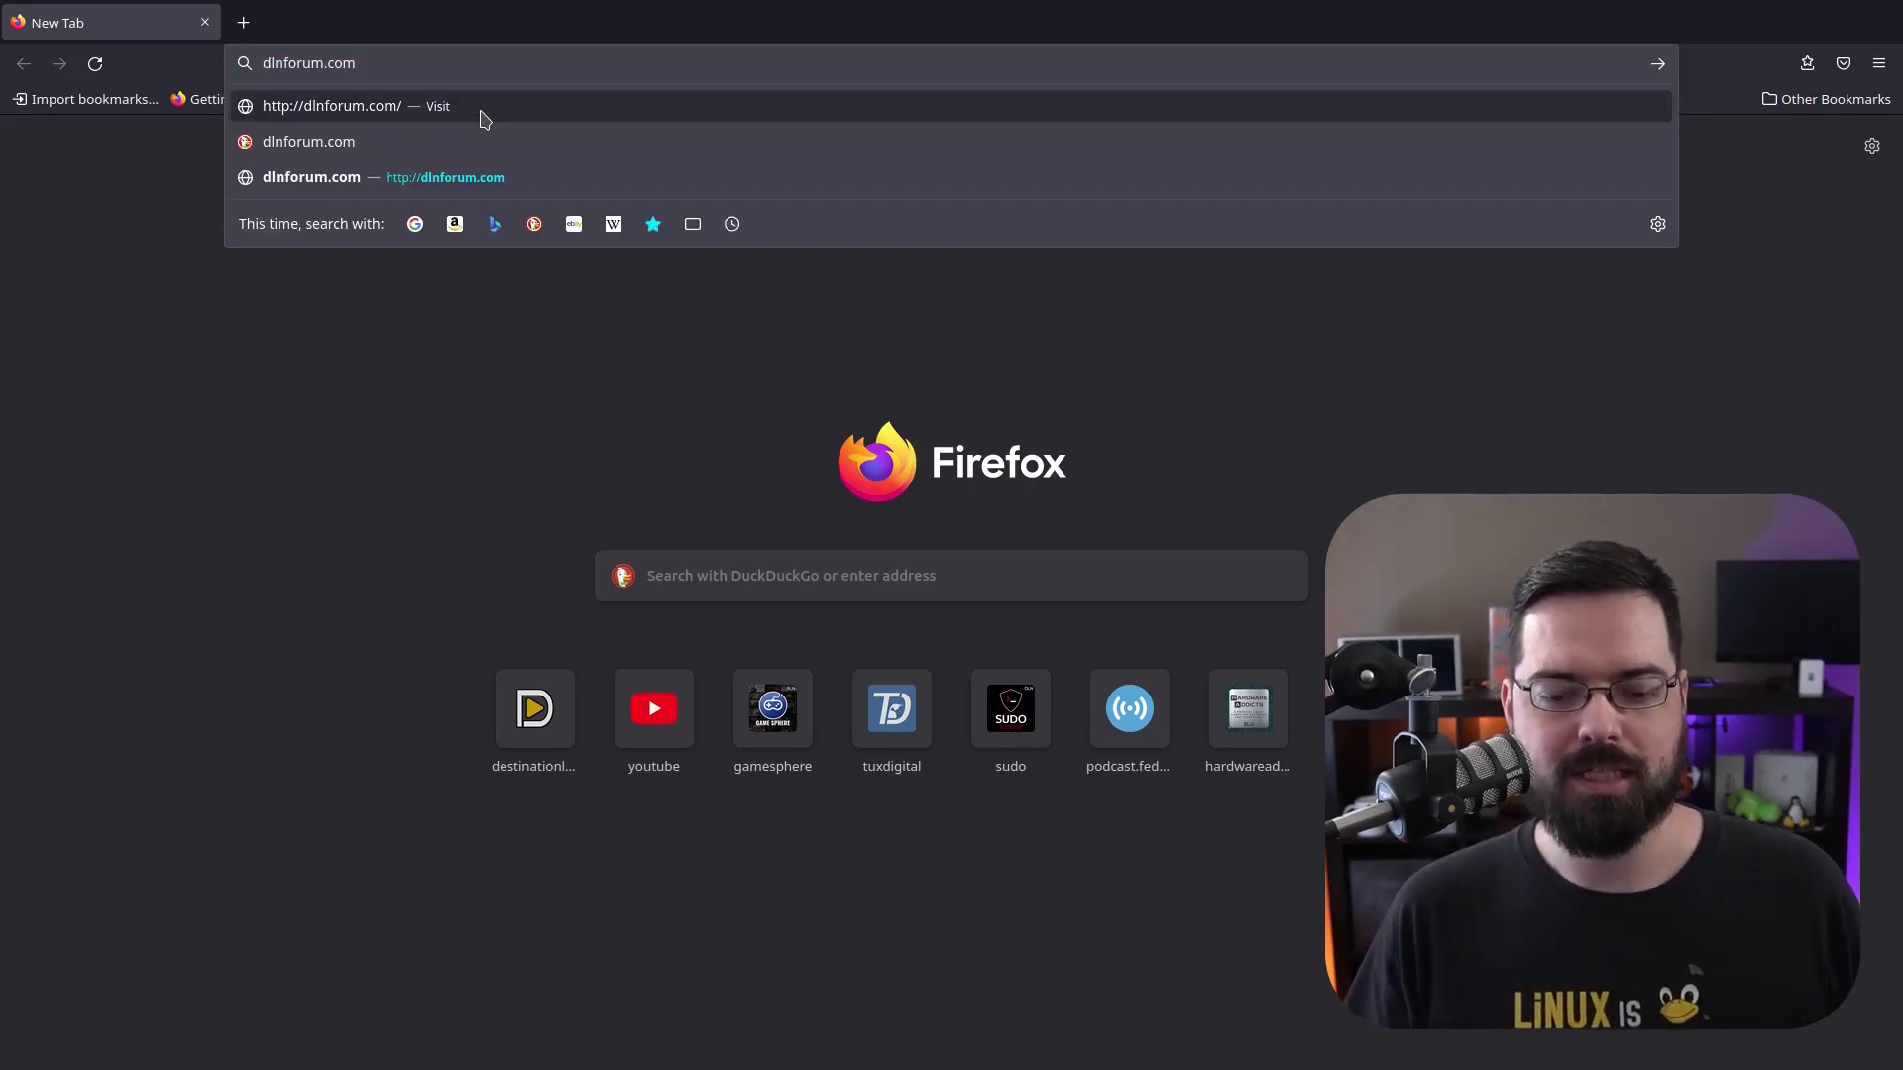
key(Return)
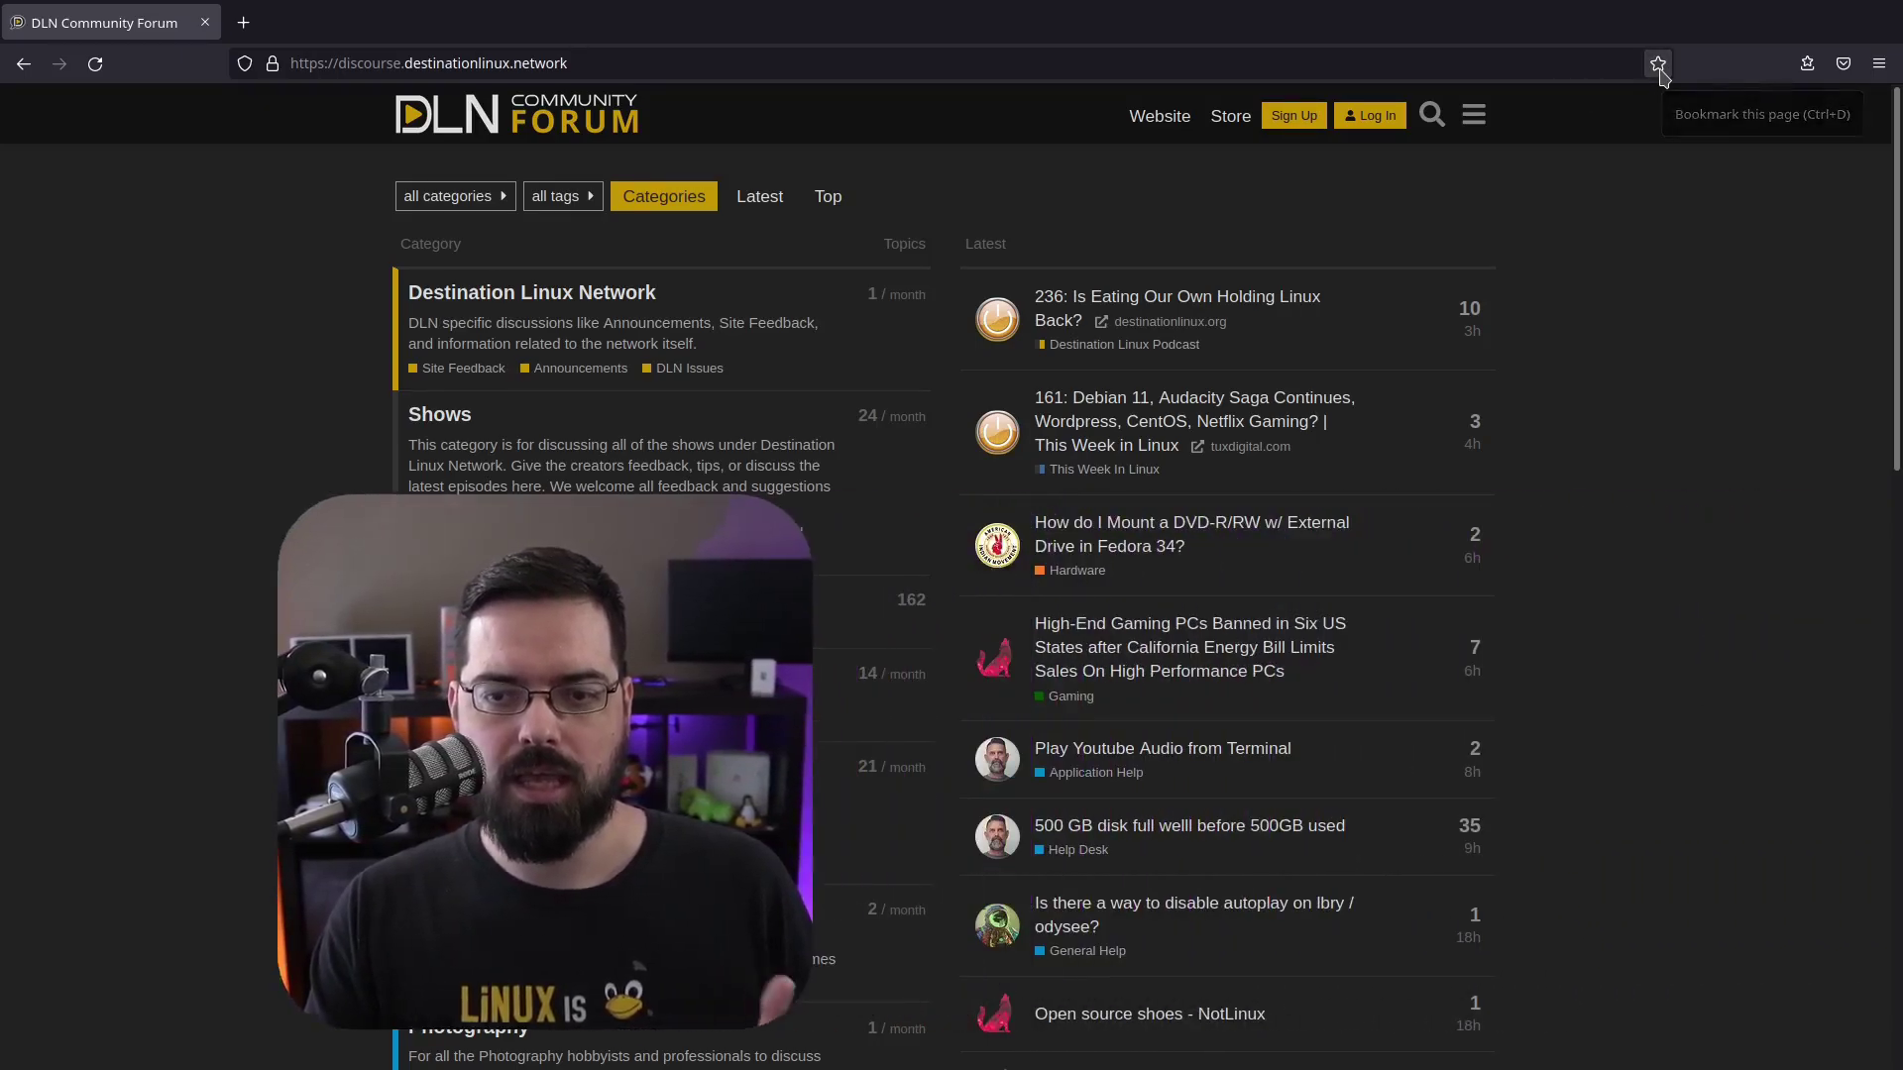
click(1658, 65)
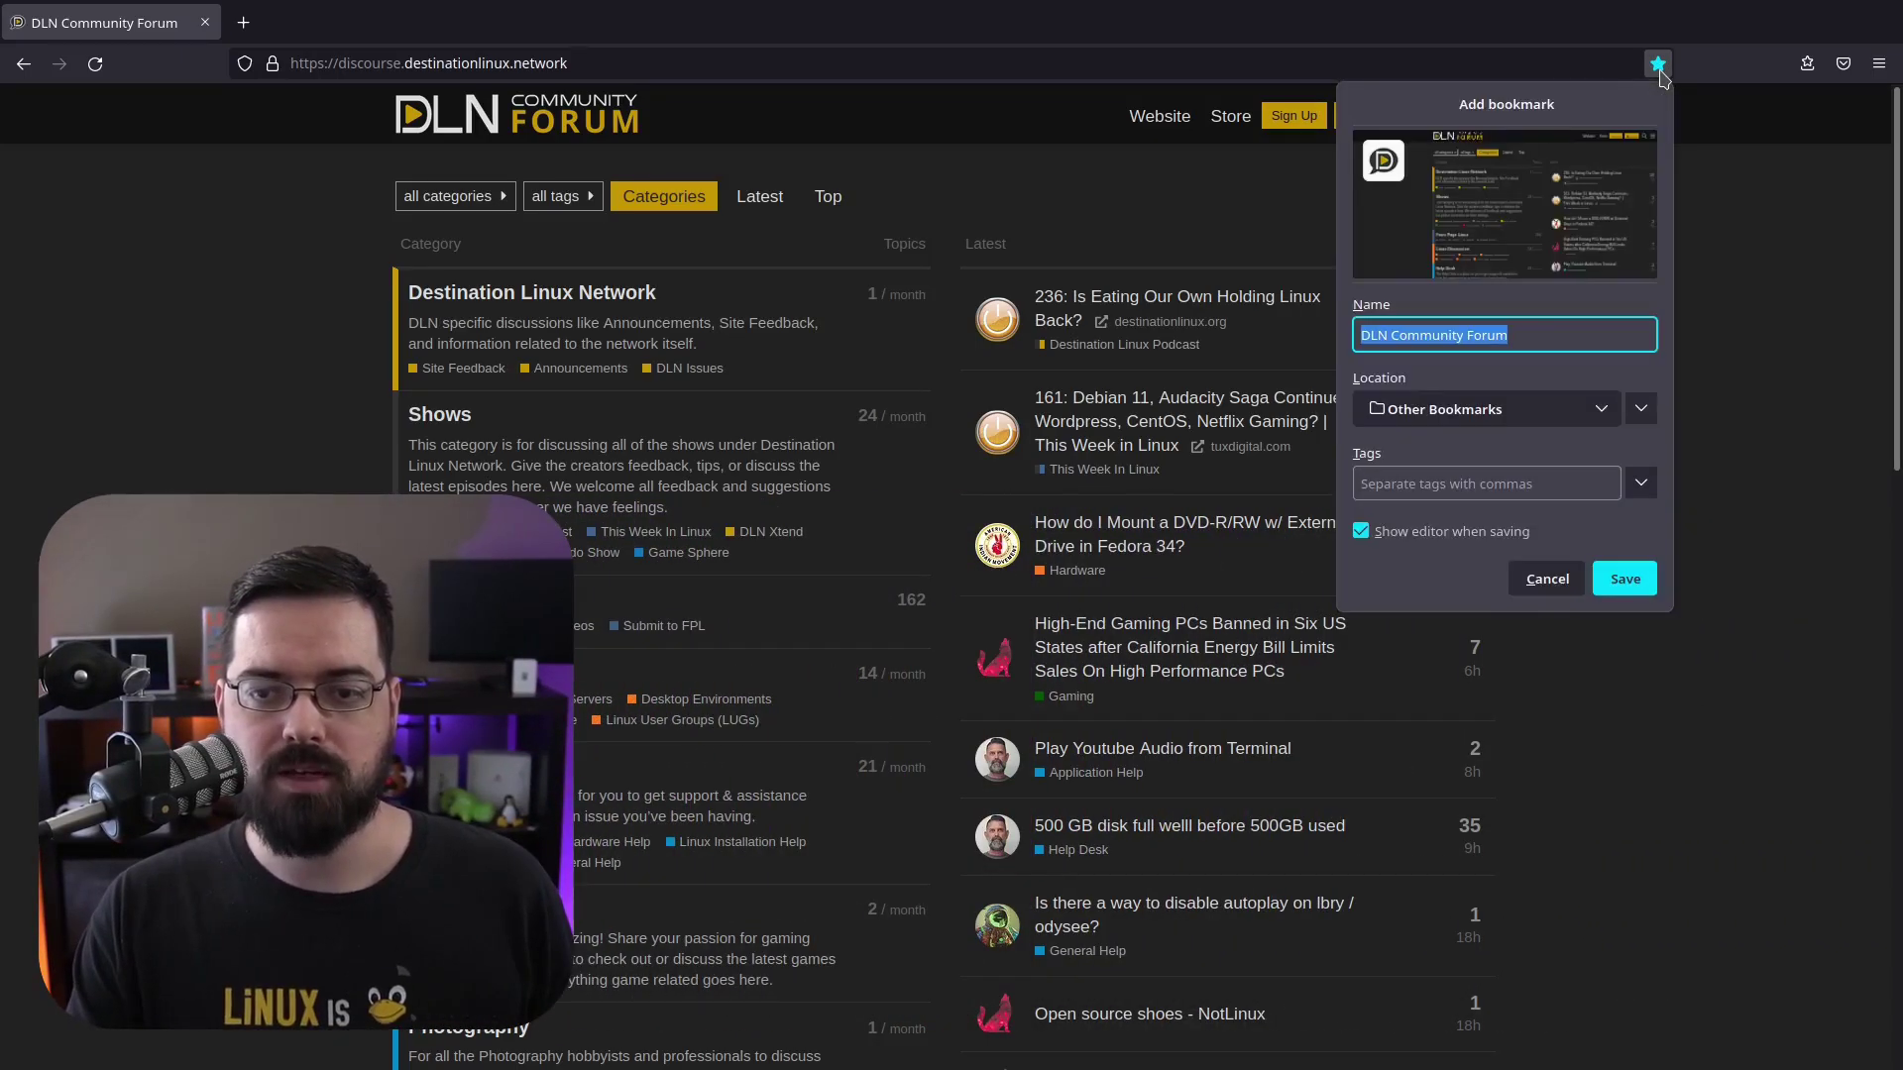
click(1593, 416)
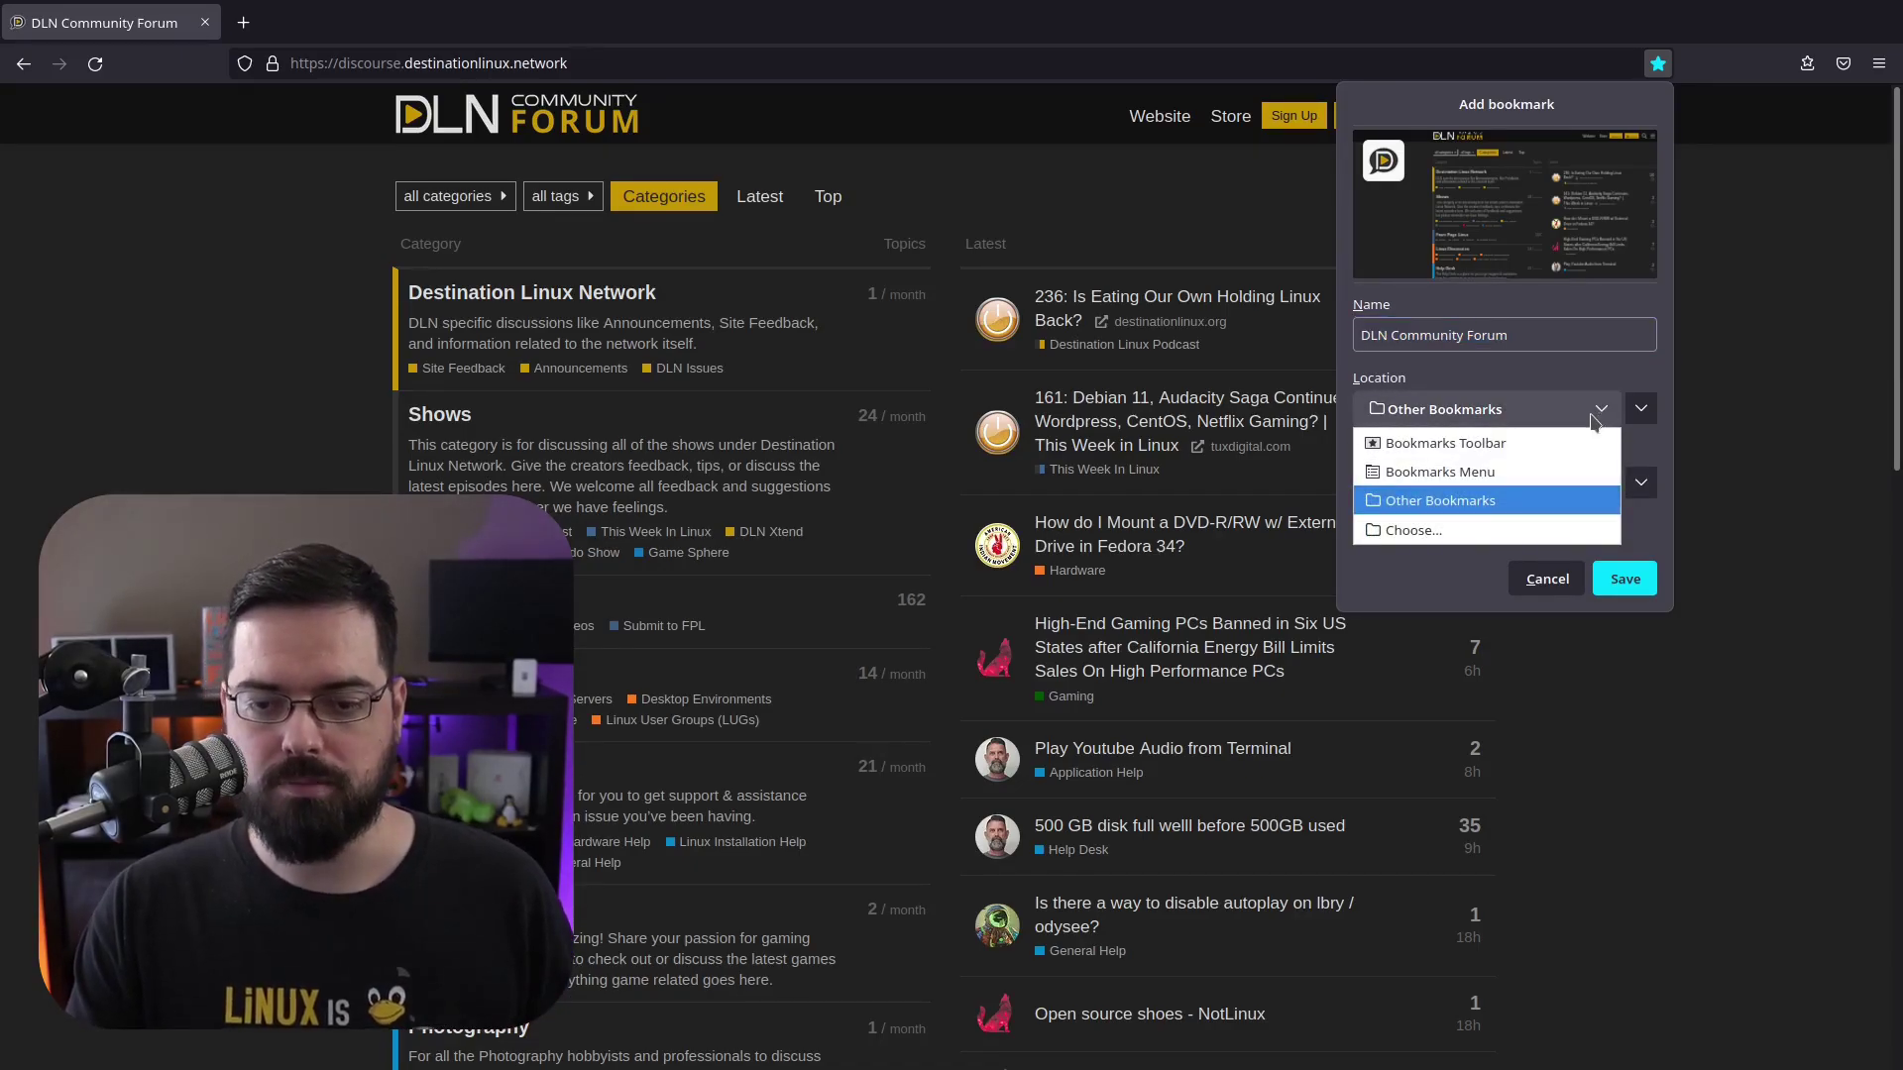
click(1555, 530)
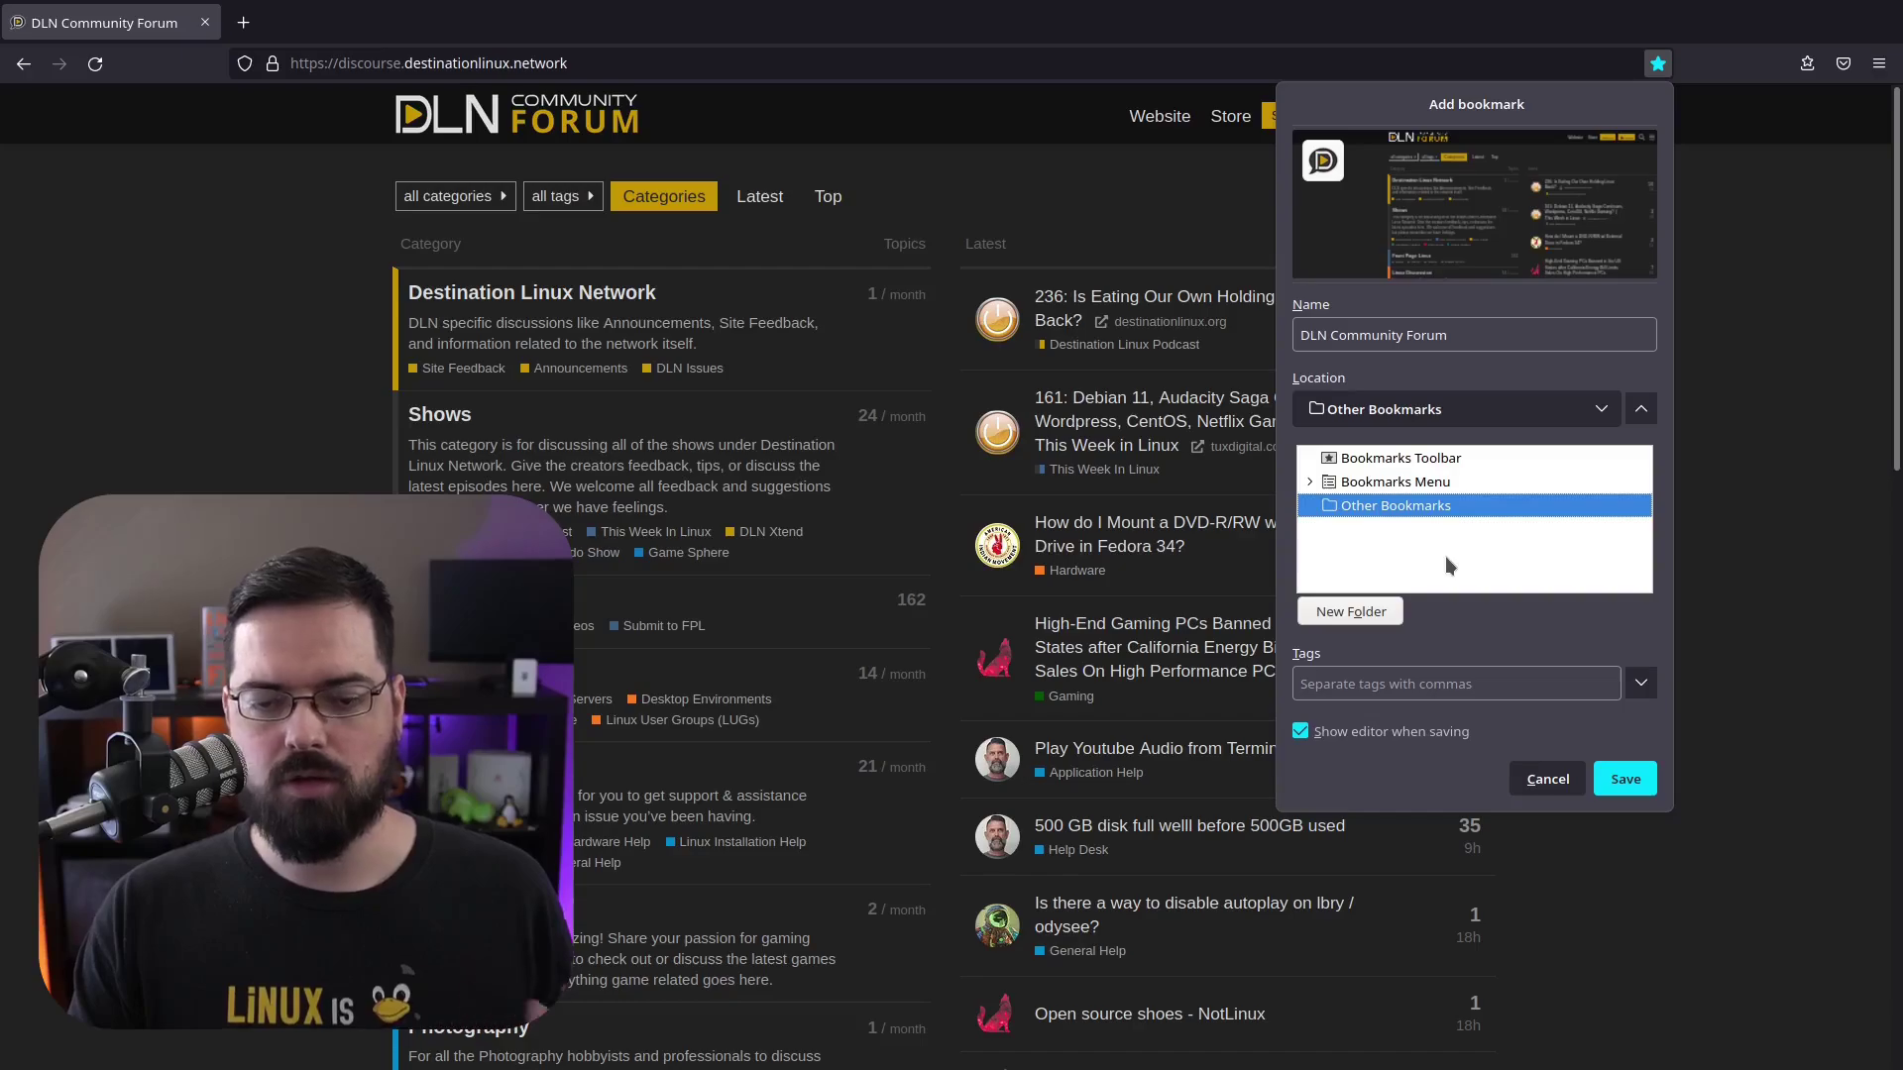
click(1442, 689)
text(dln)
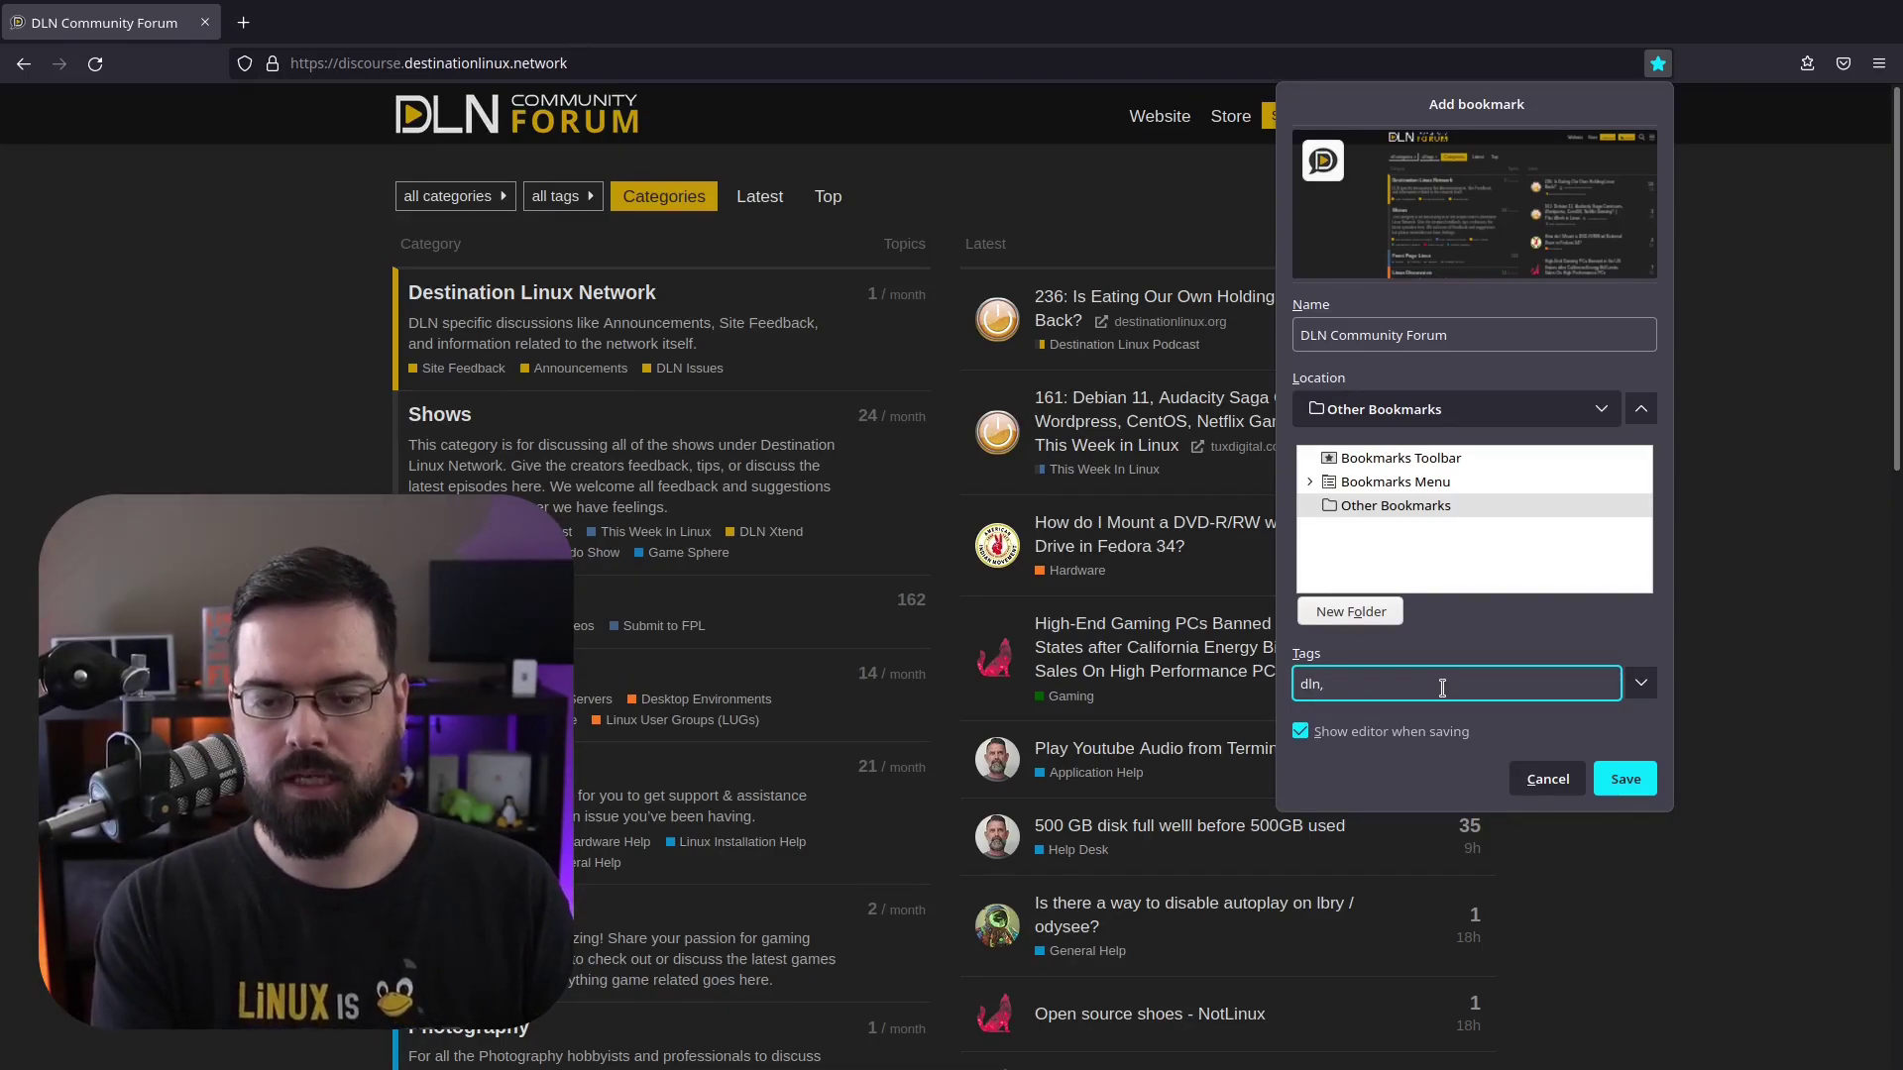
text(,)
click(1644, 781)
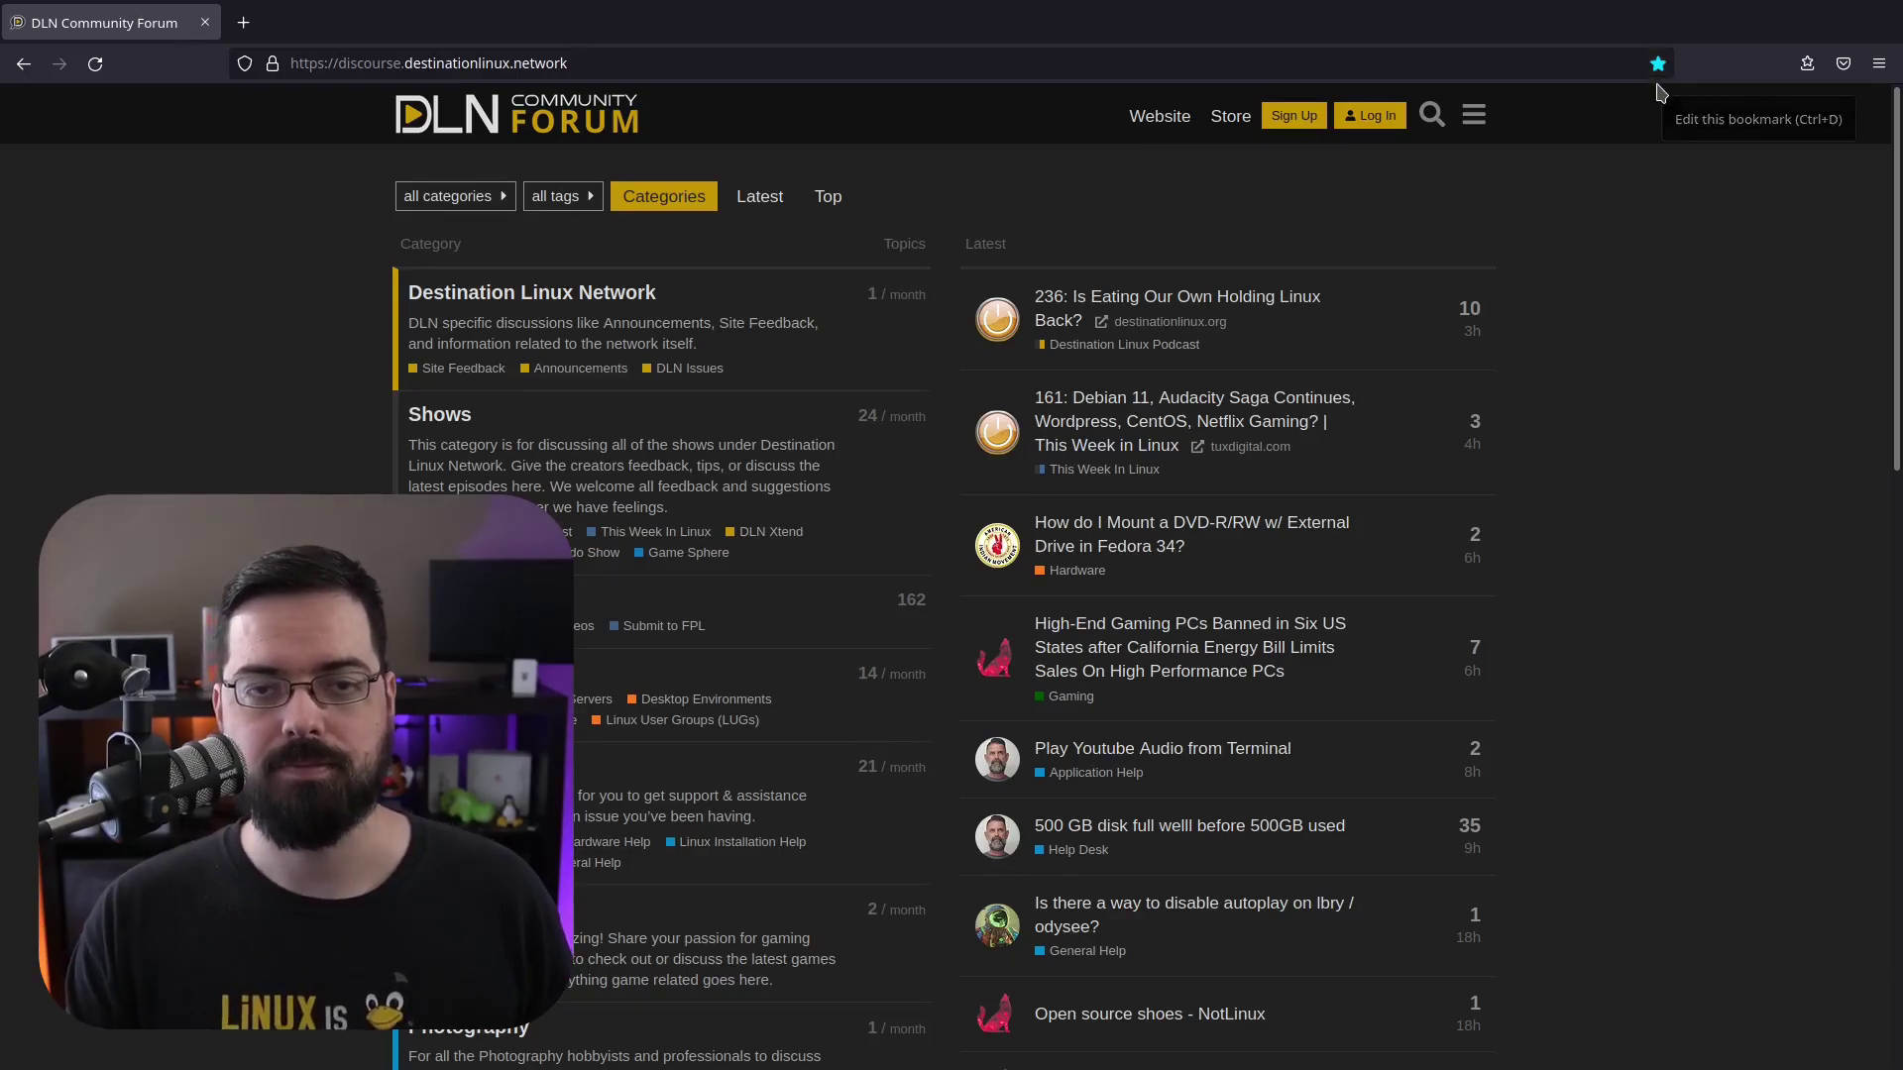
- Drag the forum tab onto the bookmarks toolbar, then remove that bookmark via the star
key(ctrl+shift+b)
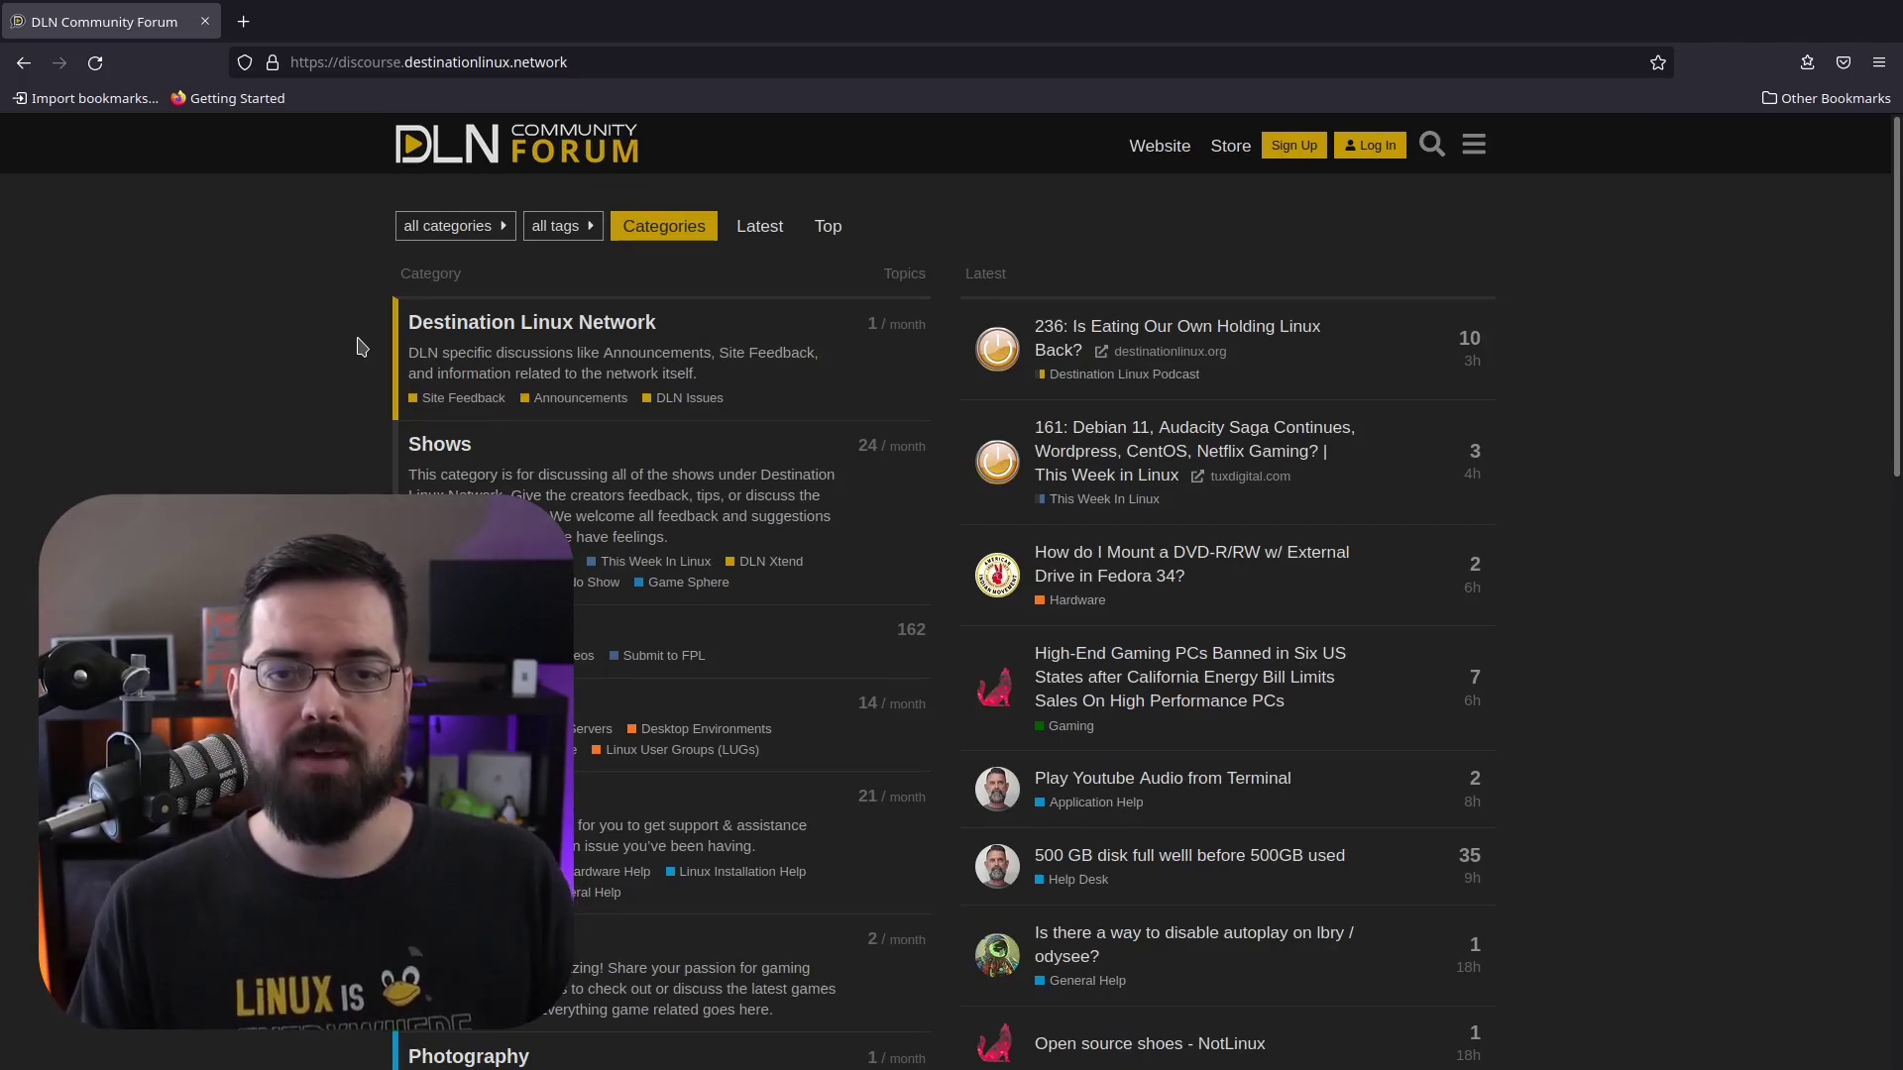
drag(170, 28, 317, 104)
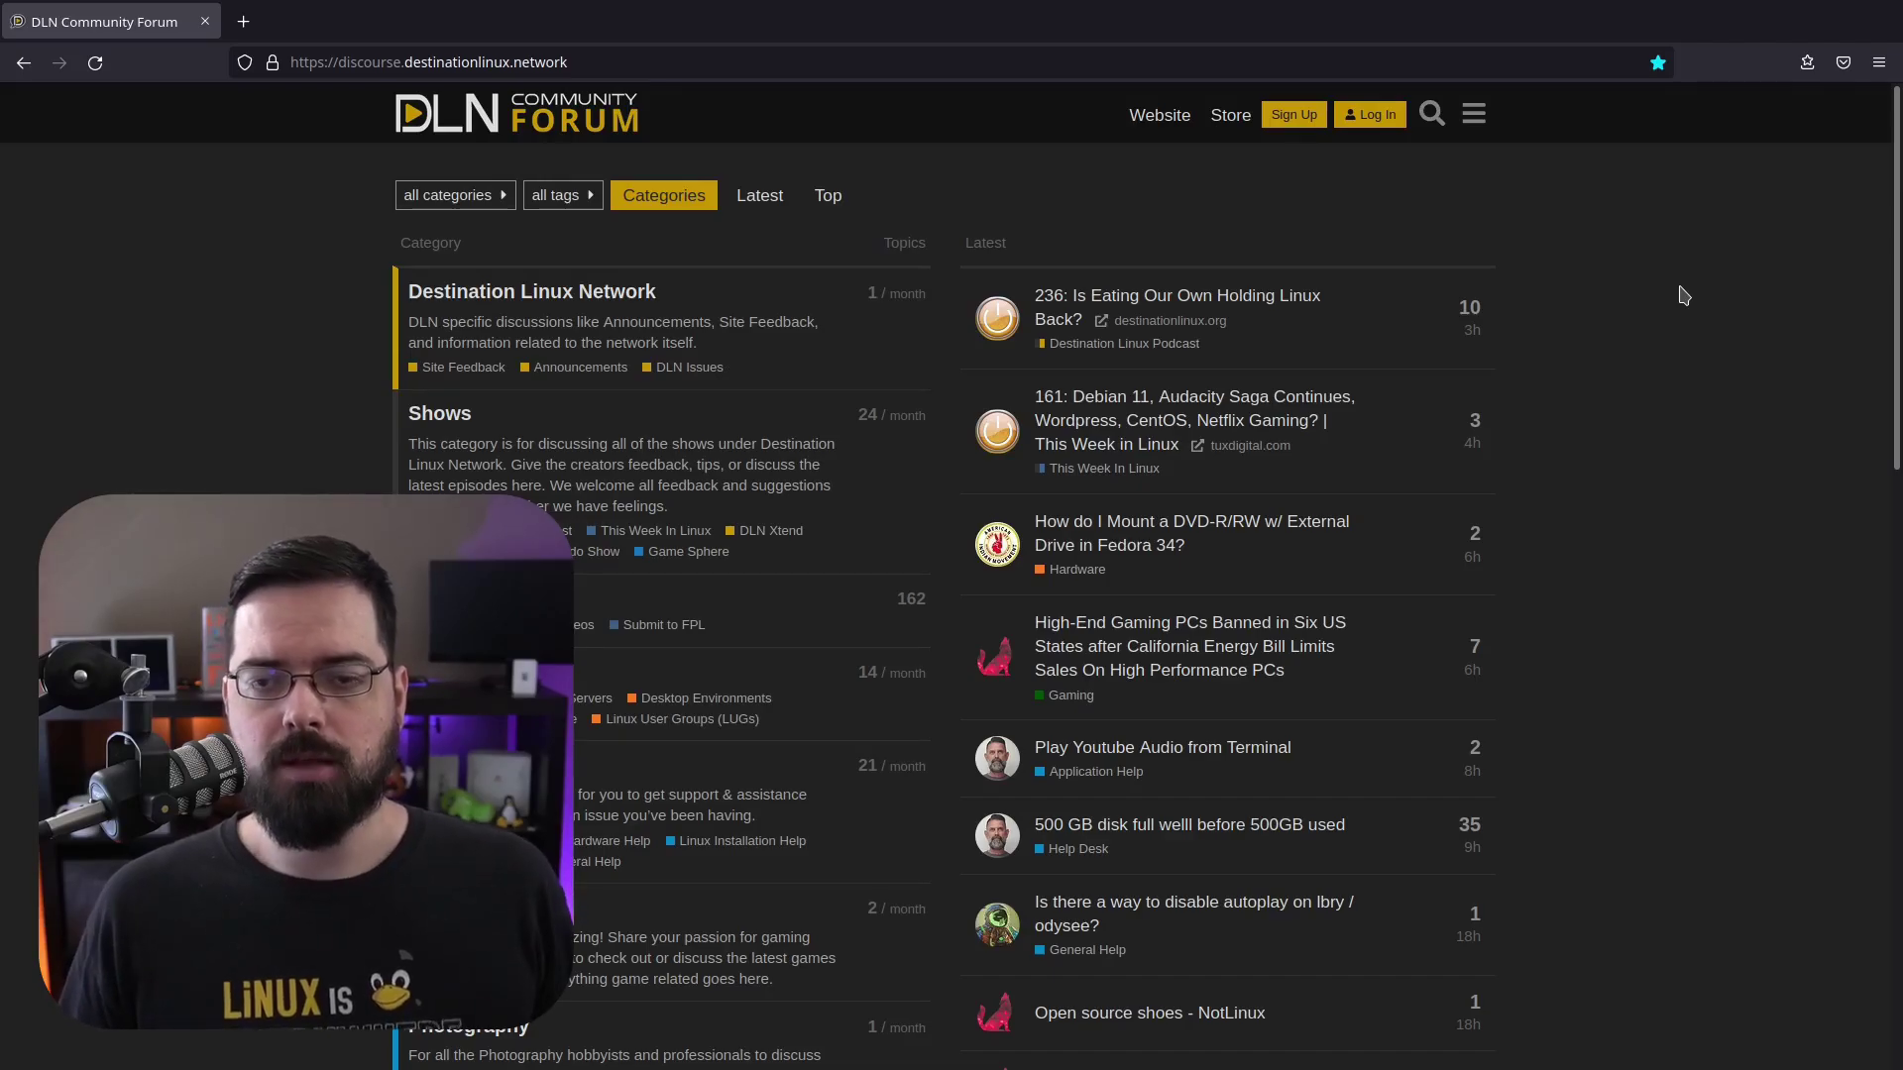
click(1659, 64)
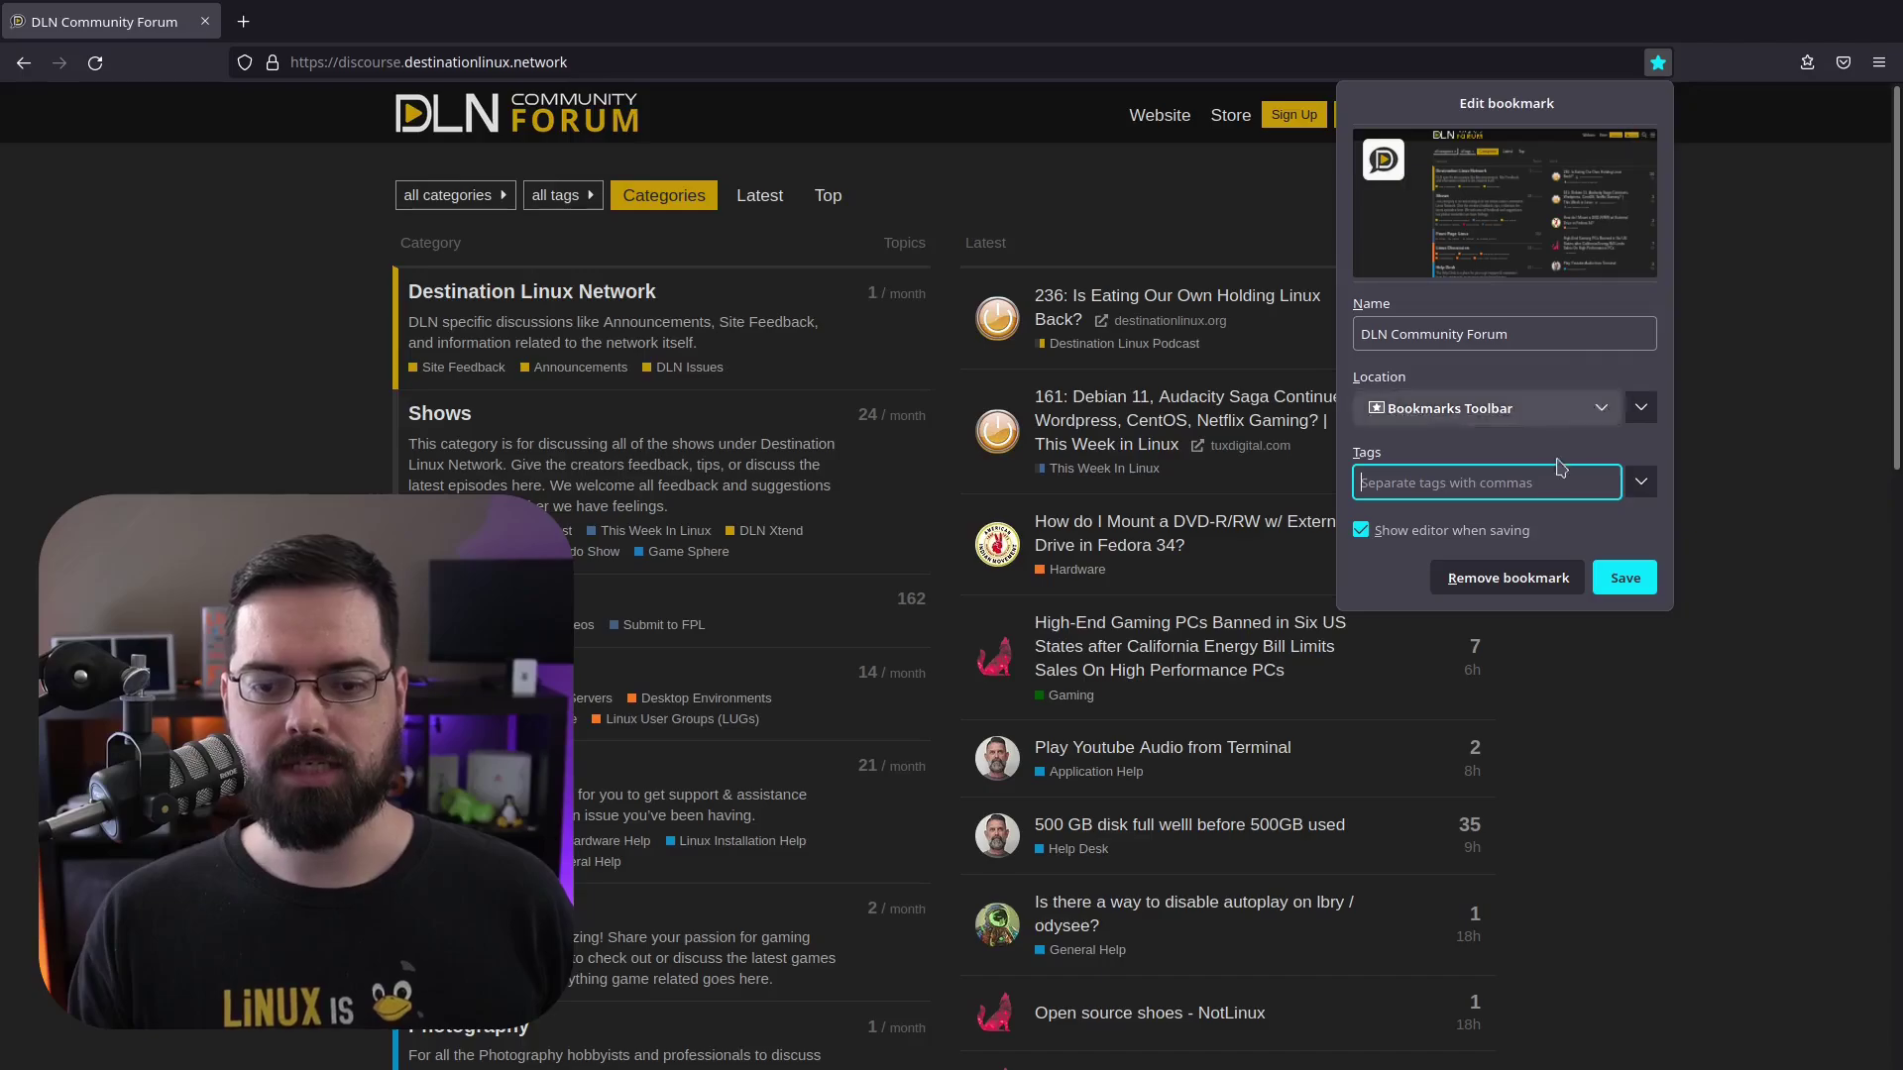
click(1536, 589)
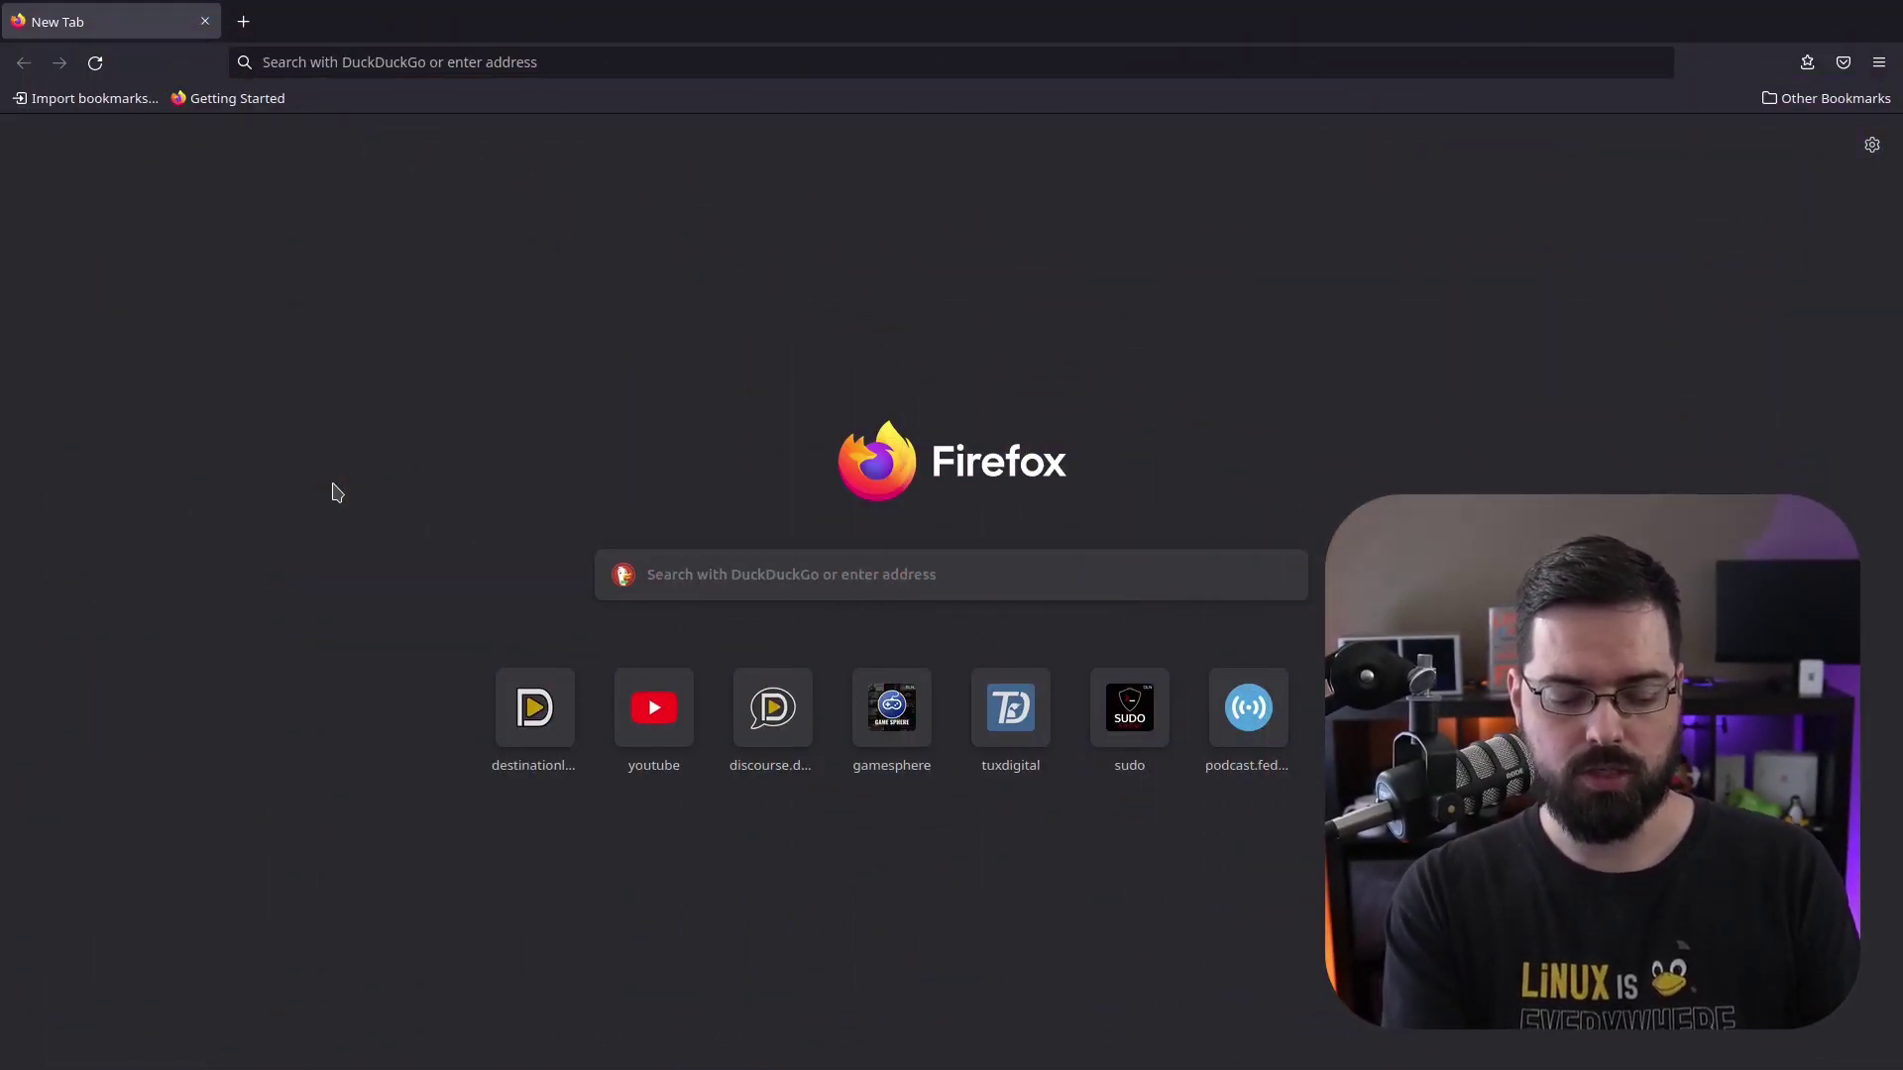
- Run a bookmarks-only (*) address-bar search, replacing 'forum' with 'live', and open DLN Live
key(ctrl+l)
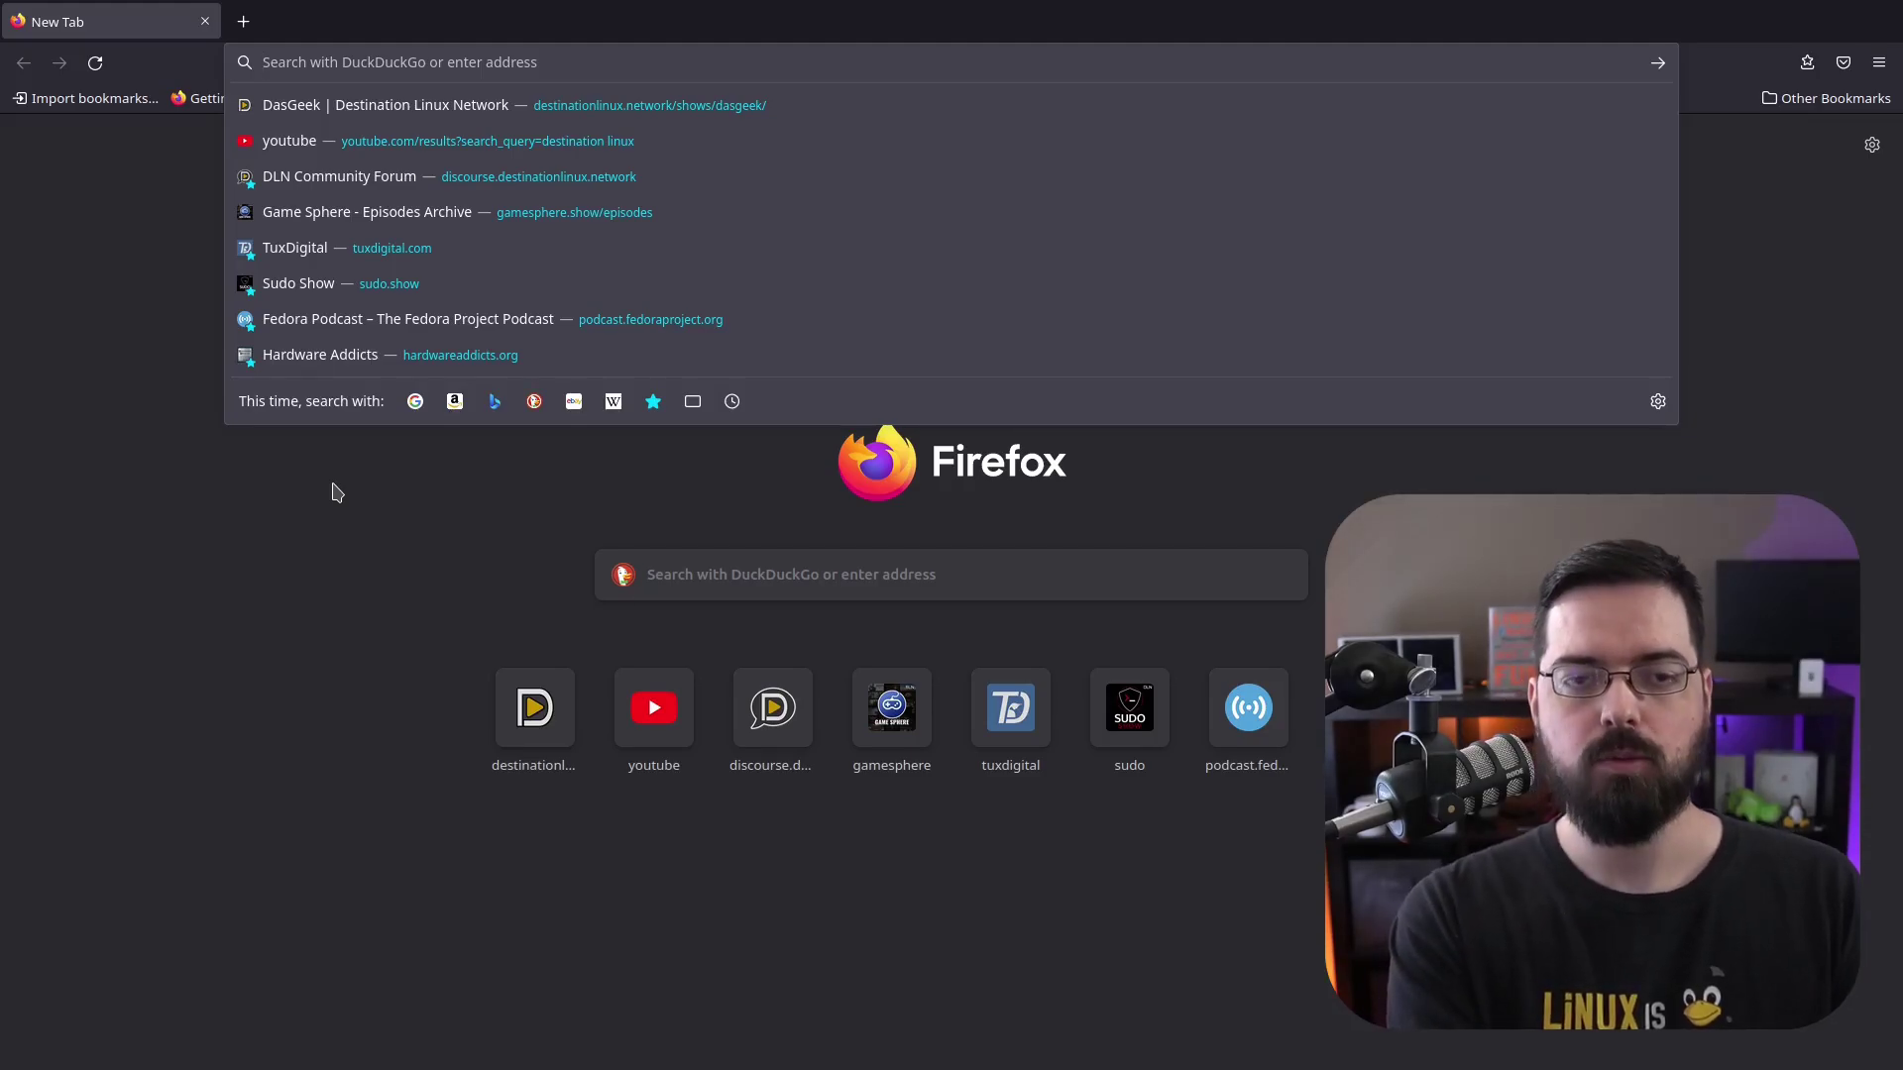
text(*)
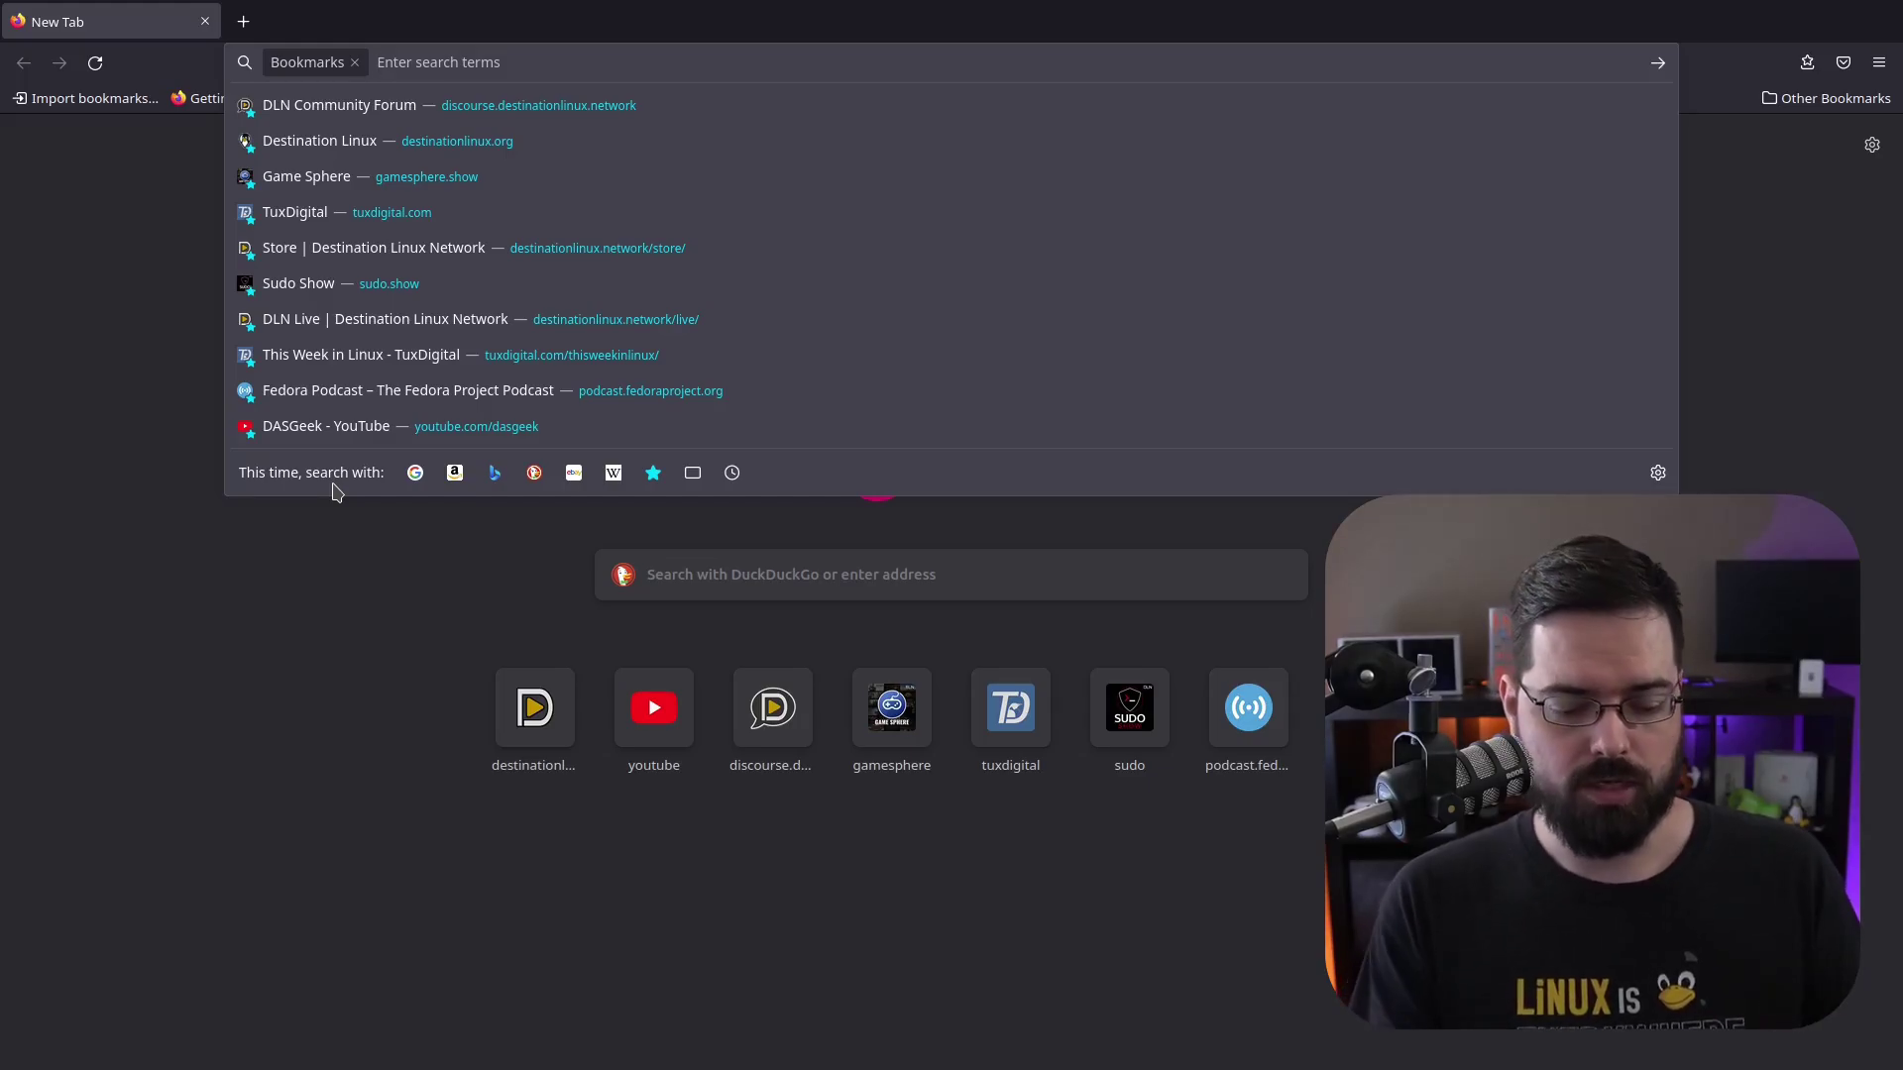
text(forum)
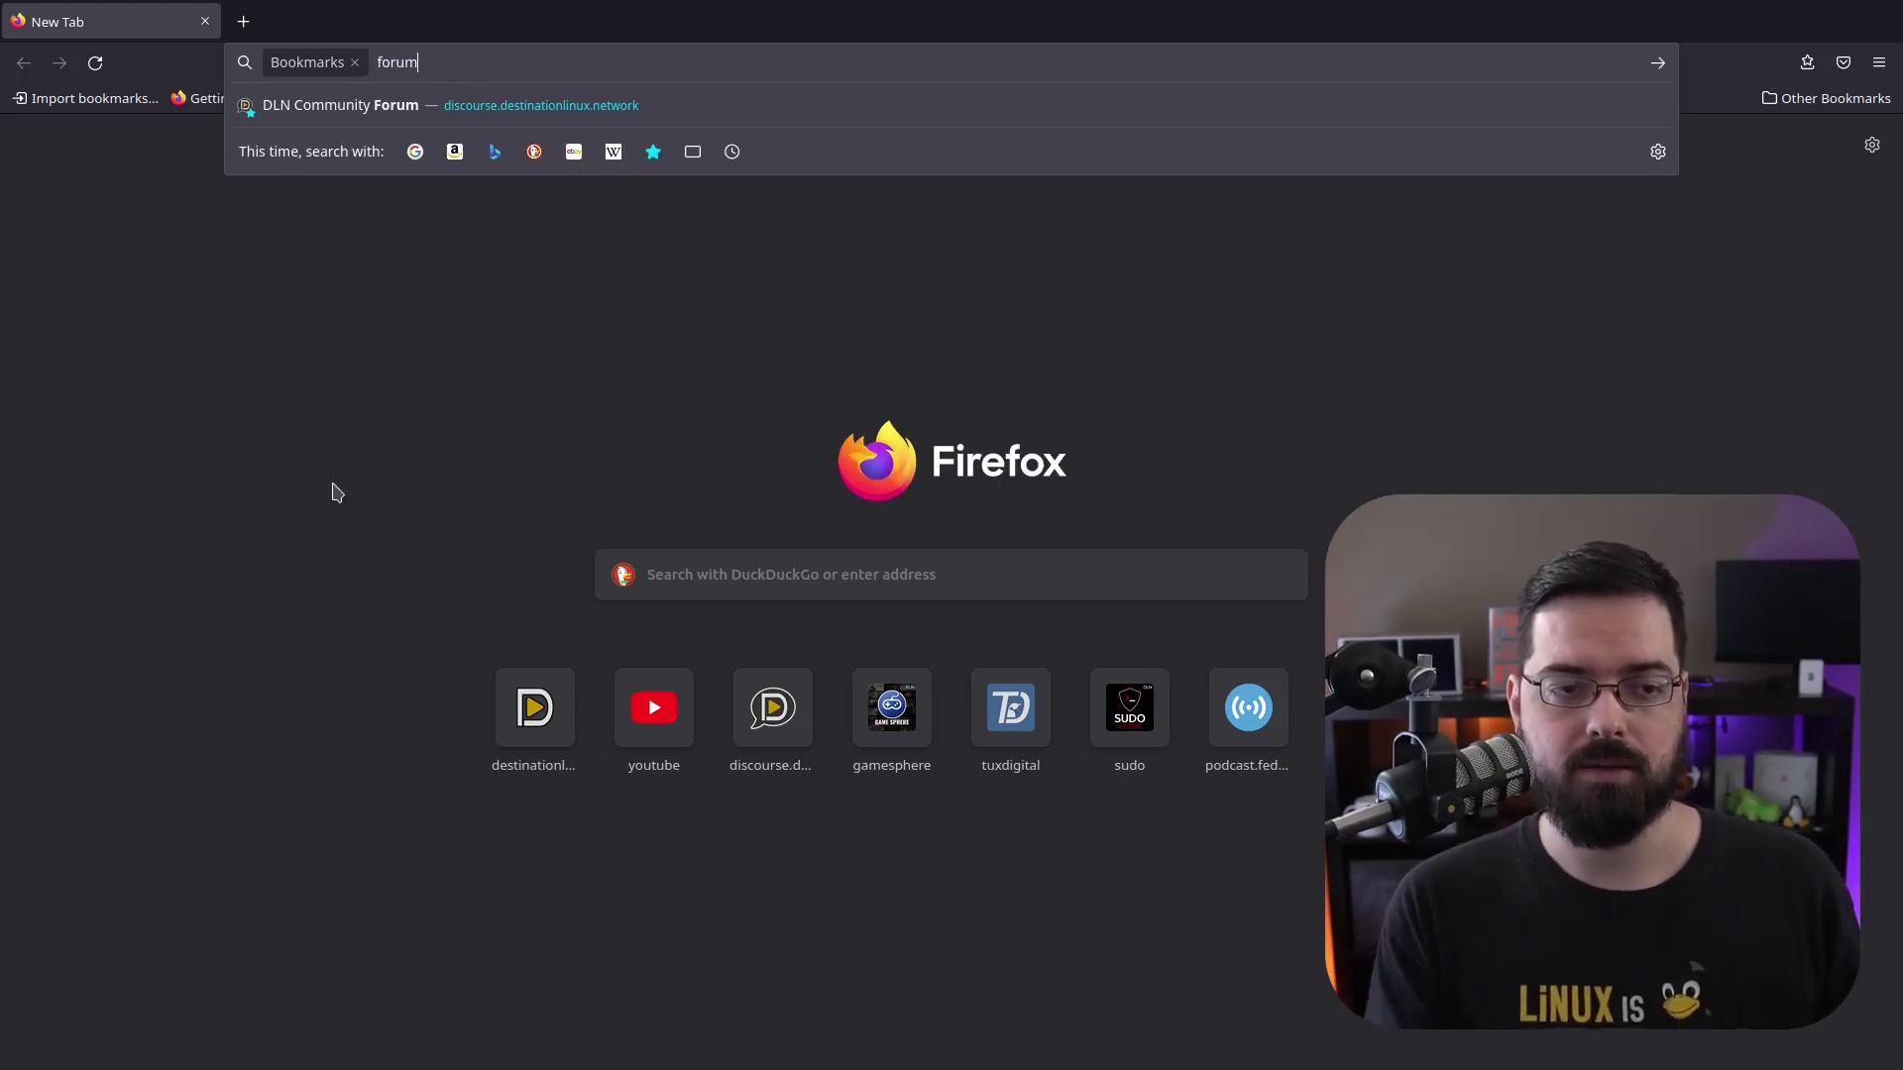
key(ctrl+a)
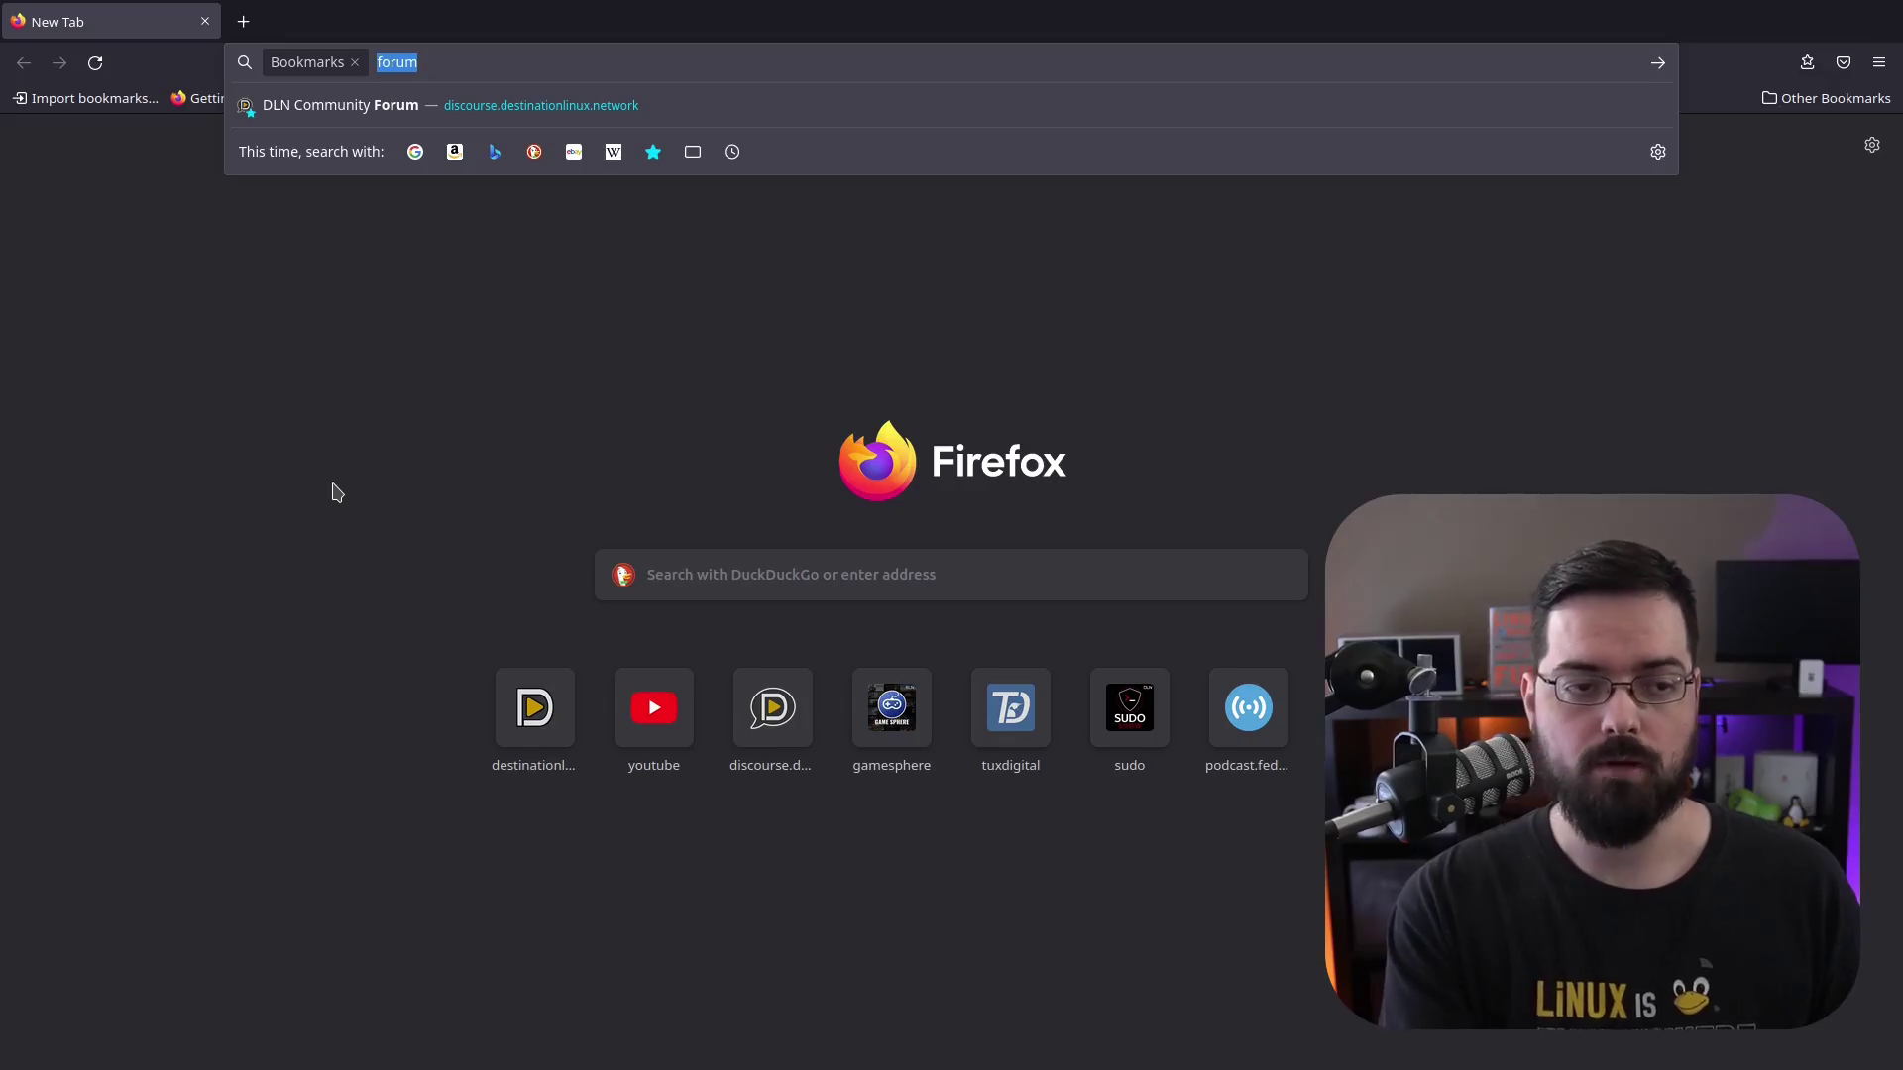
key(BackSpace)
text(live)
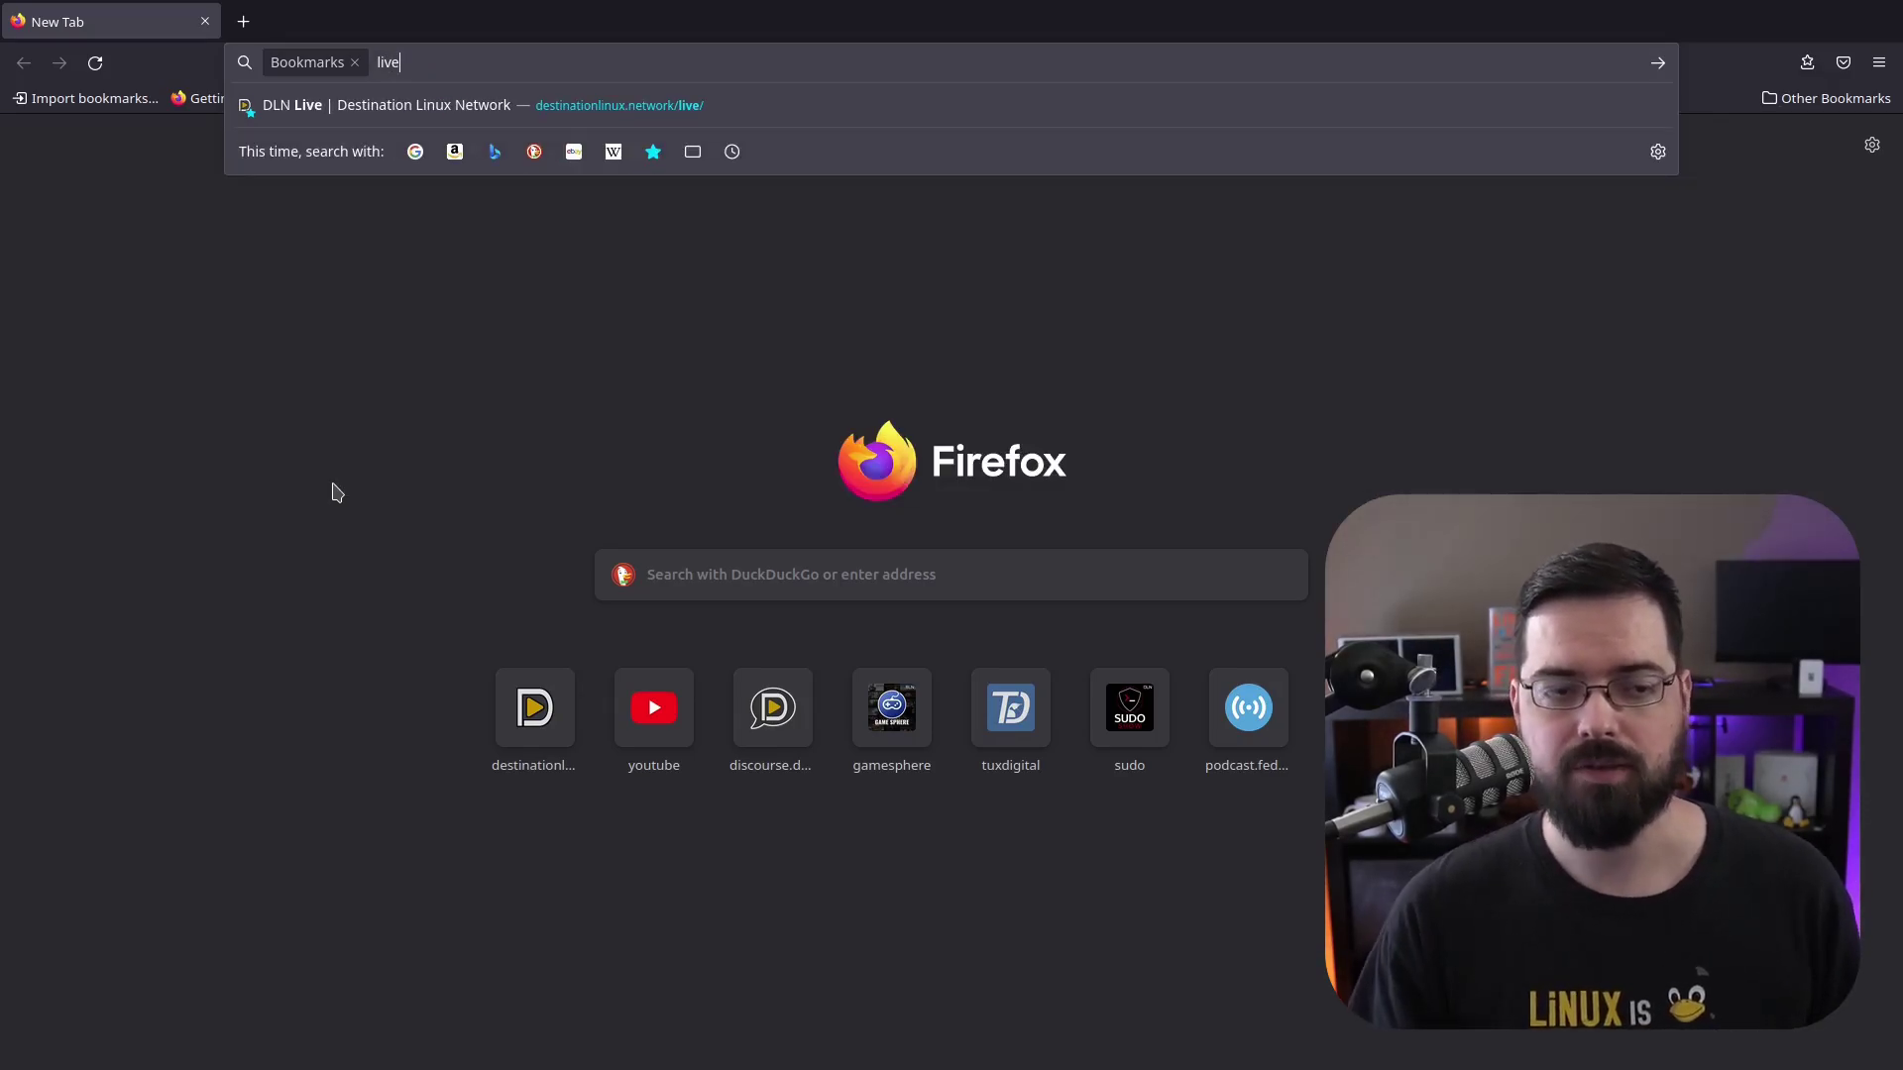
key(Down)
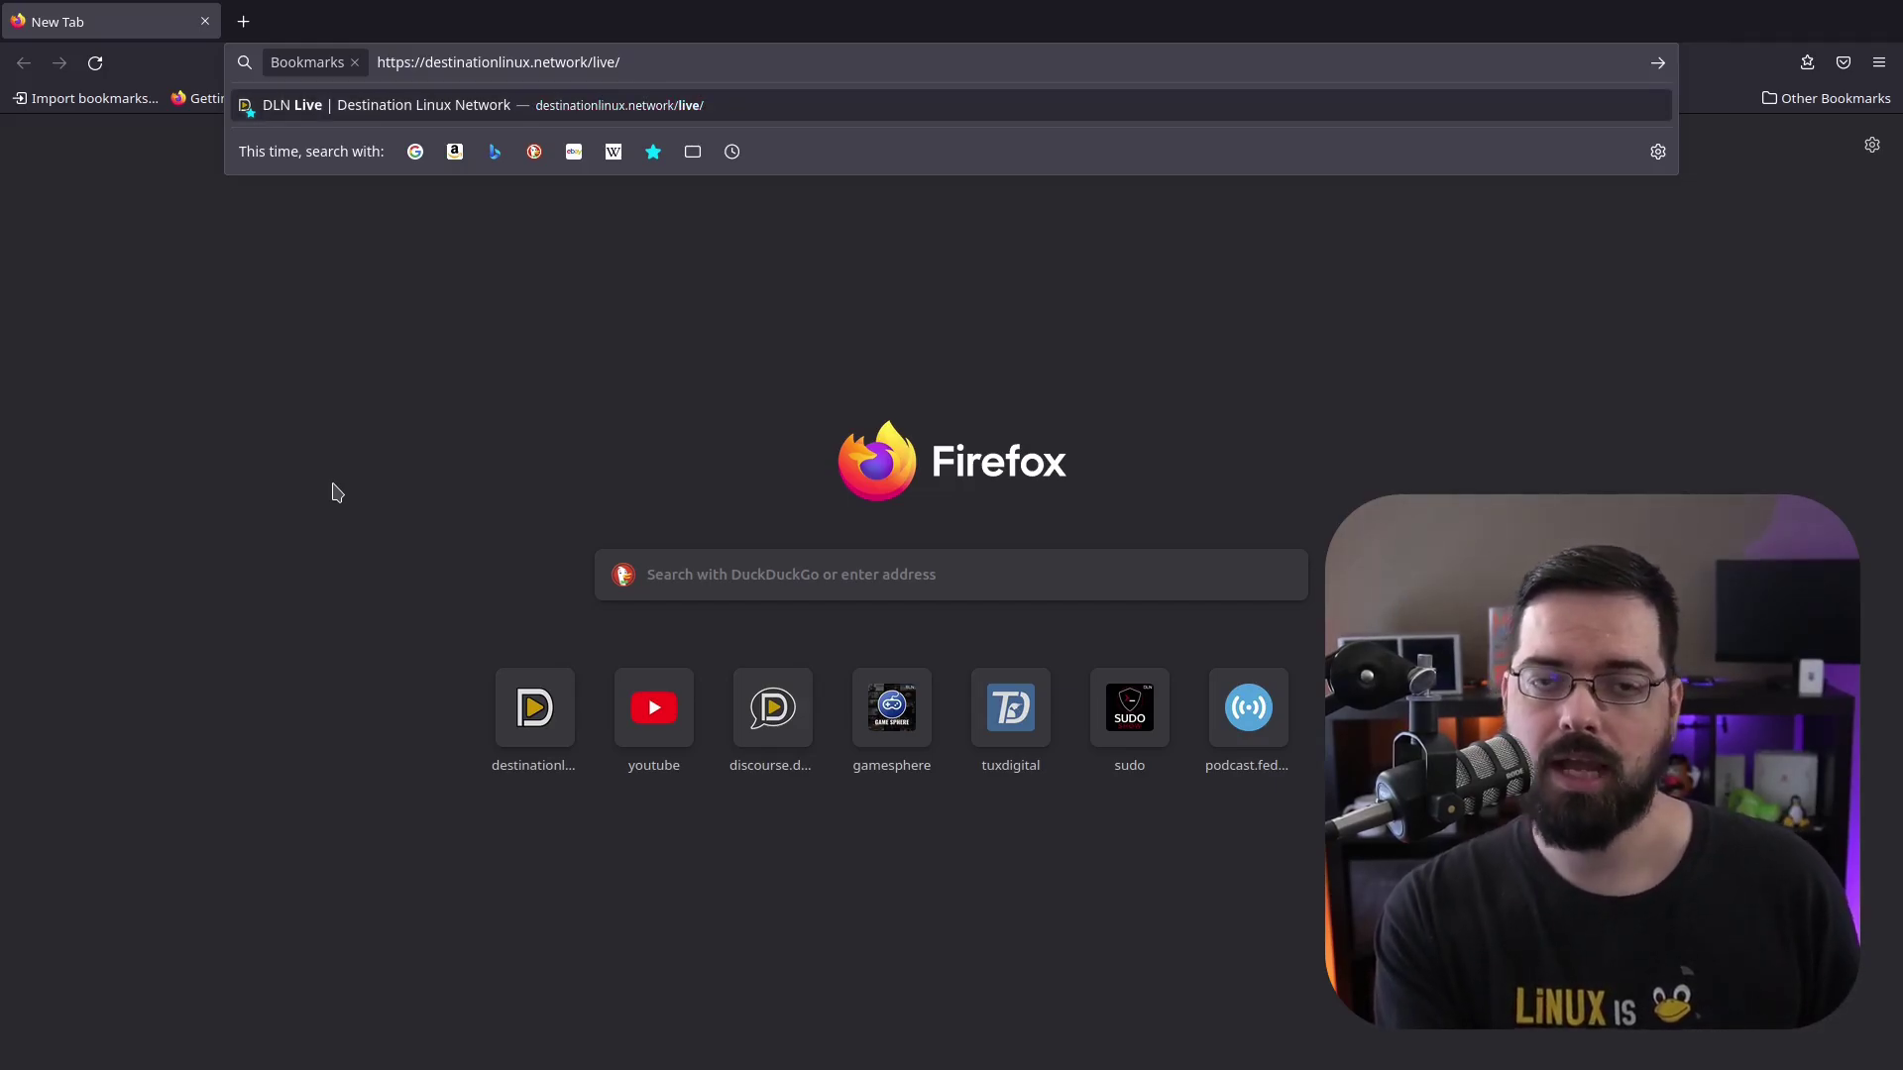
key(Return)
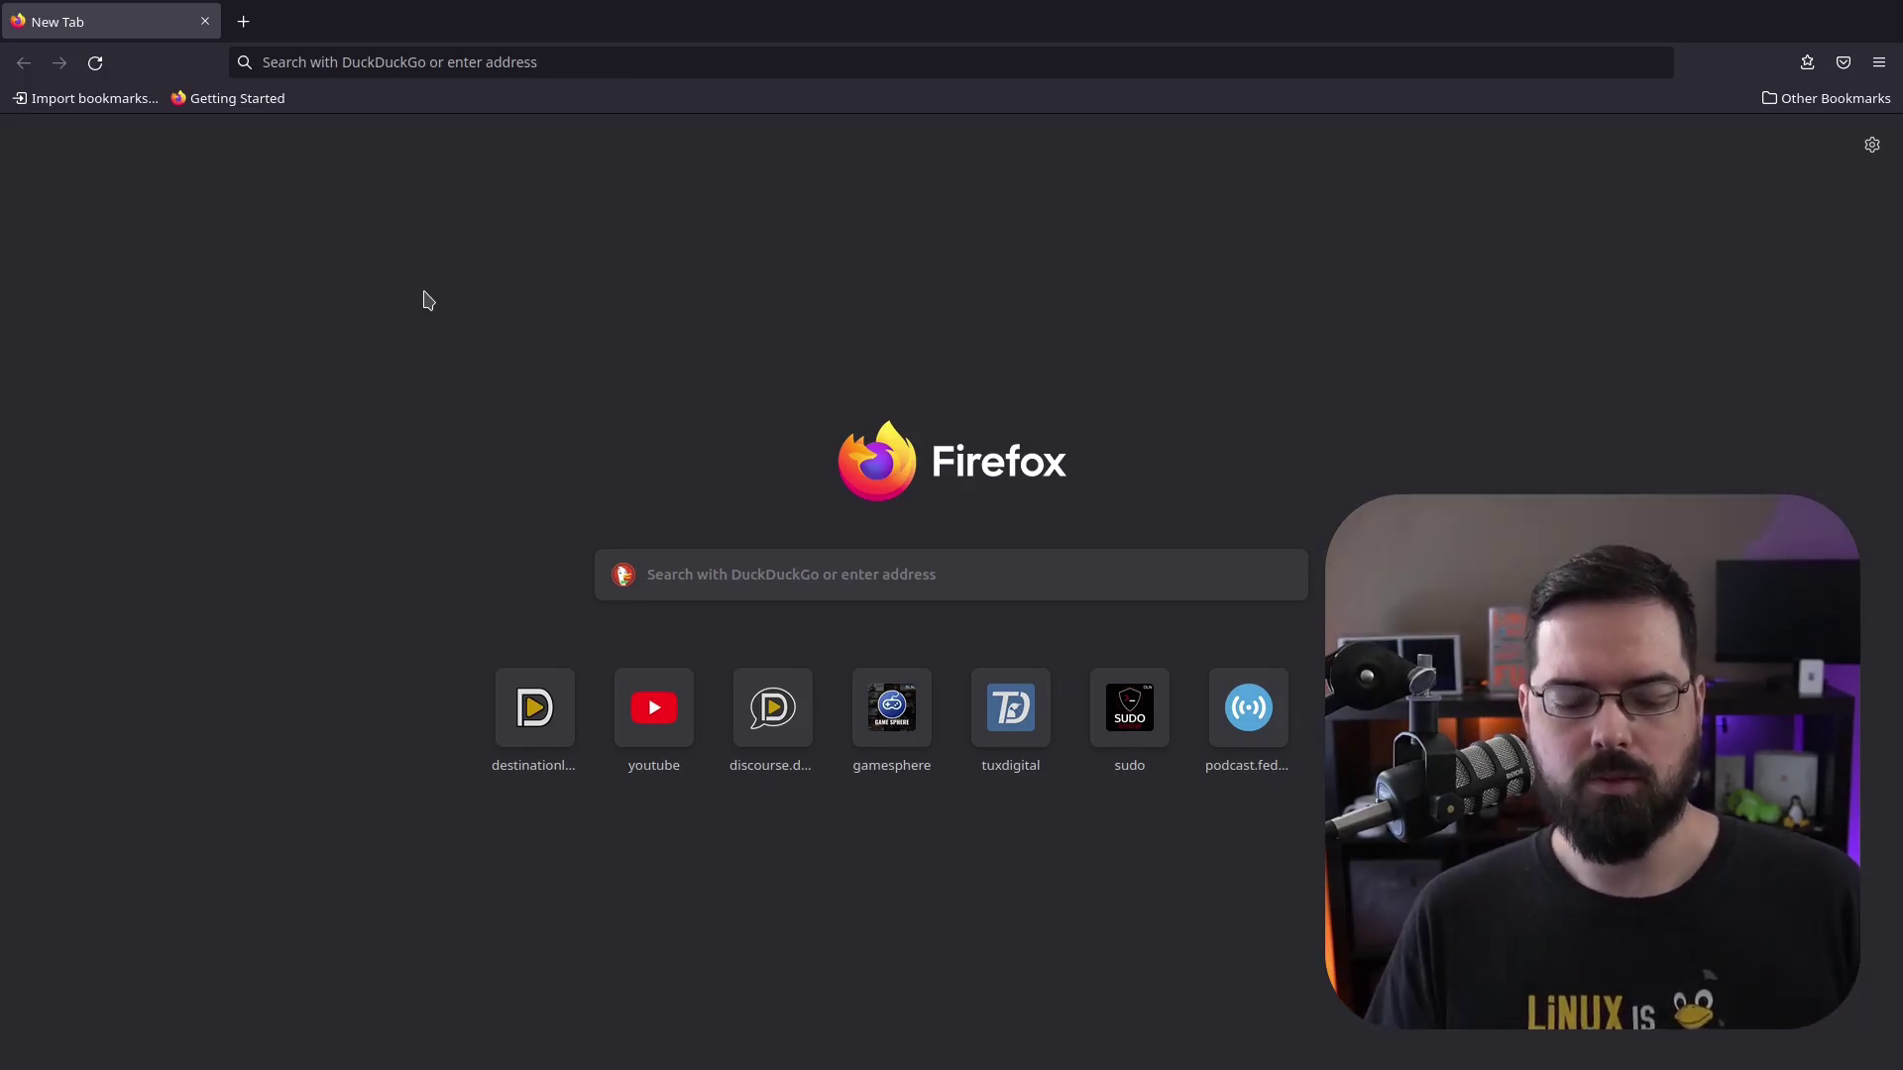
- From the Bookmarks sidebar, add a test tag 'tag' to the DASGeek - YouTube bookmark
key(ctrl+b)
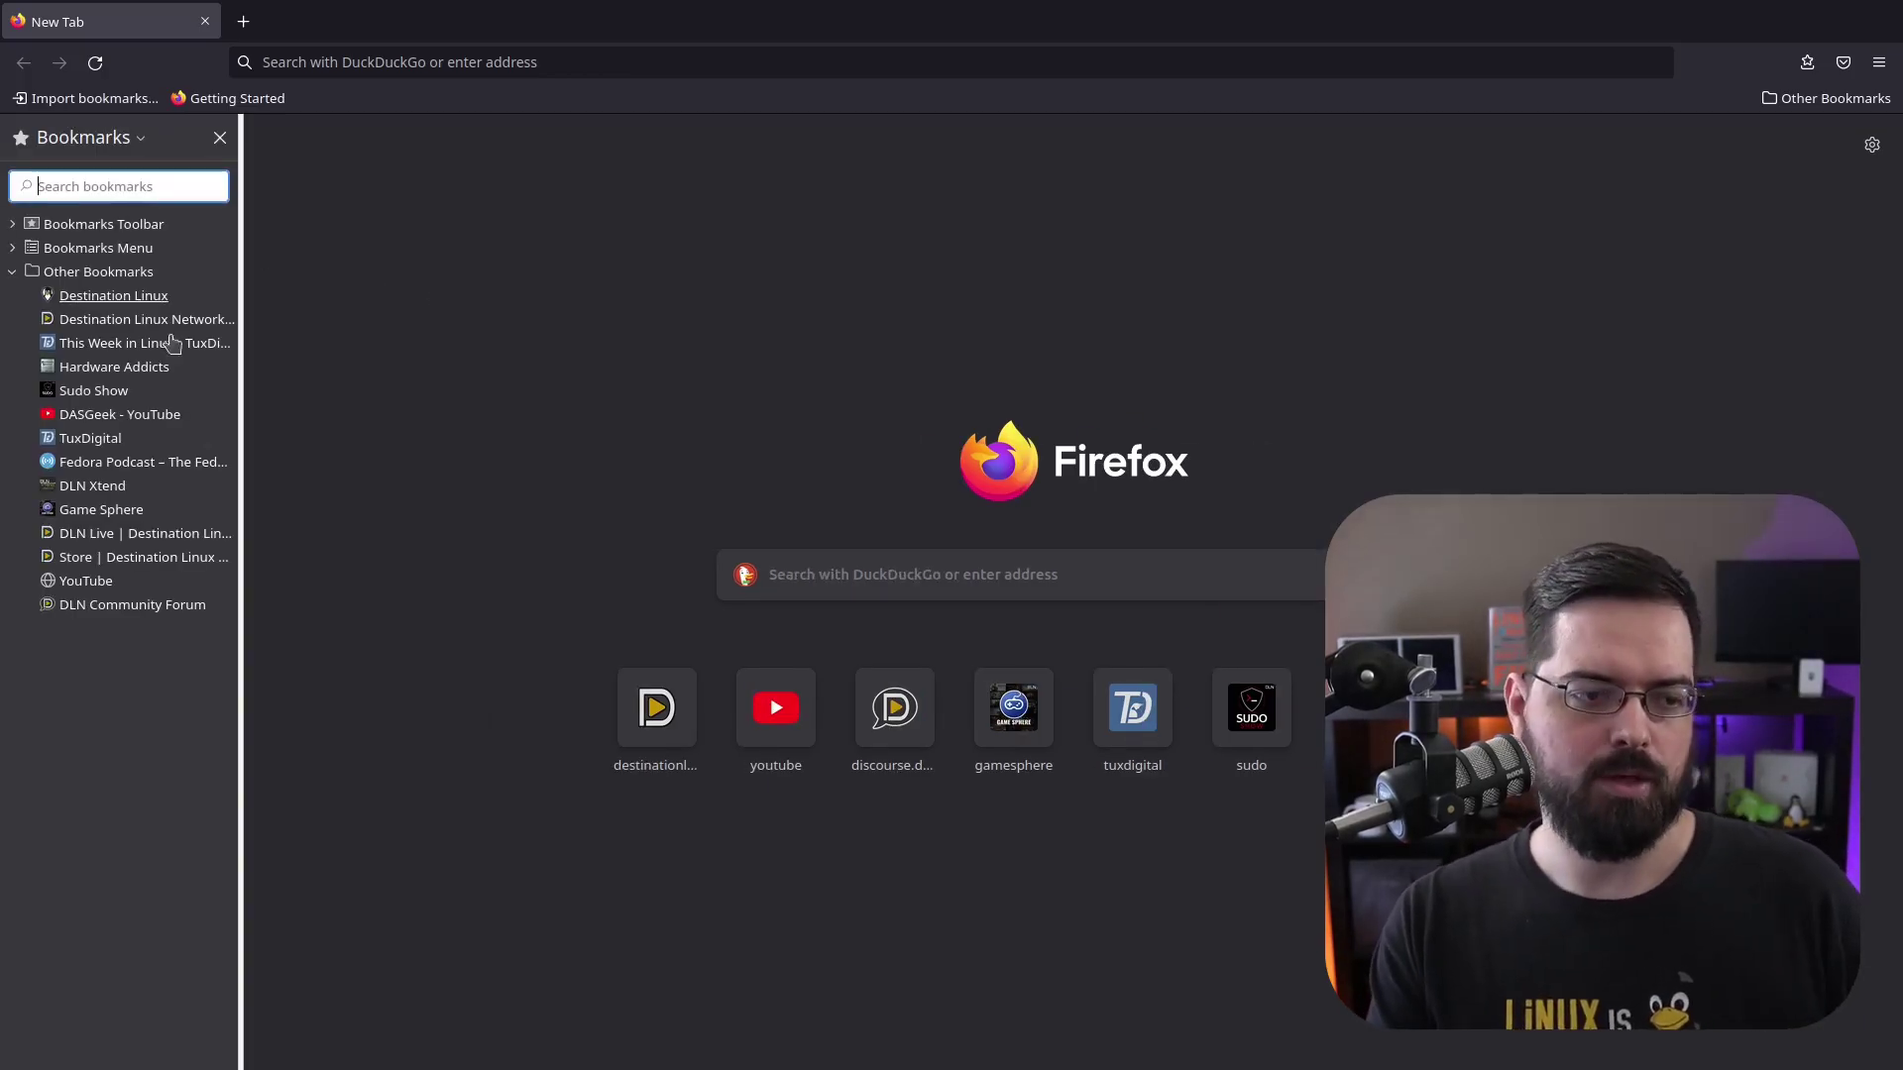
right_click(119, 414)
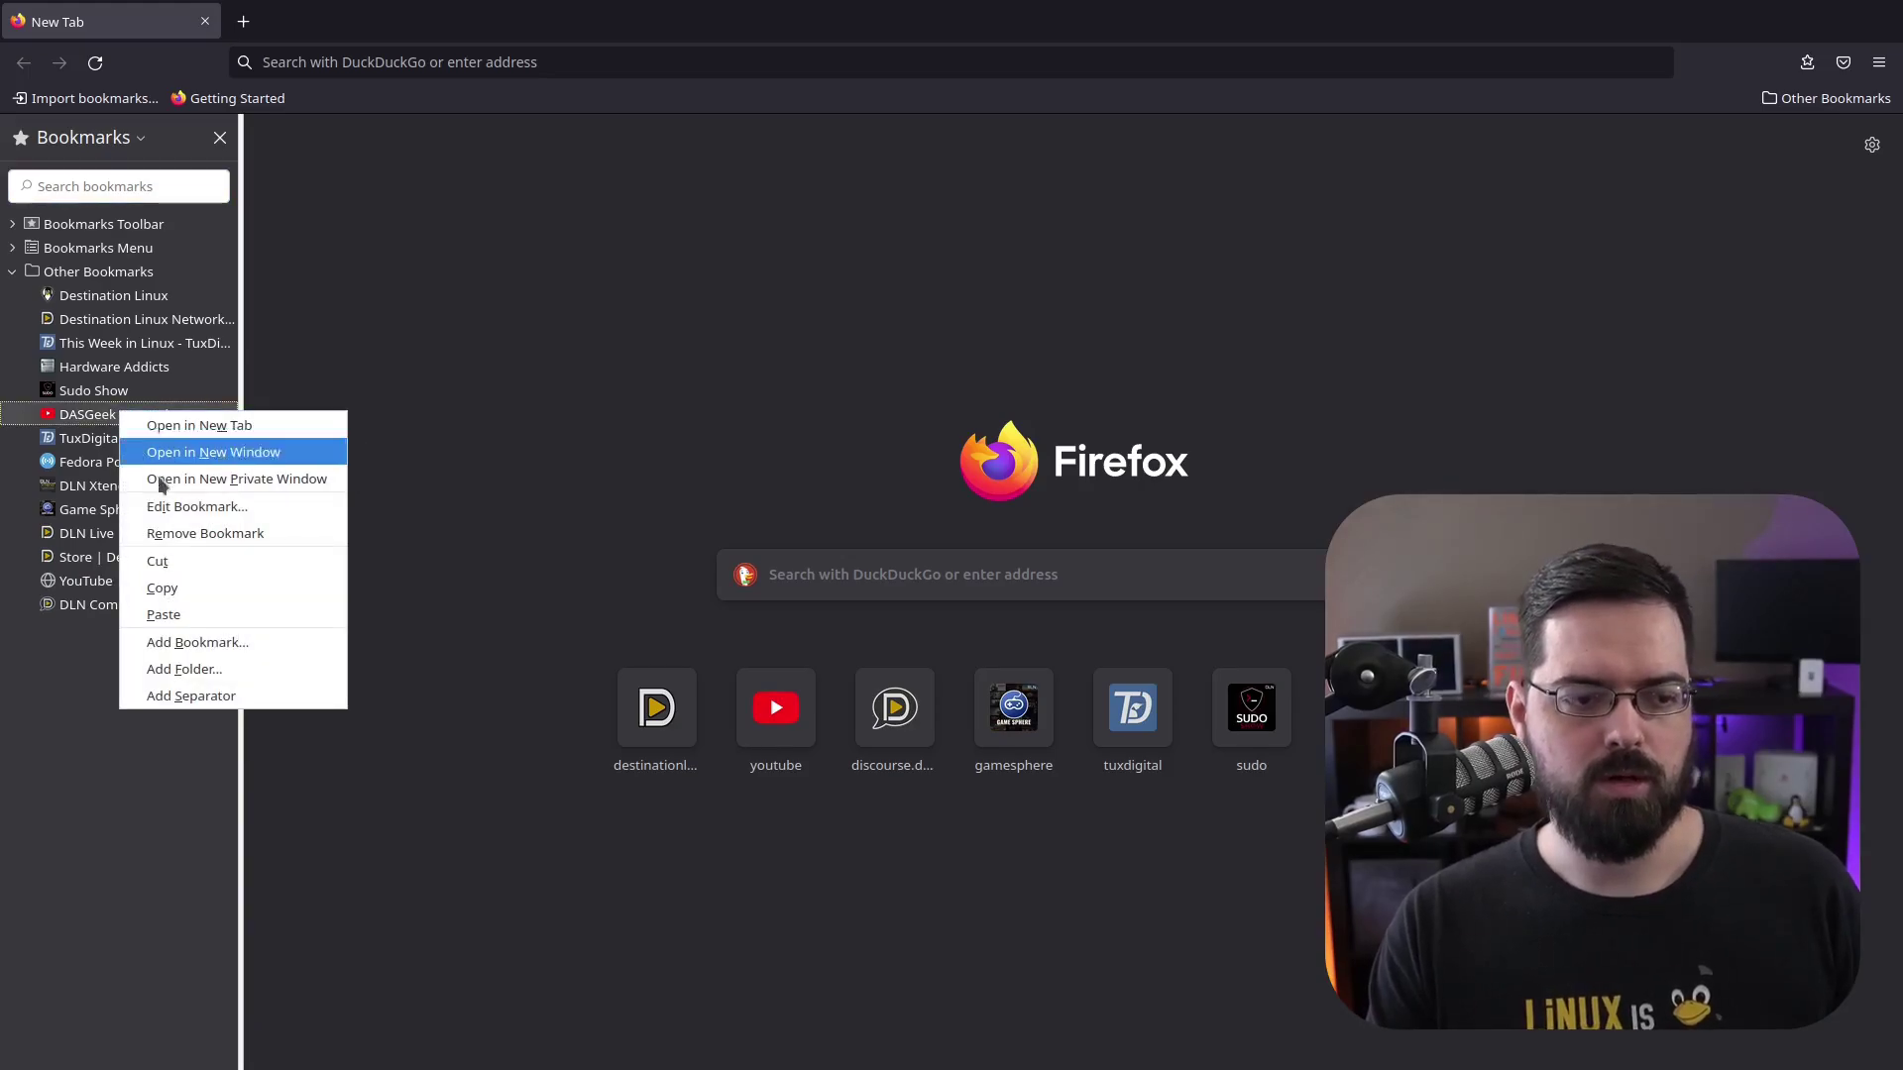
click(227, 506)
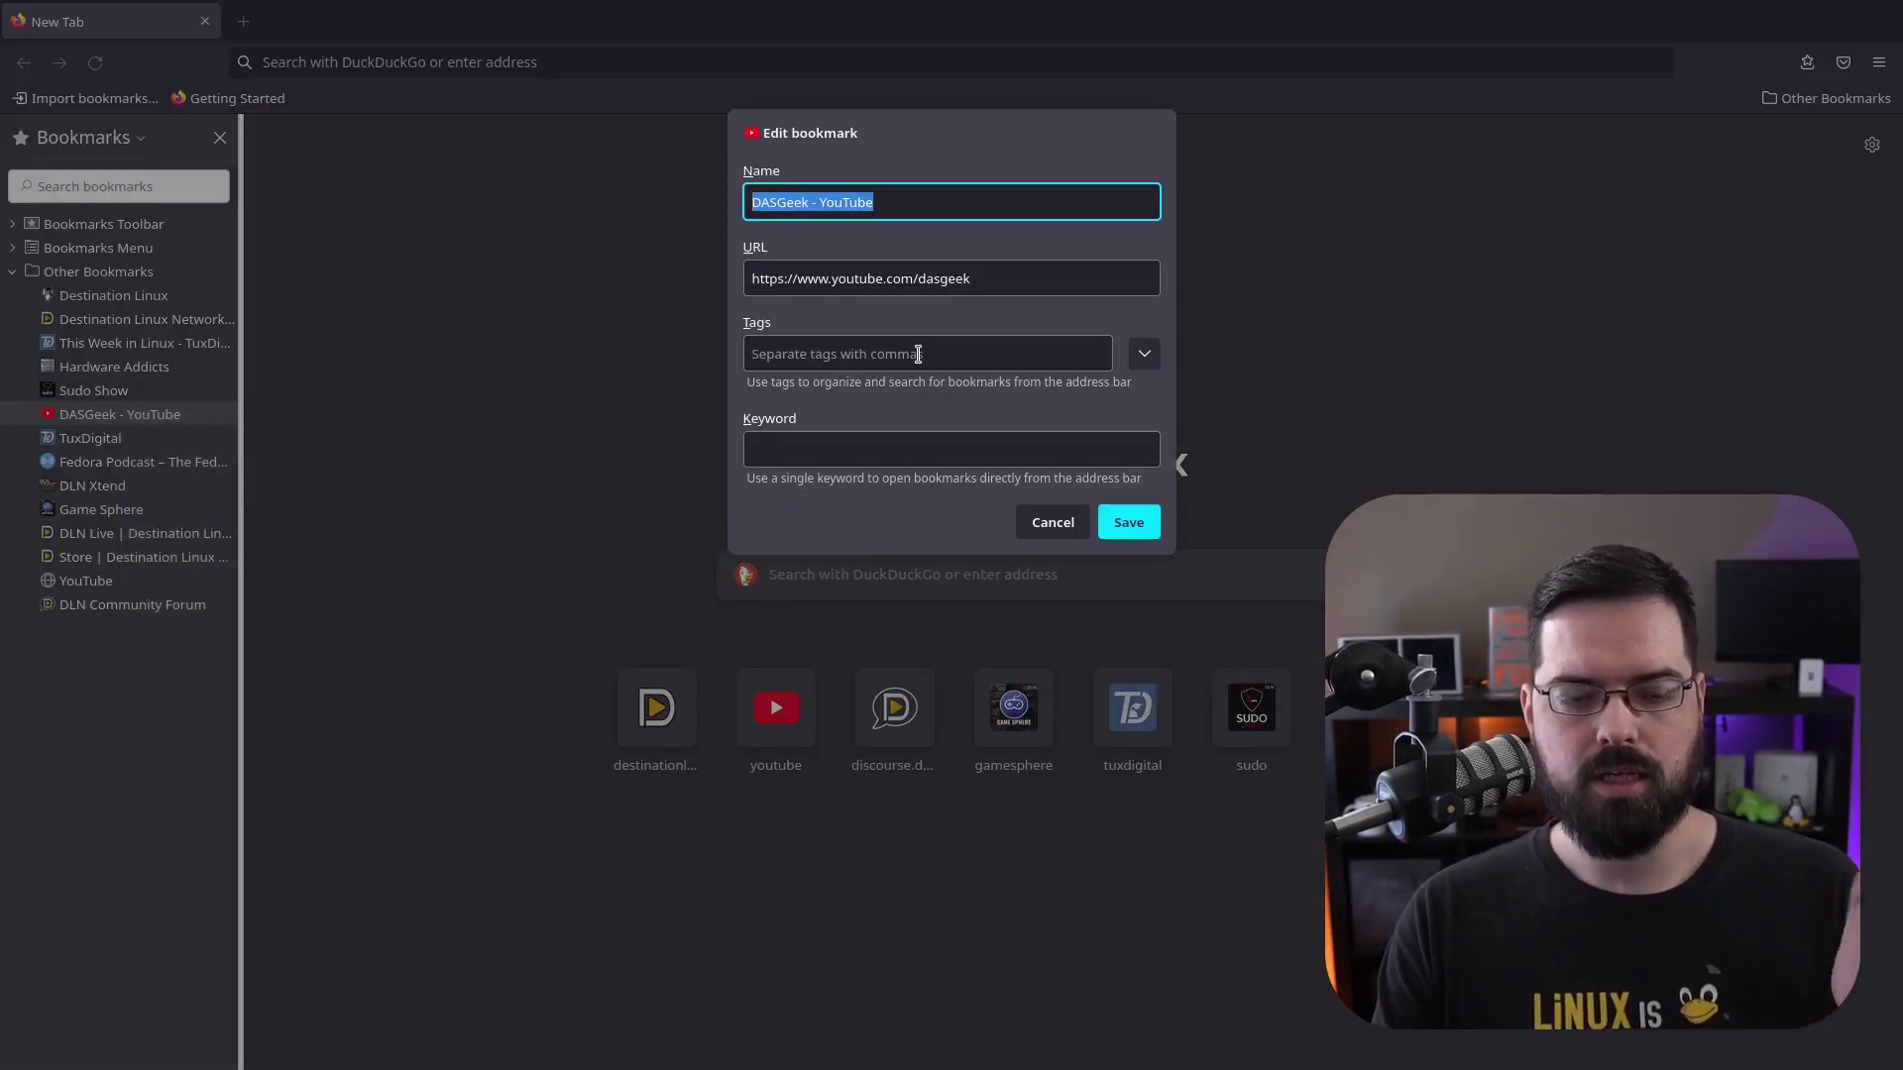
click(918, 354)
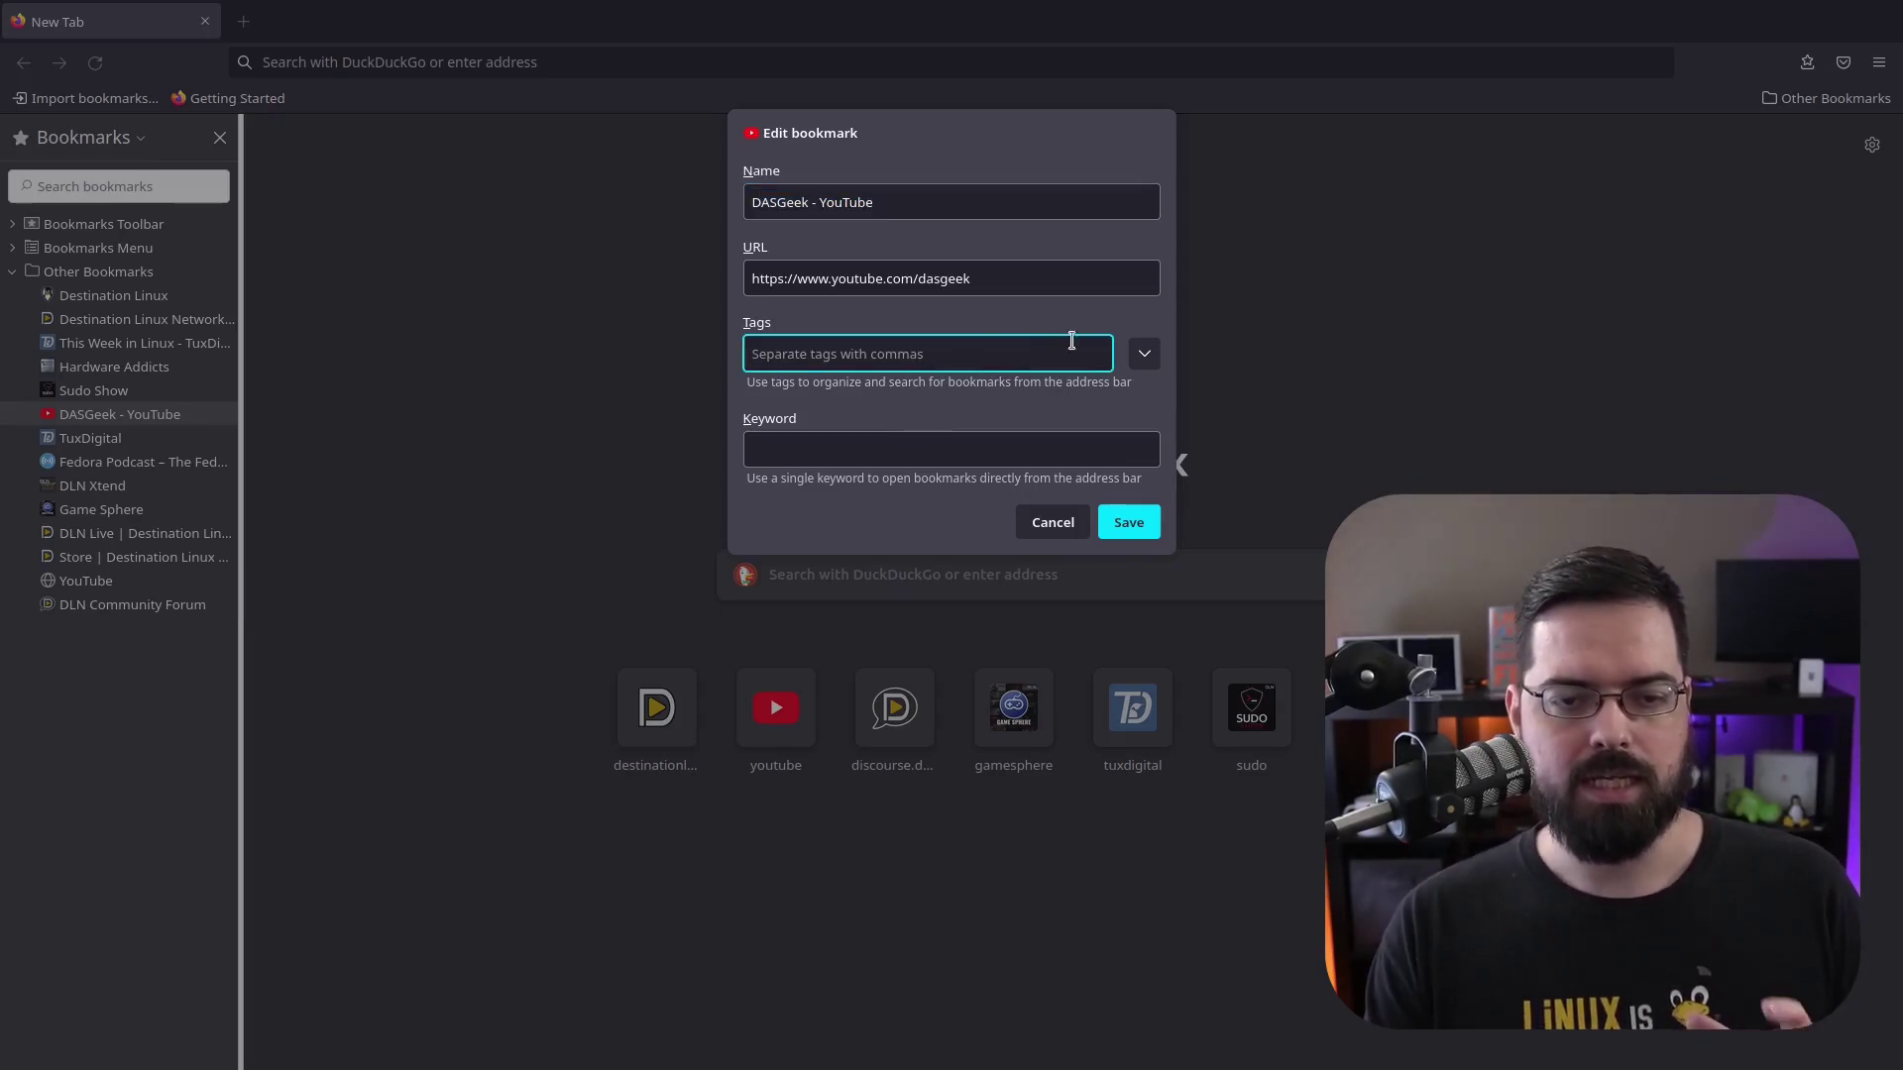
click(1144, 354)
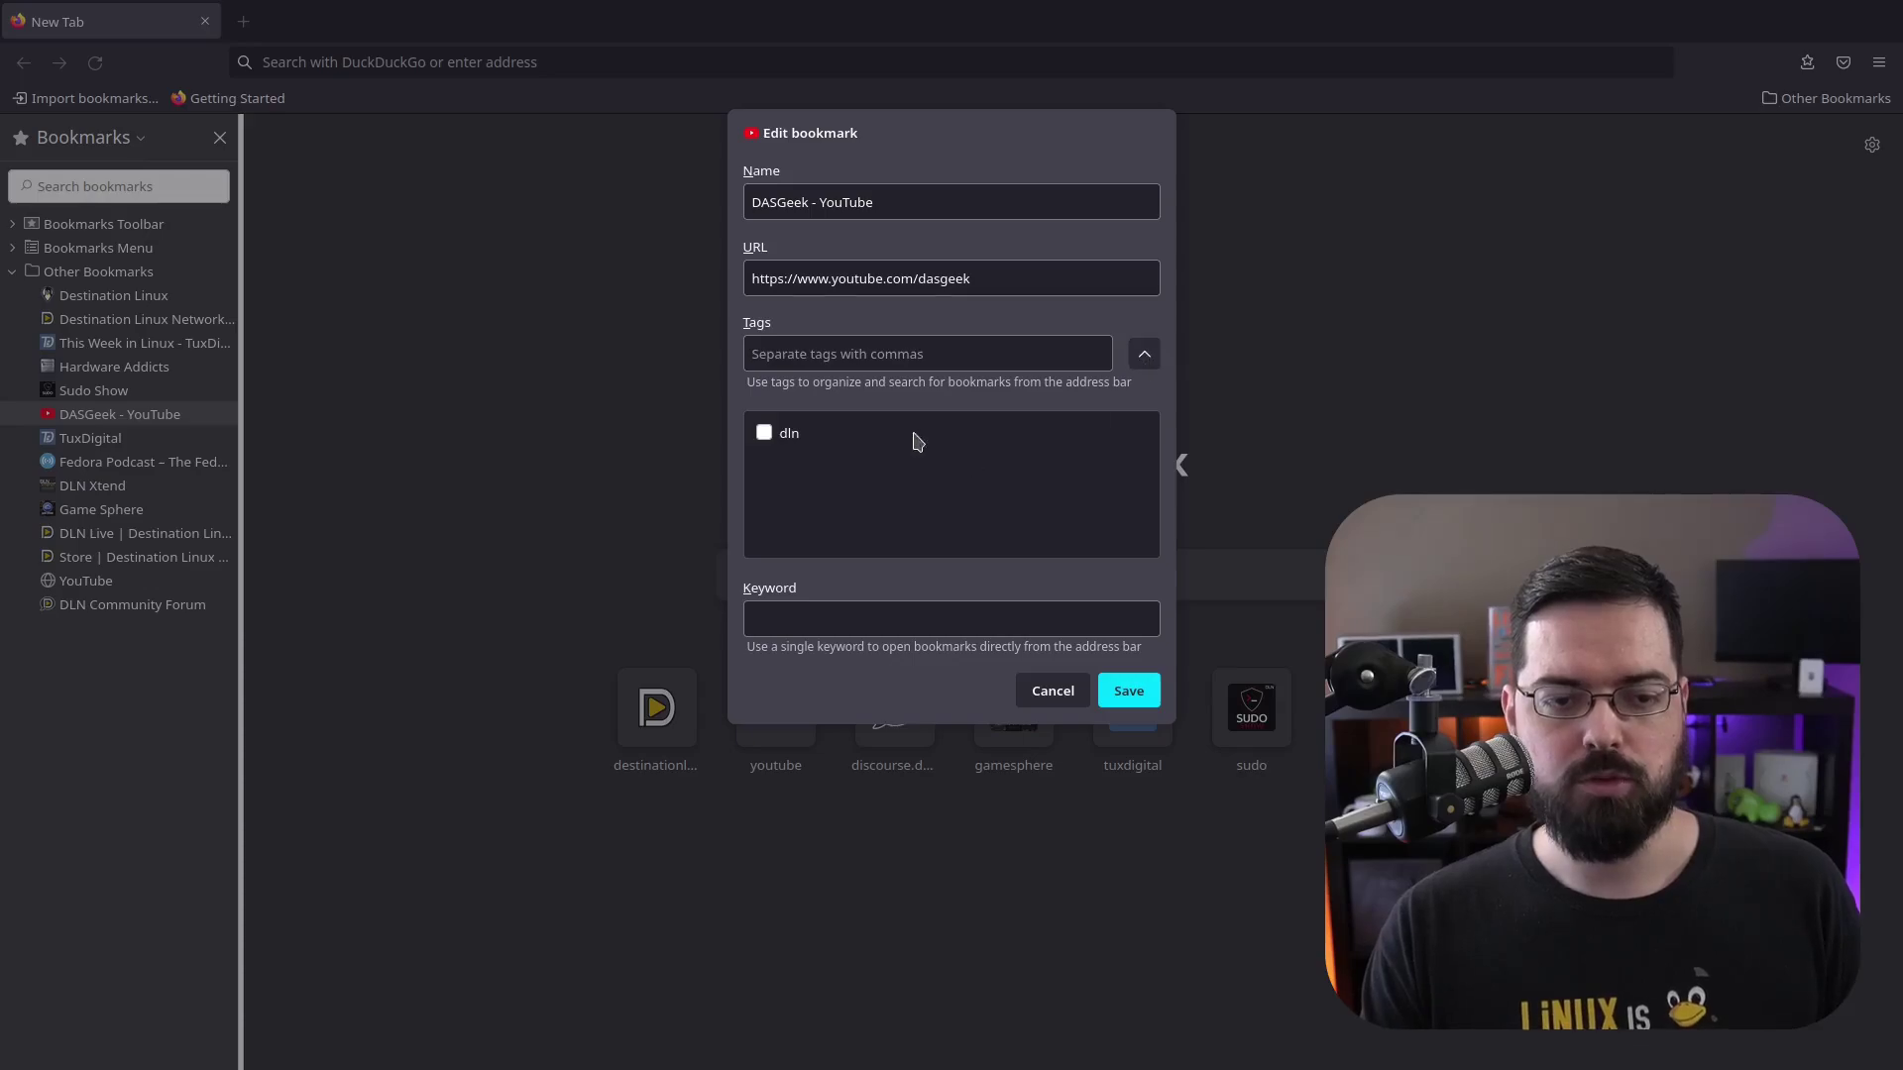
click(1024, 360)
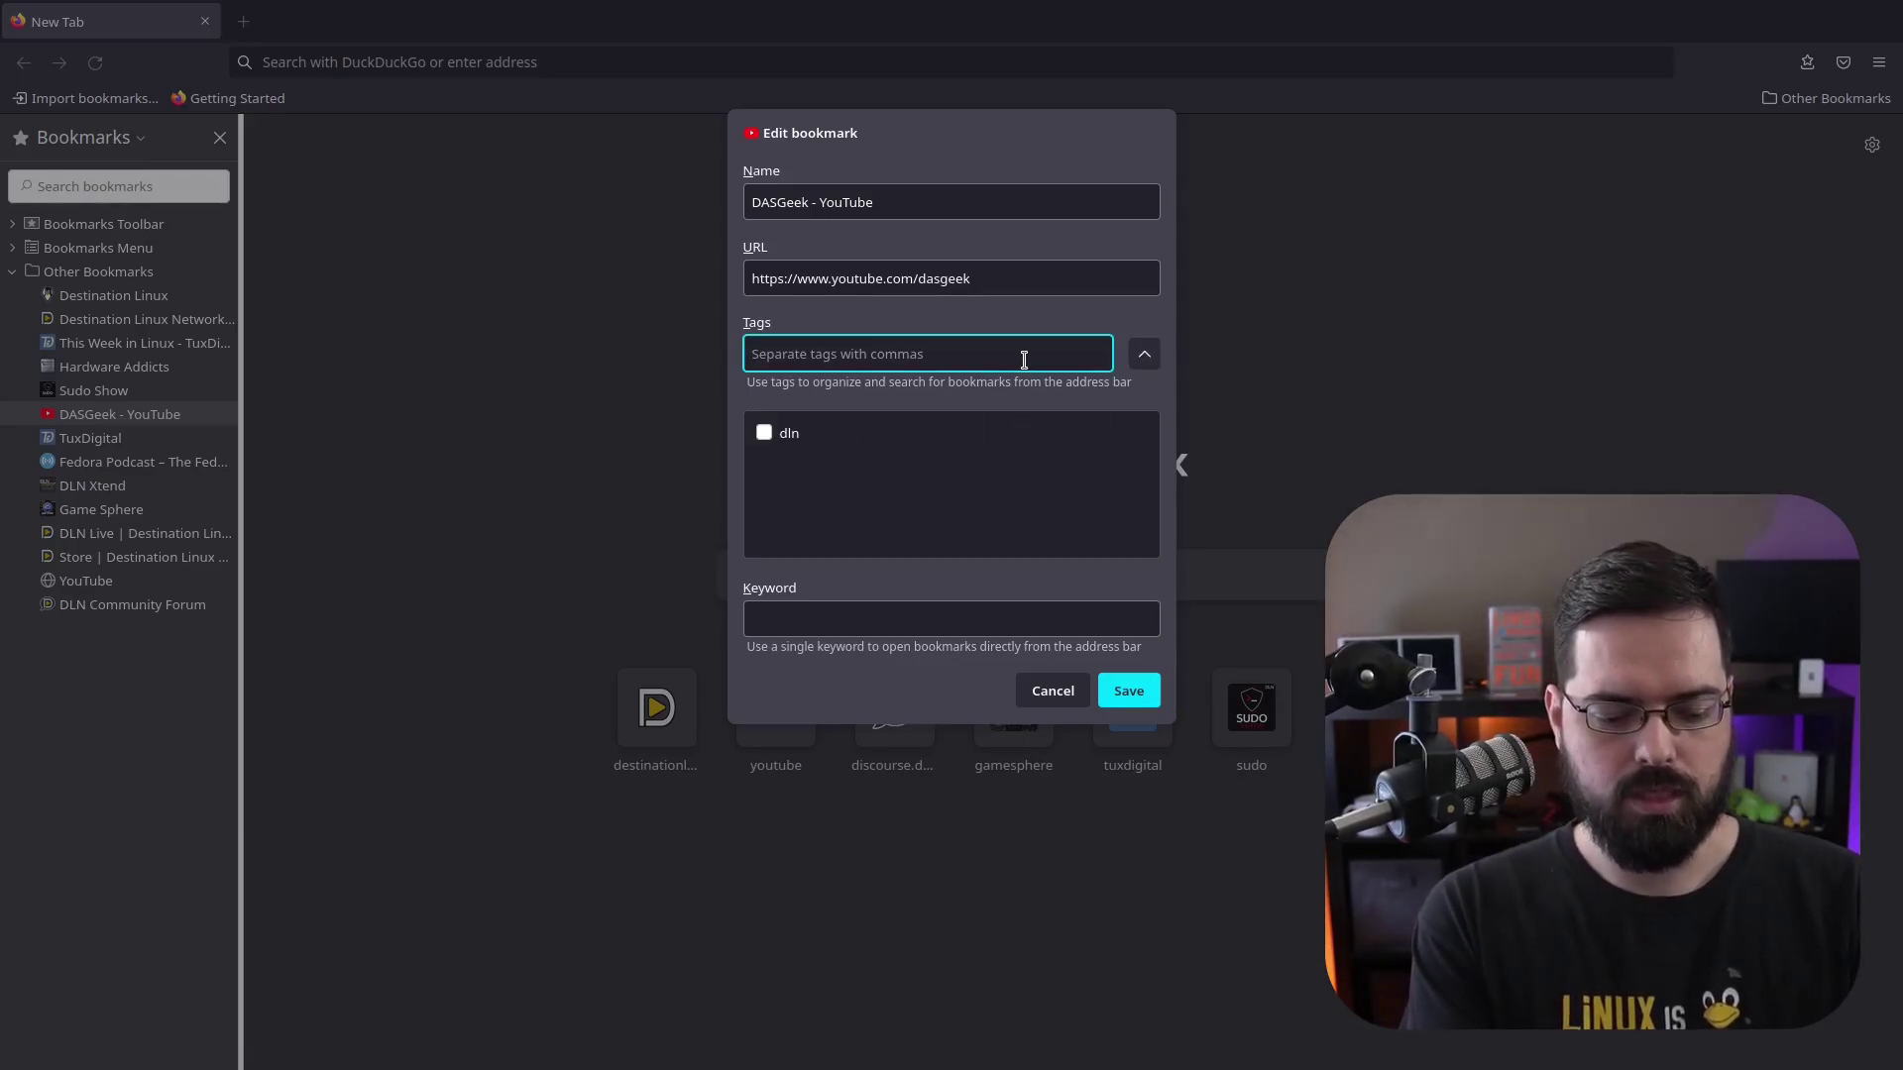
text(tag,)
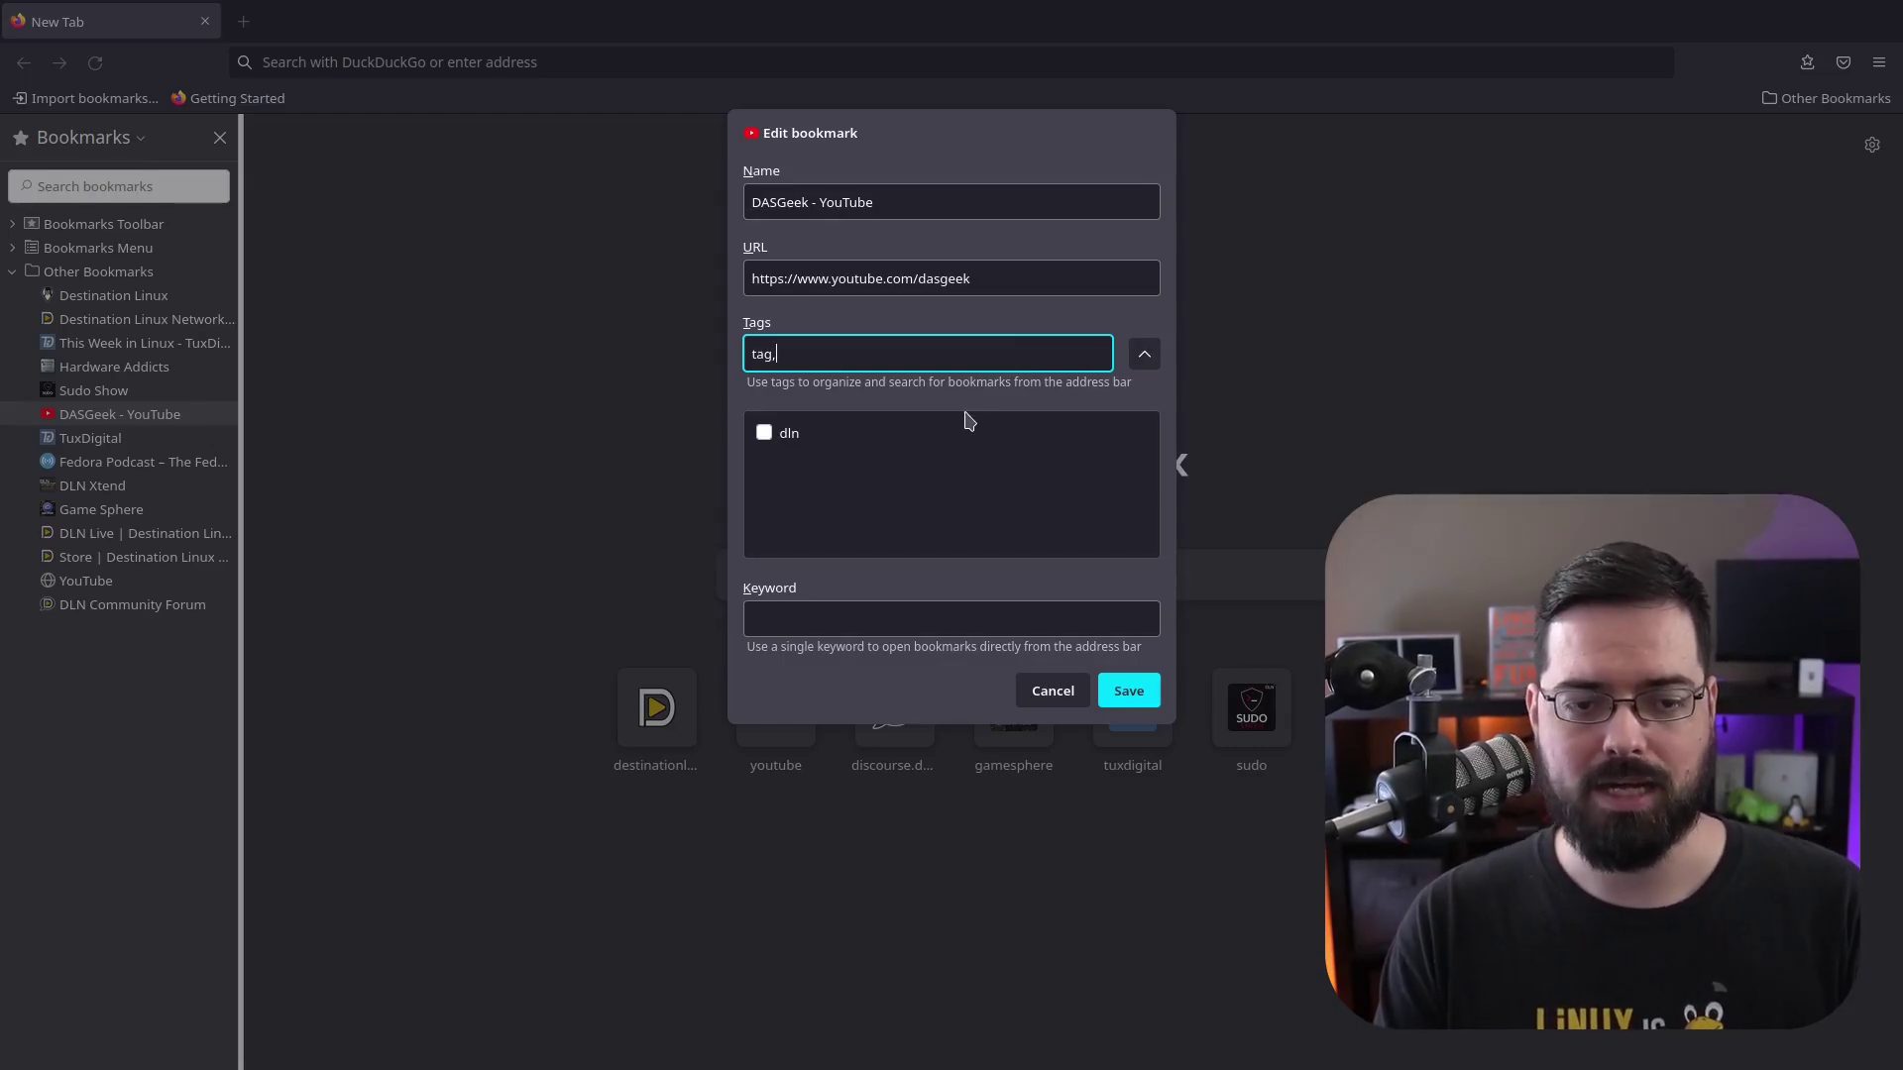
click(1129, 691)
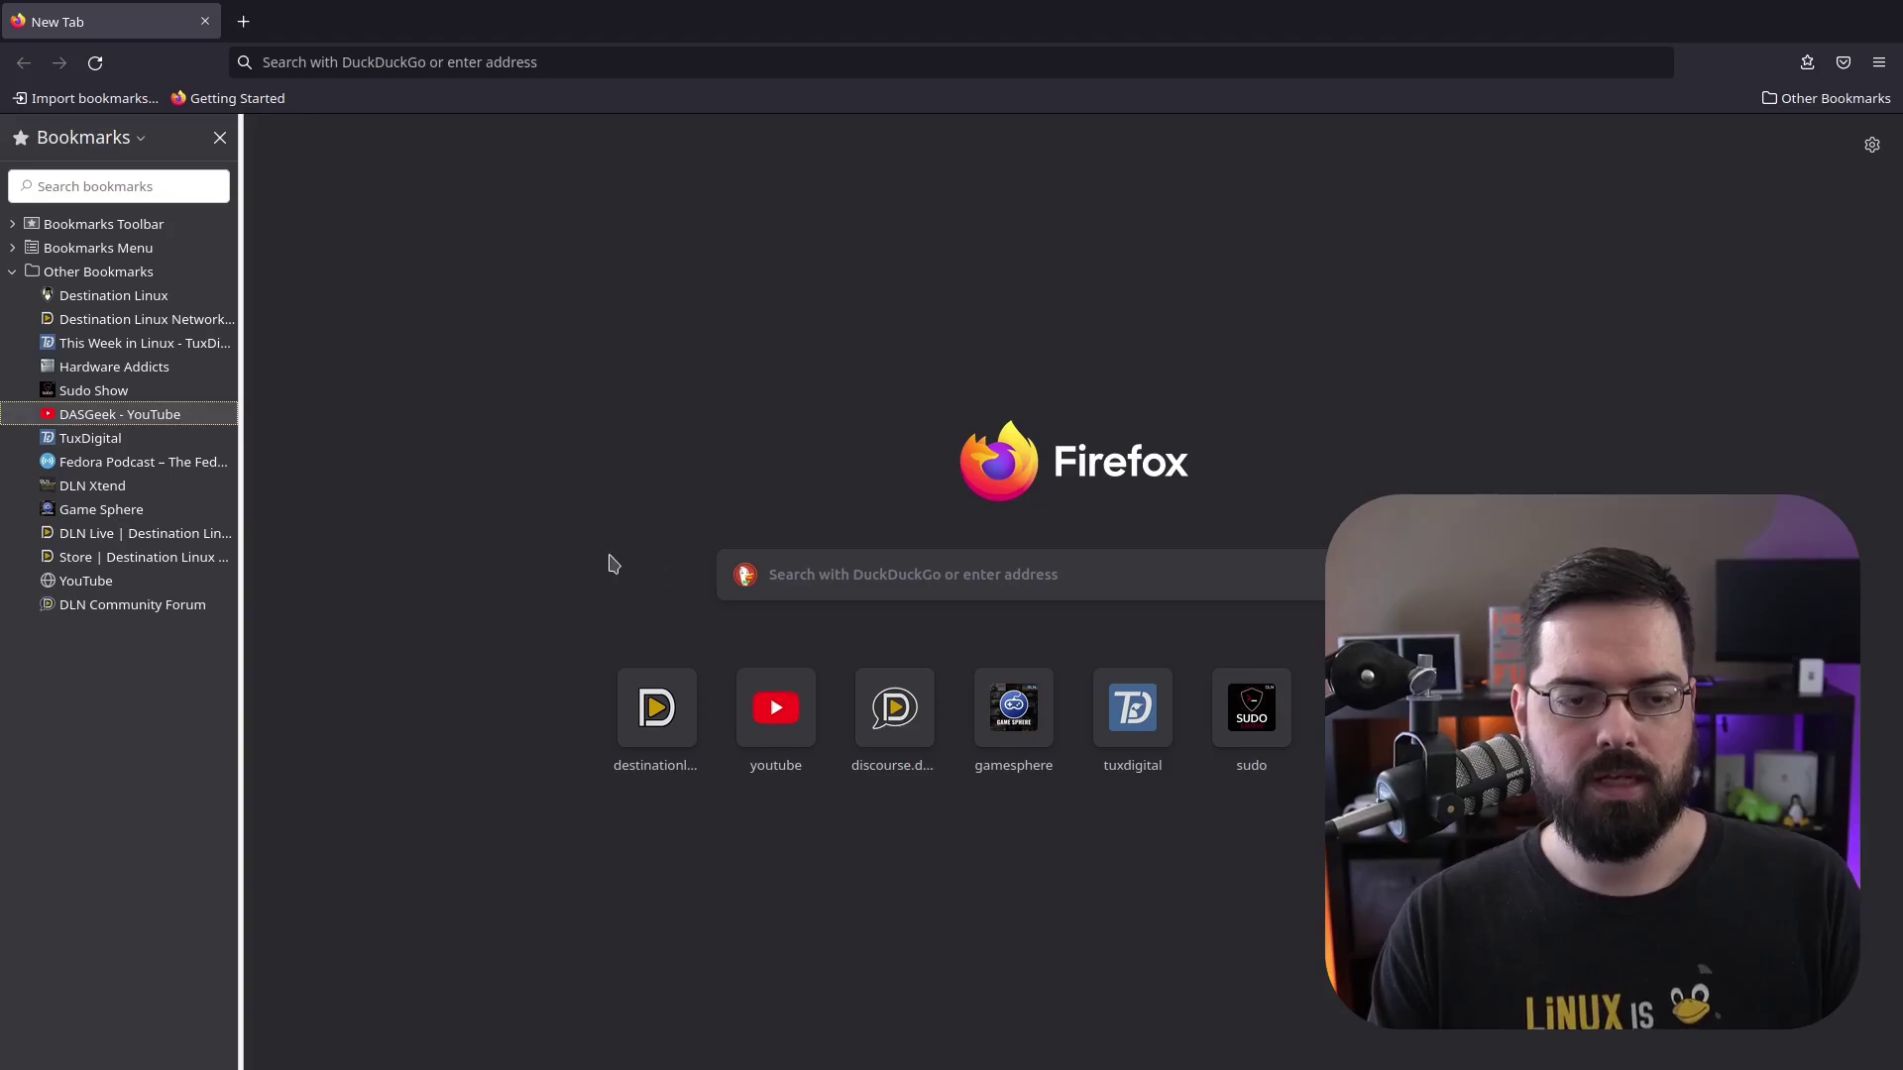
- Remove the 'tag' tag from the DASGeek - YouTube bookmark and save
right_click(79, 414)
click(287, 508)
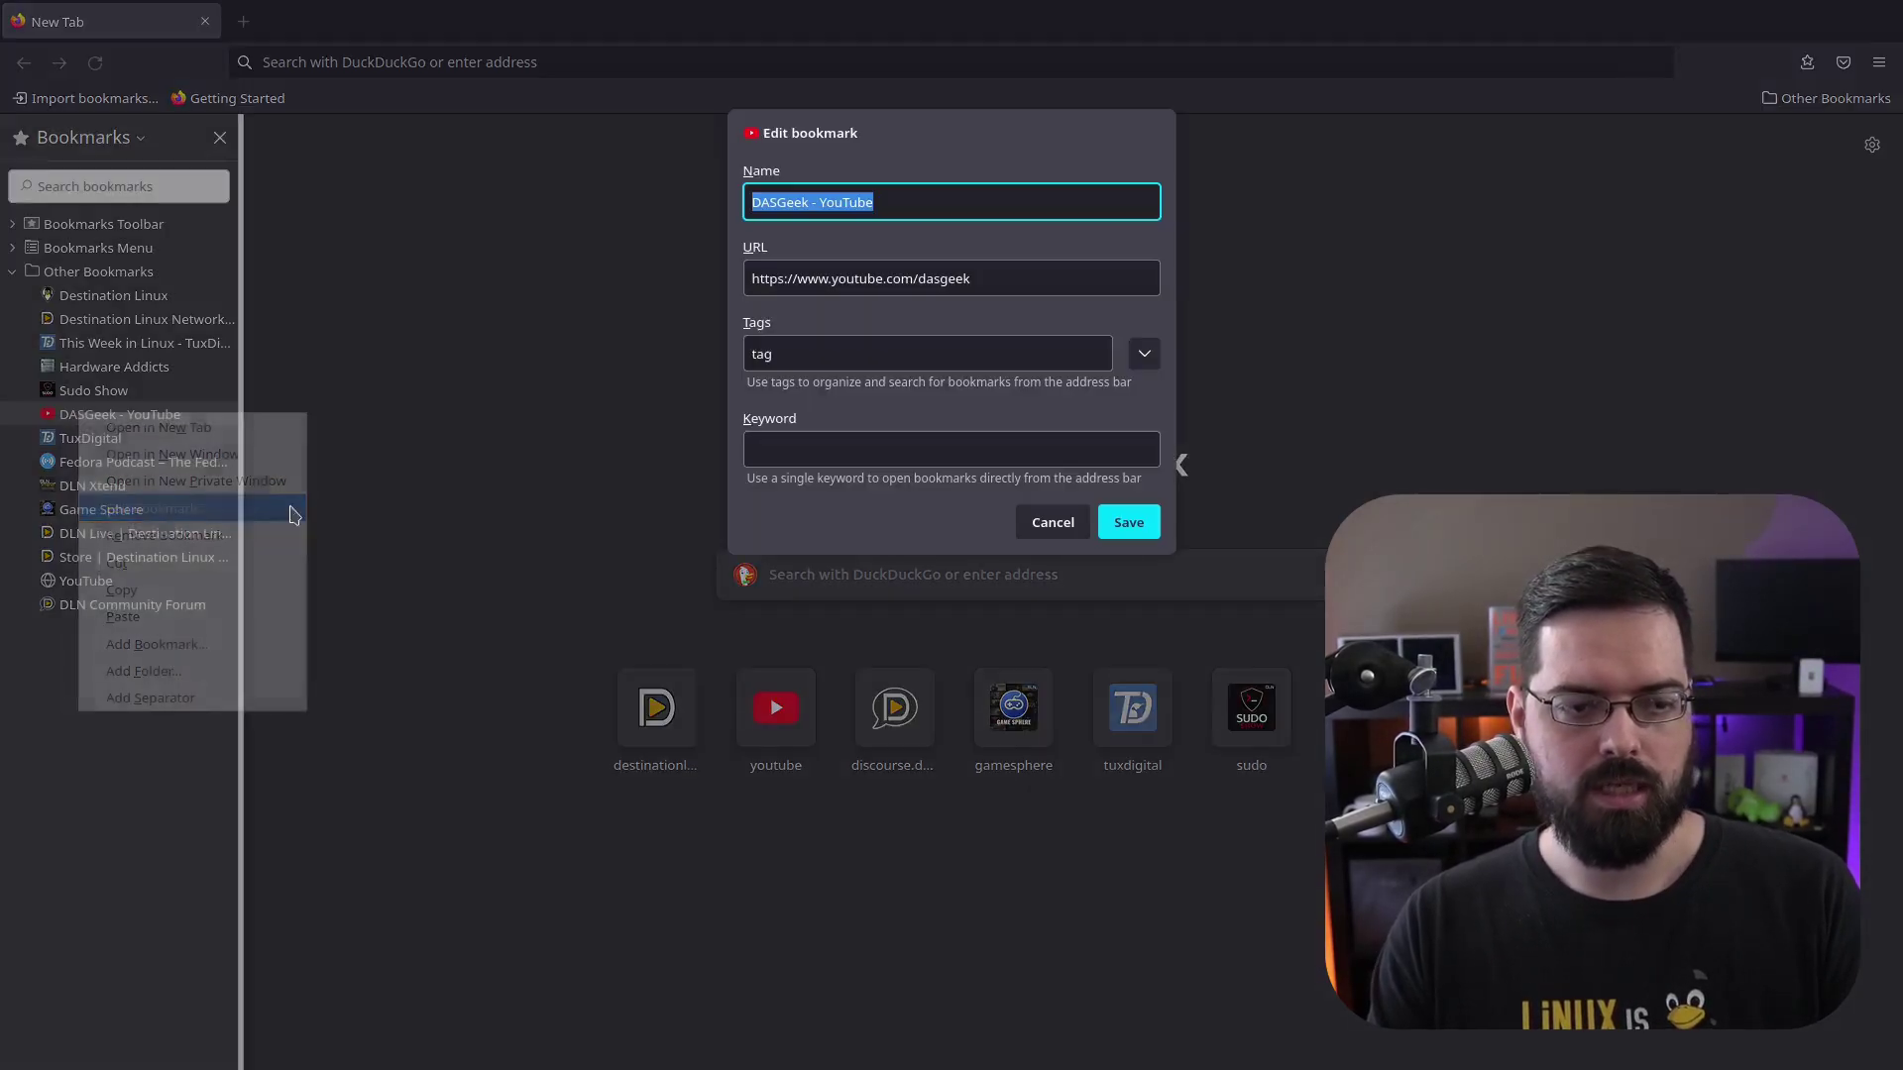
click(1145, 354)
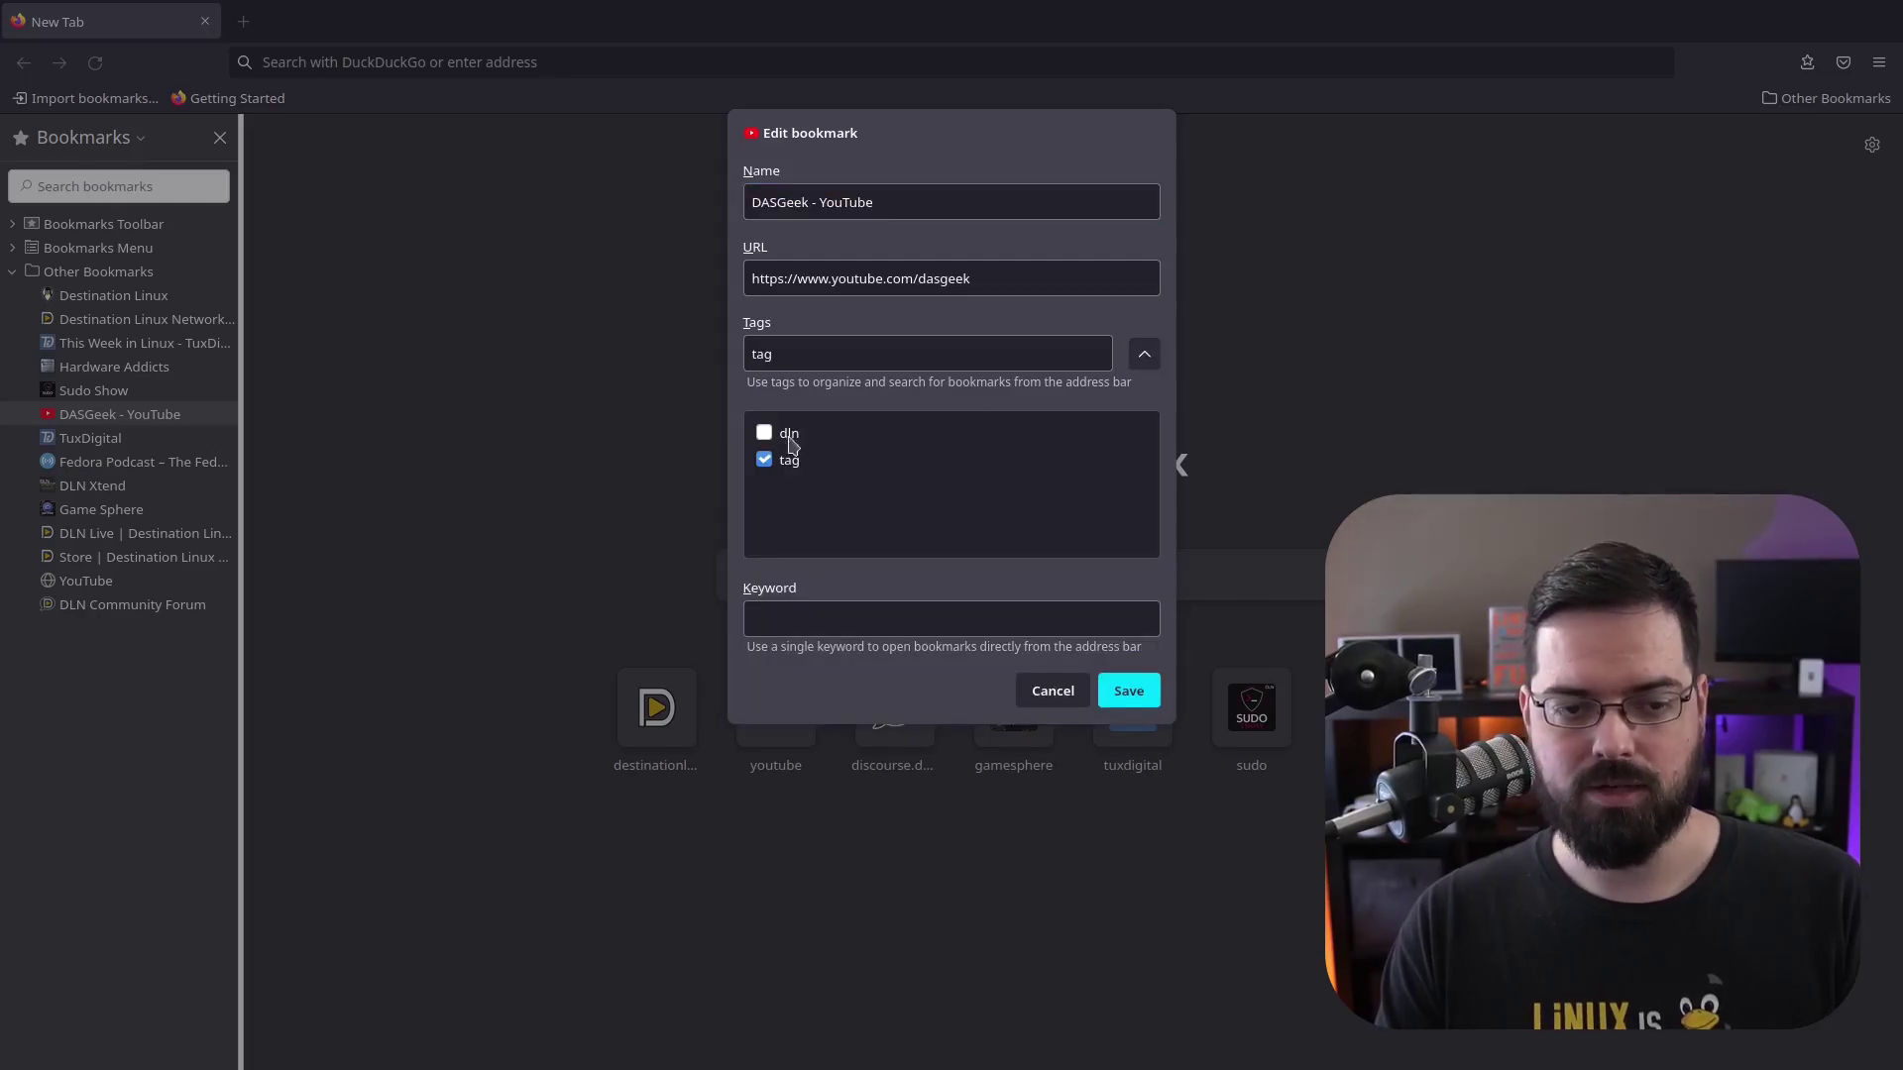
click(765, 460)
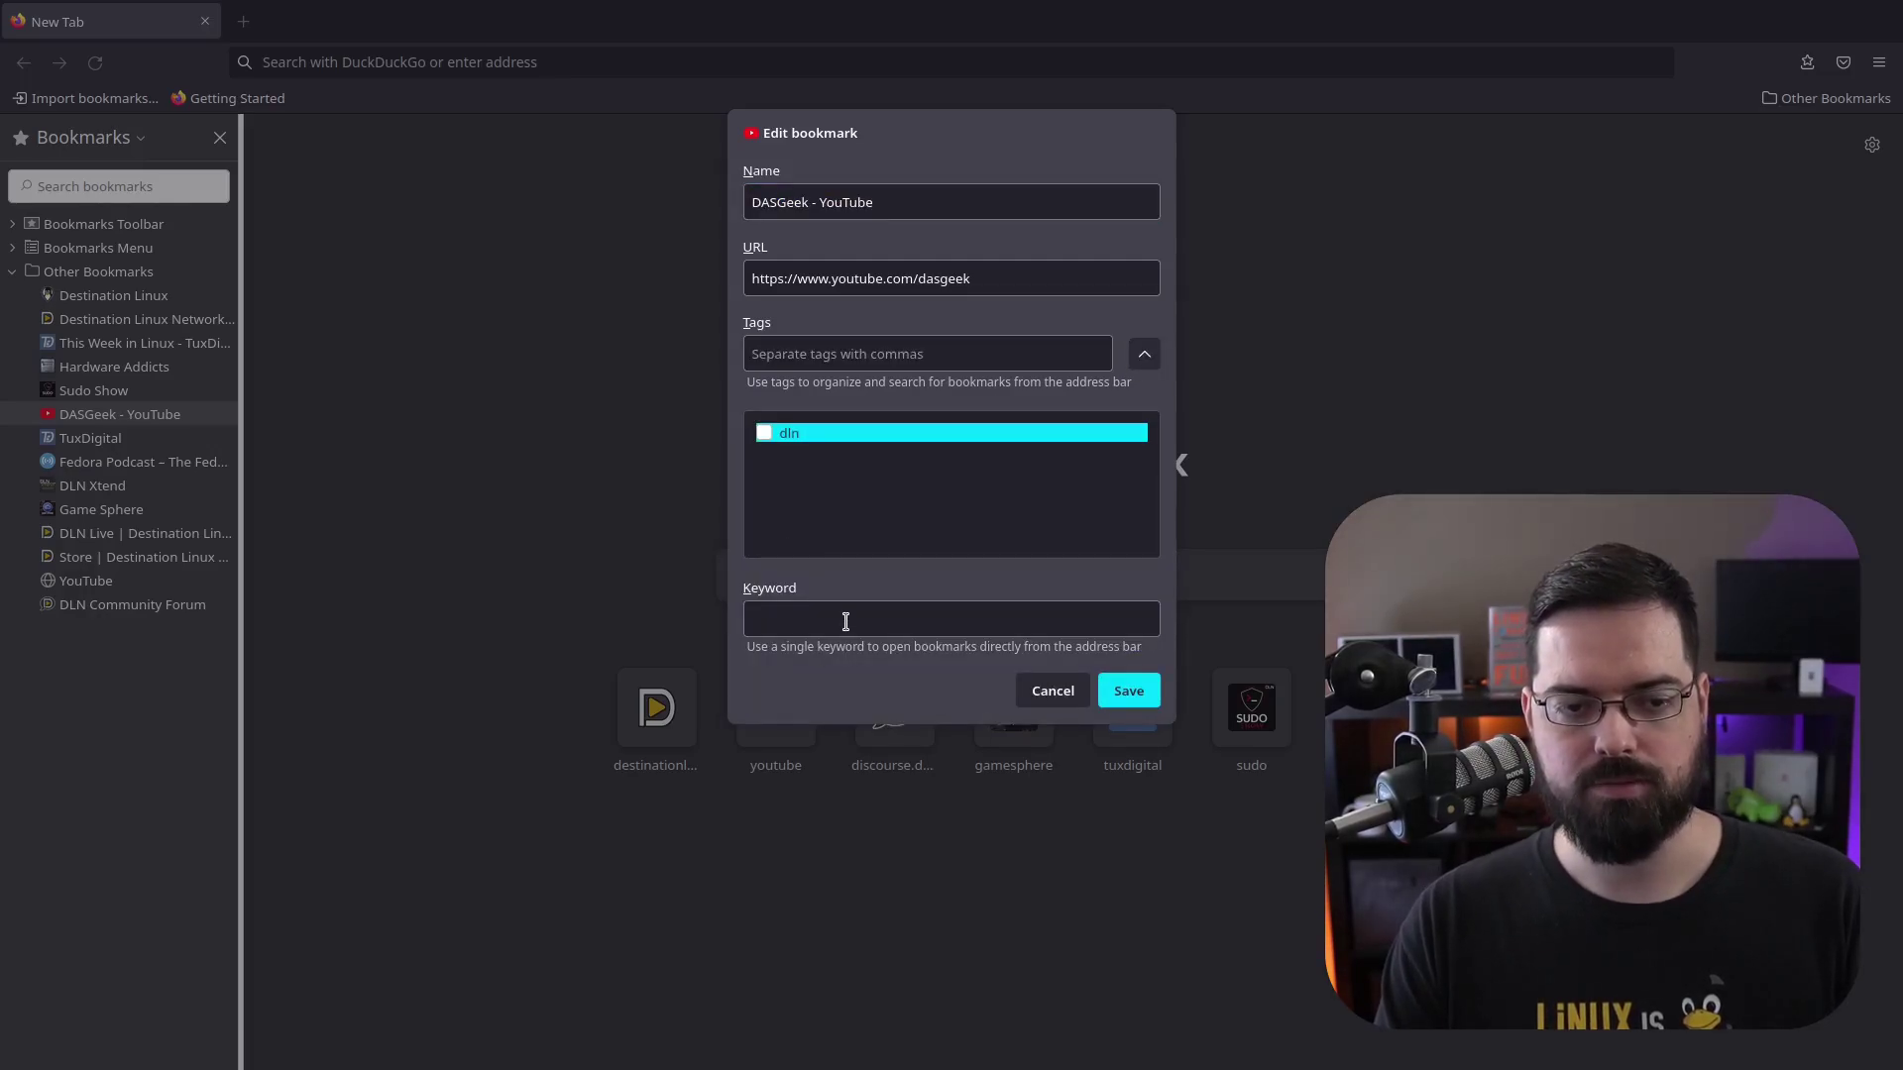
click(1129, 691)
- Check the bookmark's existing tags without saving, then try and clear a 'dln' sidebar search
right_click(180, 416)
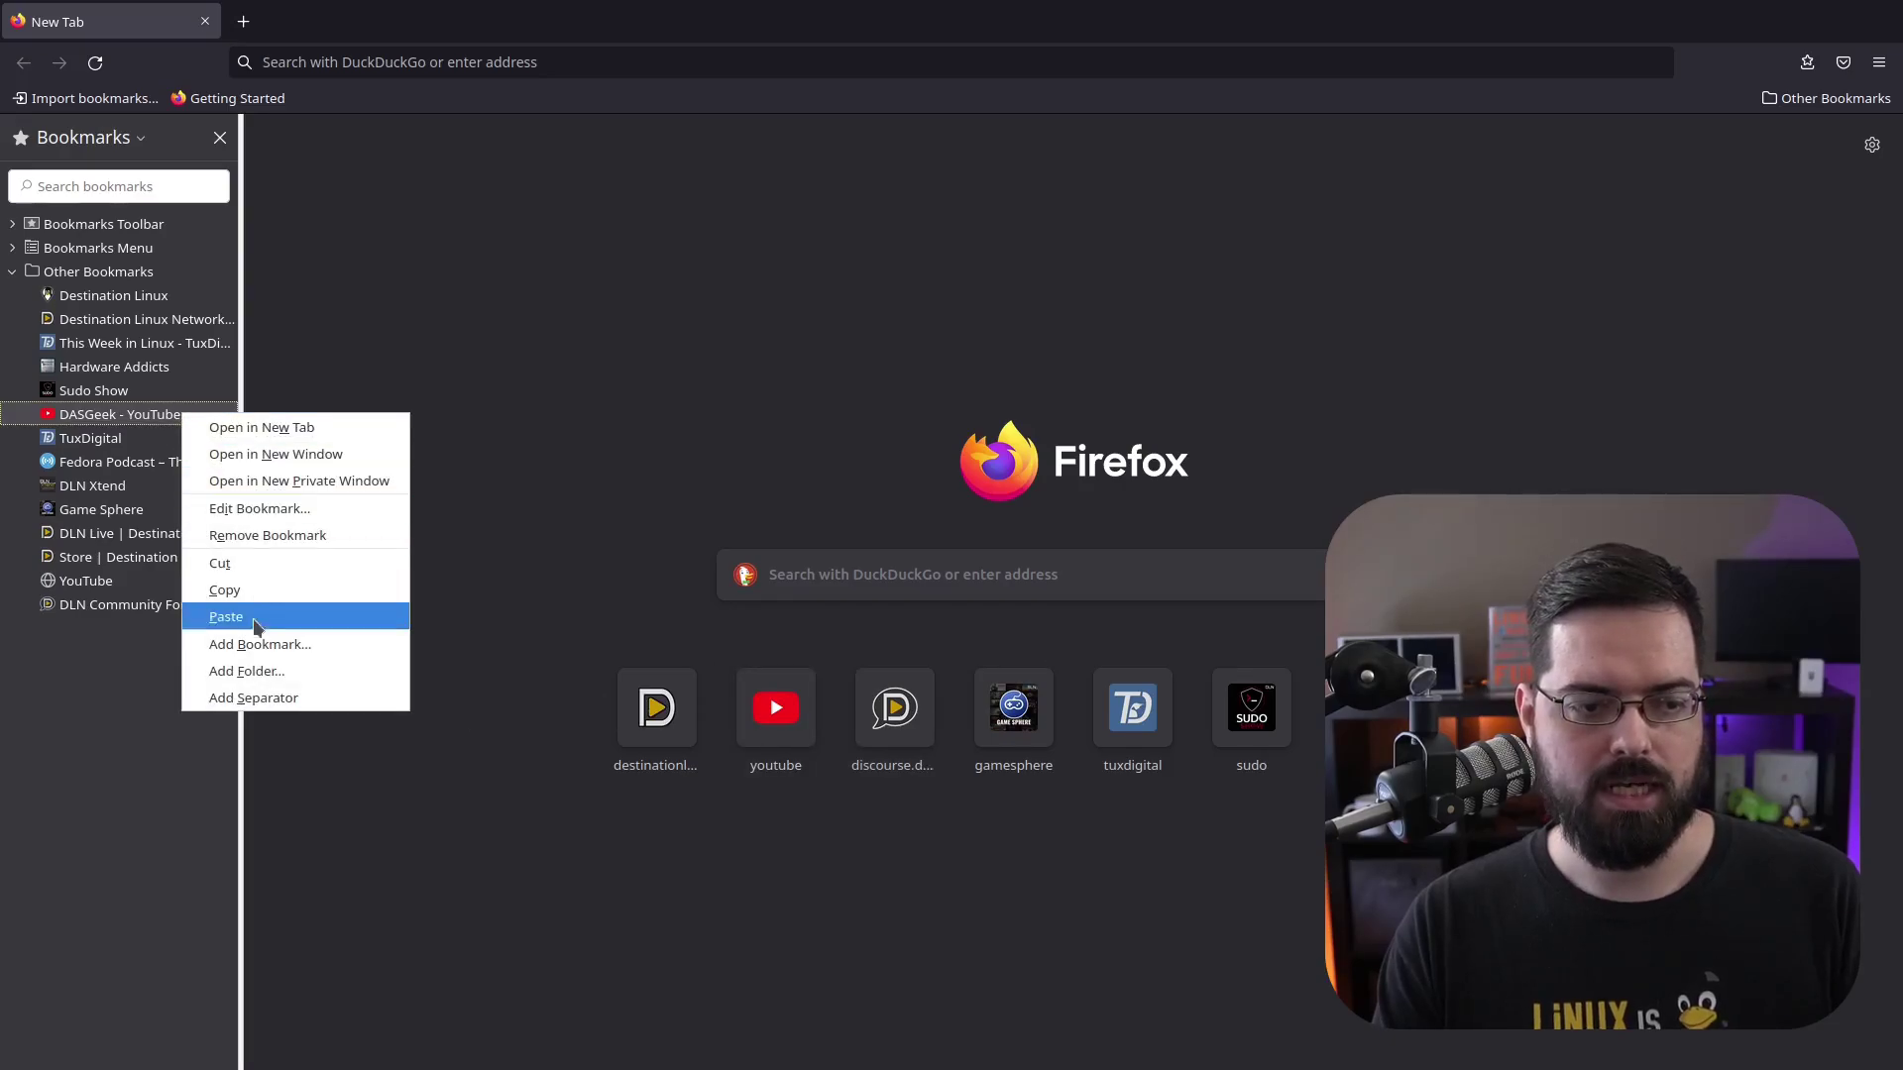
click(260, 508)
click(1145, 354)
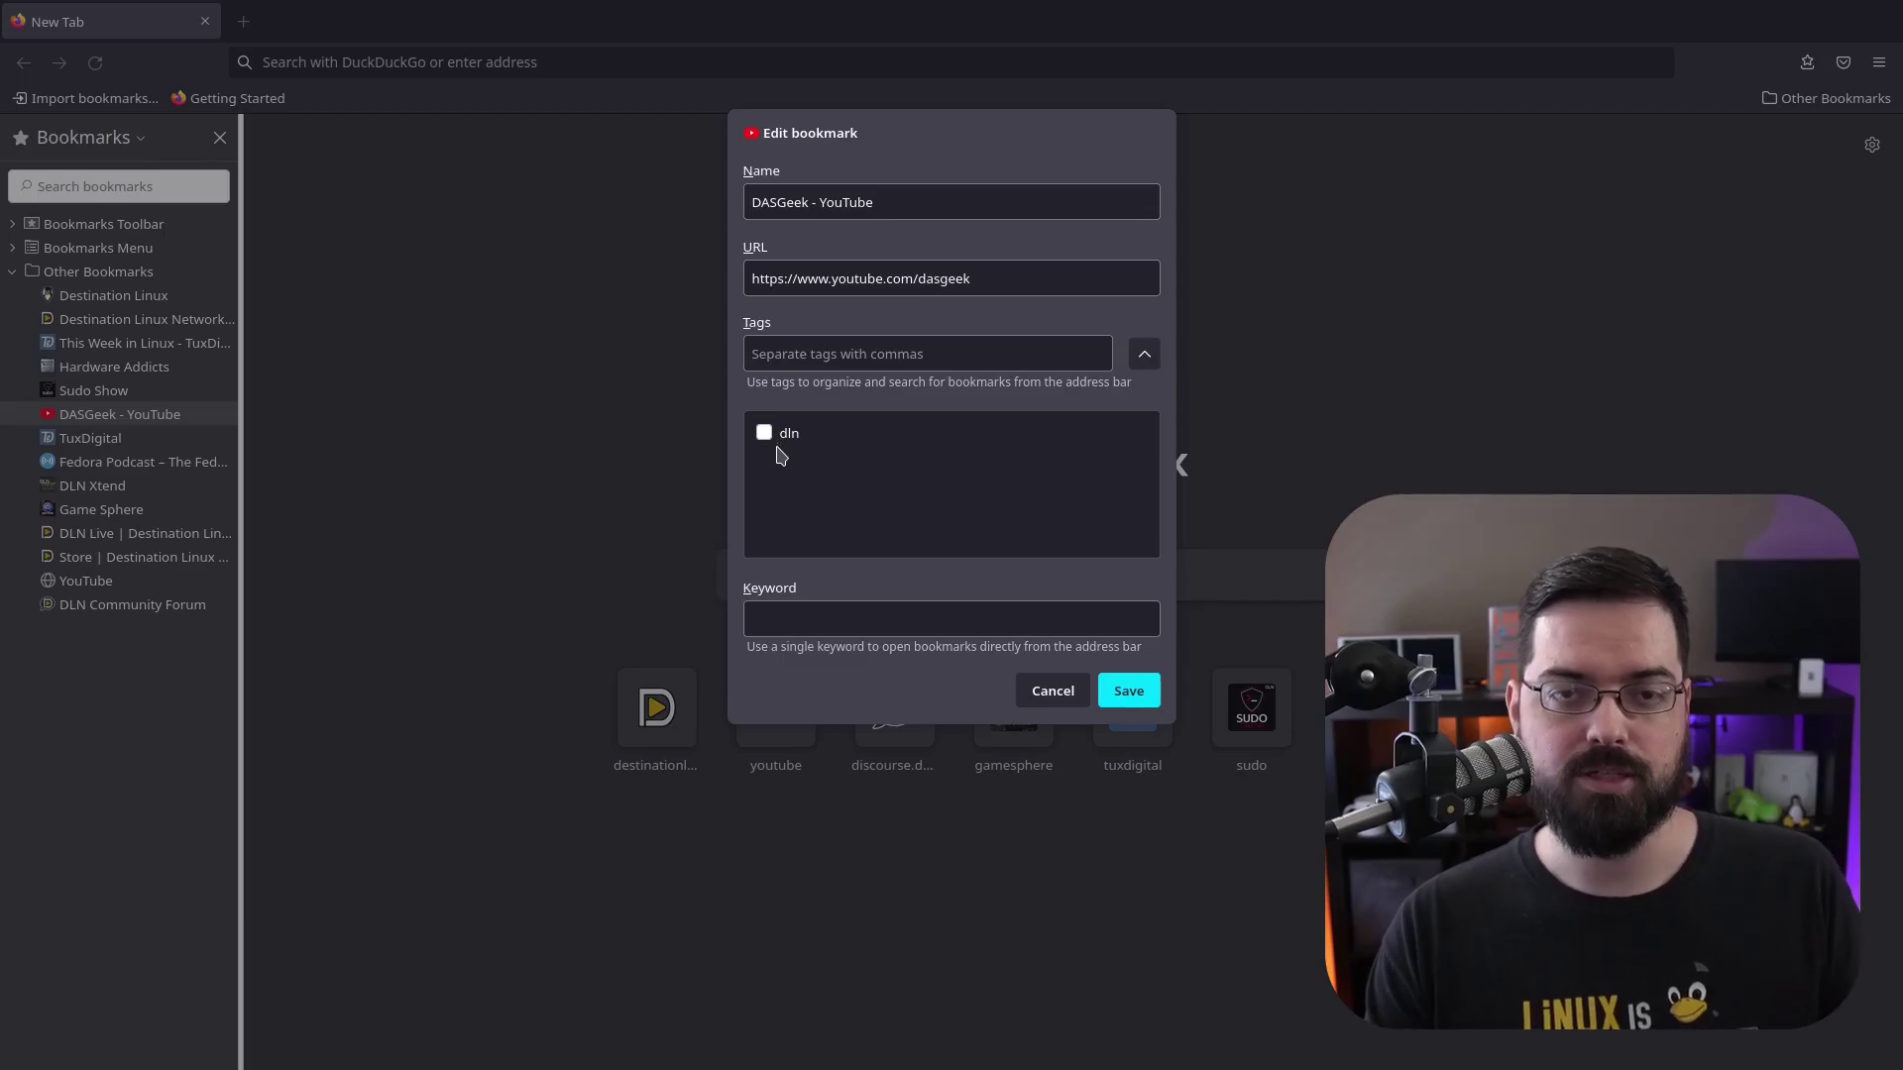
click(1052, 691)
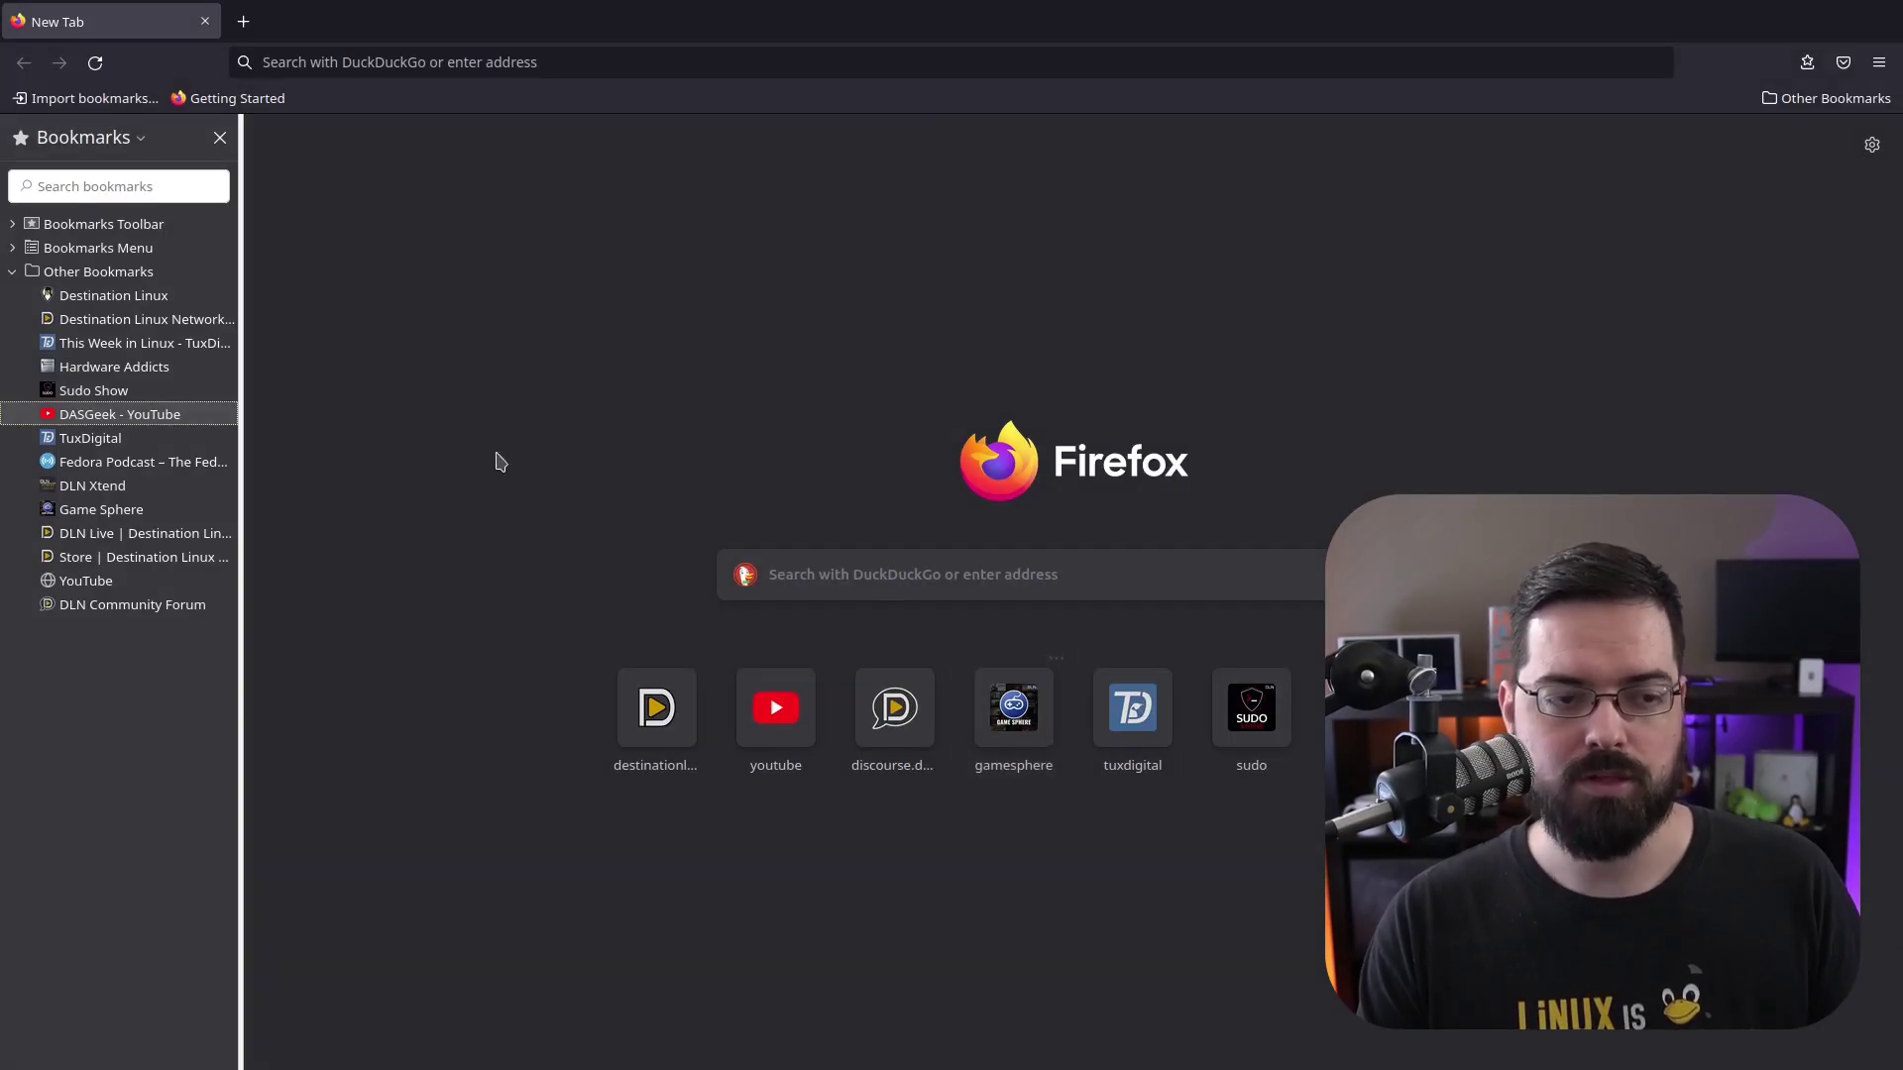
click(210, 196)
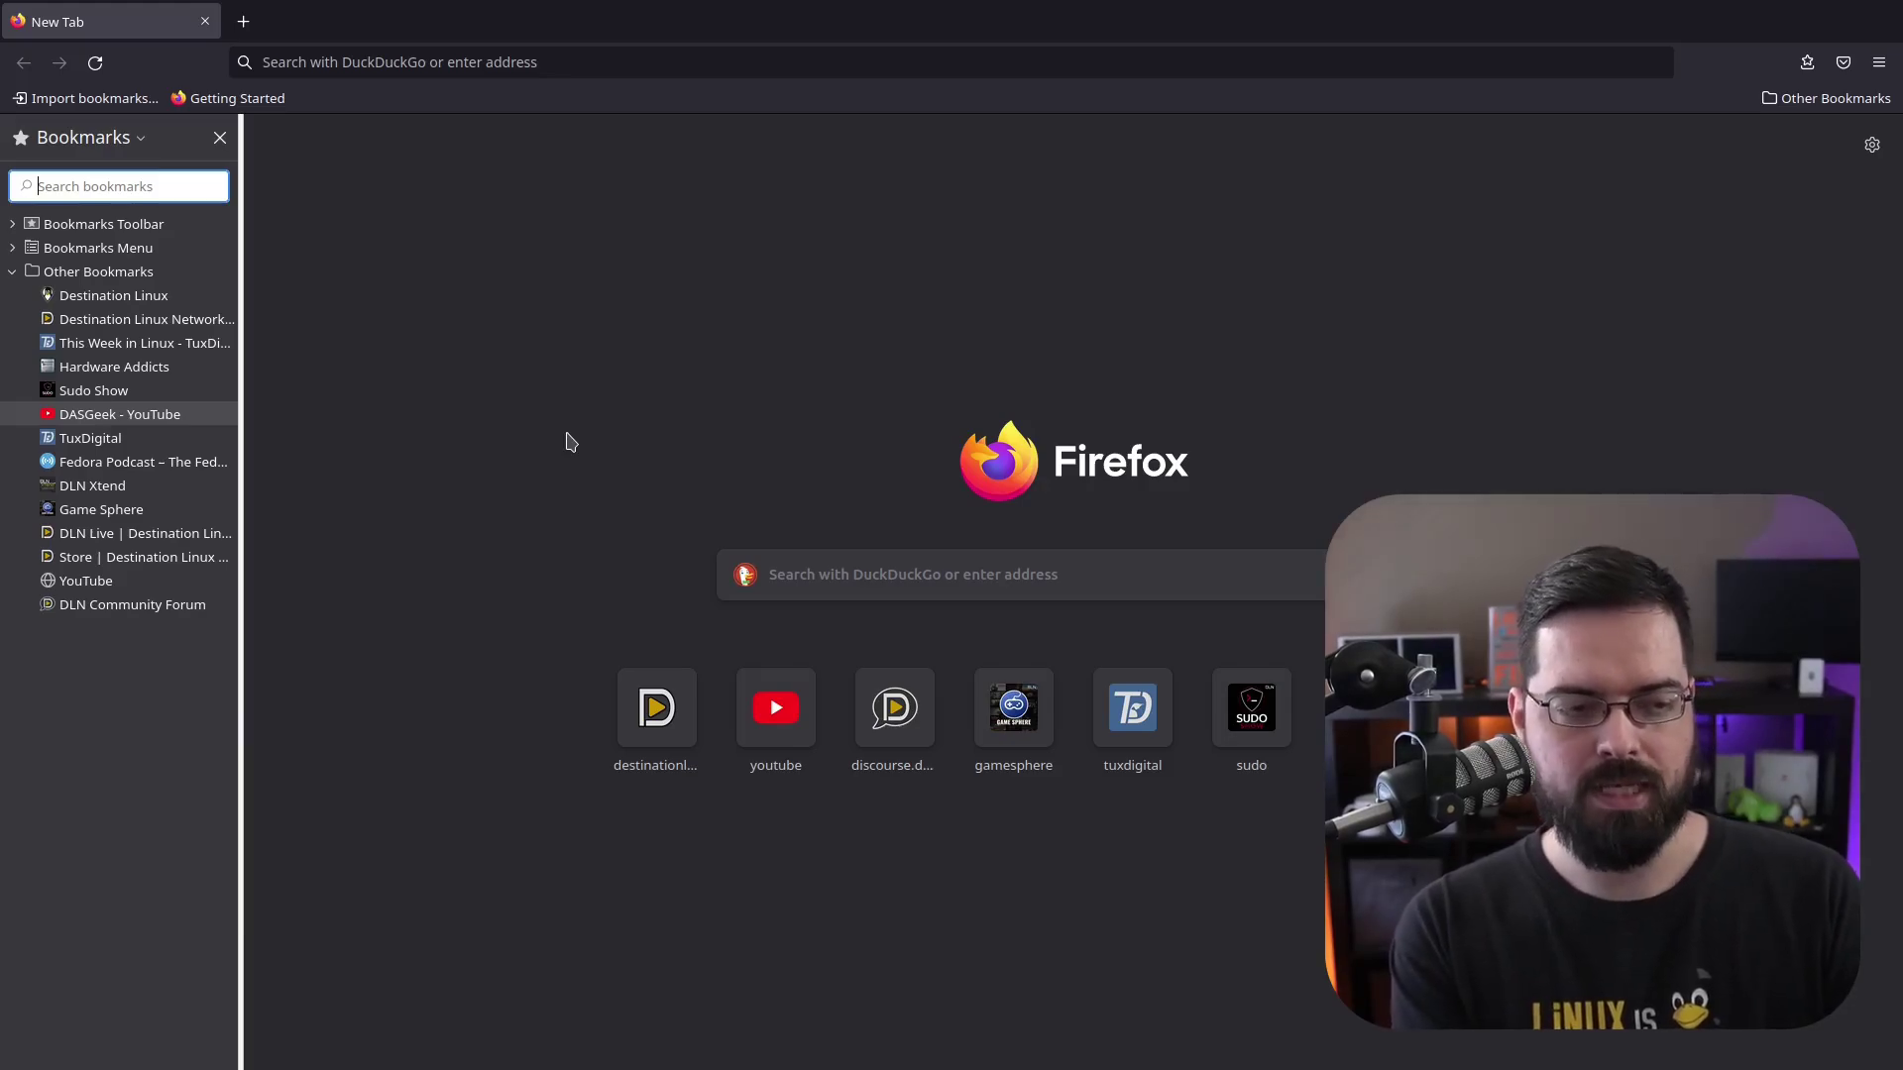
text(dln)
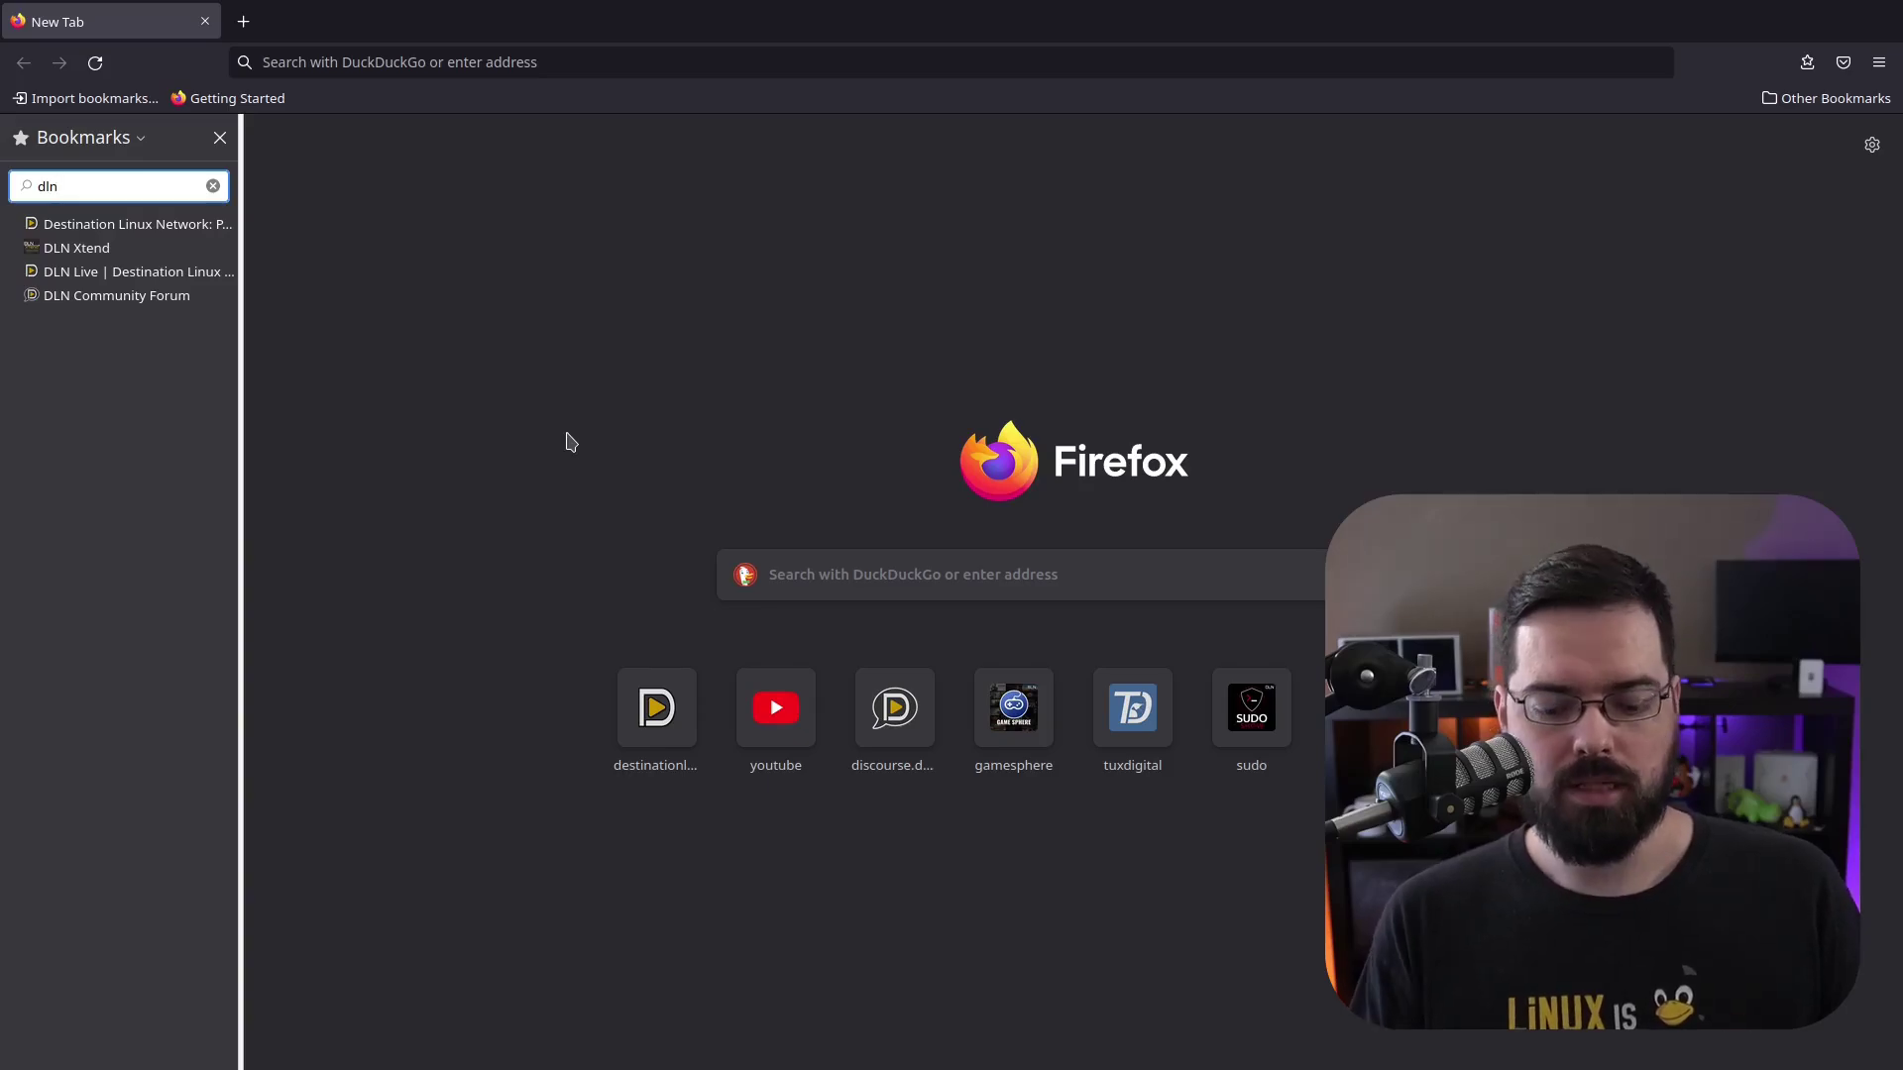
key(ctrl+a)
key(BackSpace)
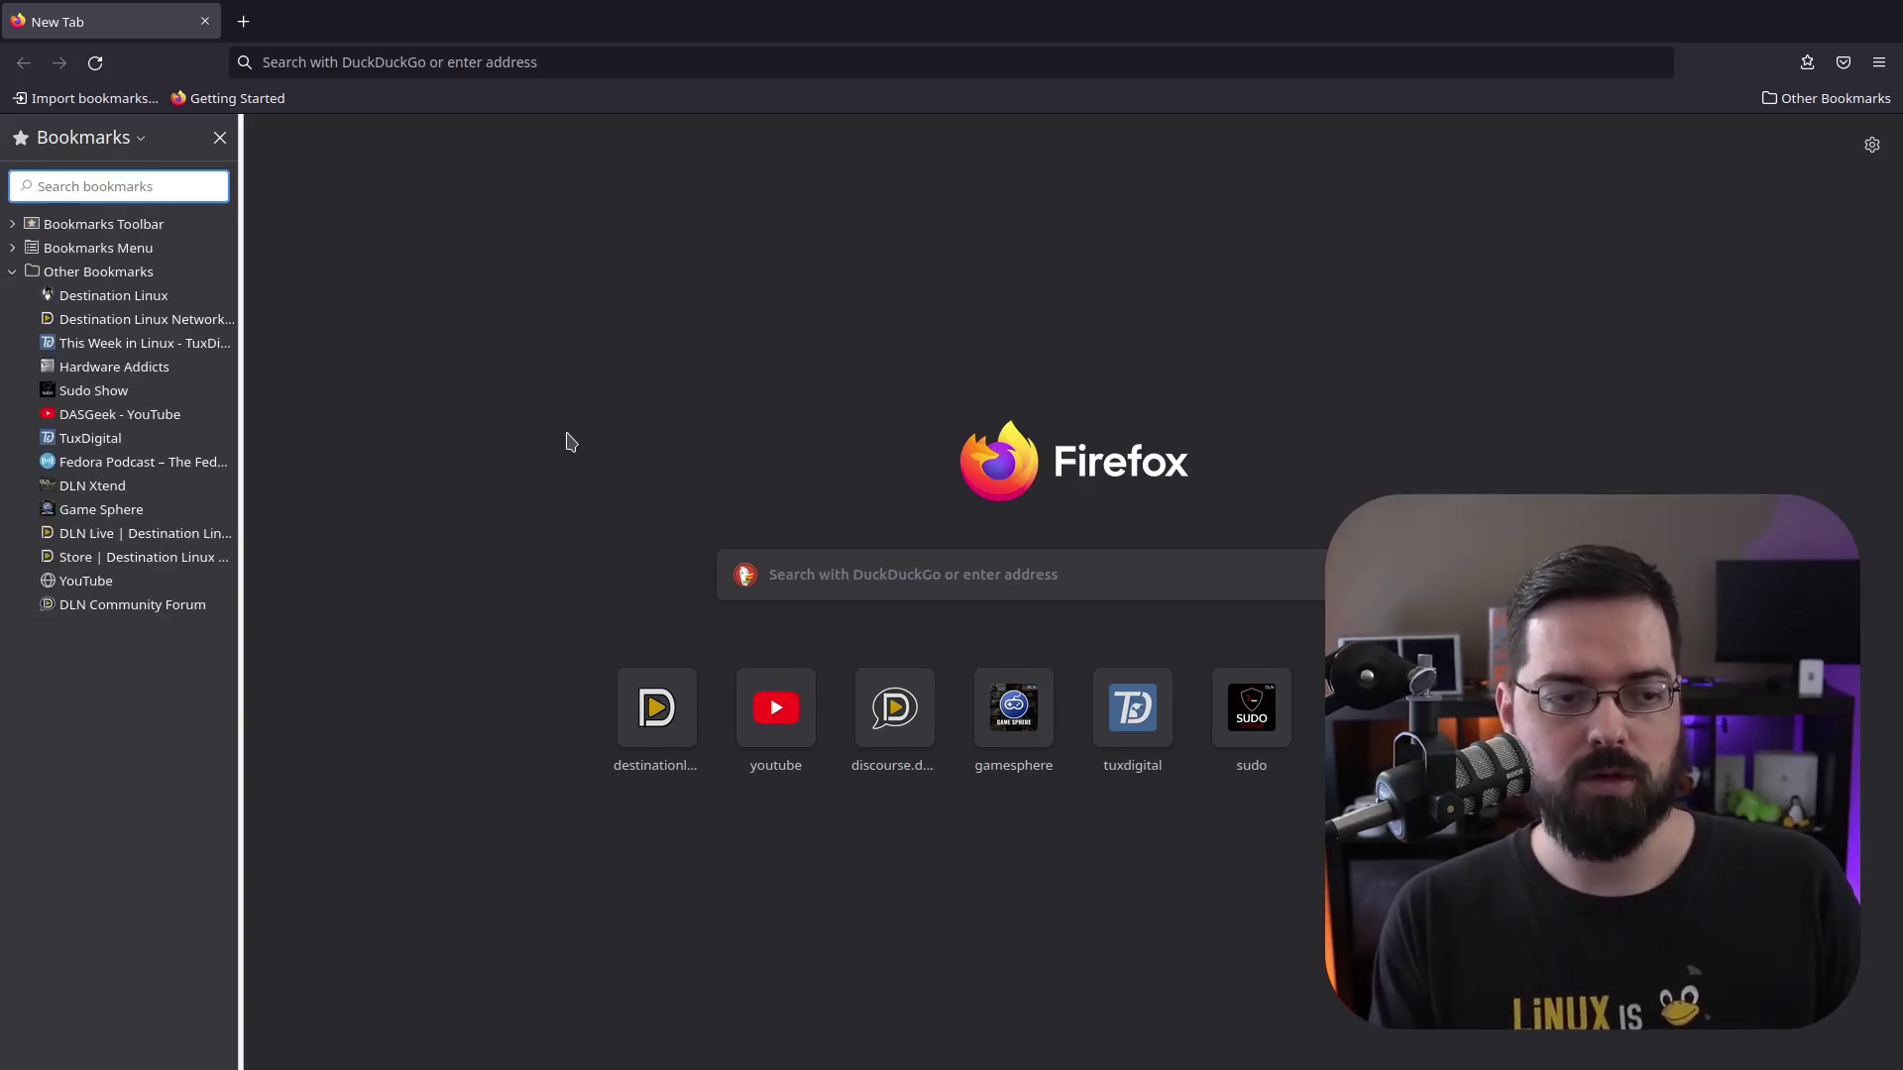
- Tag DASGeek - YouTube with 'dln' and search the sidebar for 'dln' to confirm it appears
right_click(156, 414)
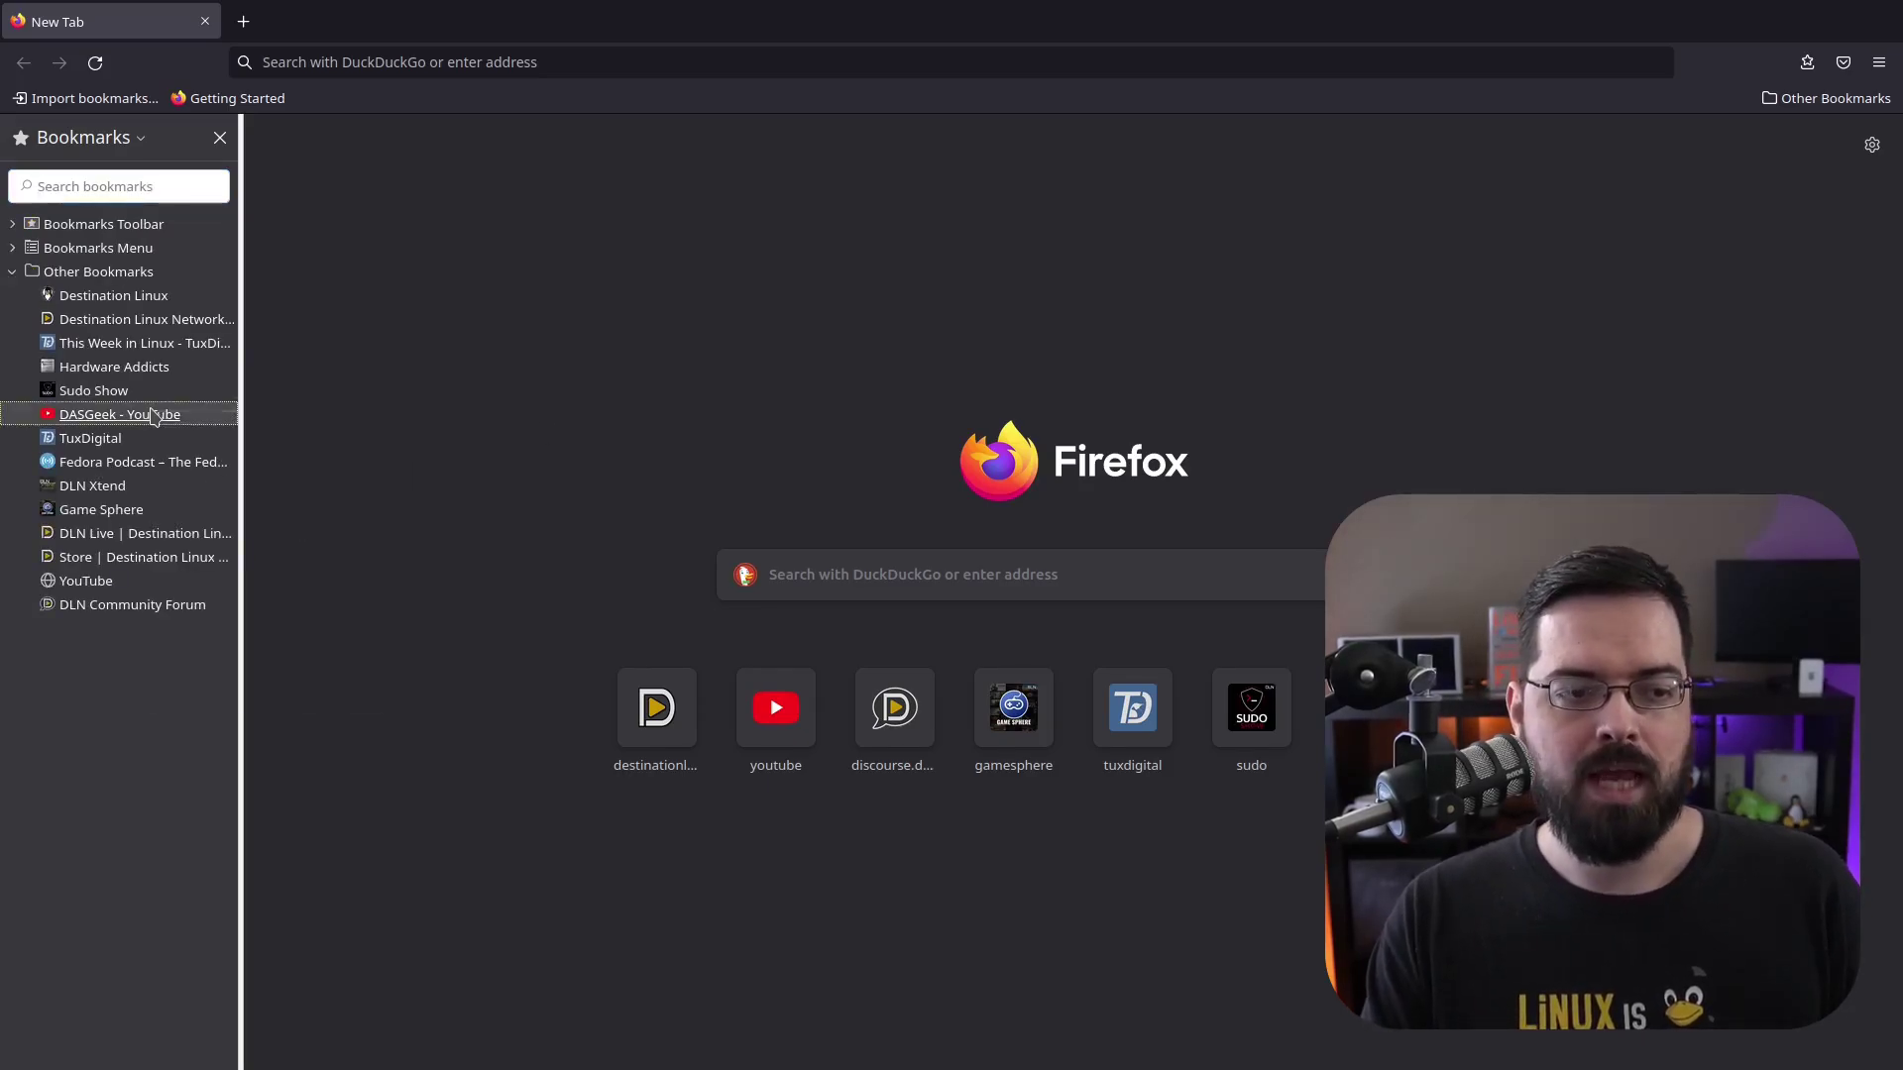
click(279, 507)
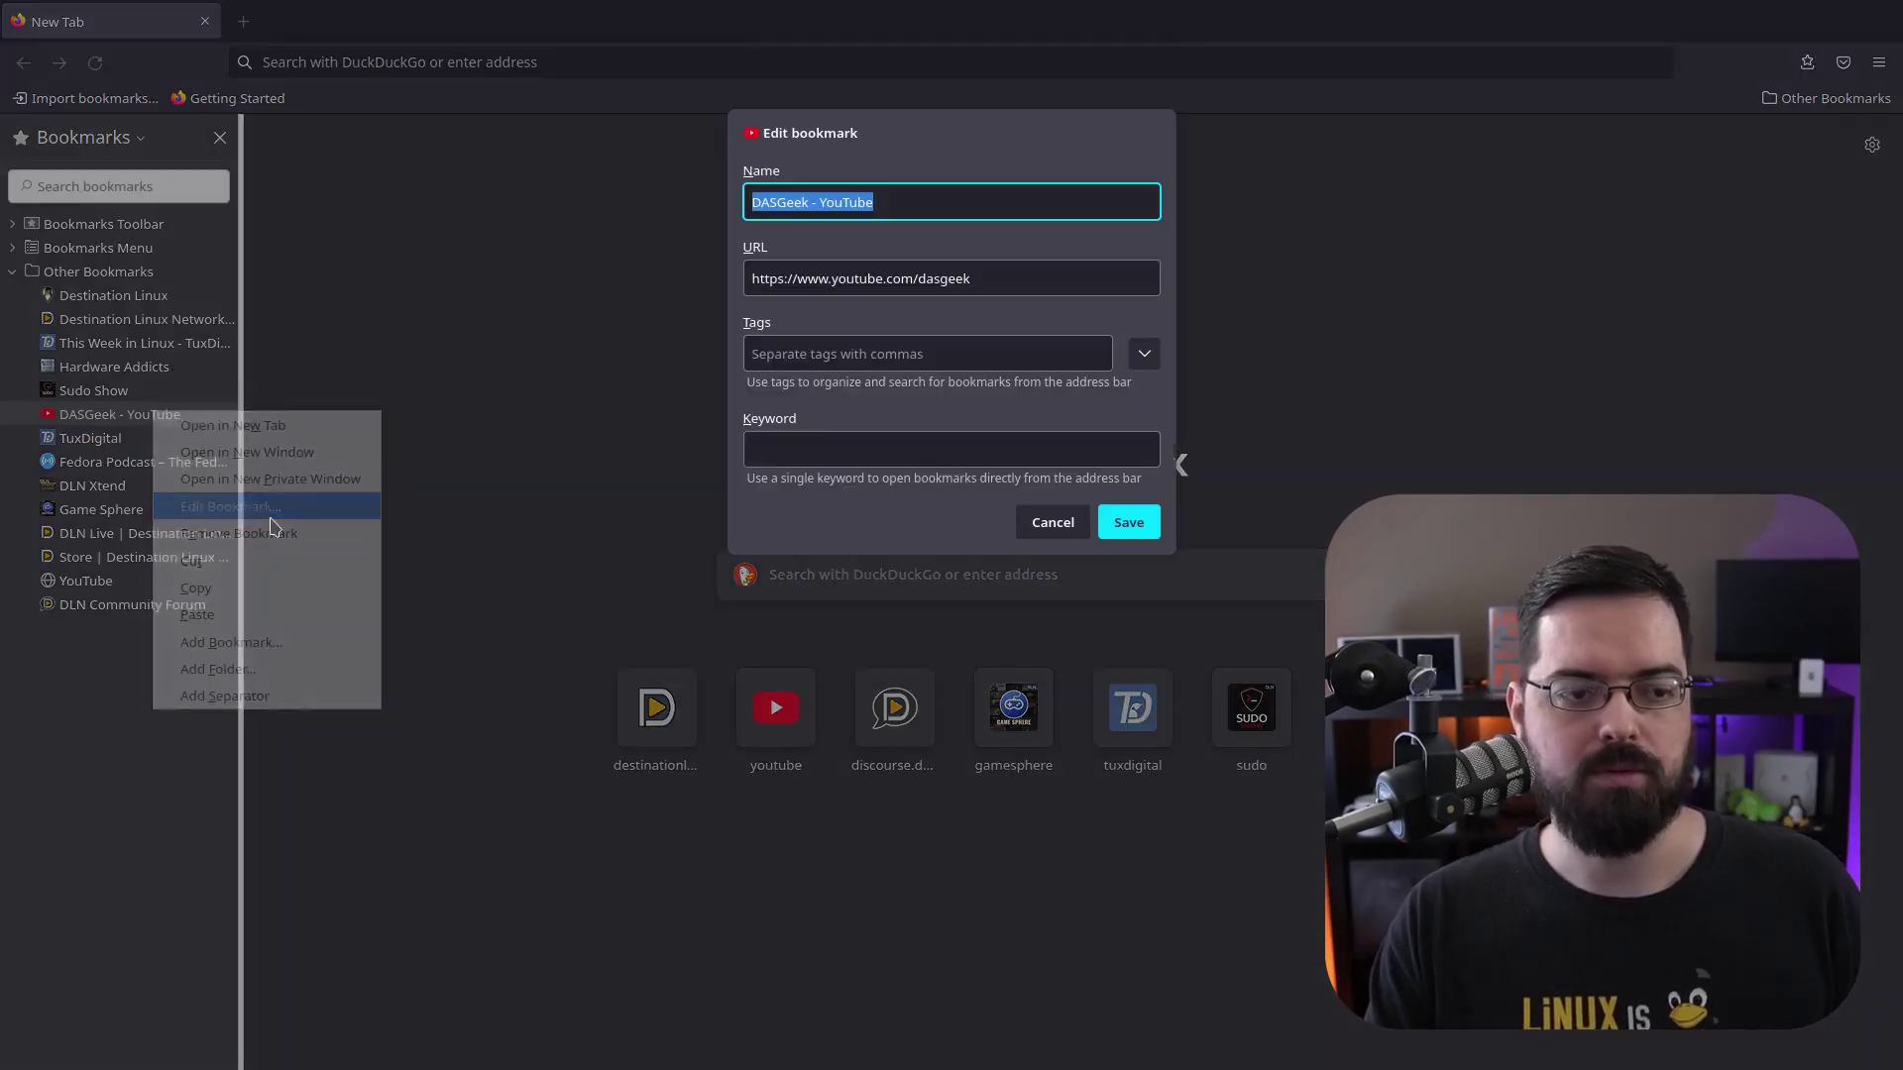
click(981, 354)
text(dln)
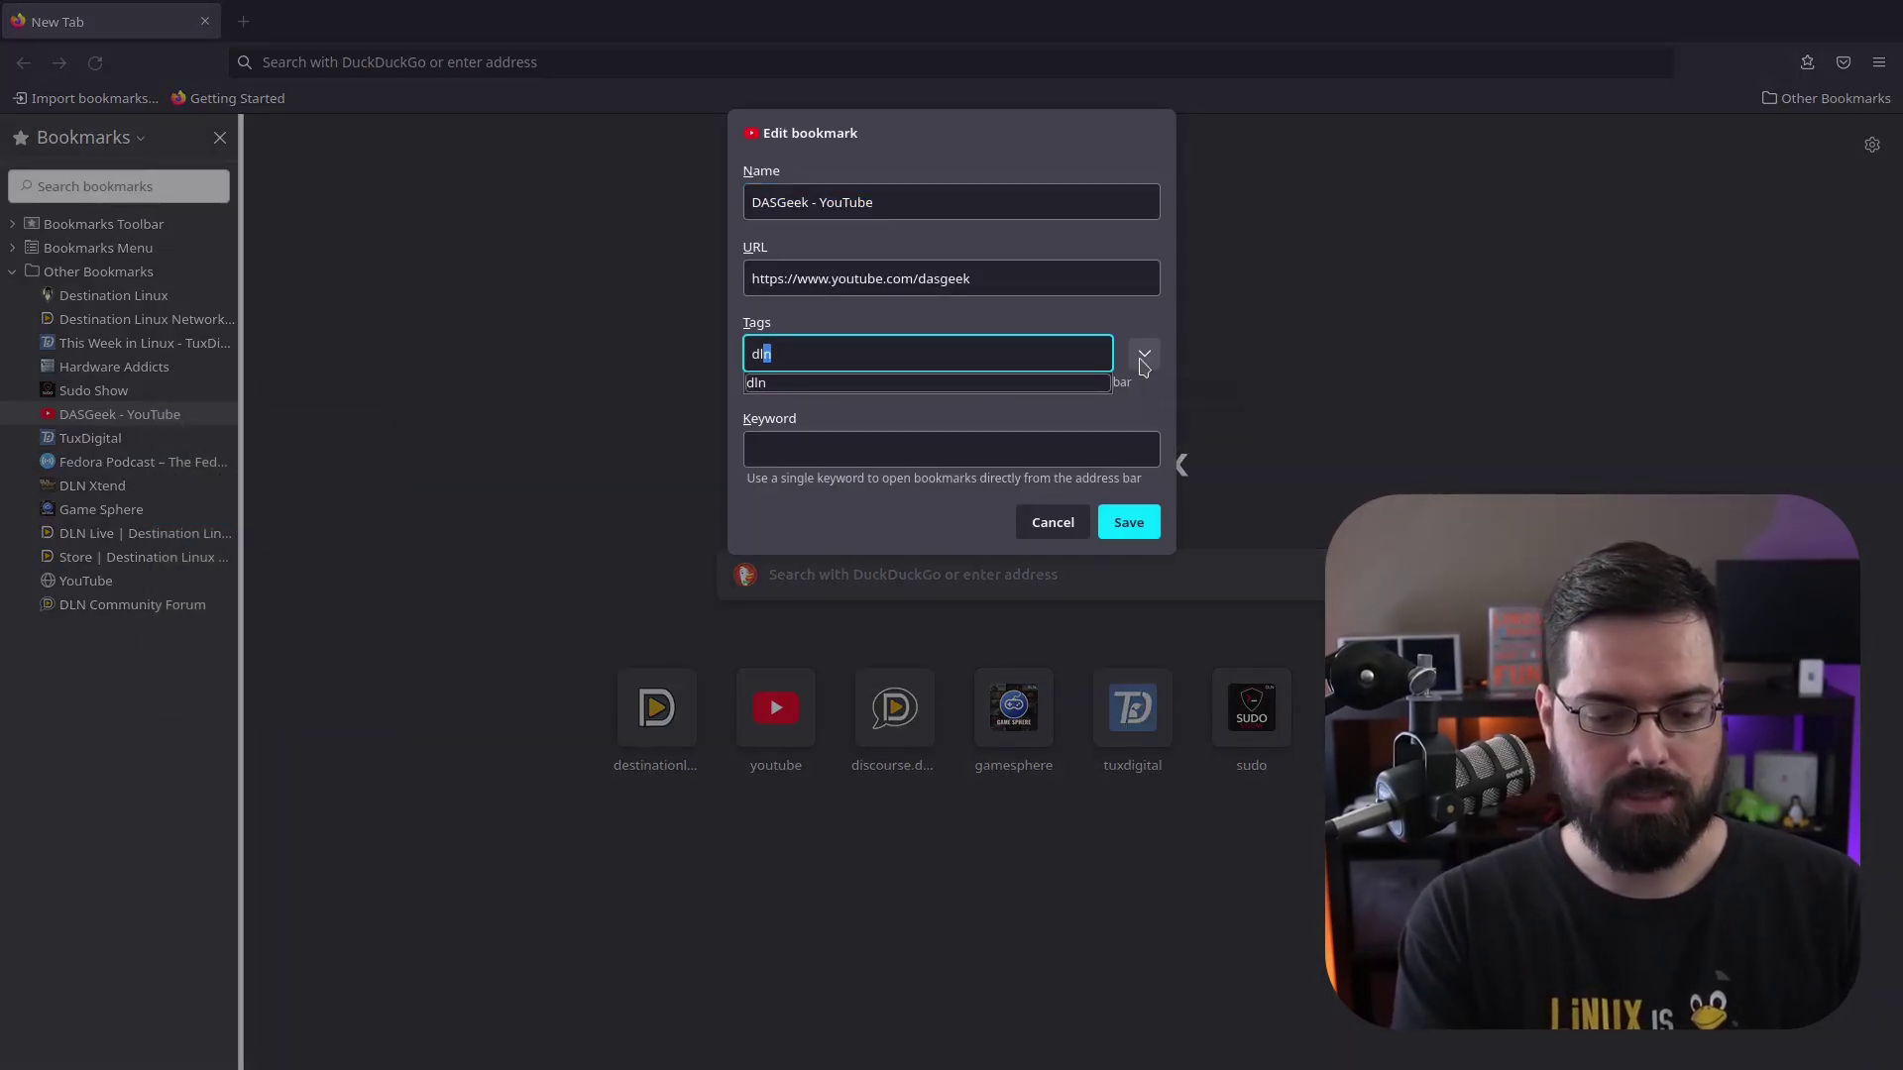
click(1143, 362)
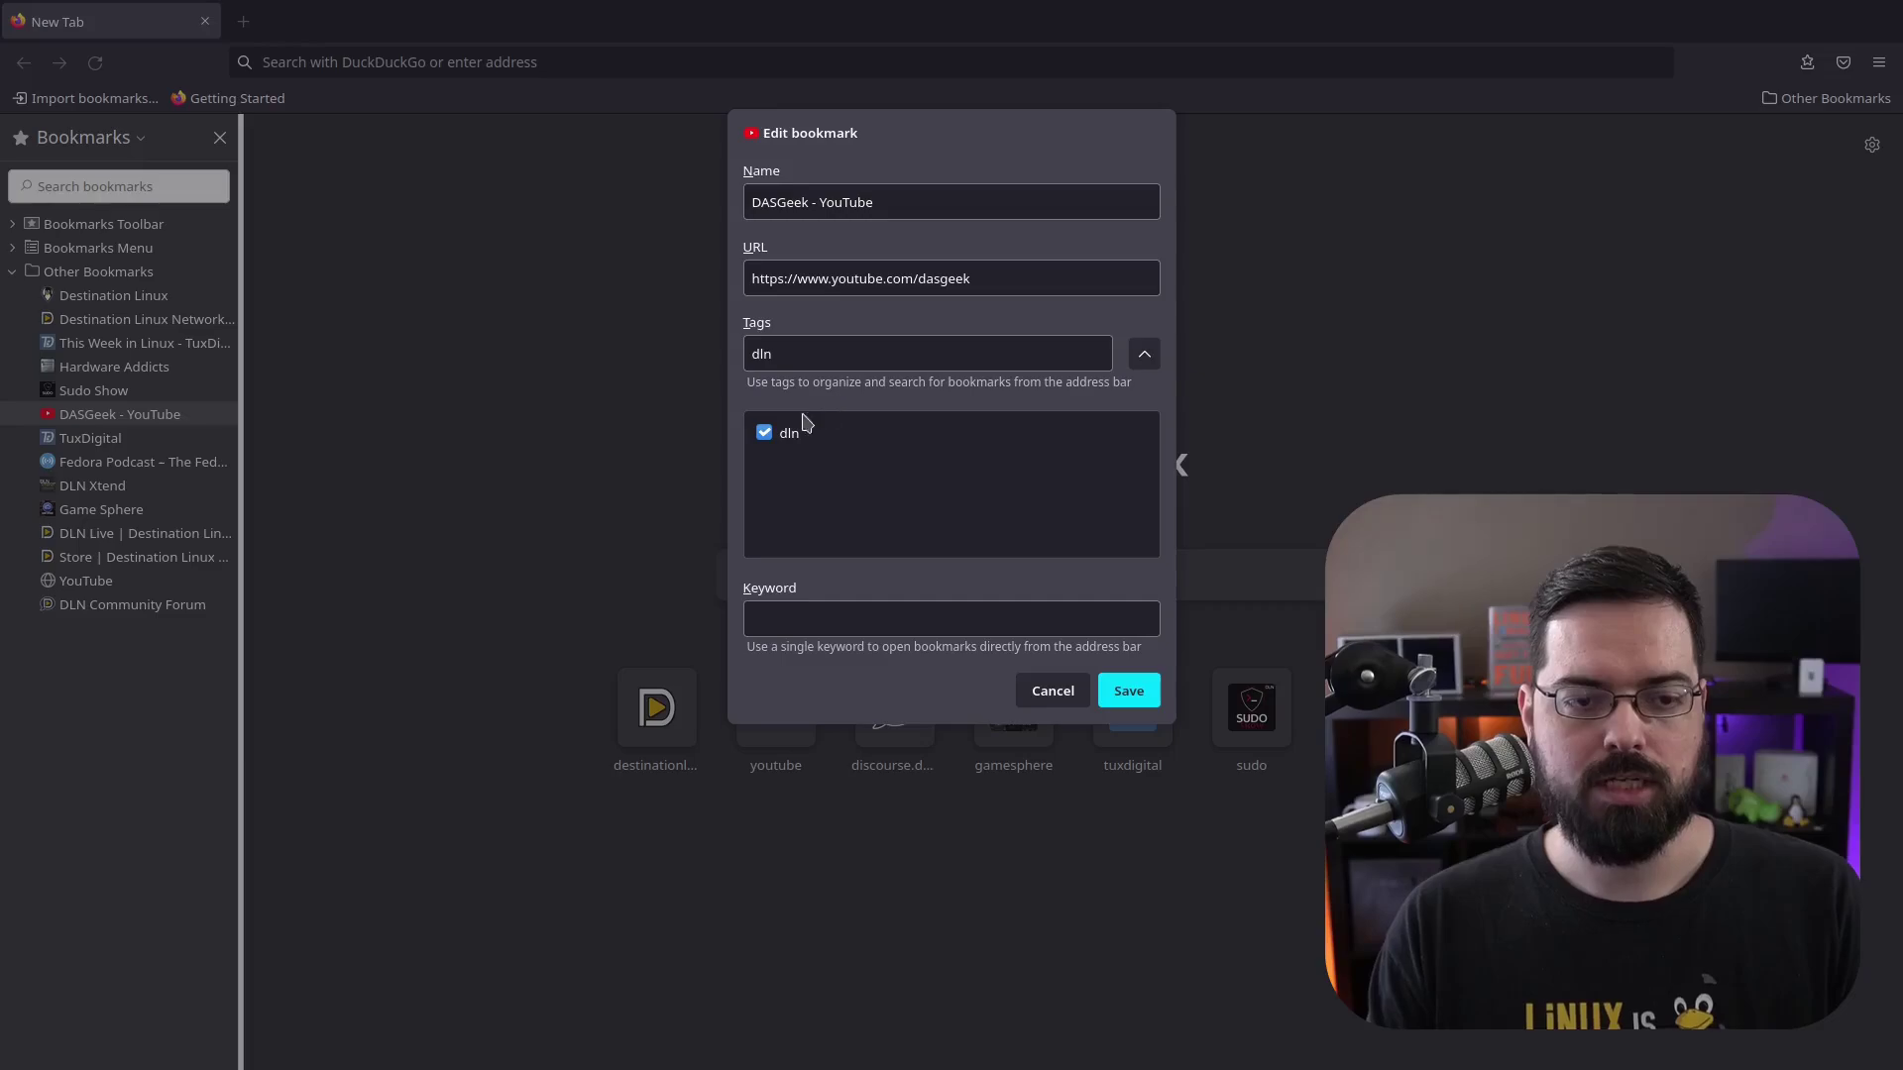
click(1133, 693)
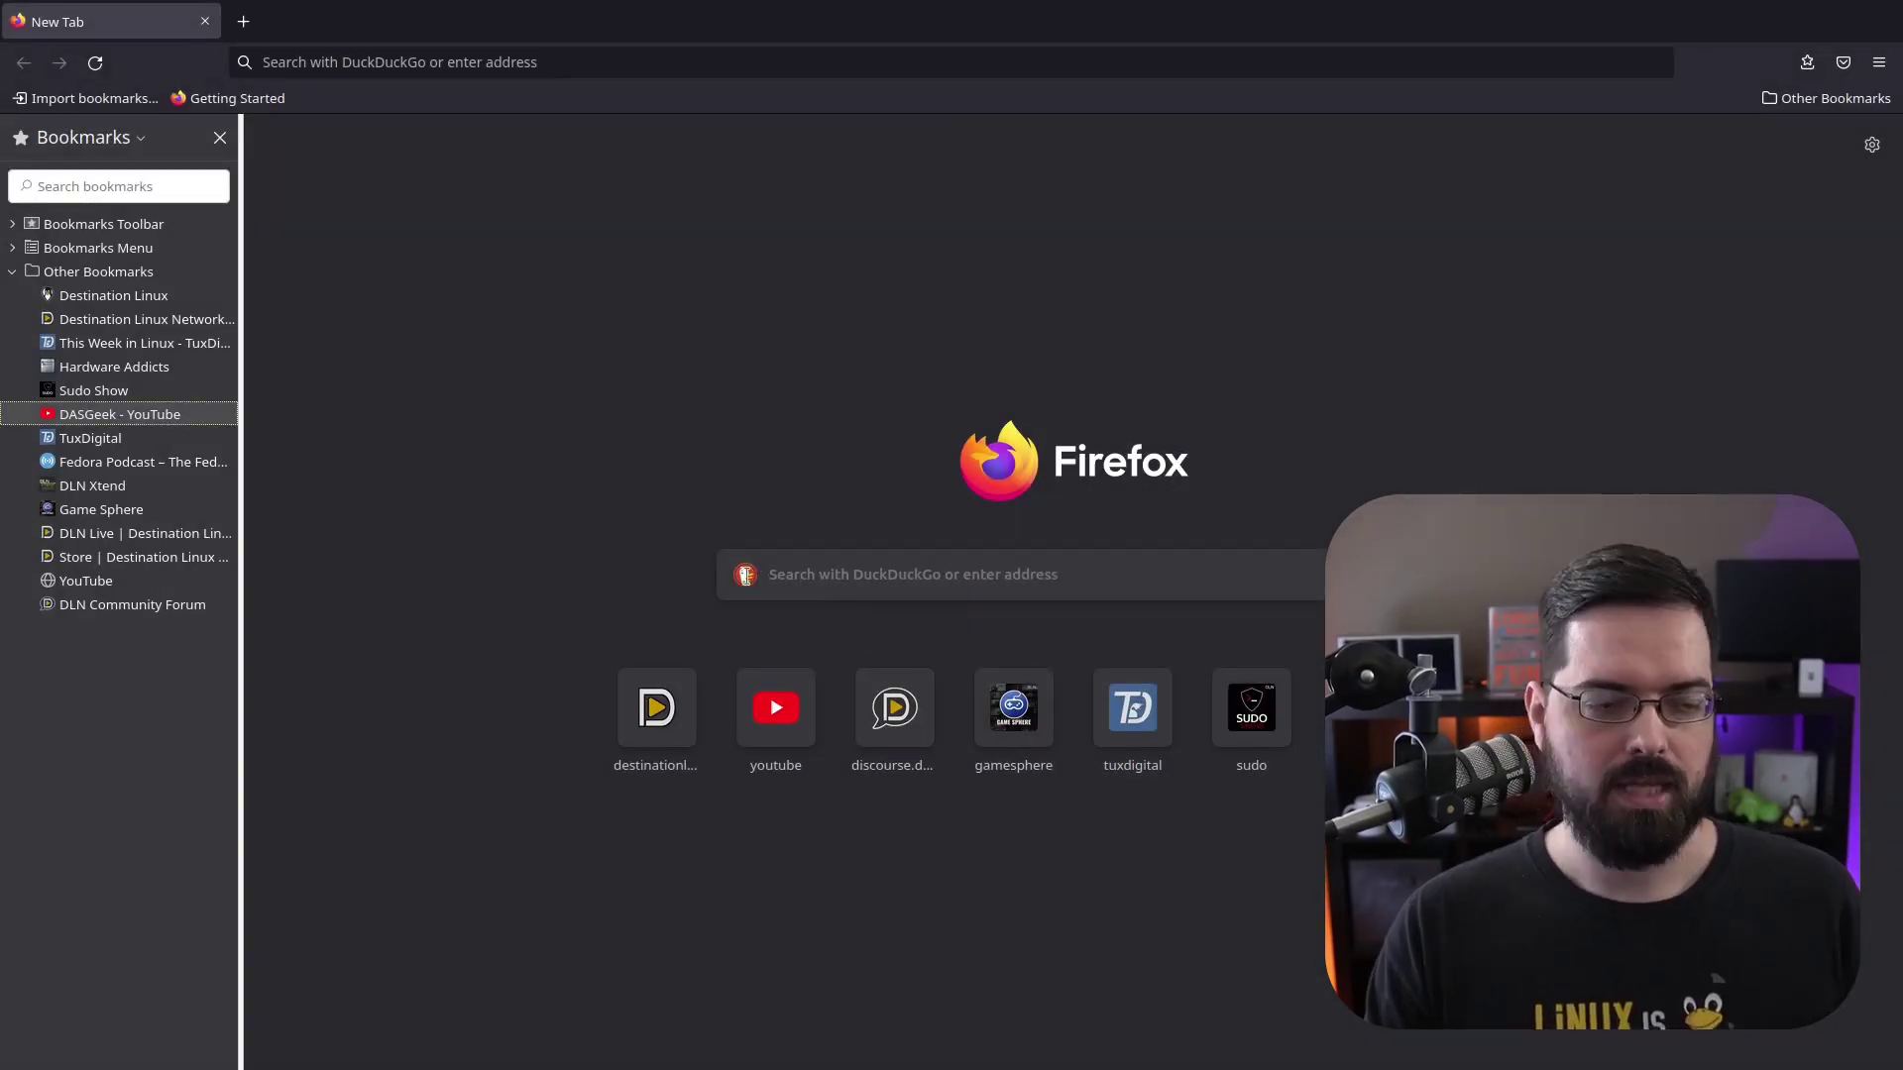
click(134, 186)
text(dln)
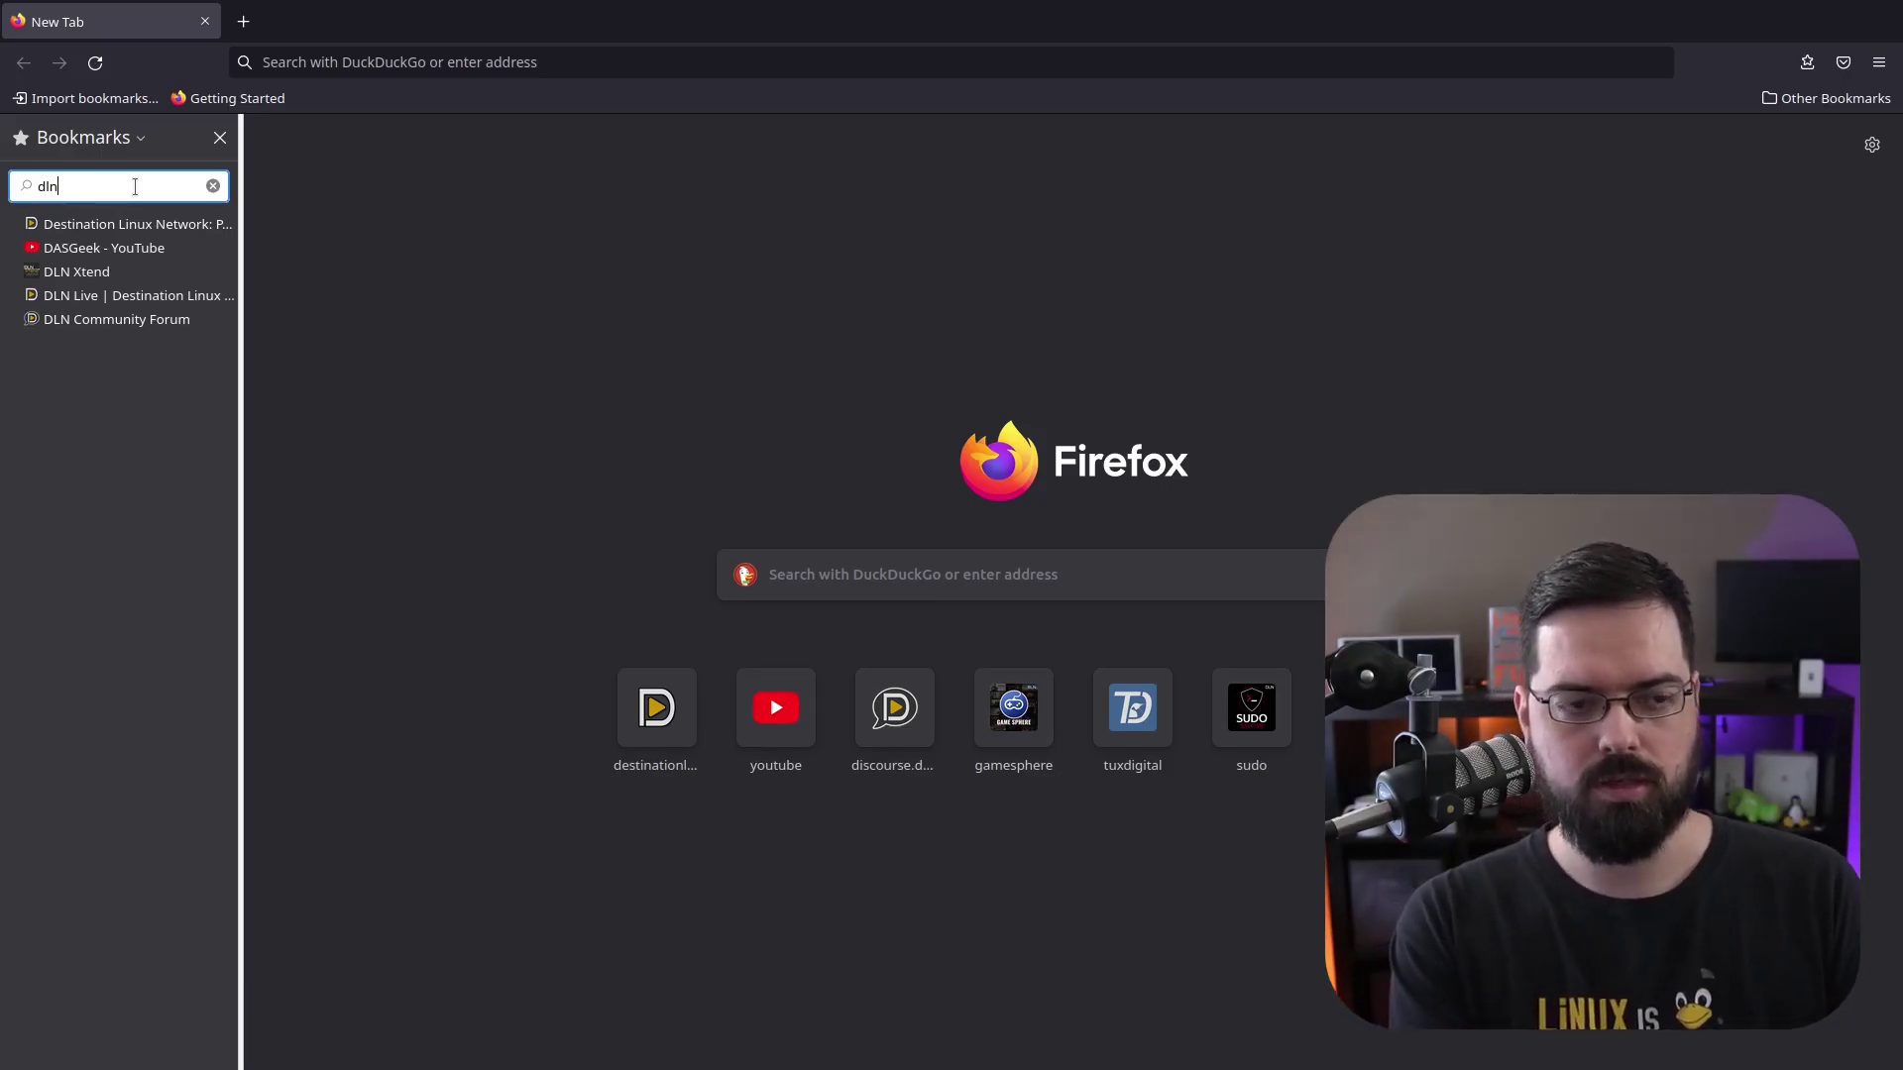
key(ctrl+shift+o)
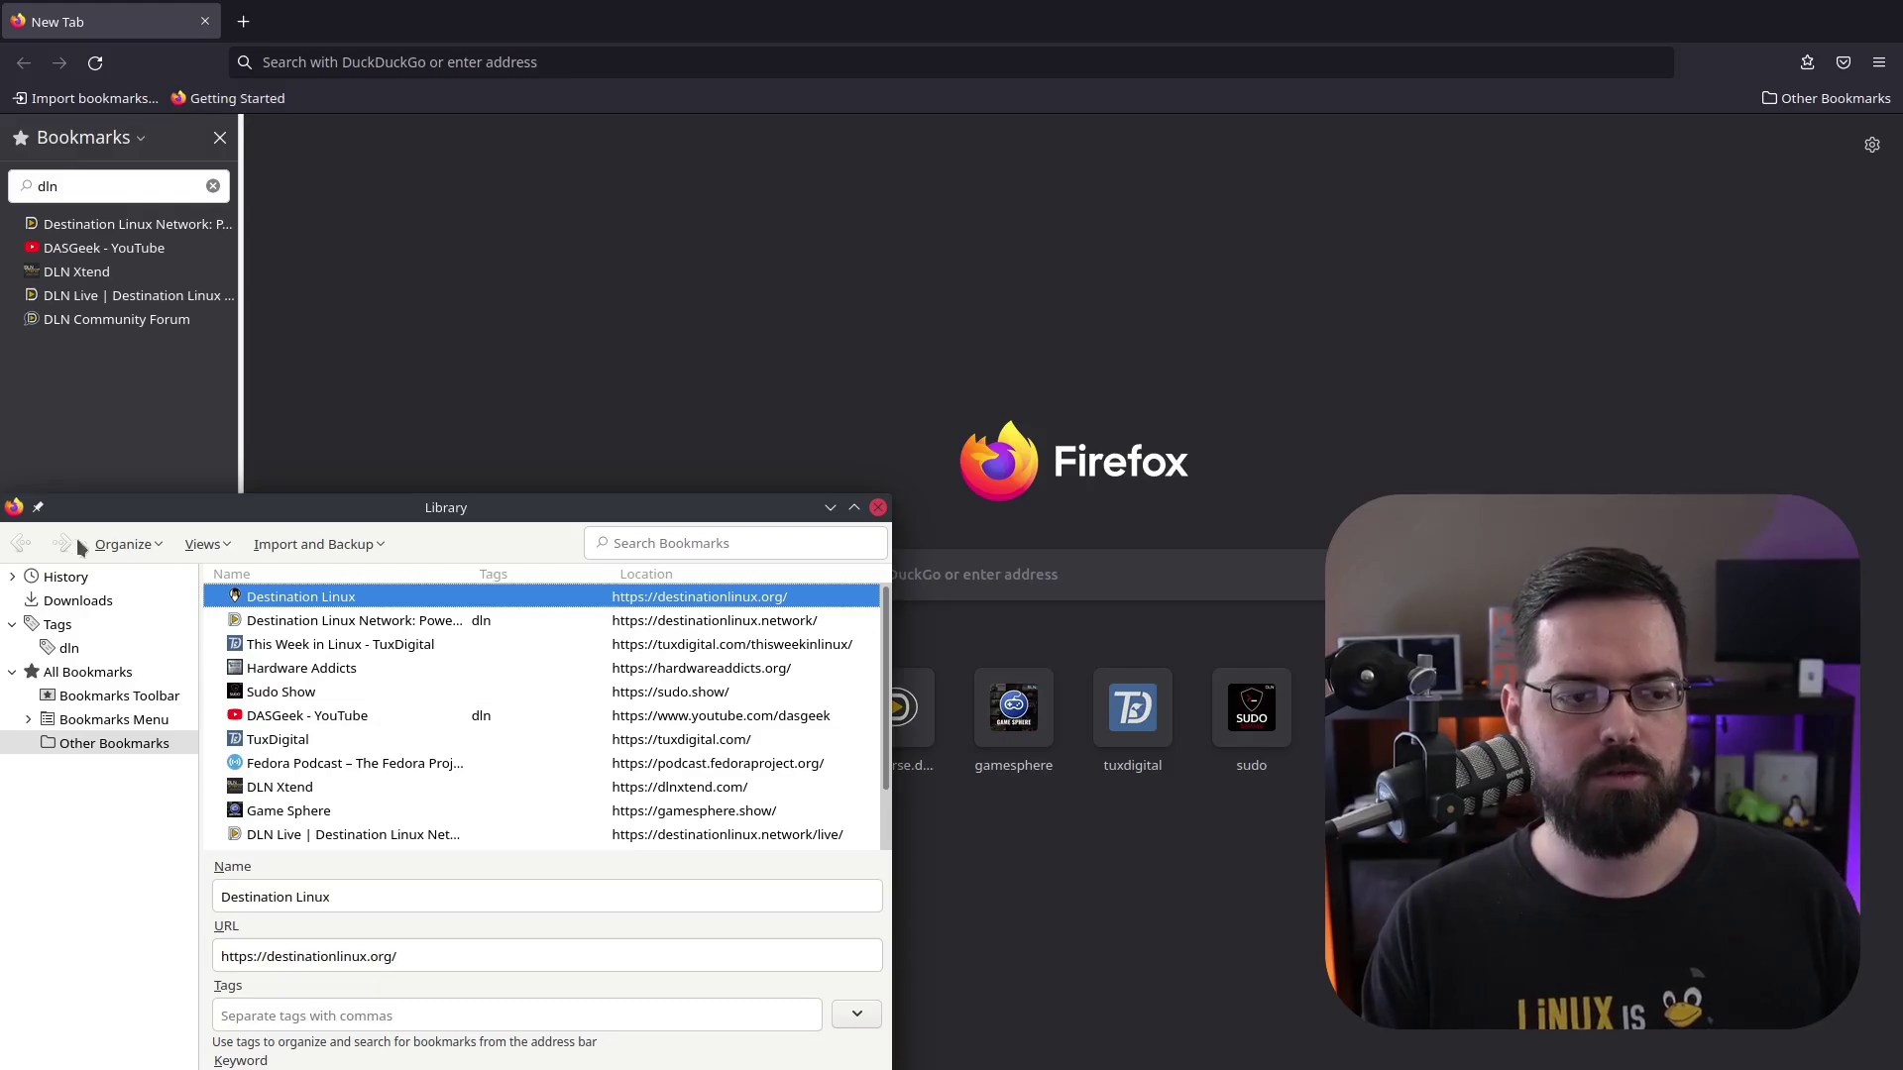
- Move the Library window to the screen centre and view bookmarks grouped by Tags
drag(450, 533, 990, 321)
click(619, 414)
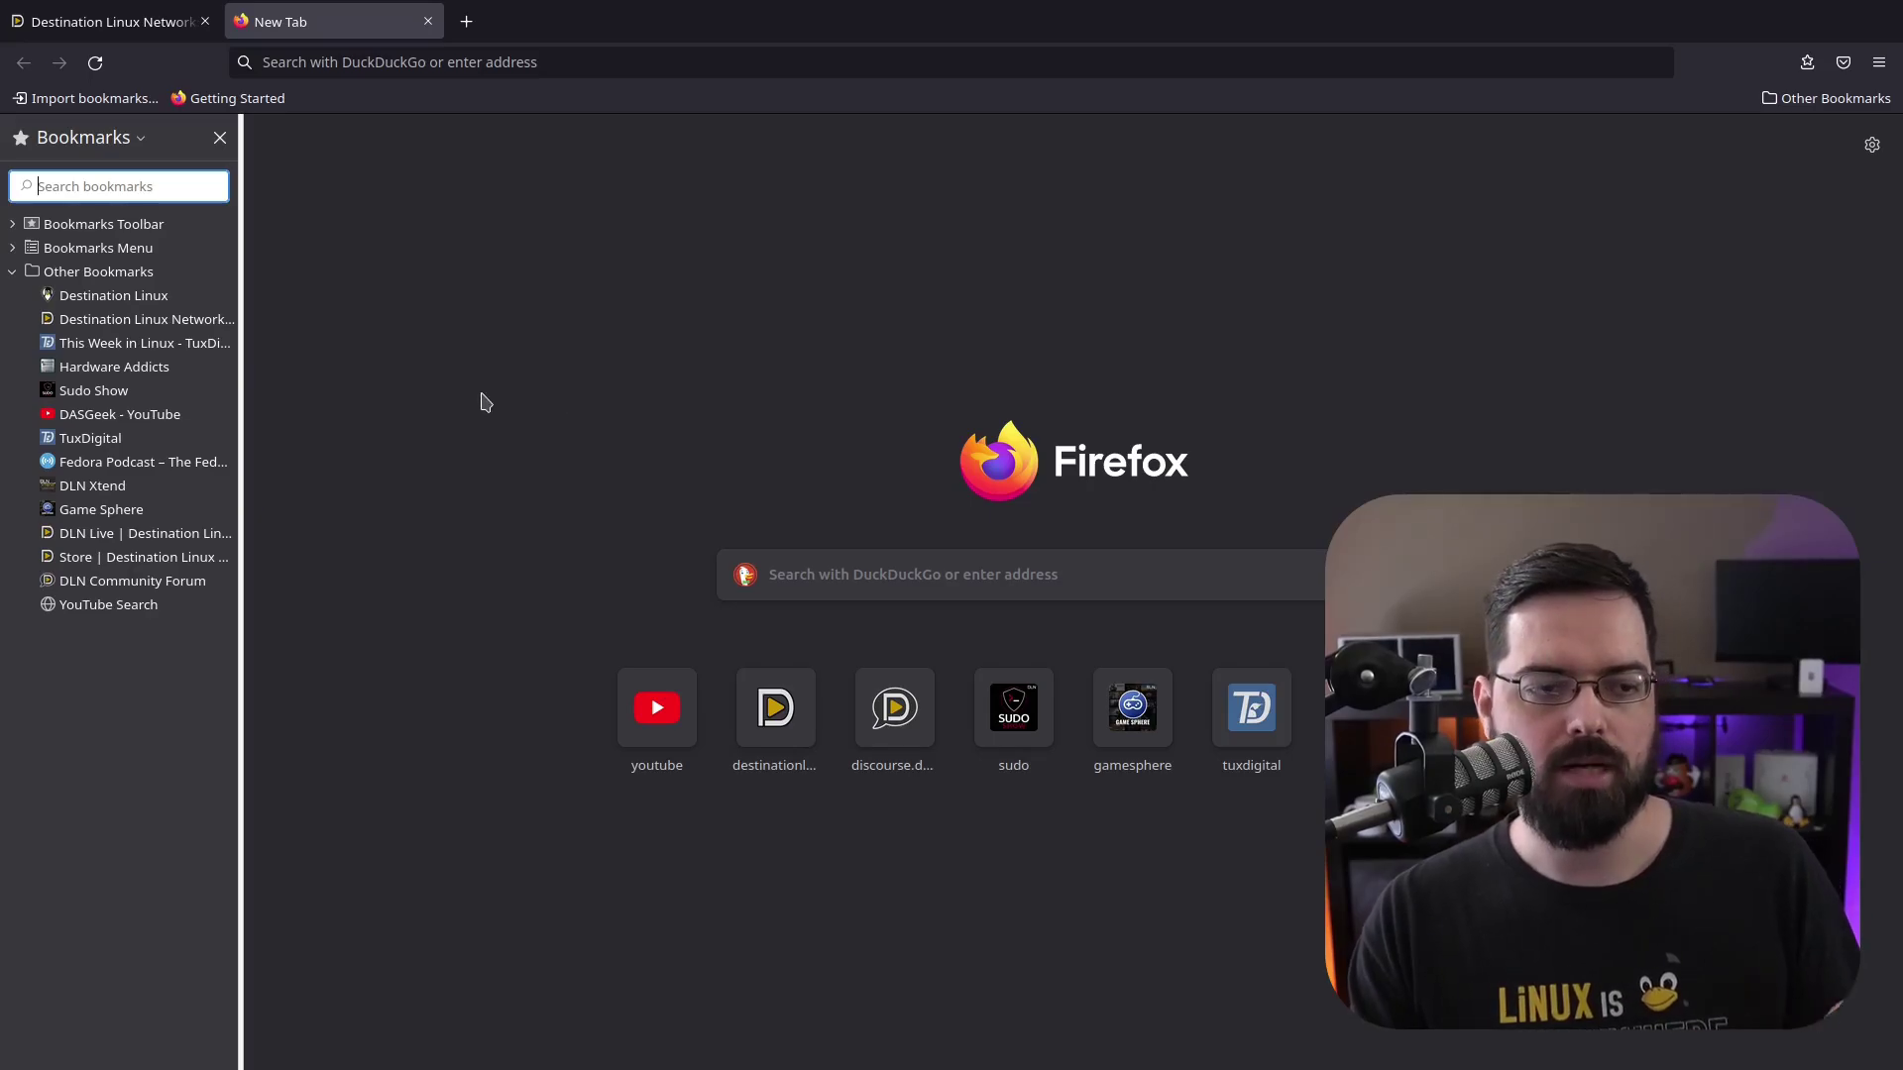
- Give the Hardware Addicts bookmark the keyword 'ha' and save it
right_click(163, 377)
click(250, 478)
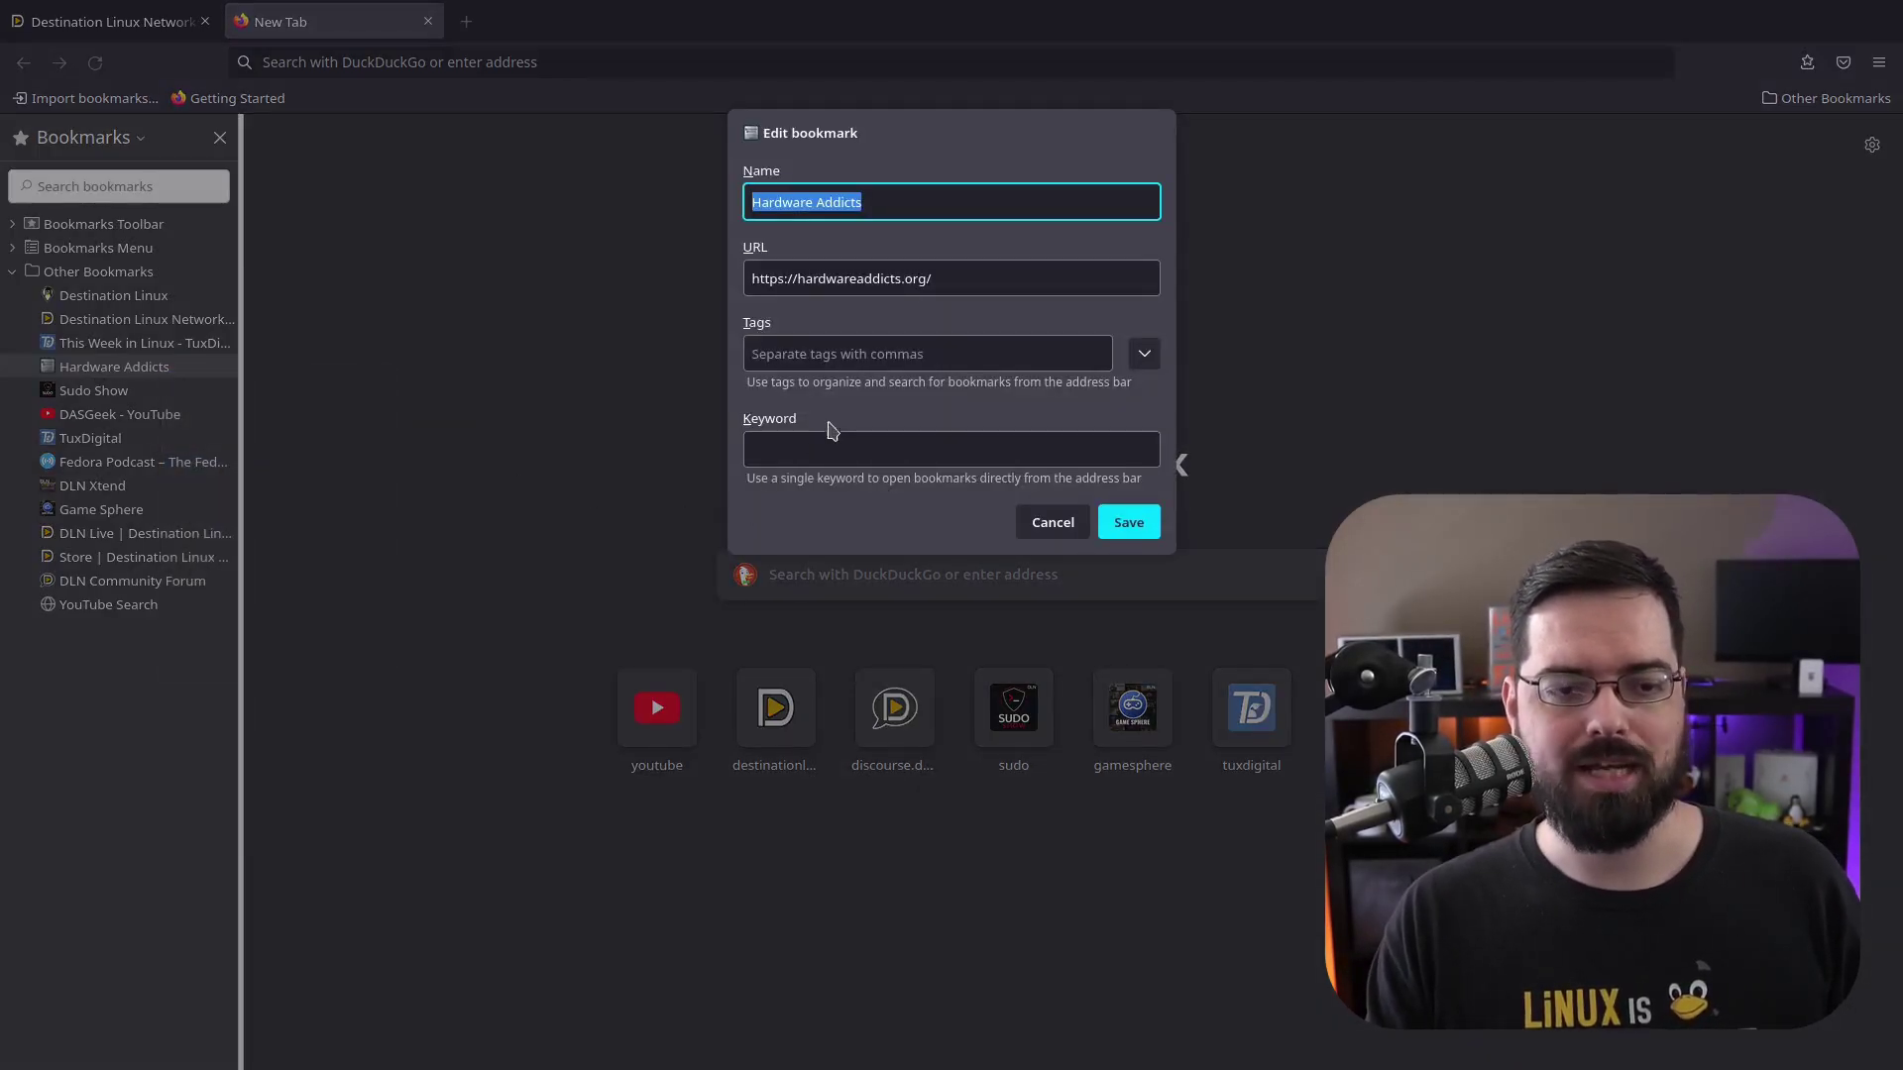
click(852, 453)
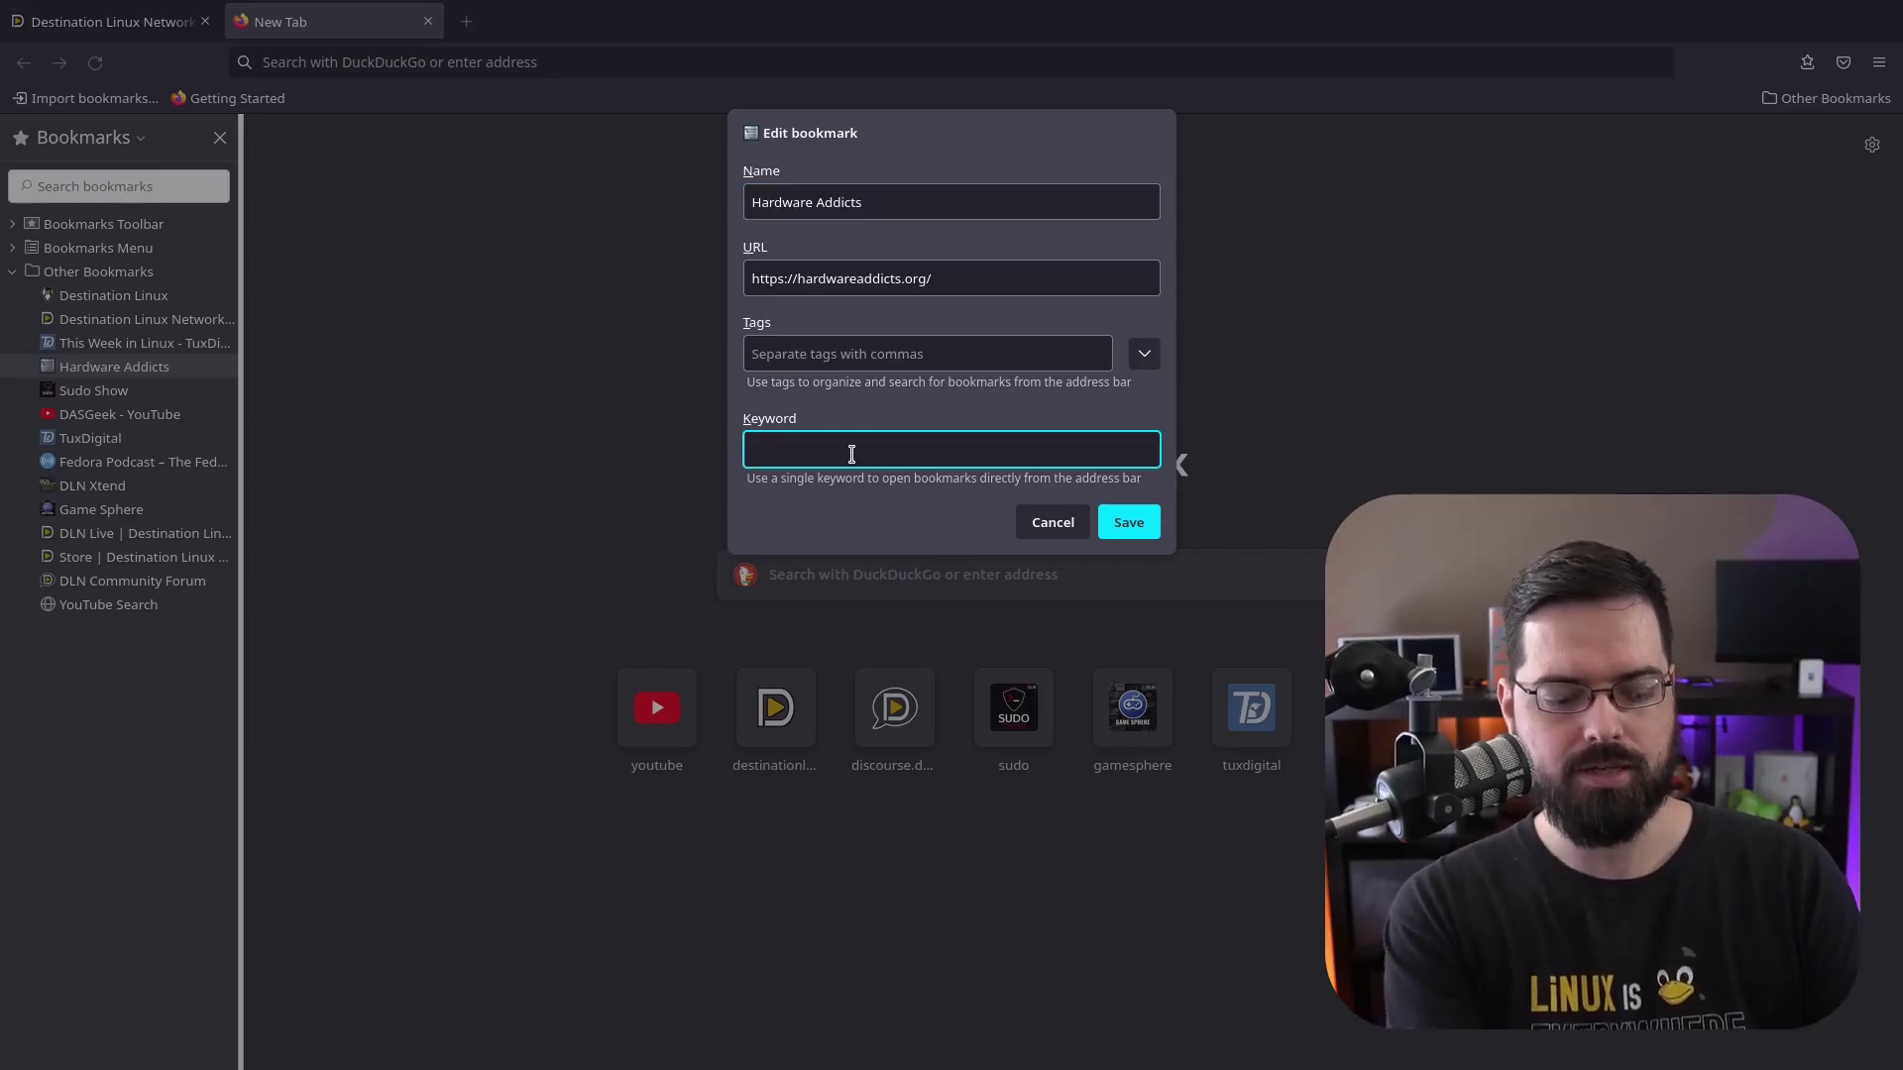
text(ha)
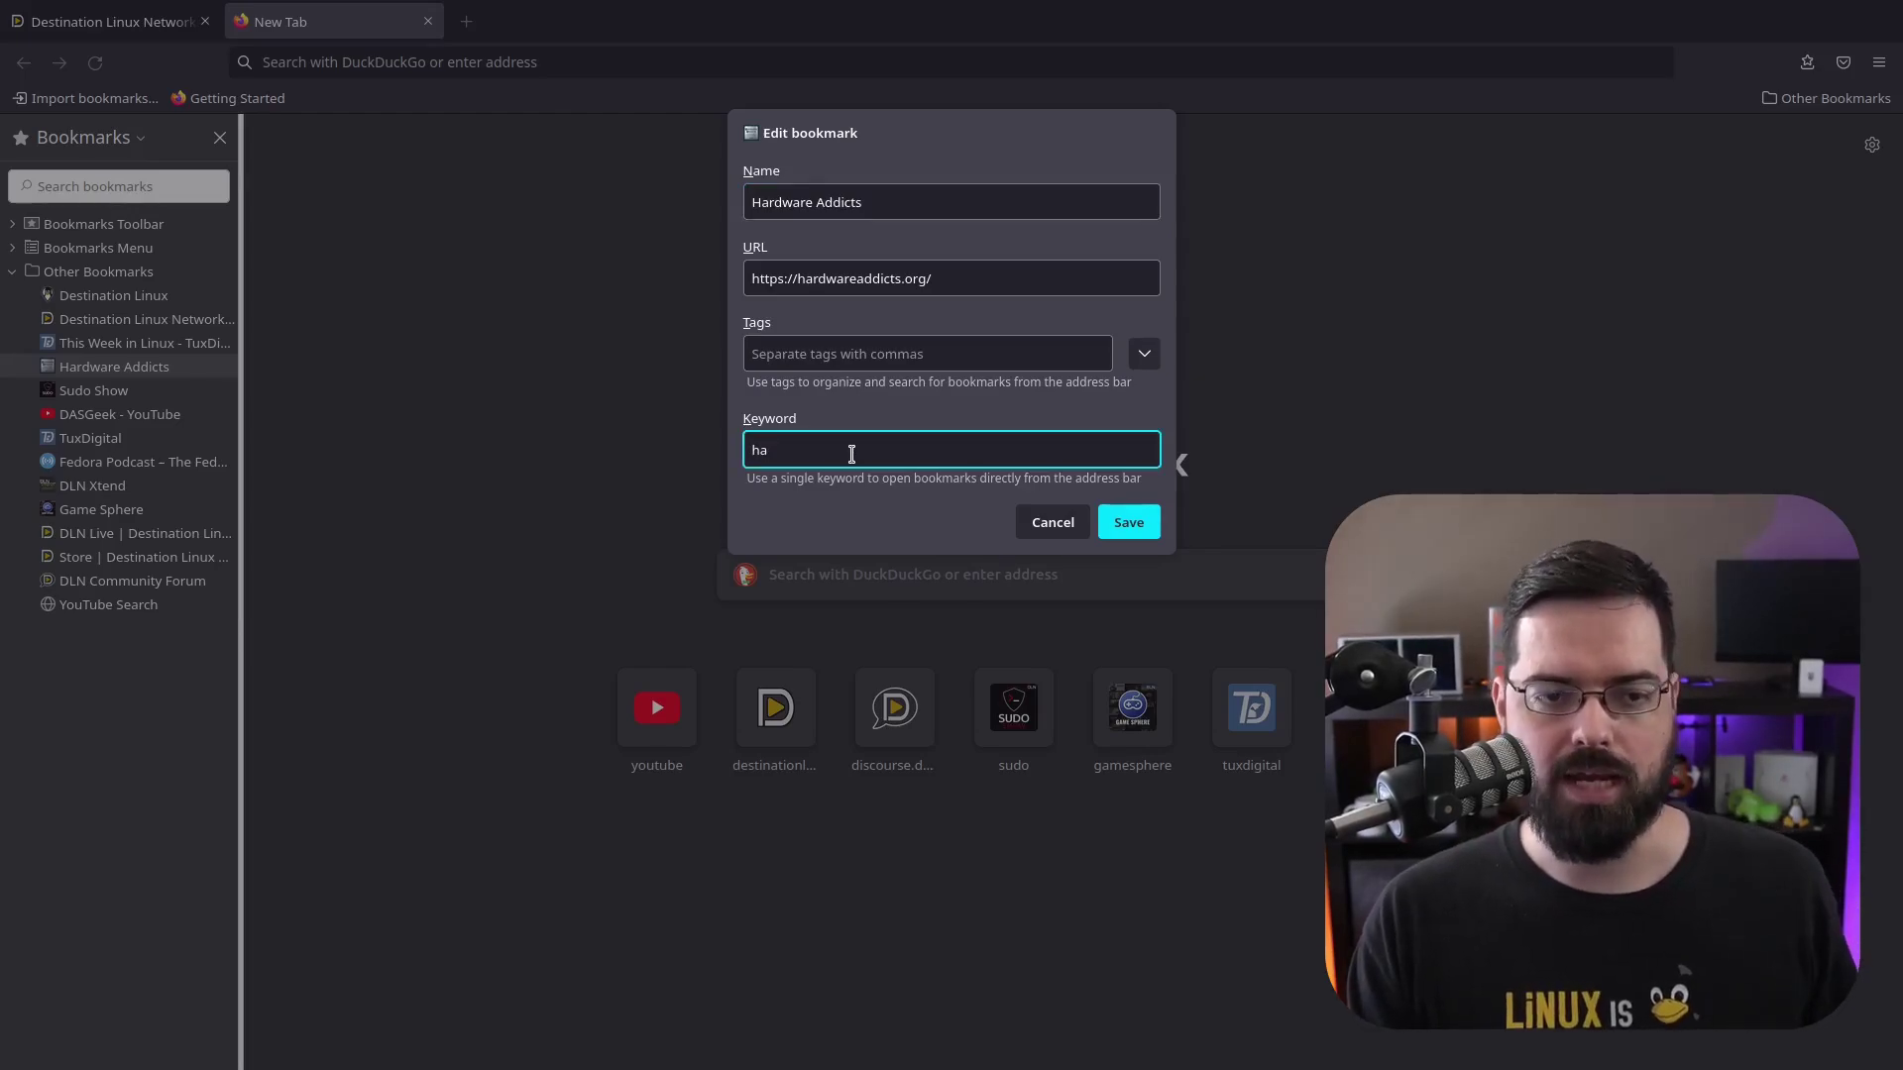
click(1148, 522)
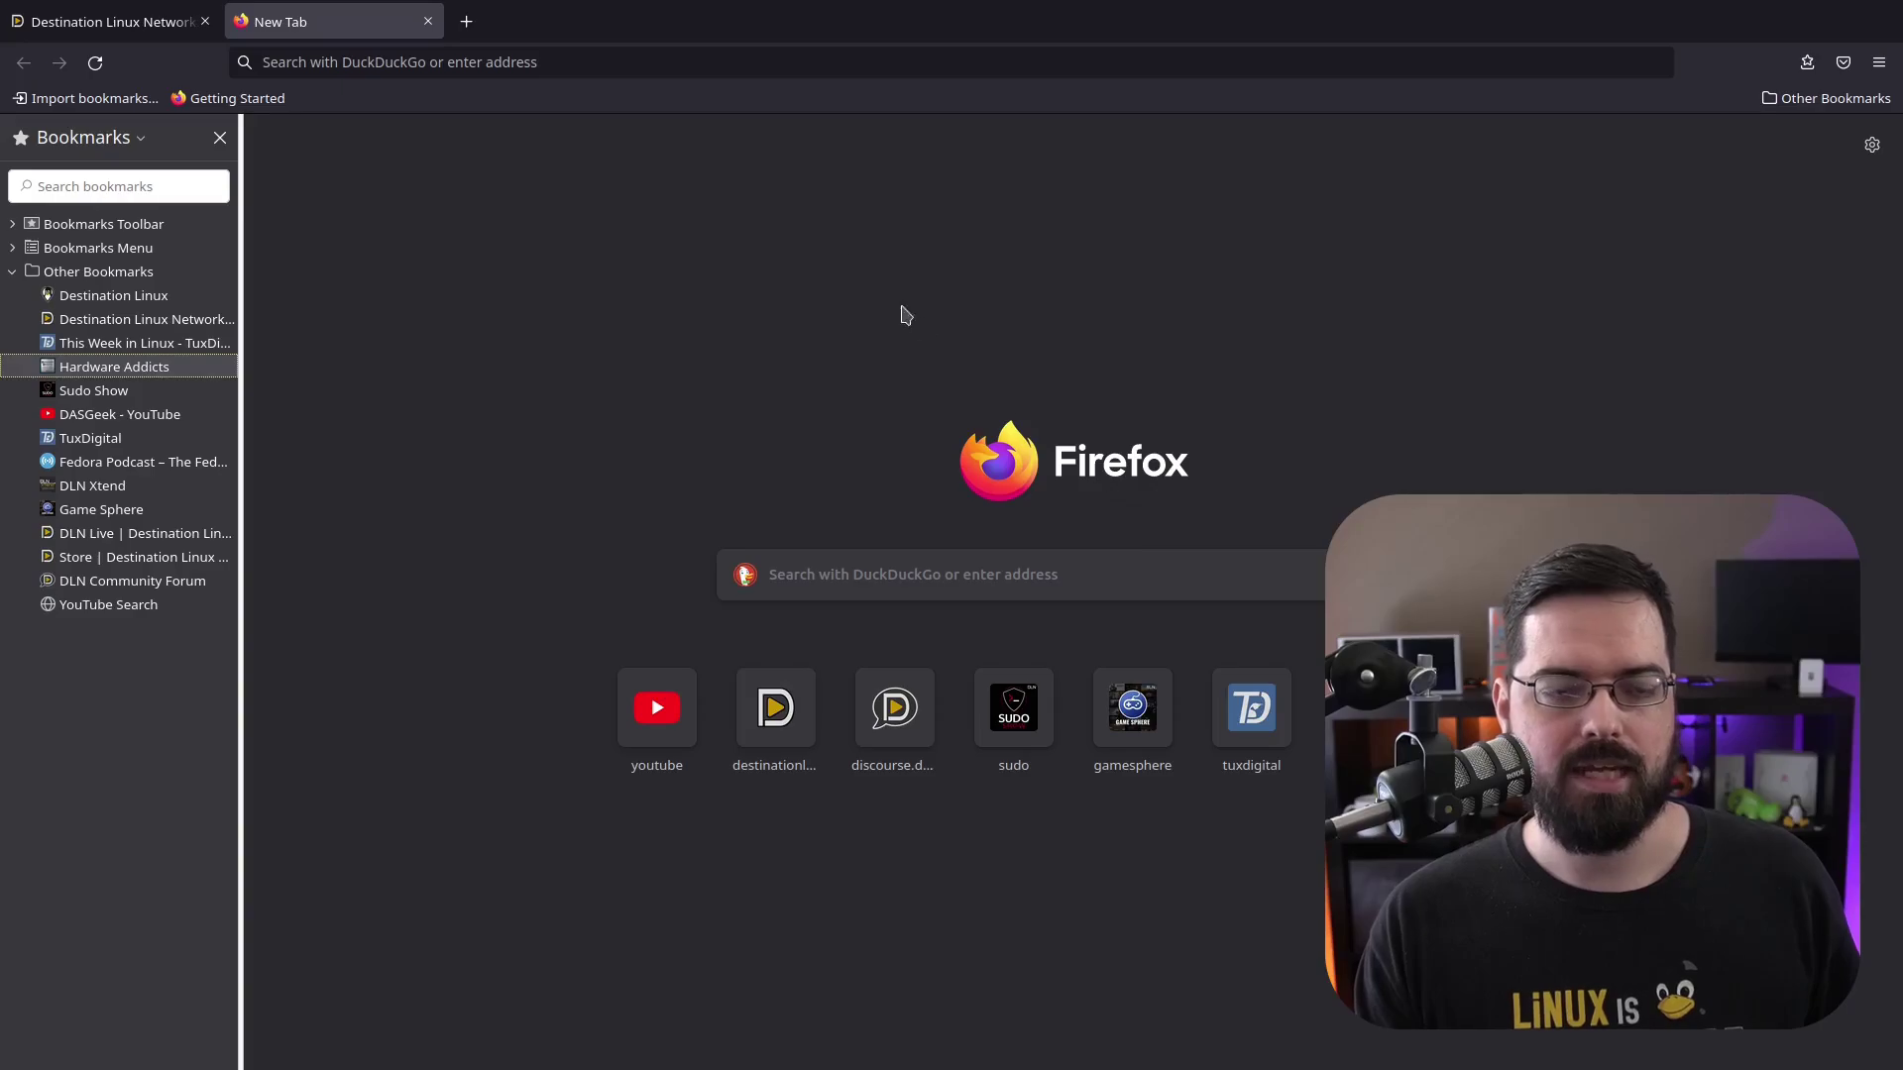
- Enter 'ha' in the address bar to load hardwareaddicts.org
key(ctrl+l)
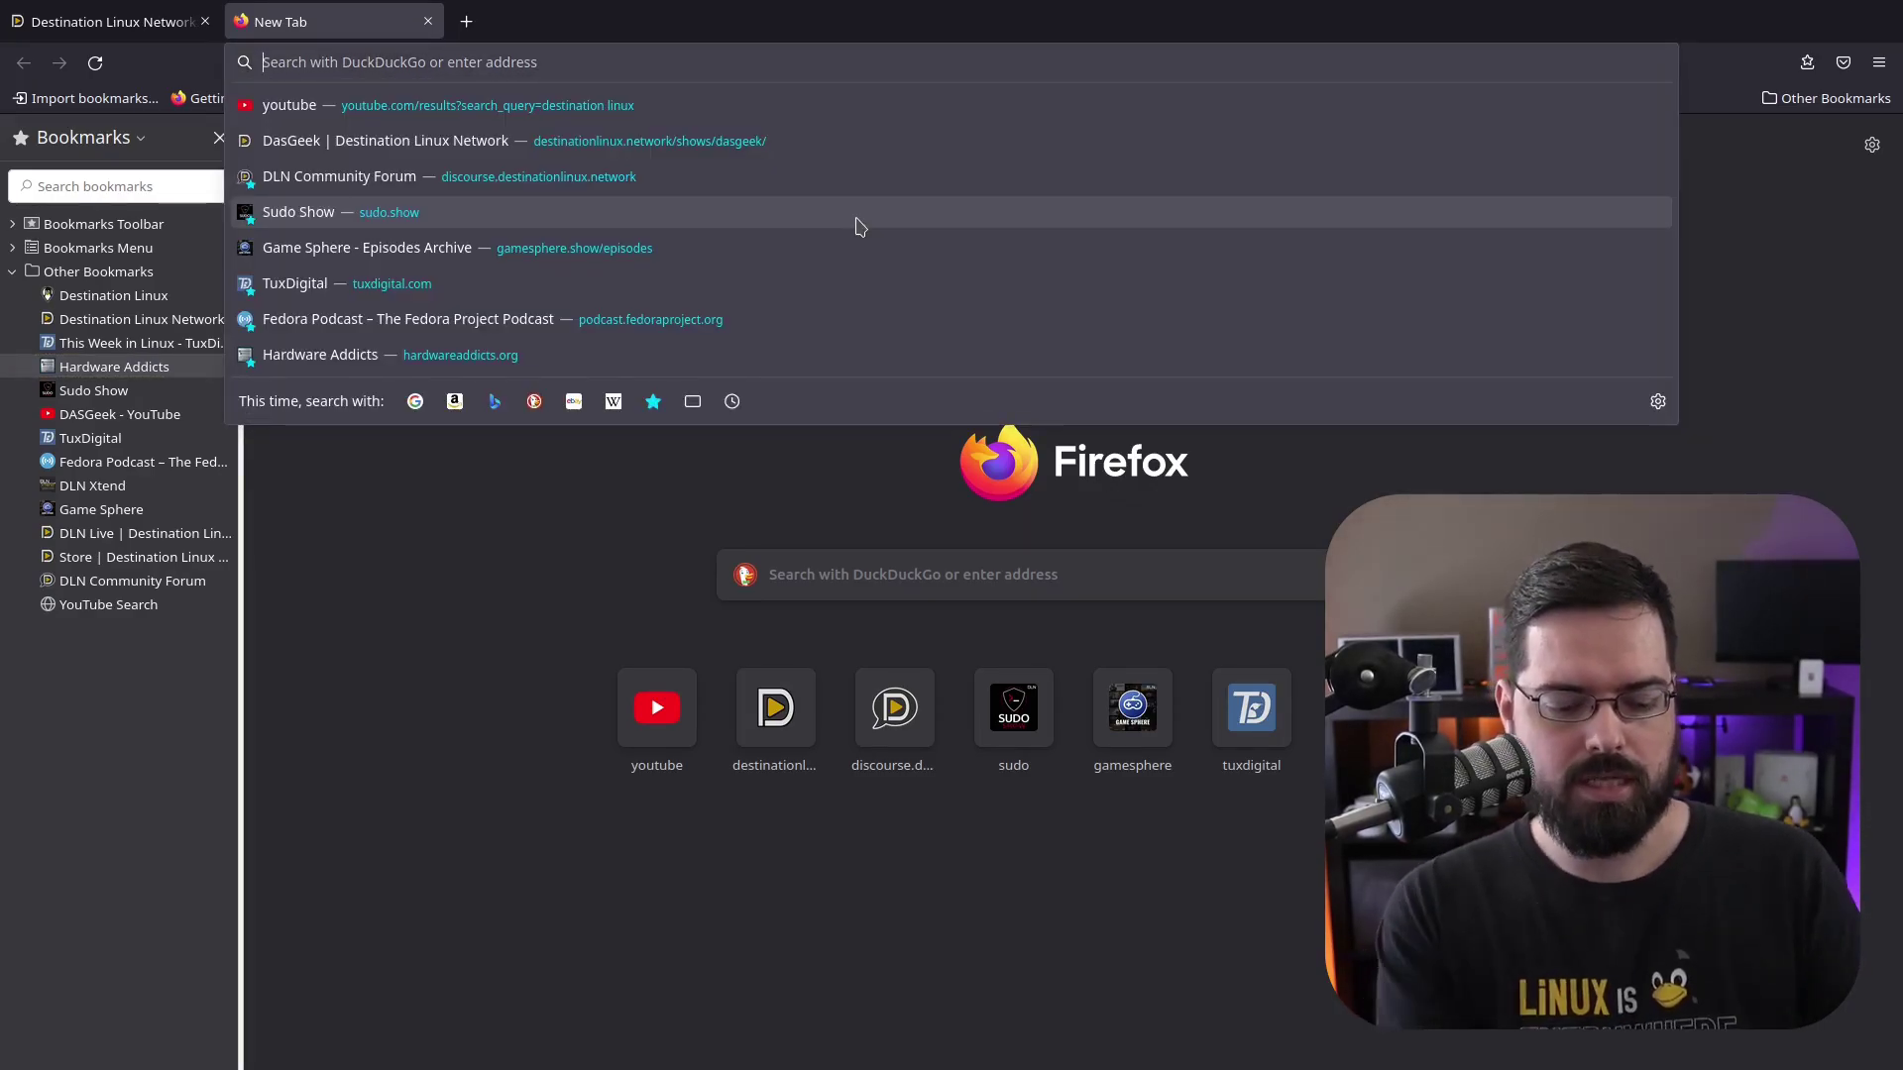
text(ha)
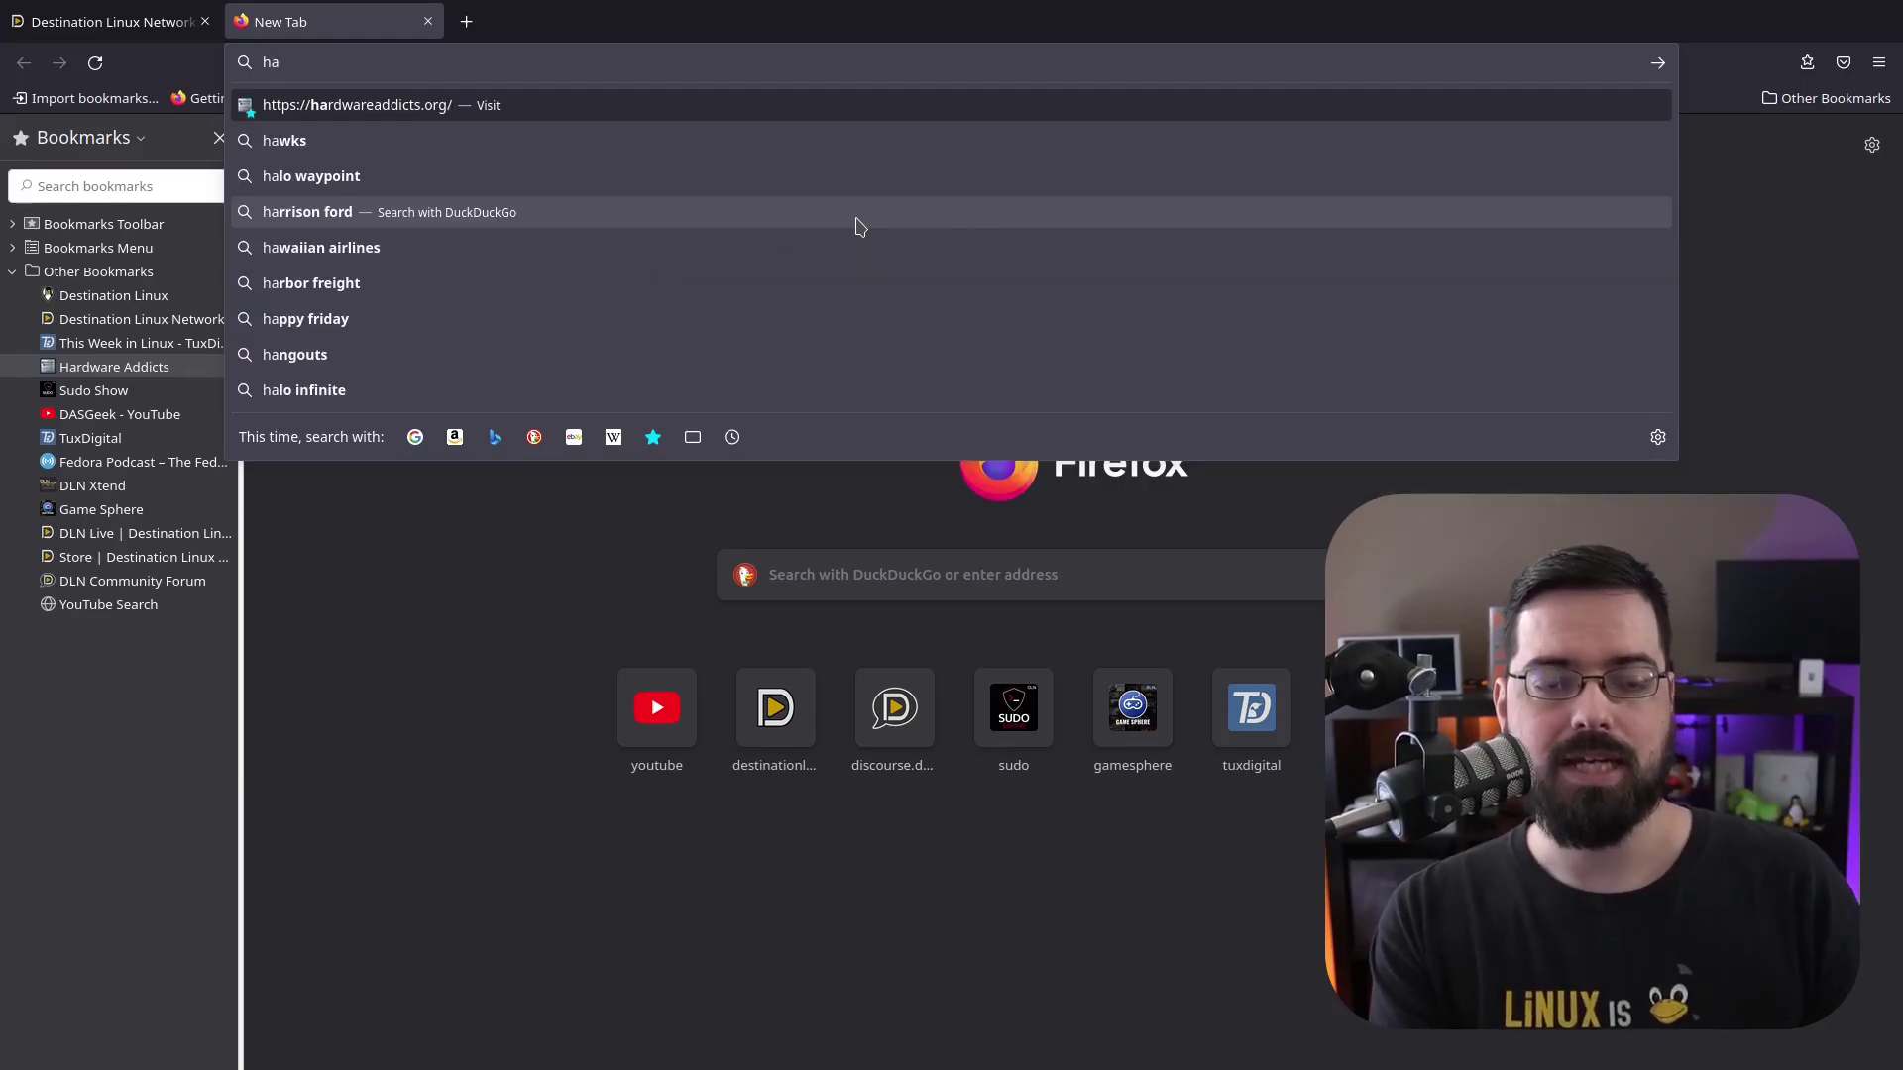
key(Return)
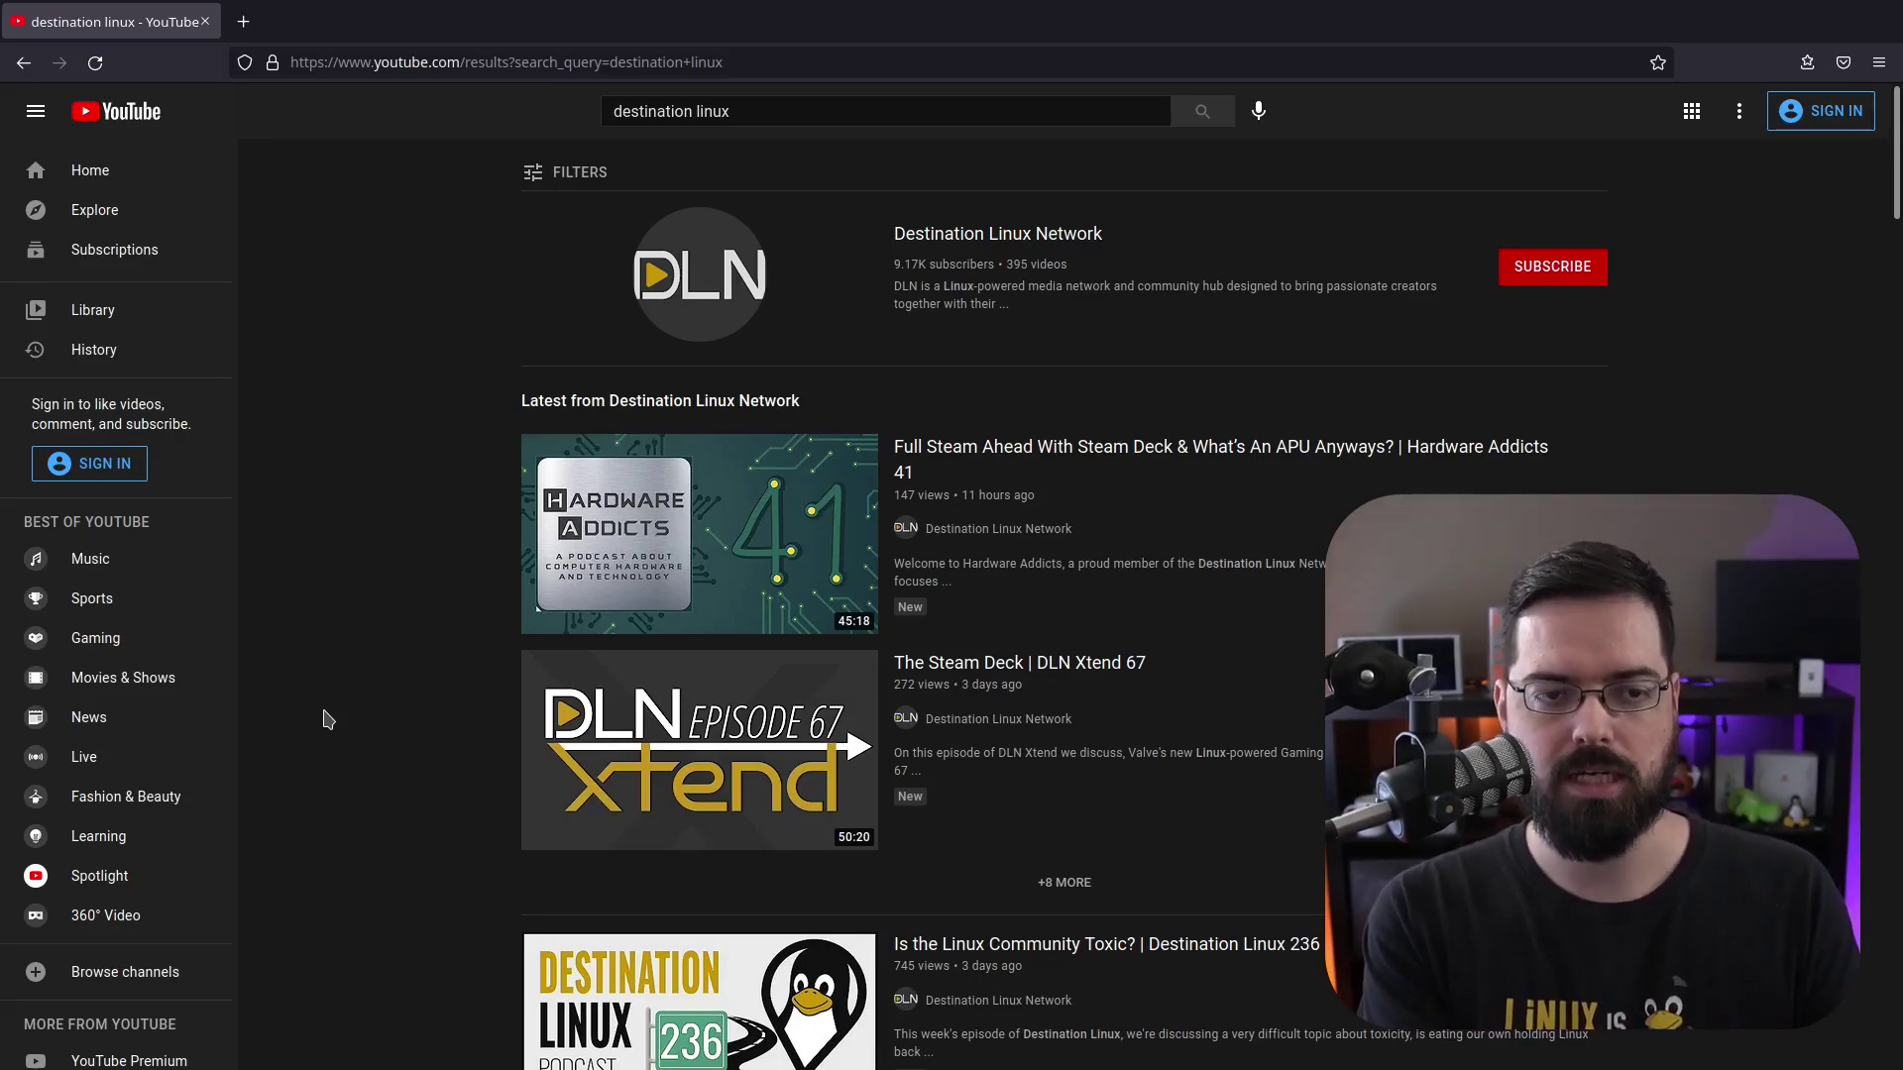
- Bookmark the YouTube 'destination linux' results page and open the Bookmarks sidebar
key(ctrl+l)
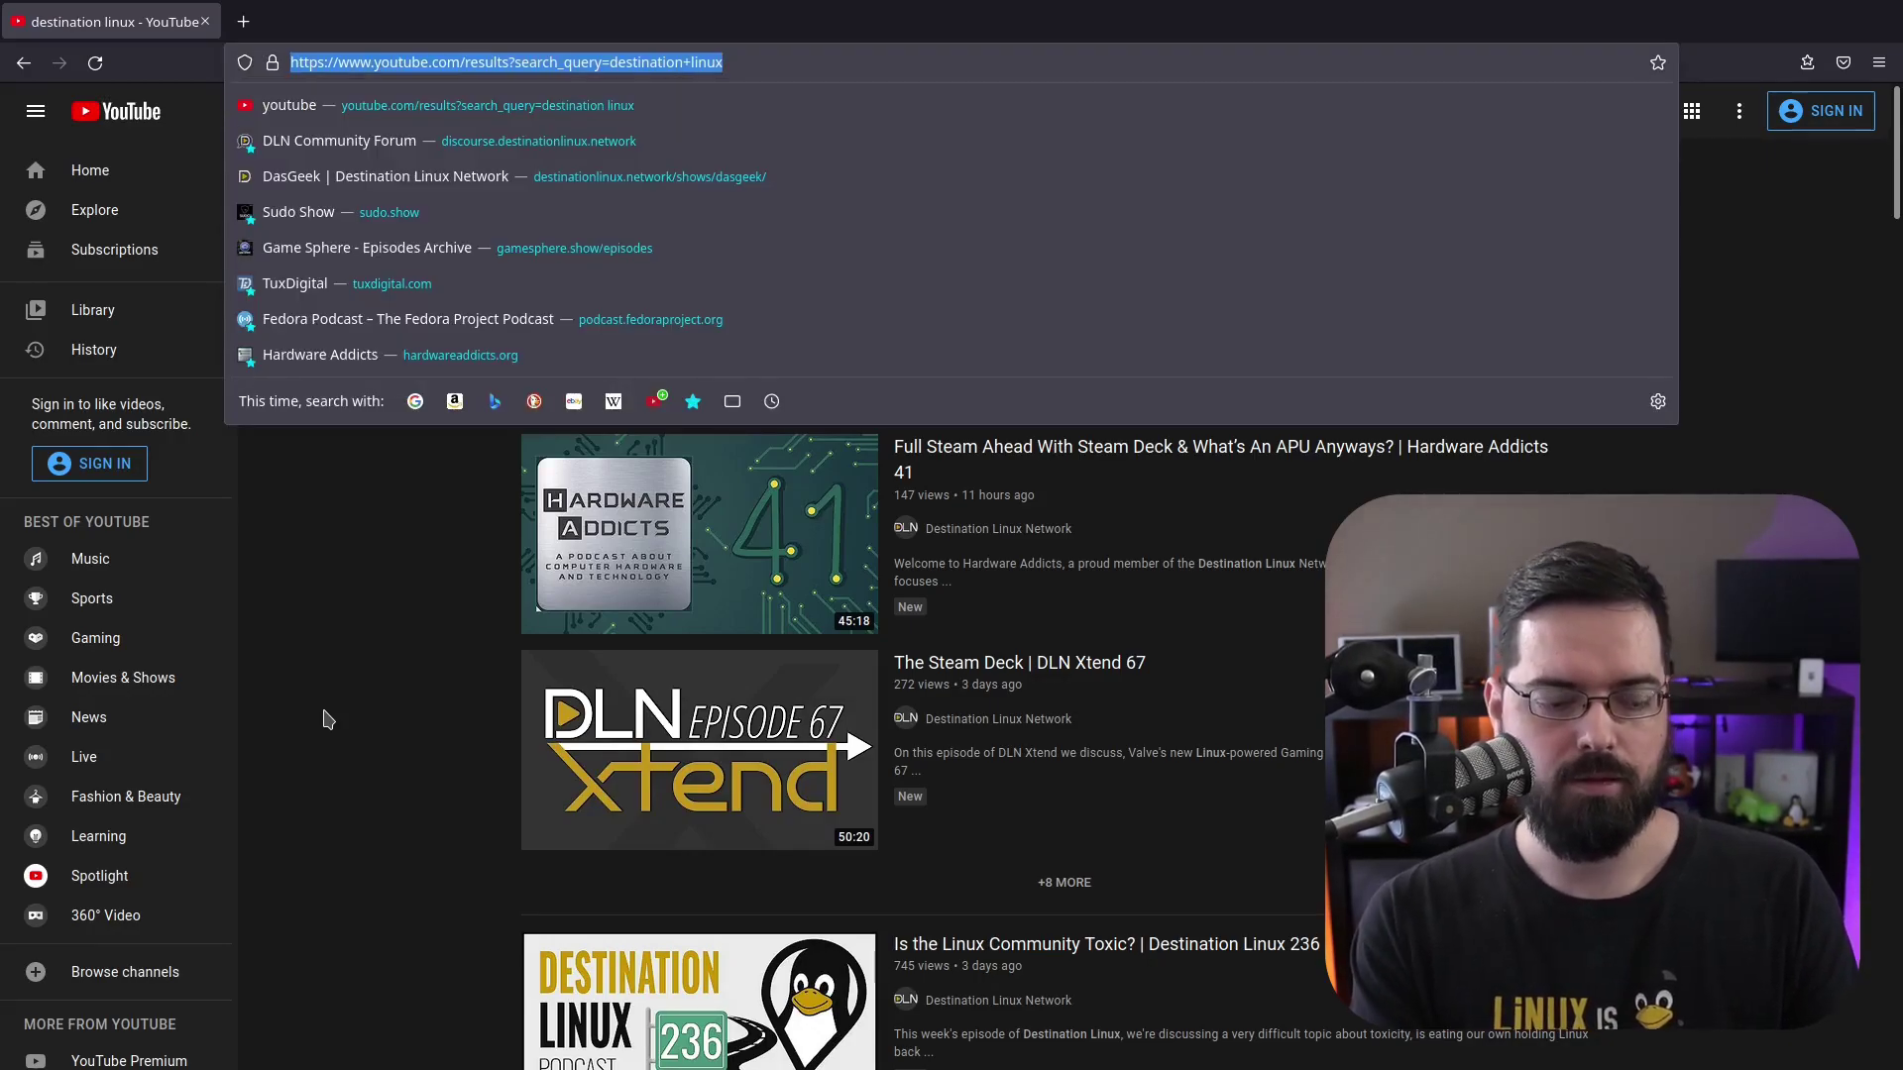
click(327, 719)
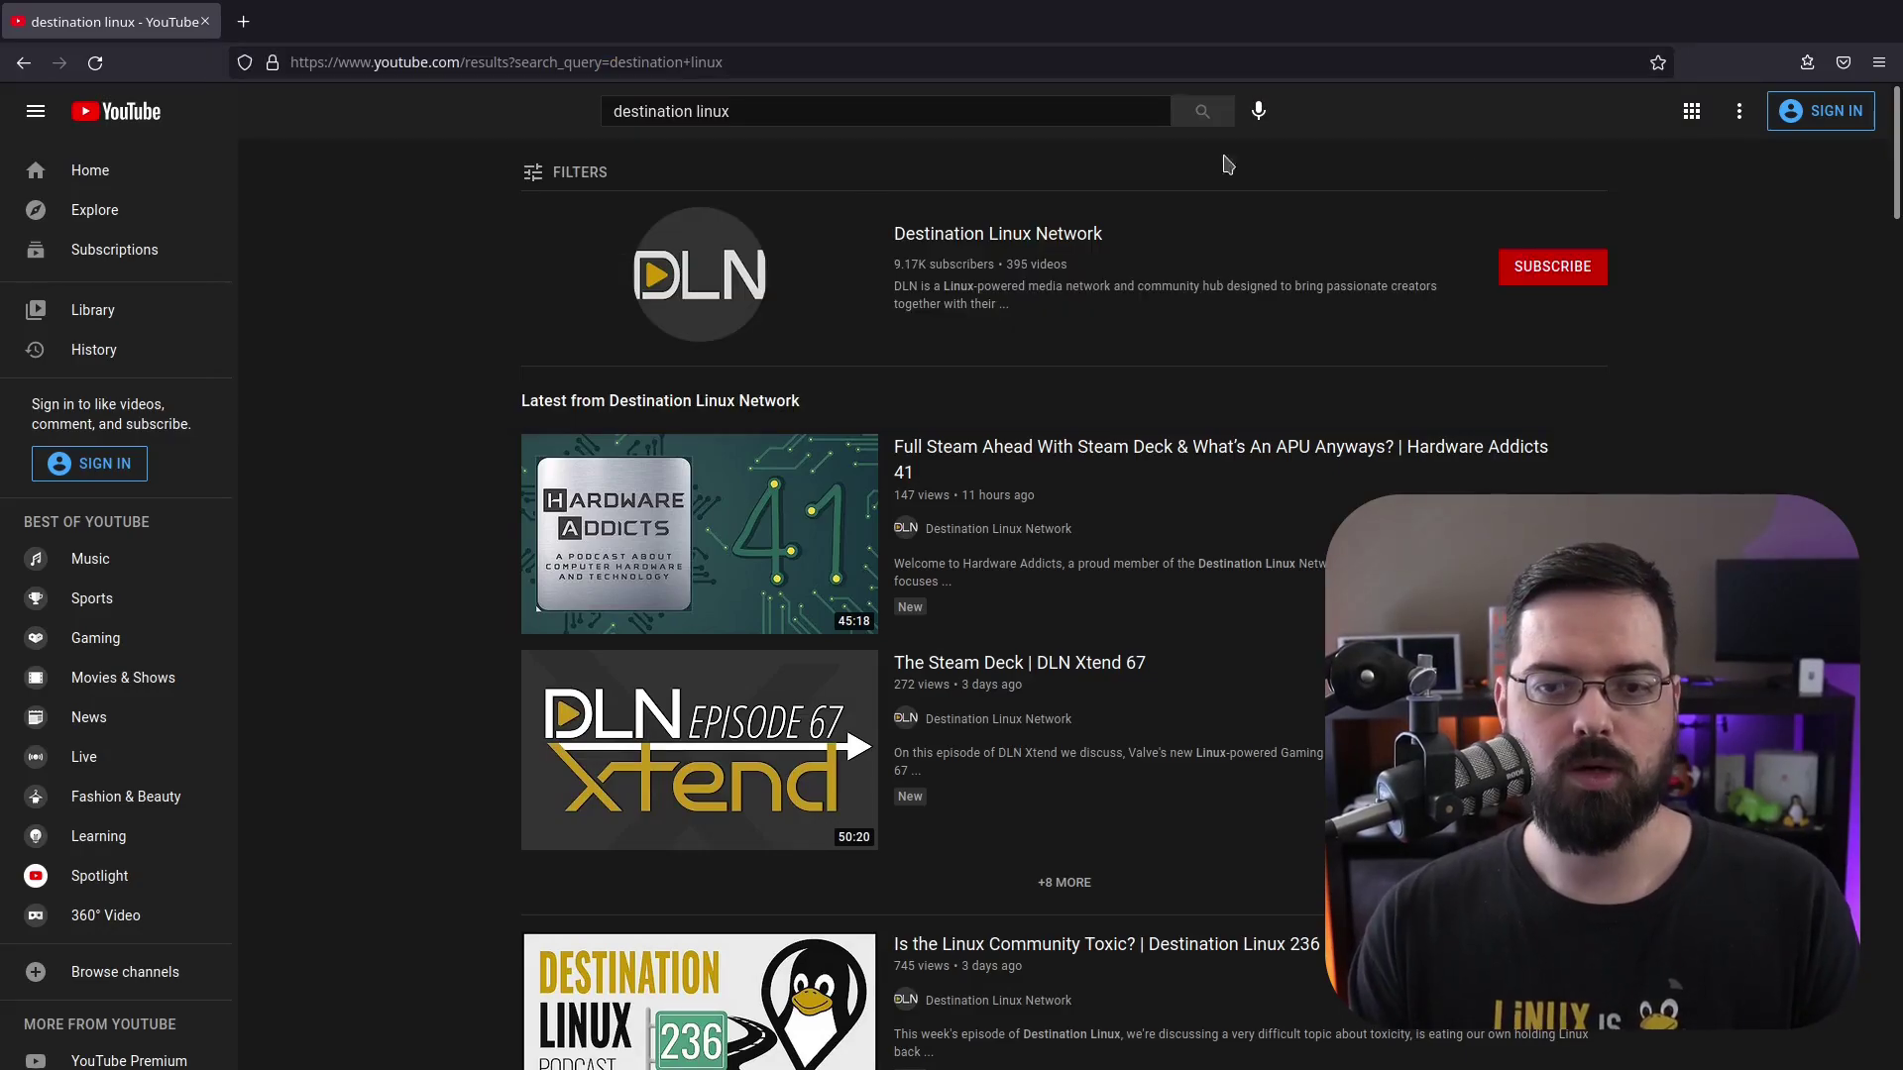
click(1658, 64)
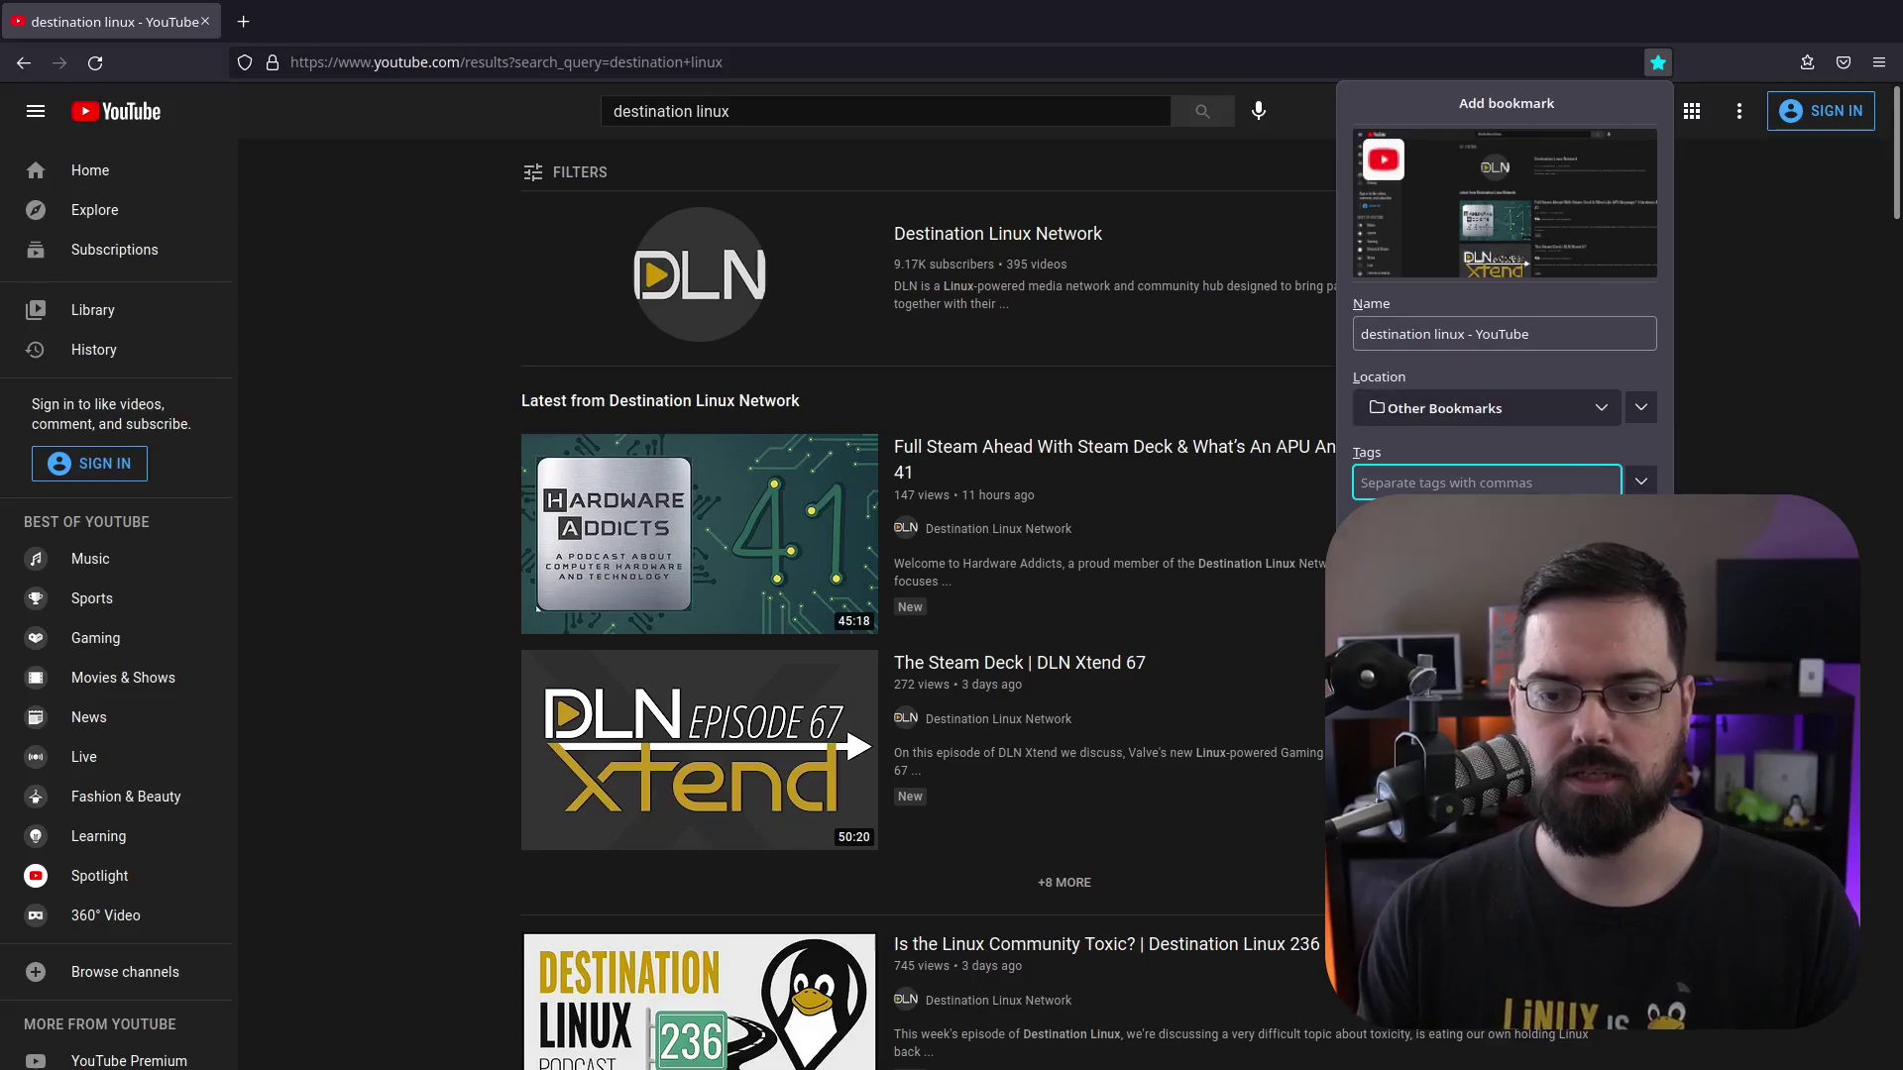
key(Return)
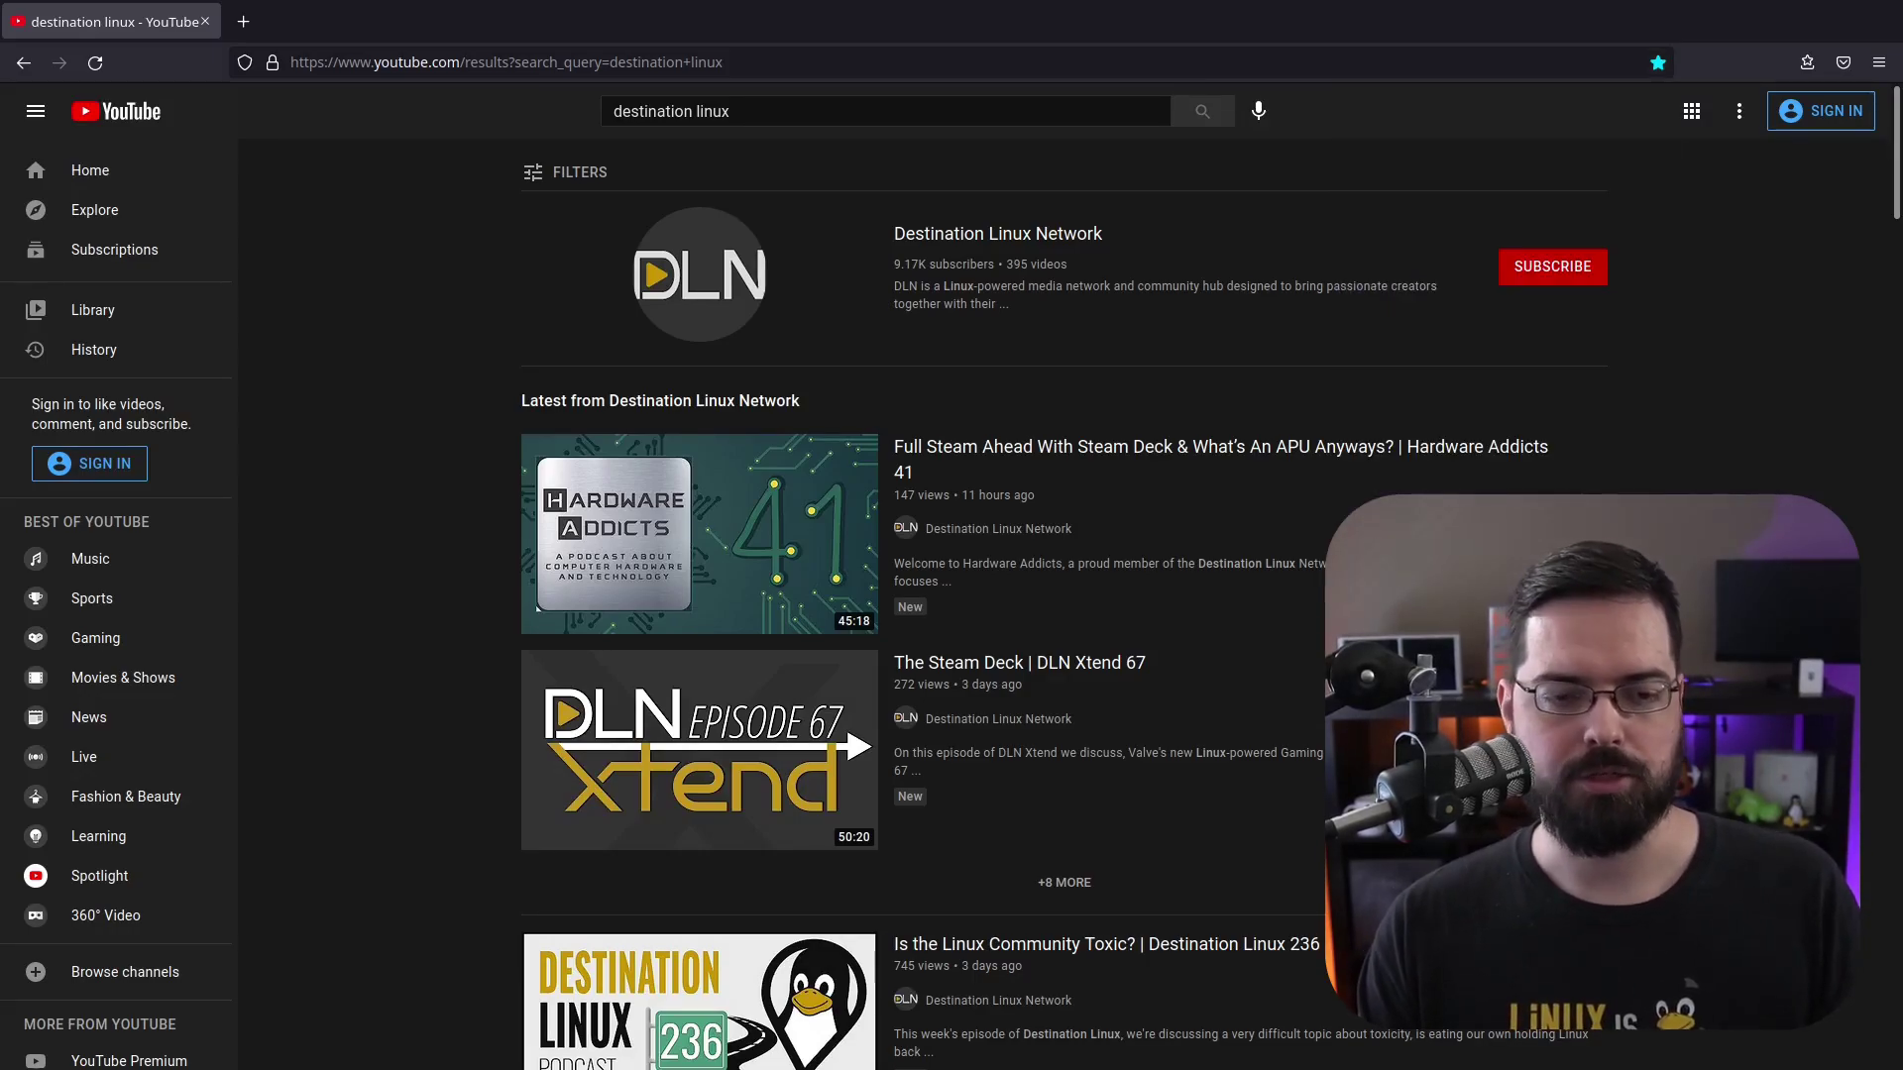
key(ctrl+b)
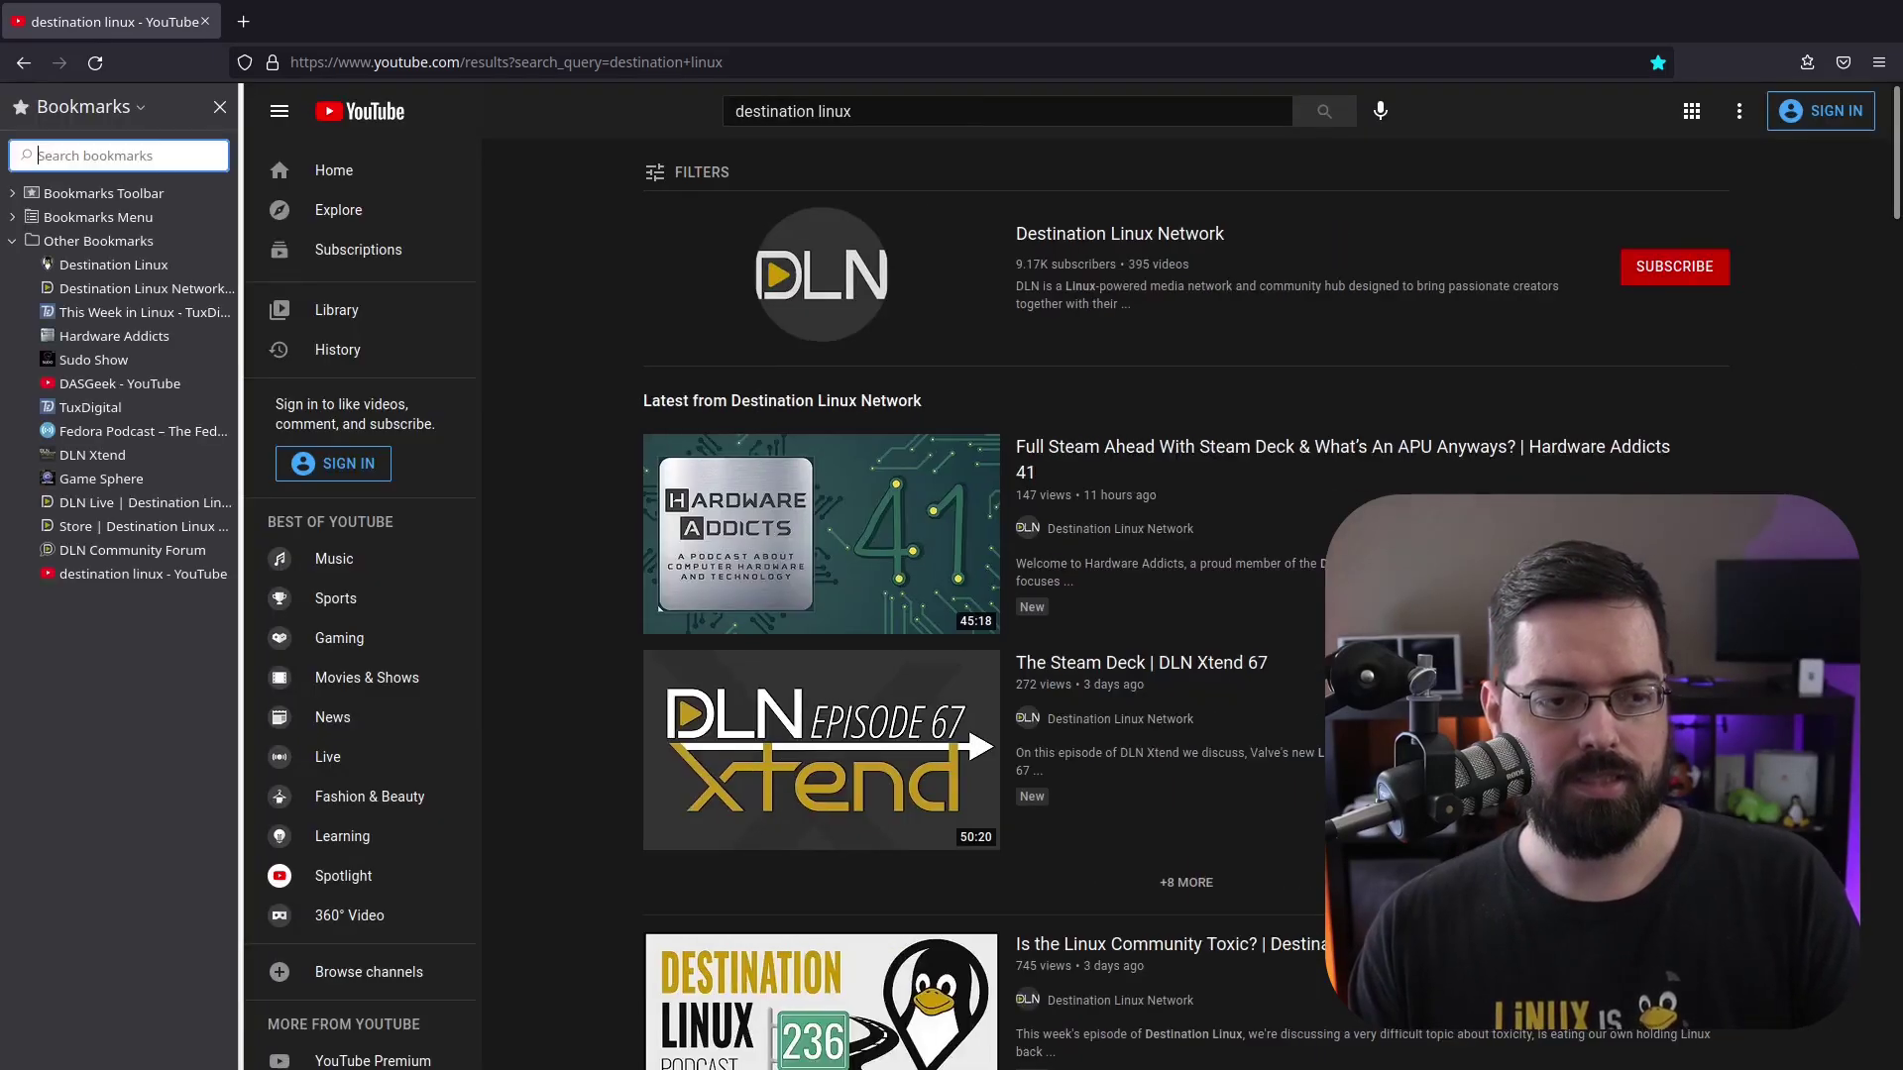
- Give the destination linux - YouTube bookmark keyword 'y' and clear the search terms after search_query=
right_click(211, 583)
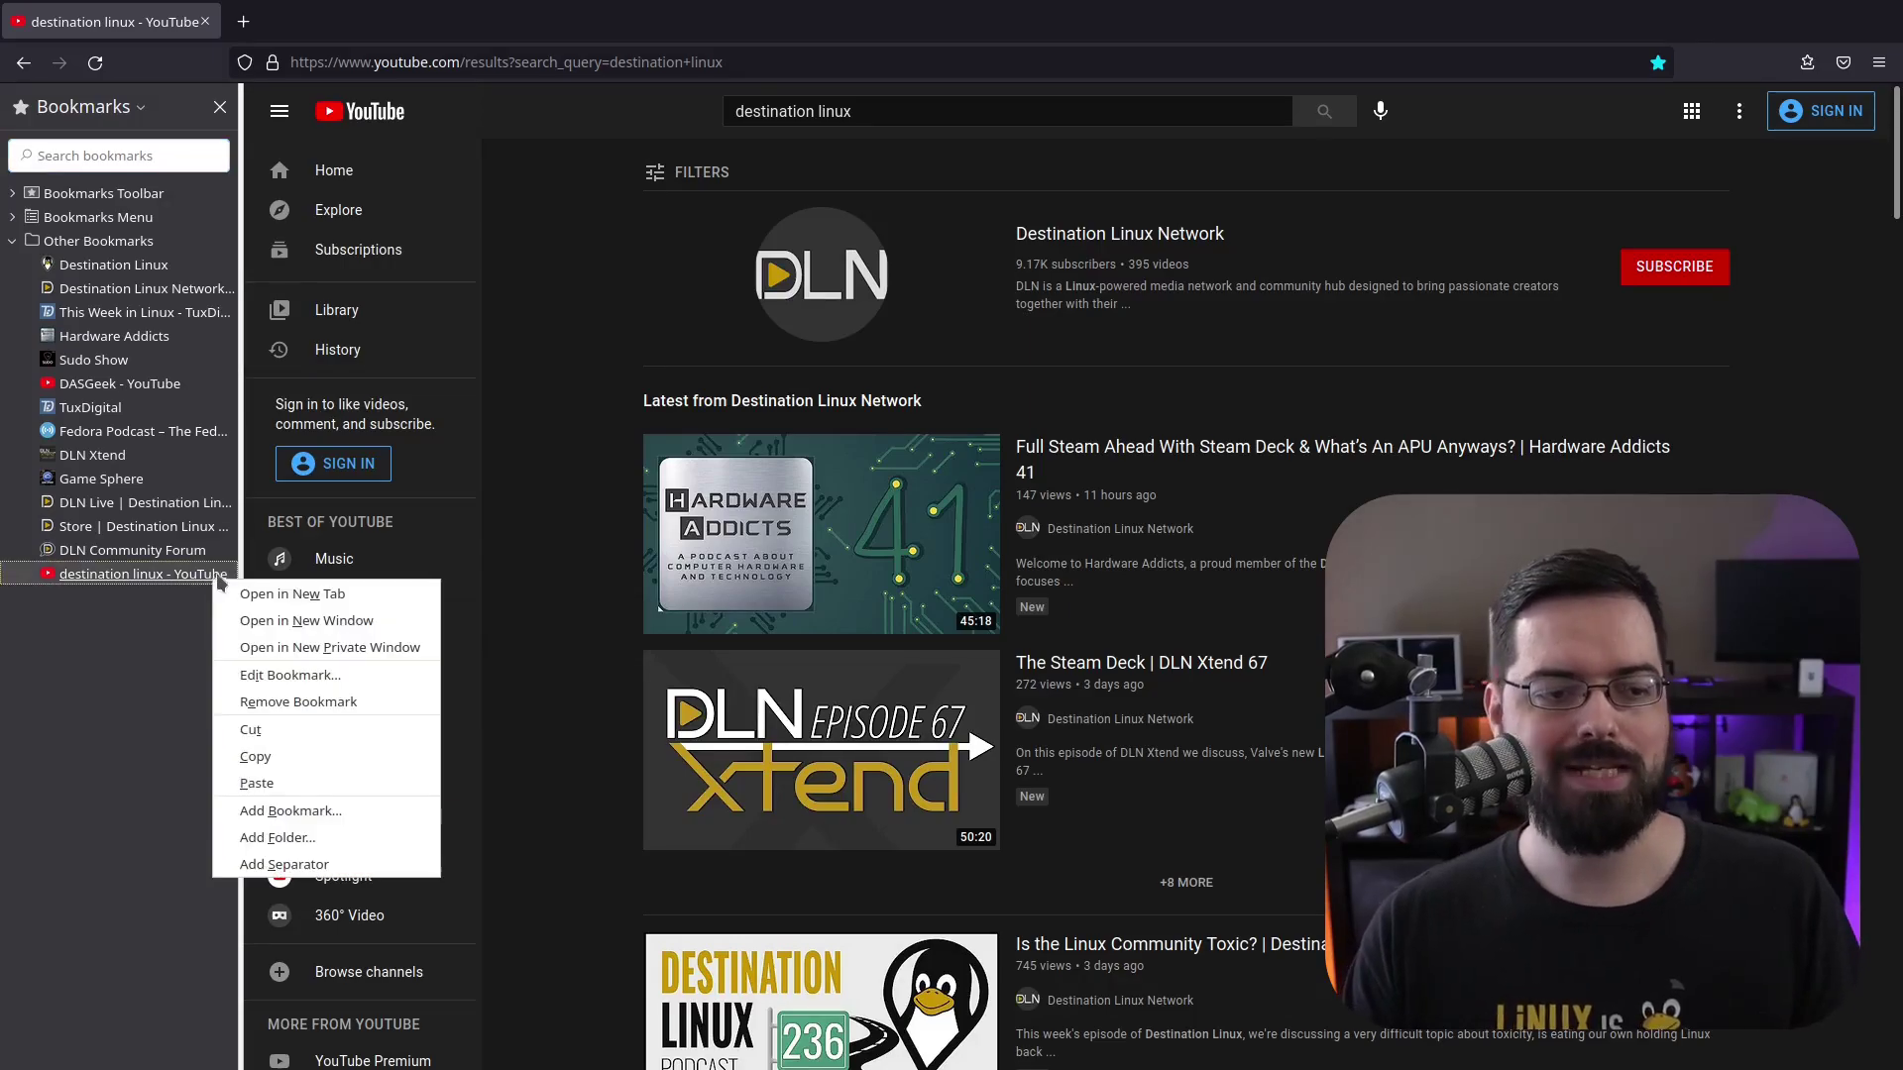
click(291, 677)
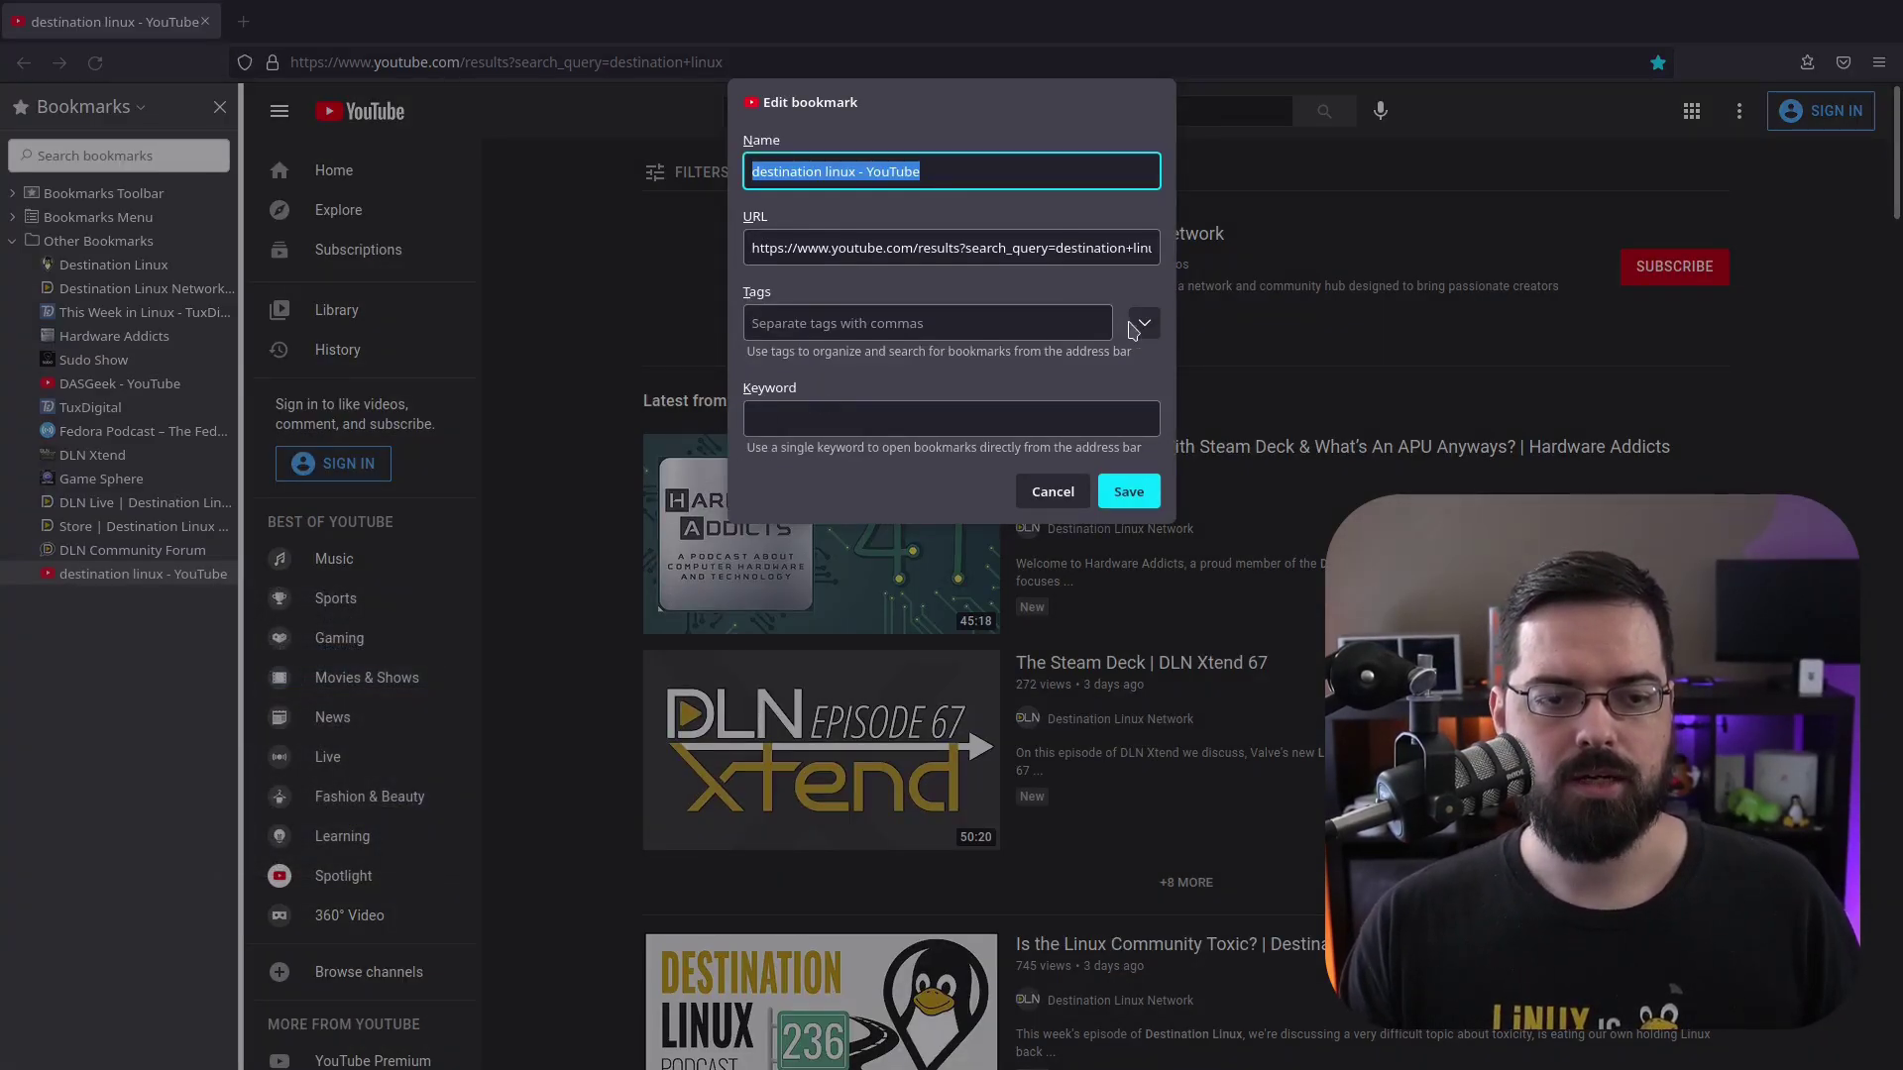
click(854, 422)
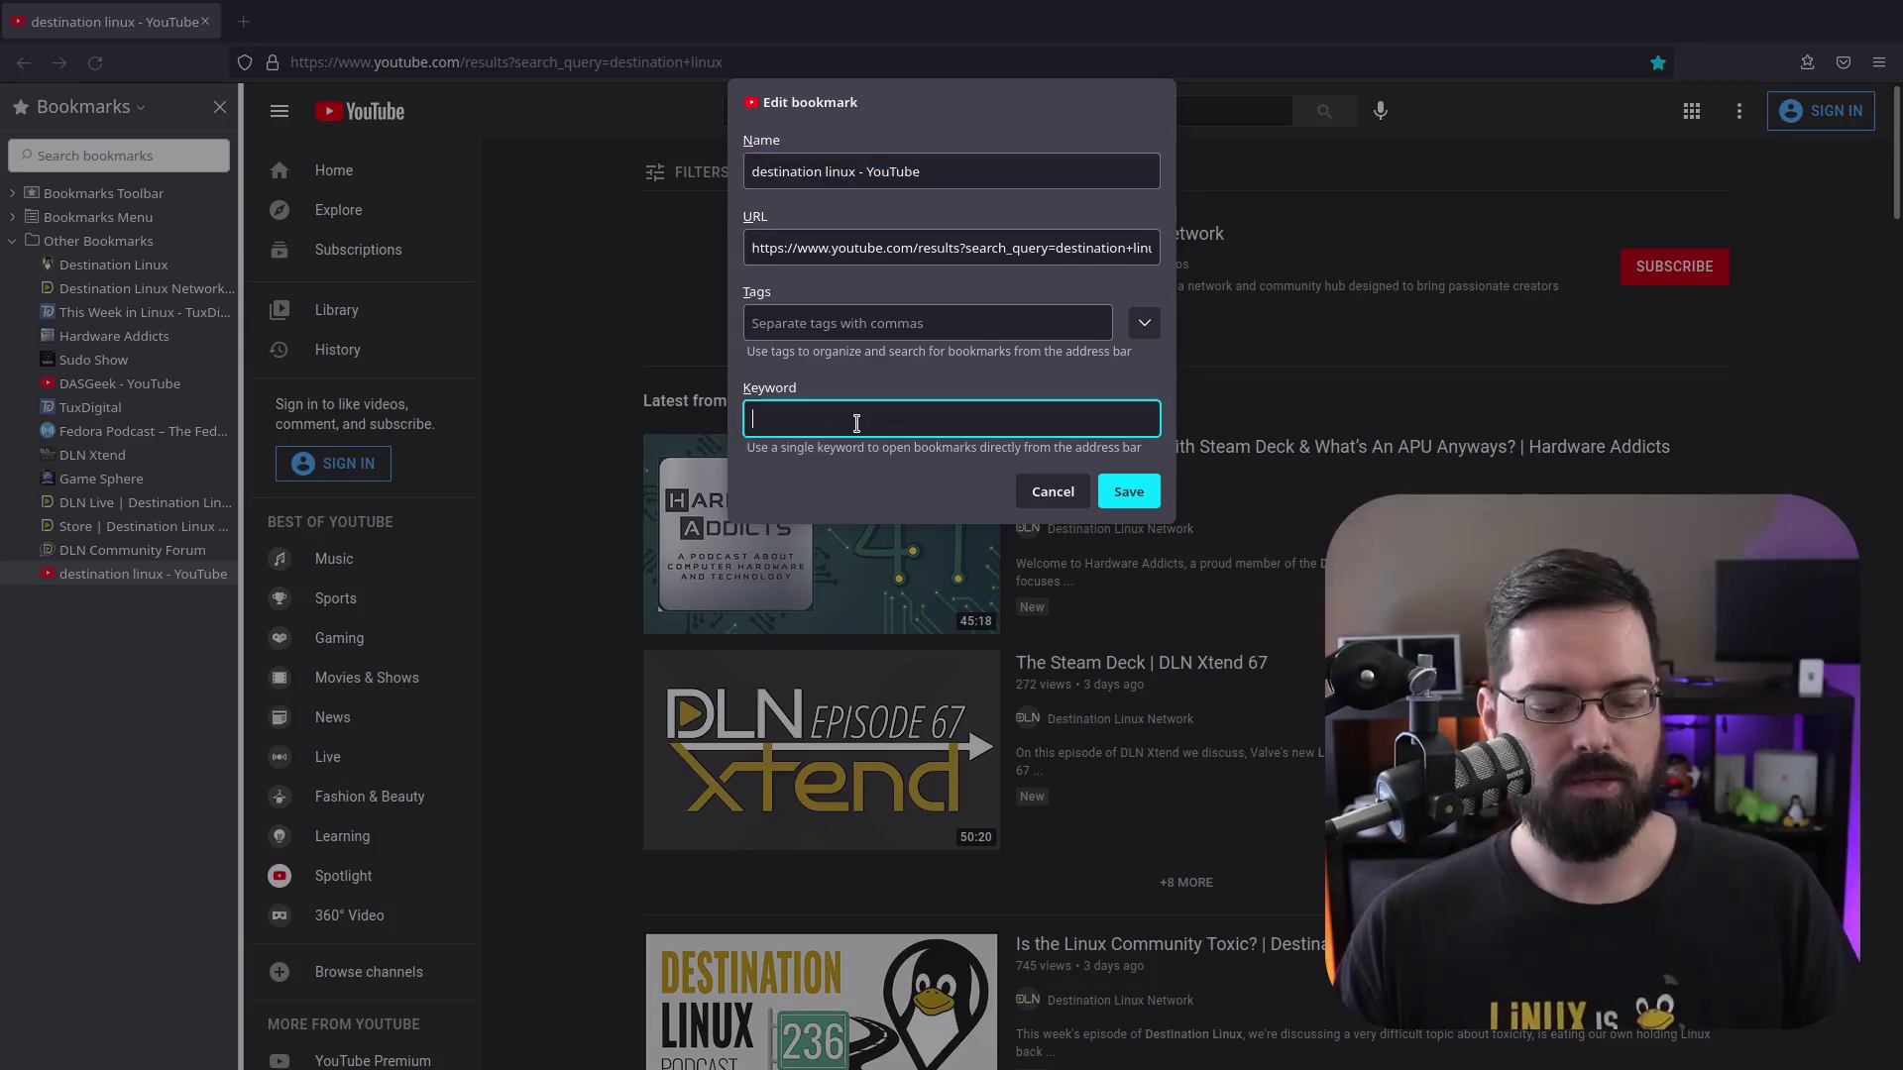
text(y)
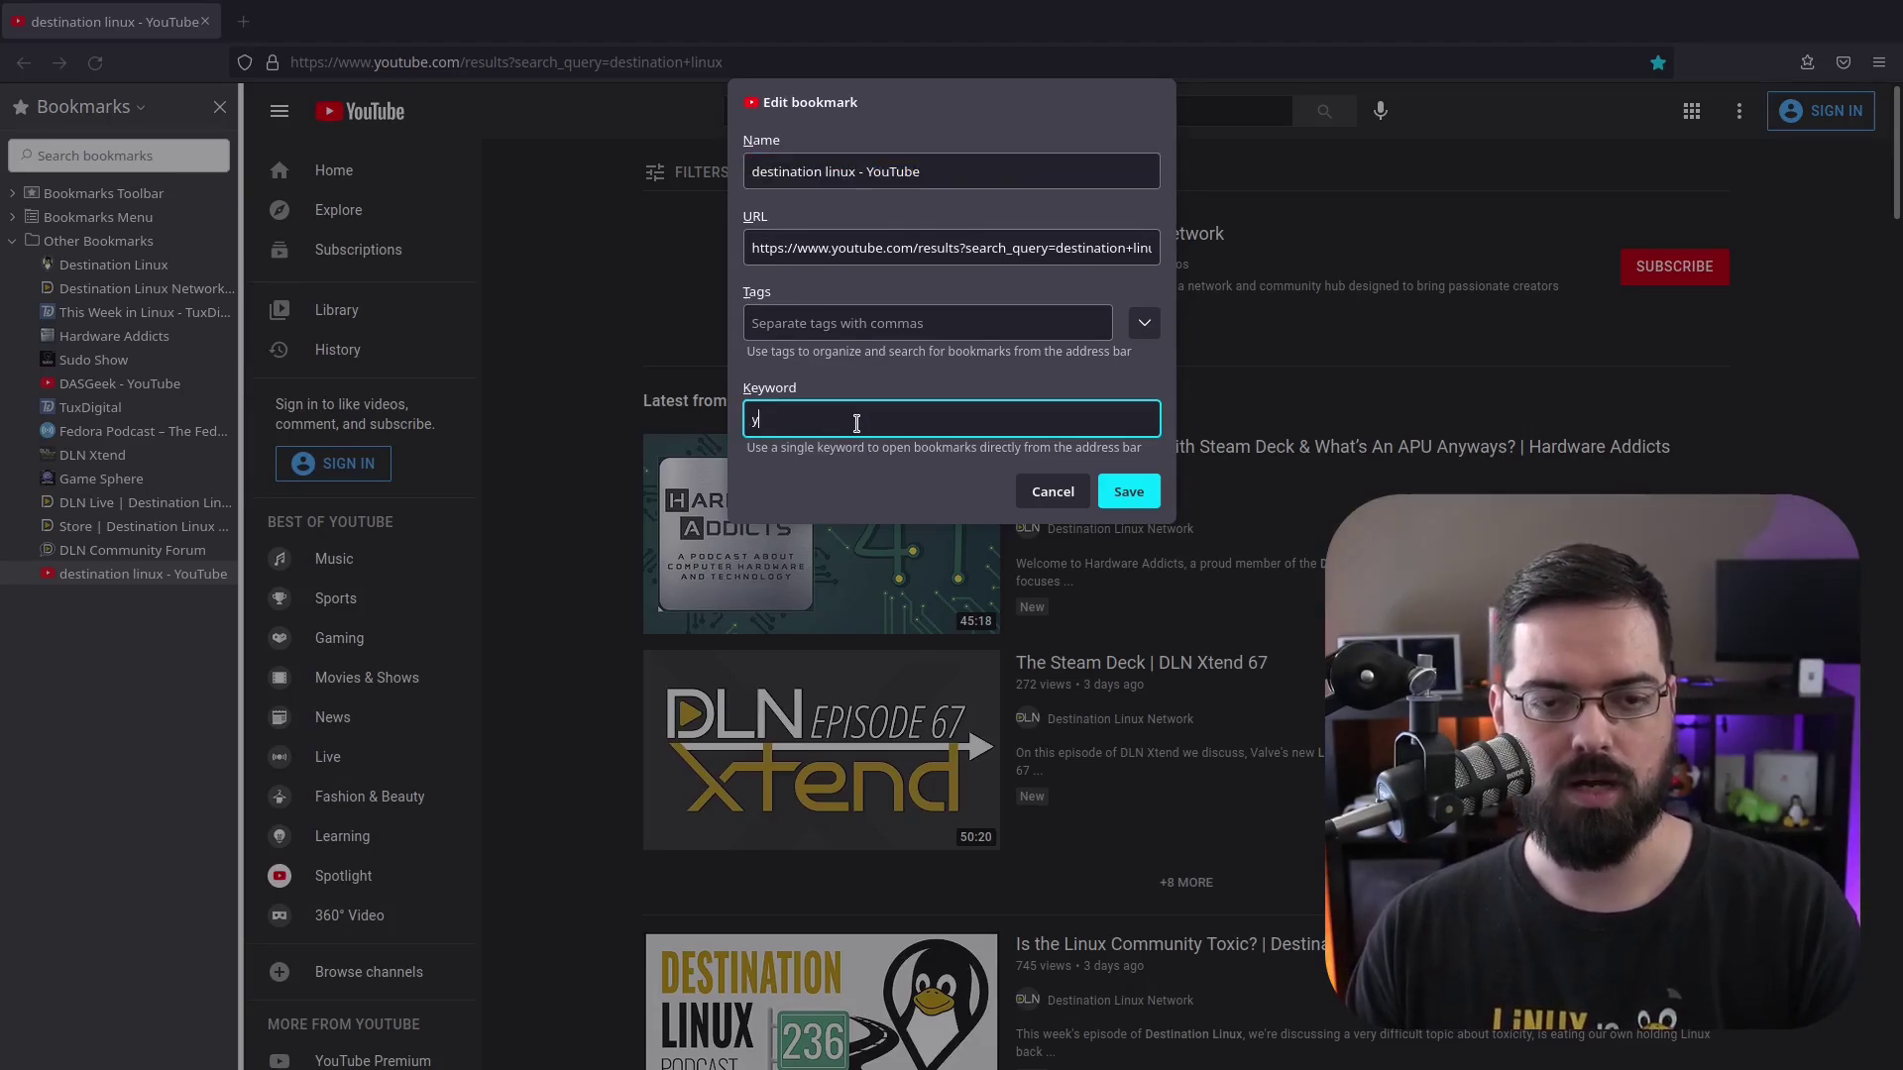
click(1044, 250)
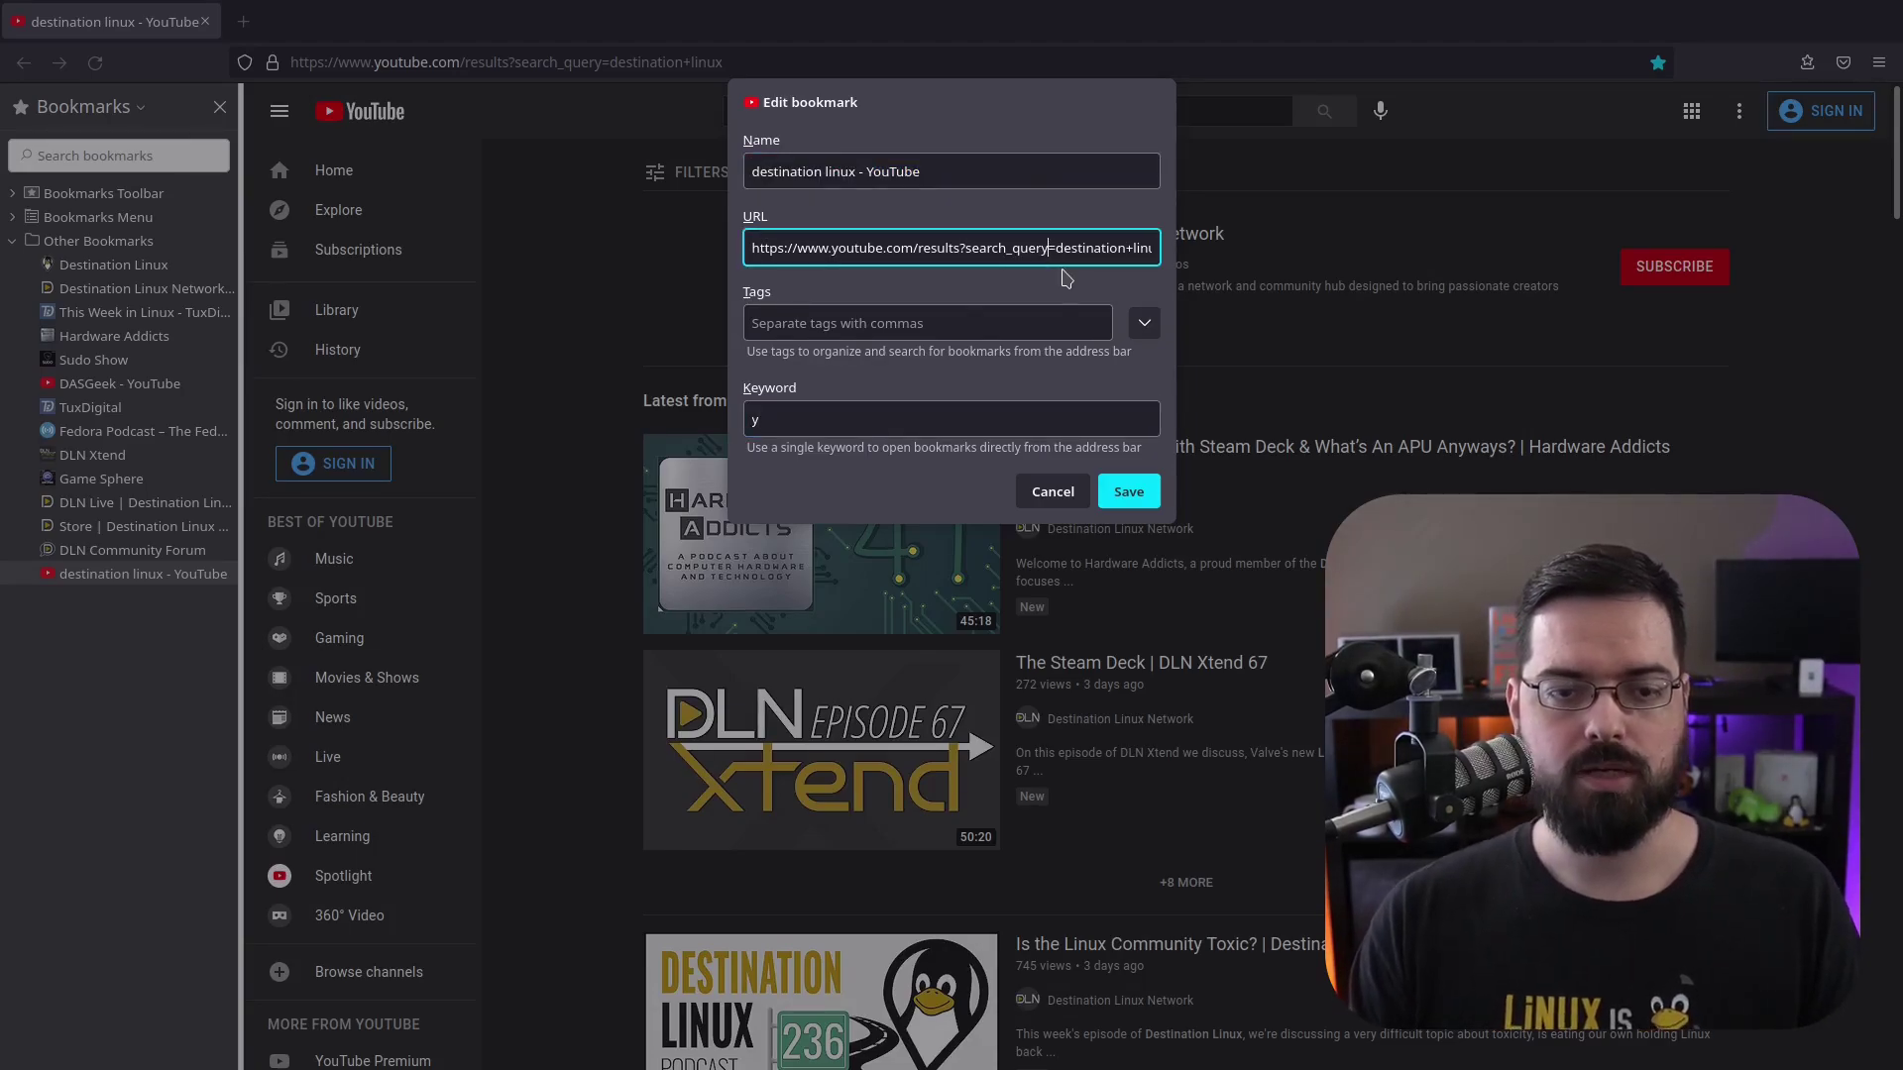
key(shift+End)
key(BackSpace)
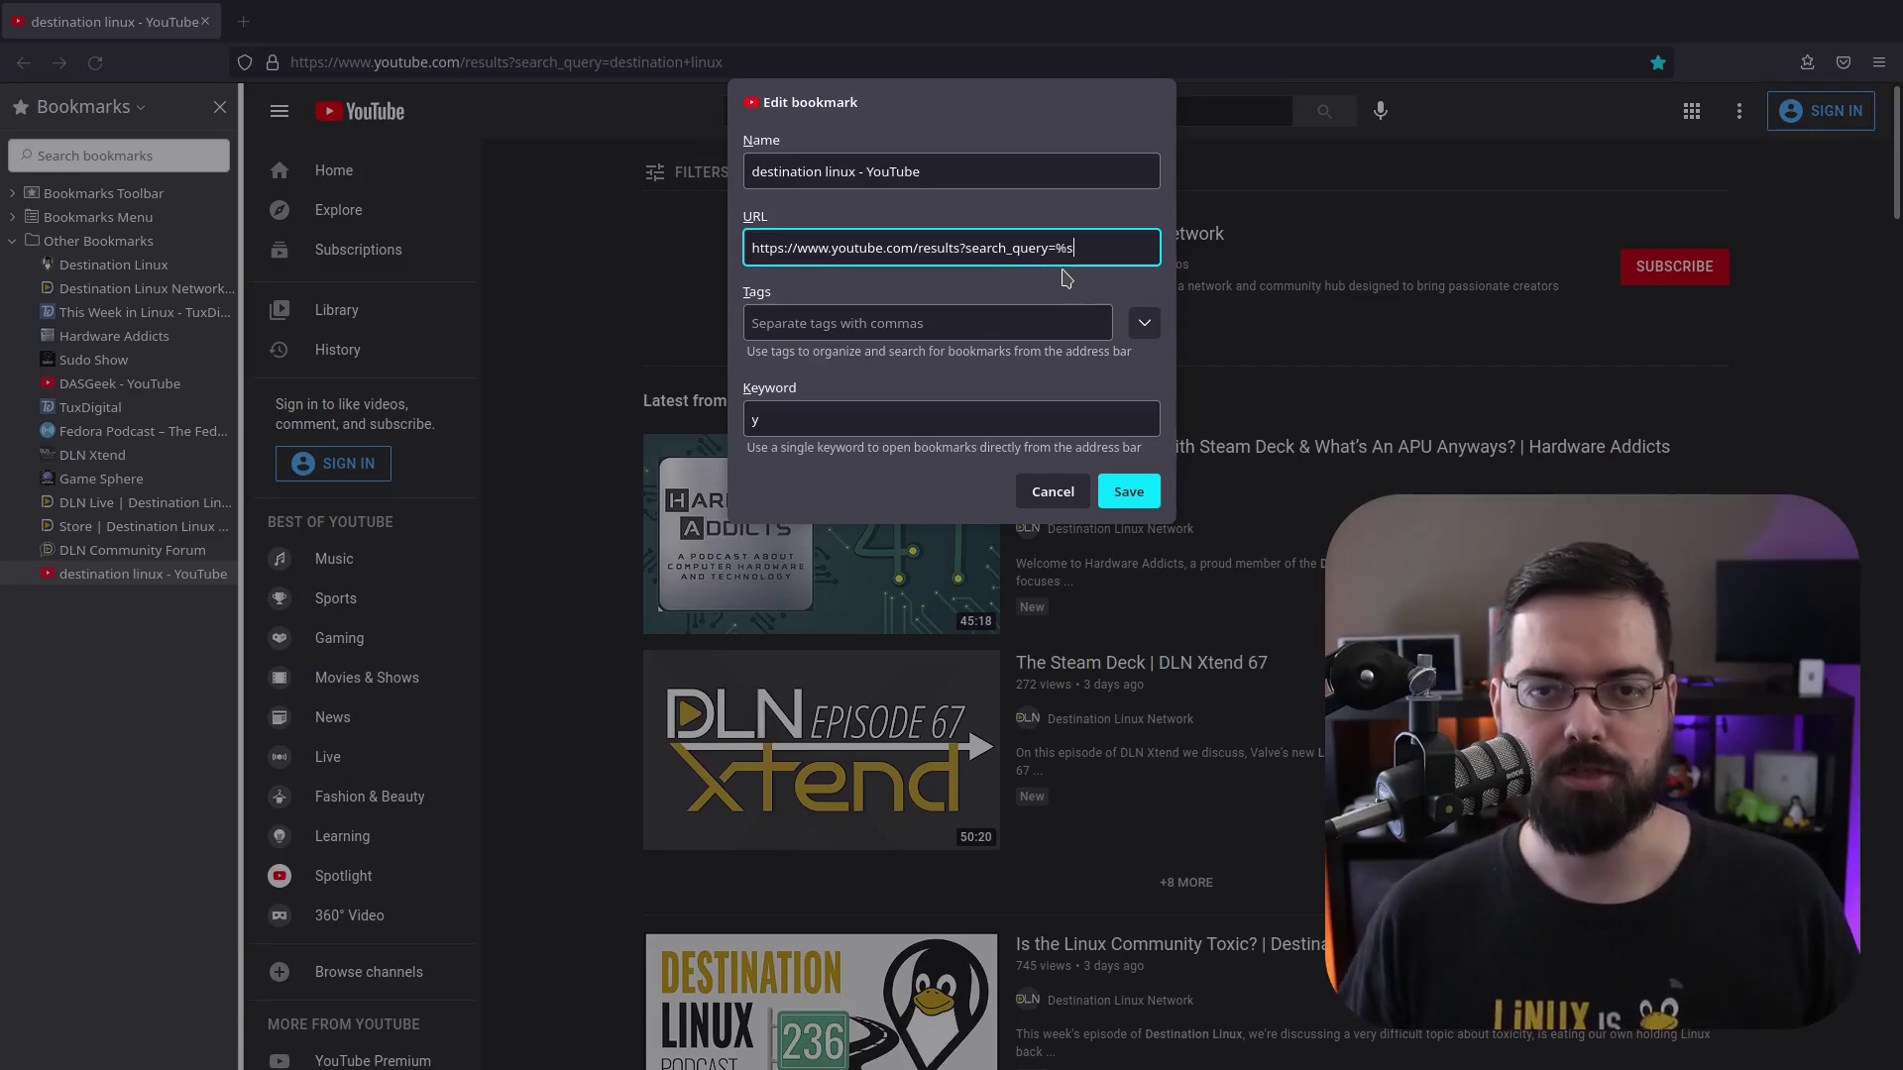
- Rename the bookmark to 'YouTube Search' and save it
key(shift+Tab)
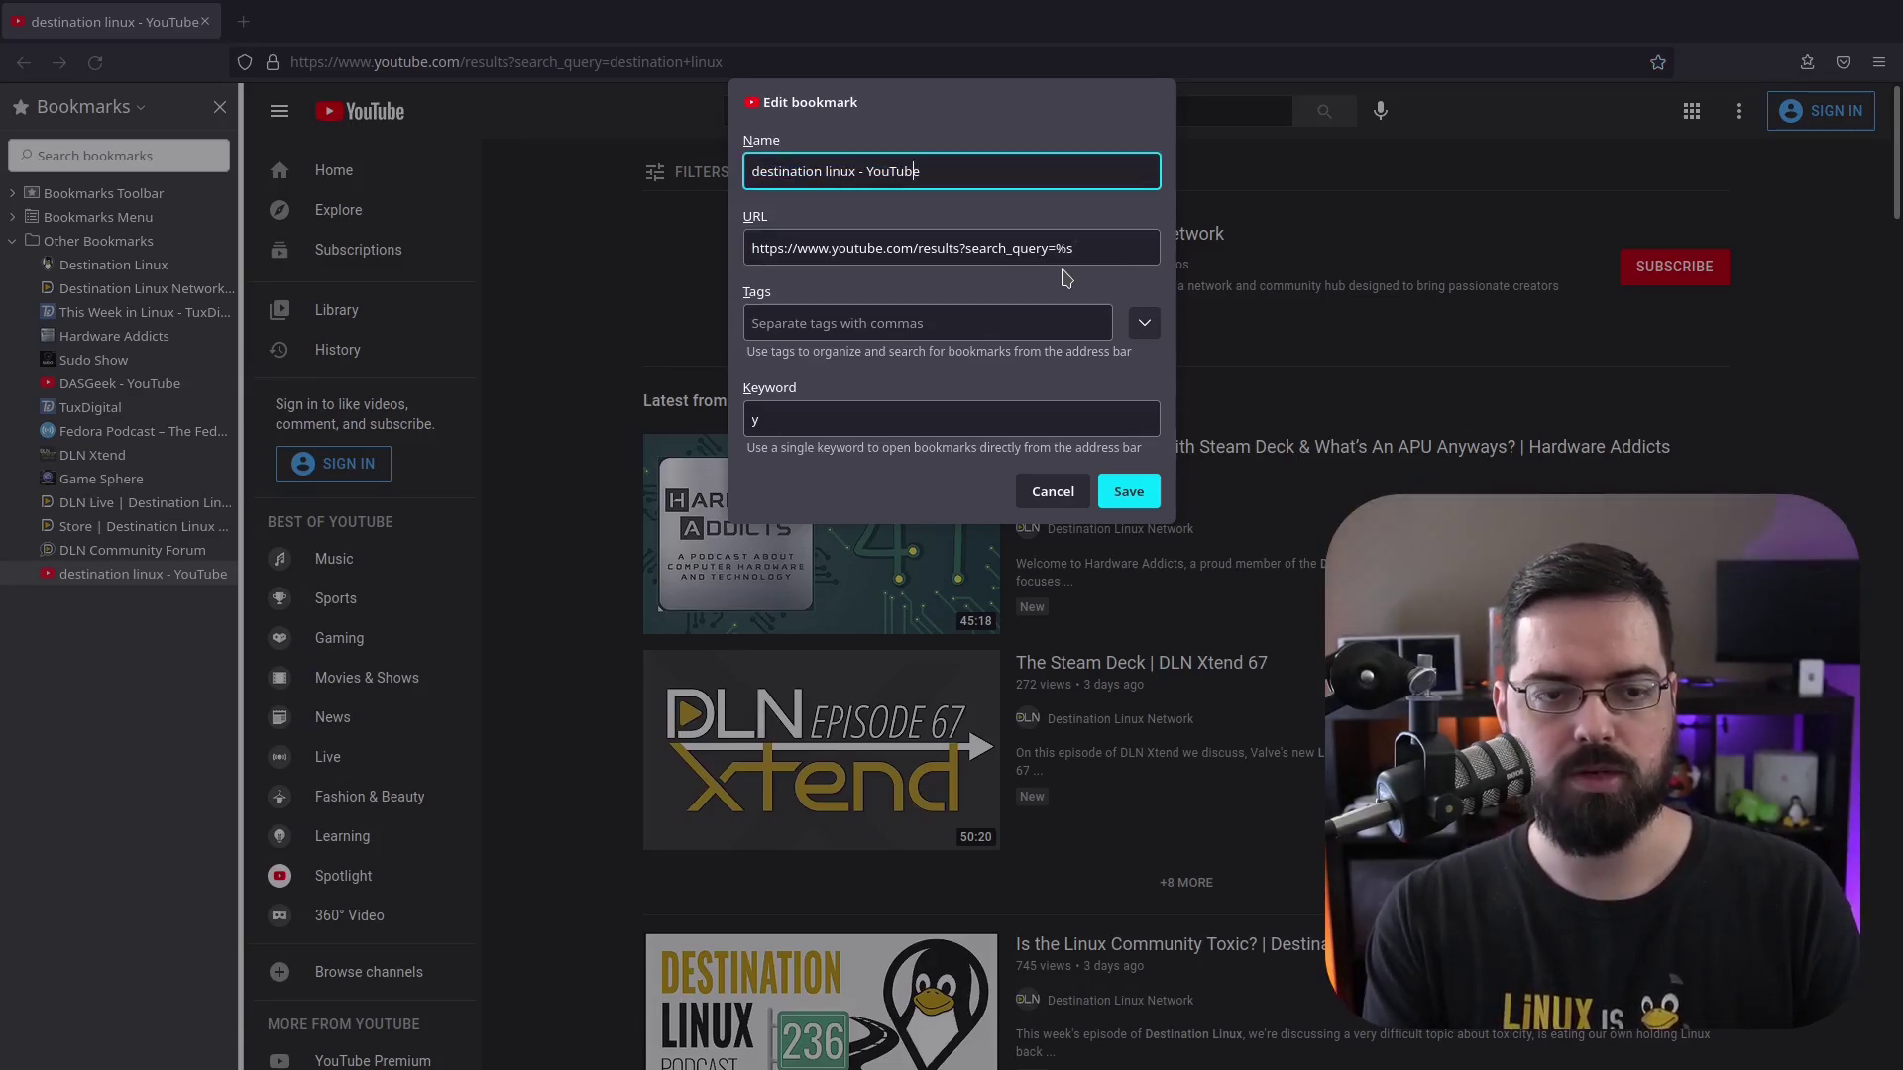
key(Home)
key(ctrl+shift+Right)
key(ctrl+shift+Right)
key(ctrl+shift+Right)
key(BackSpace)
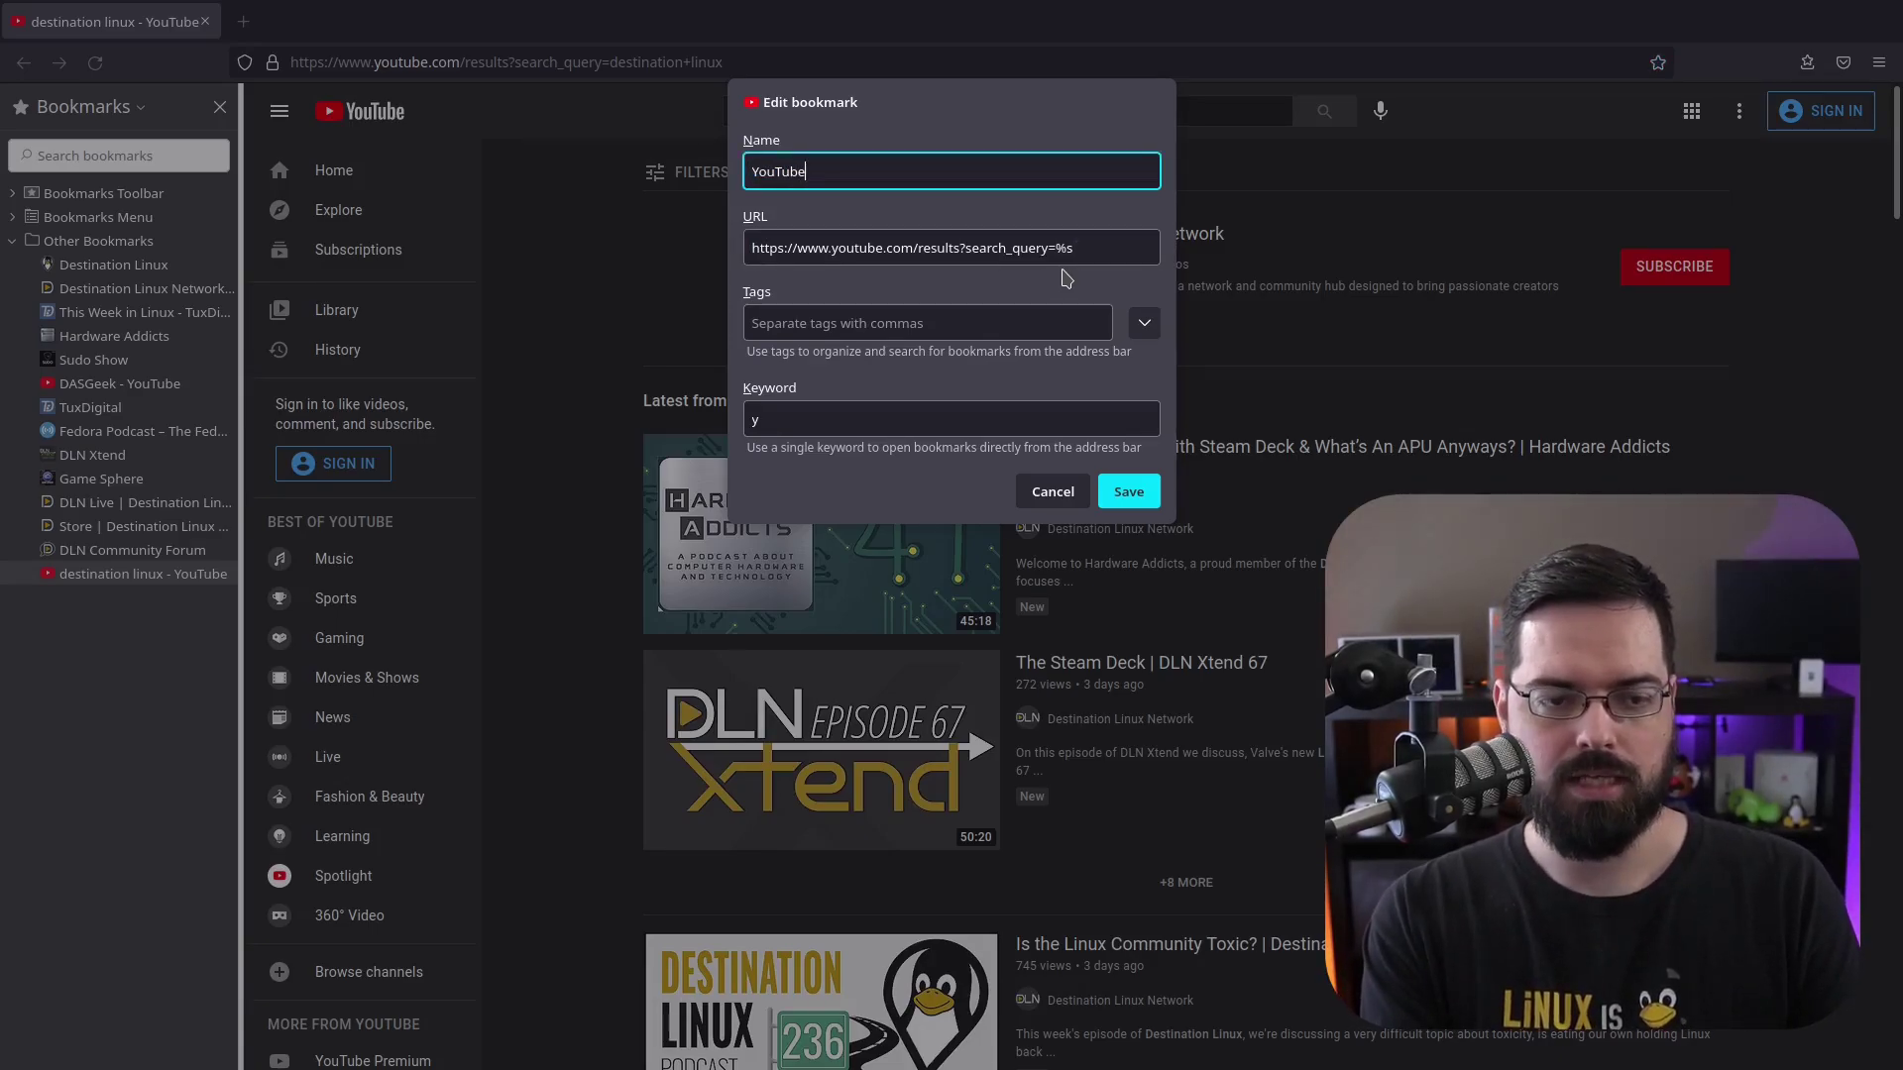
text(Search)
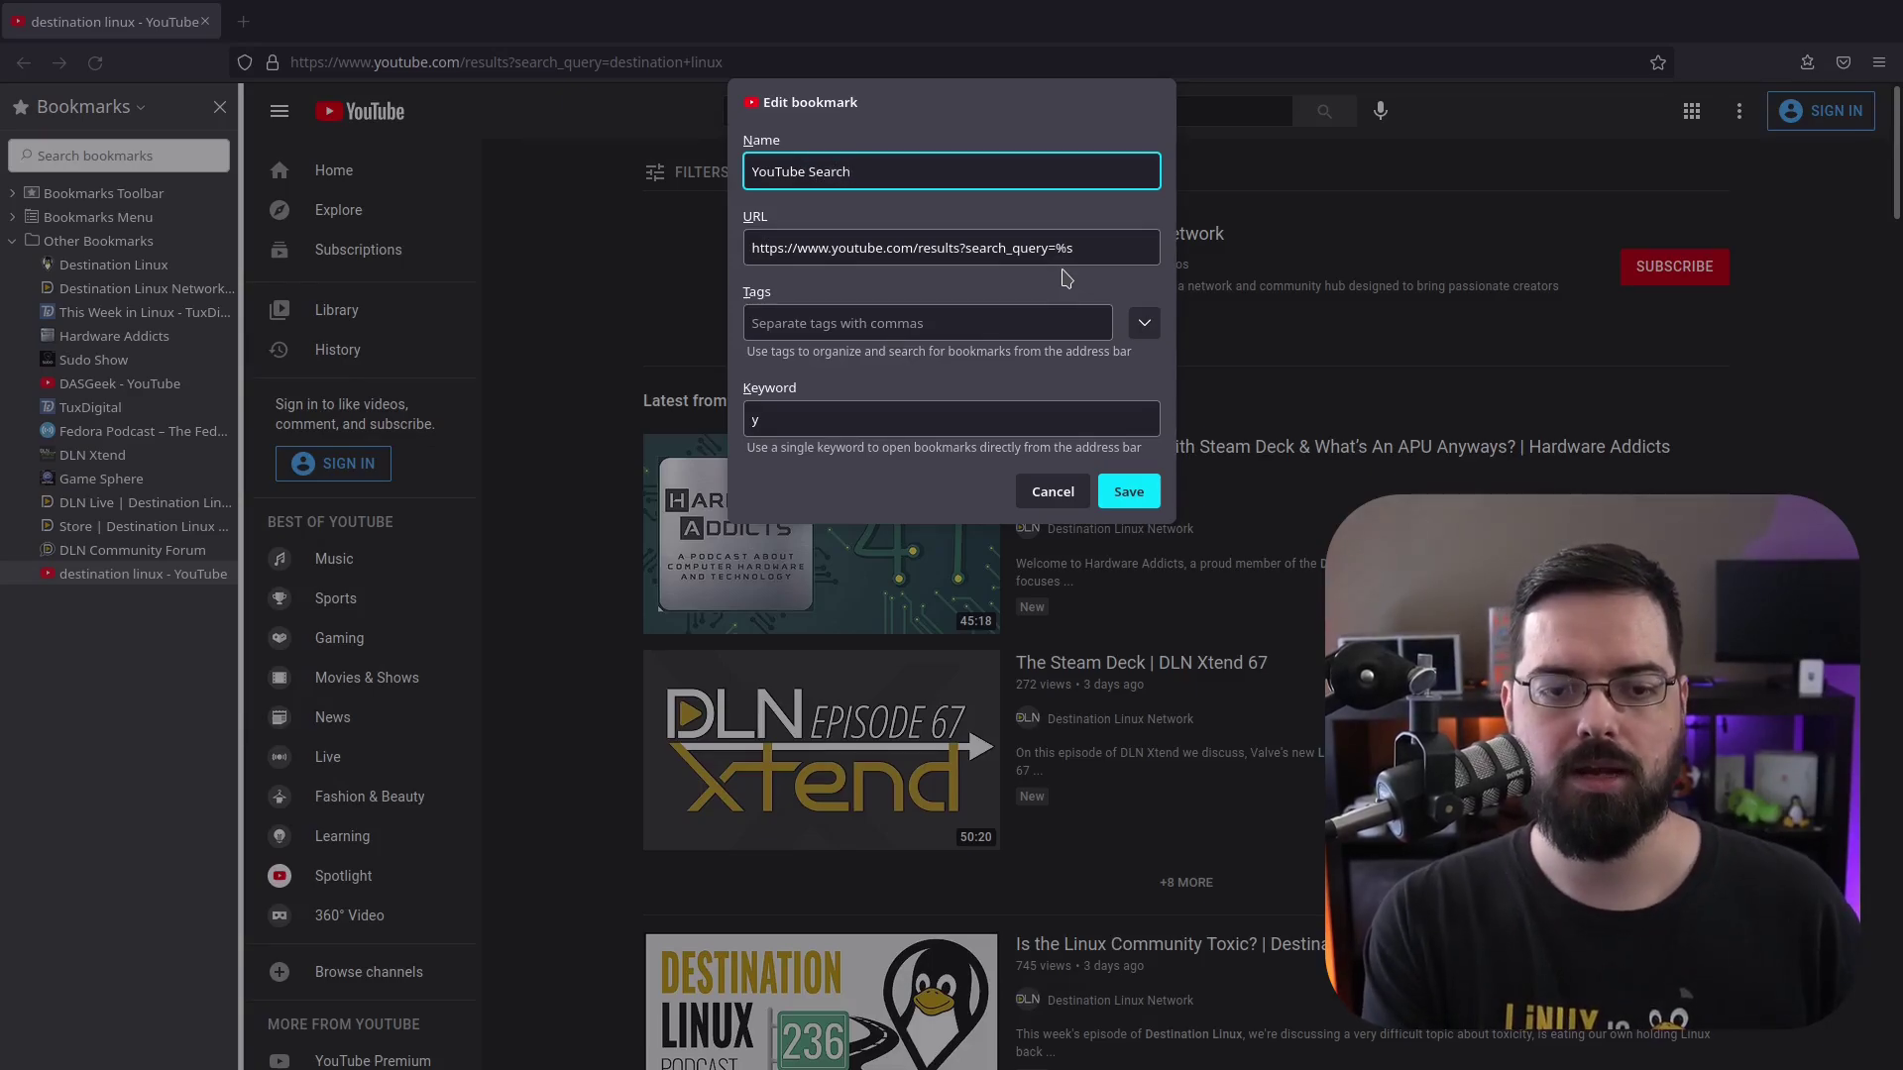
key(Return)
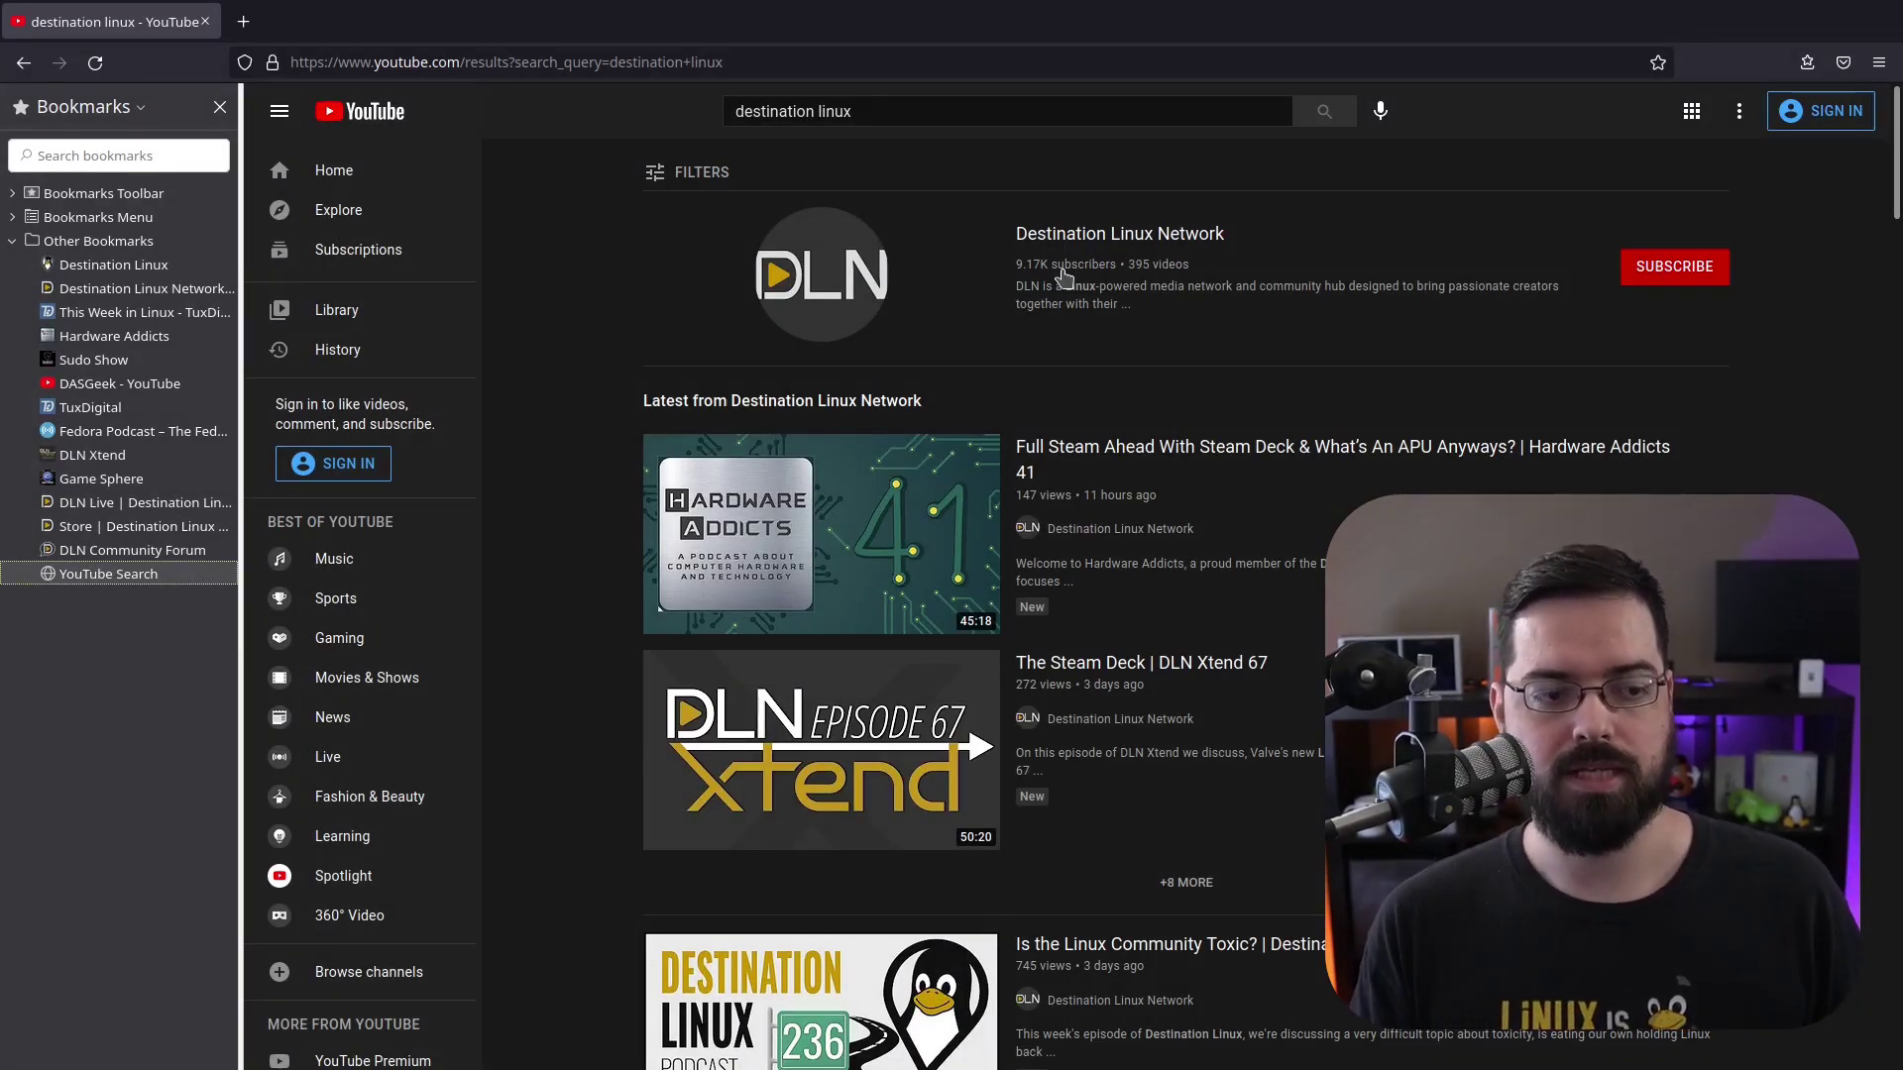
- Enter 'y dasgeek masterclass' in the address bar to search YouTube
key(ctrl+l)
text(y)
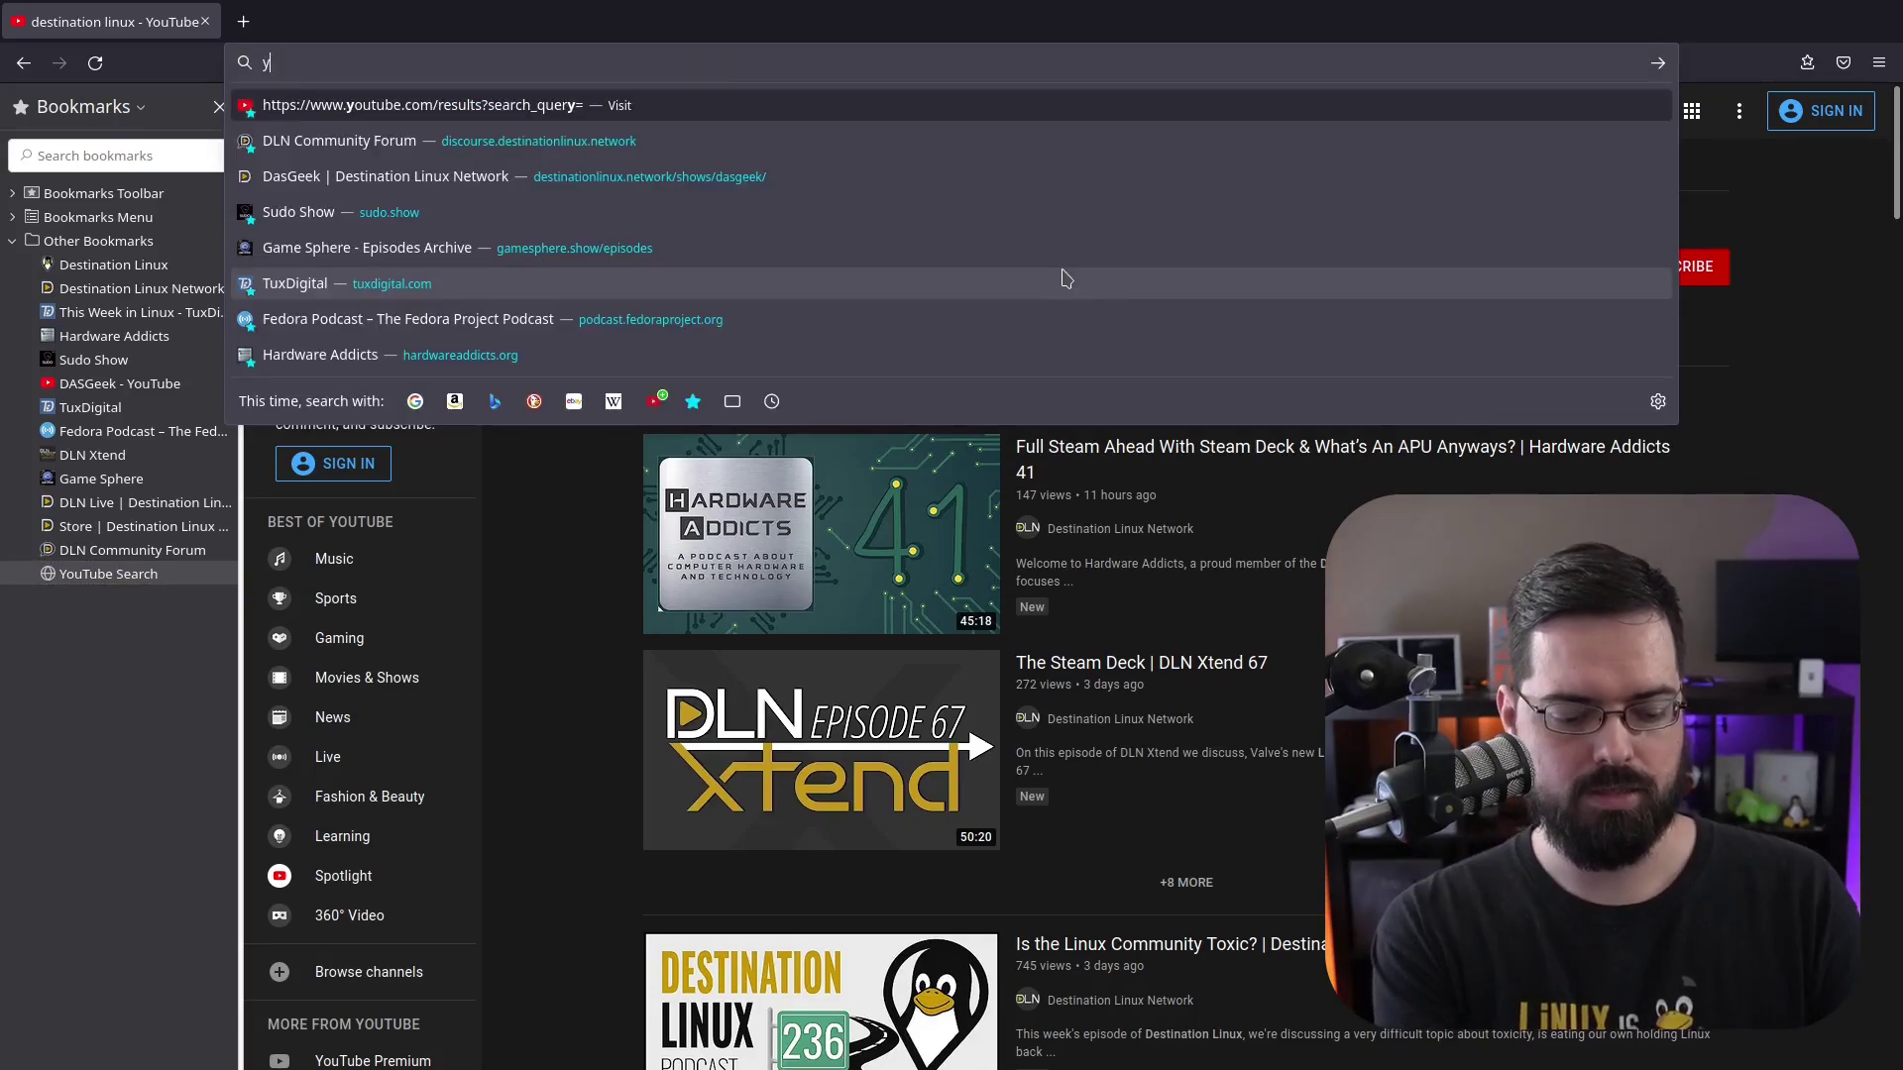
text( das)
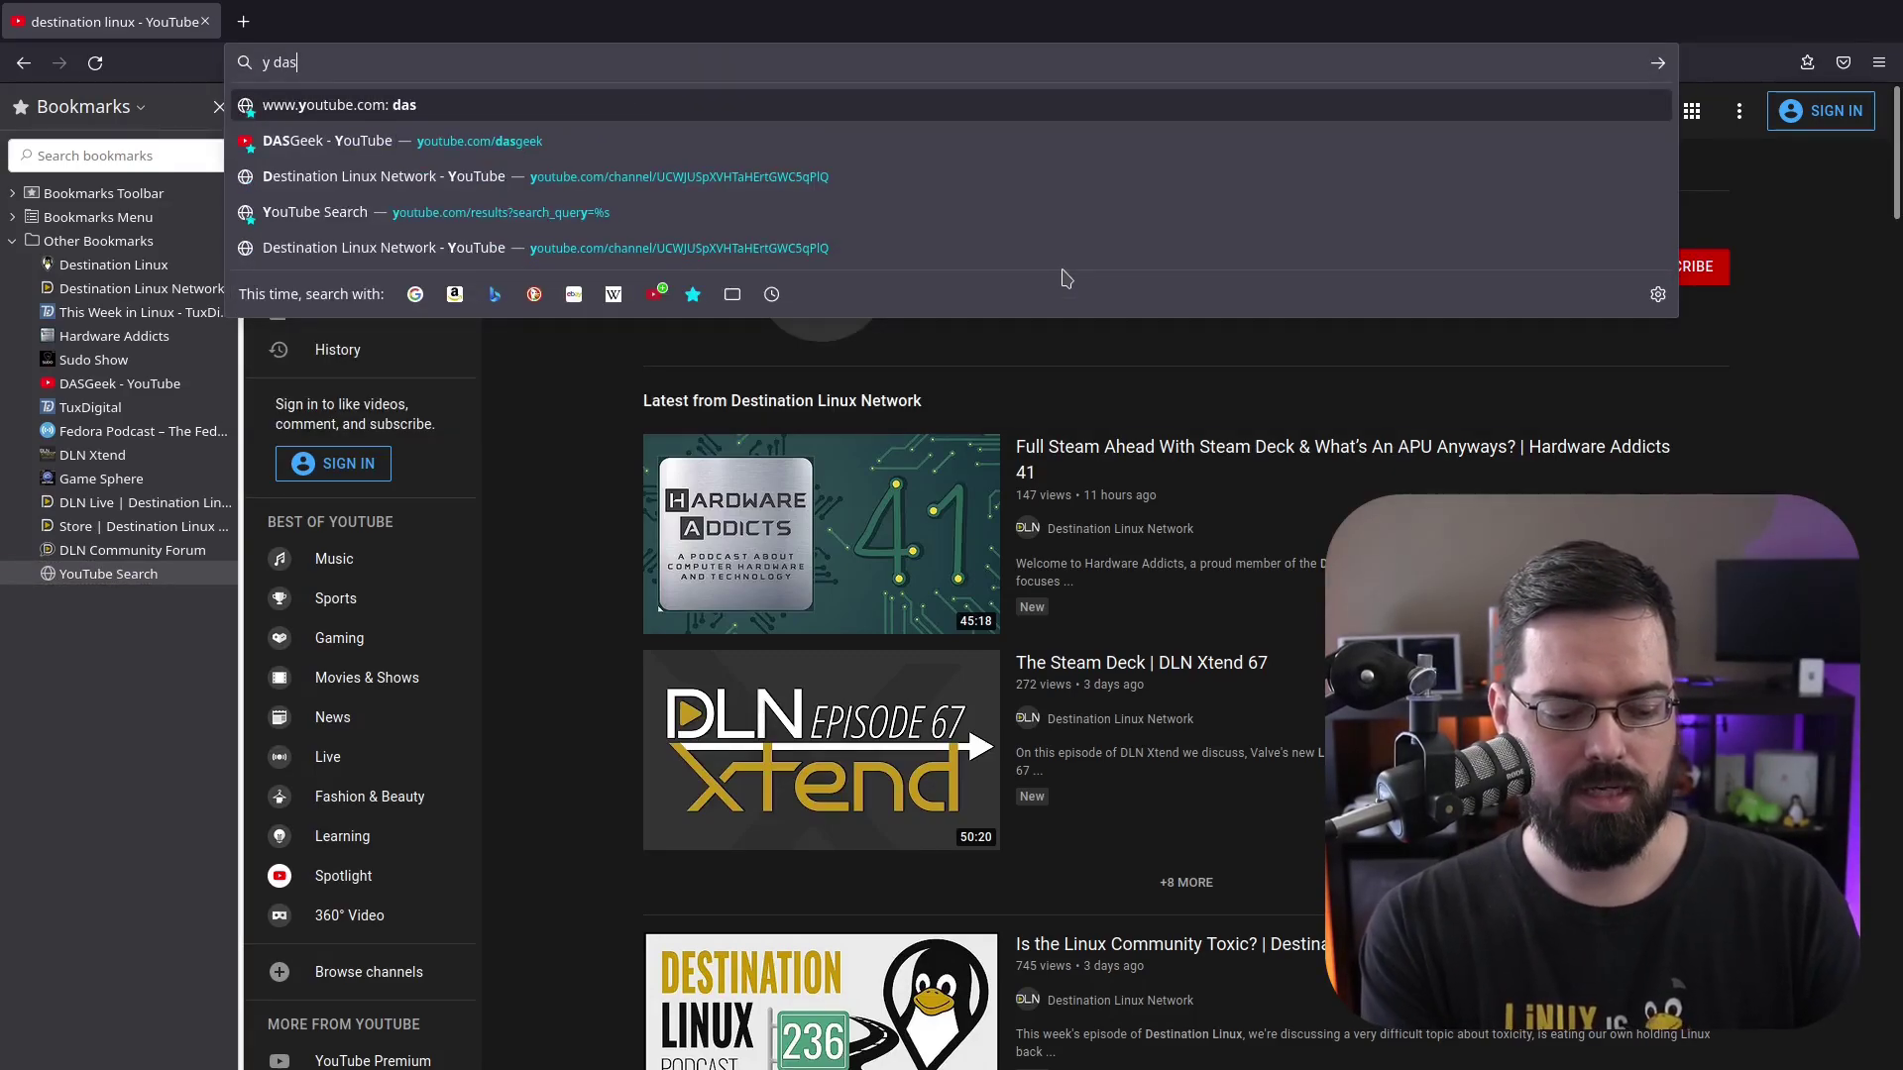
text(geek m)
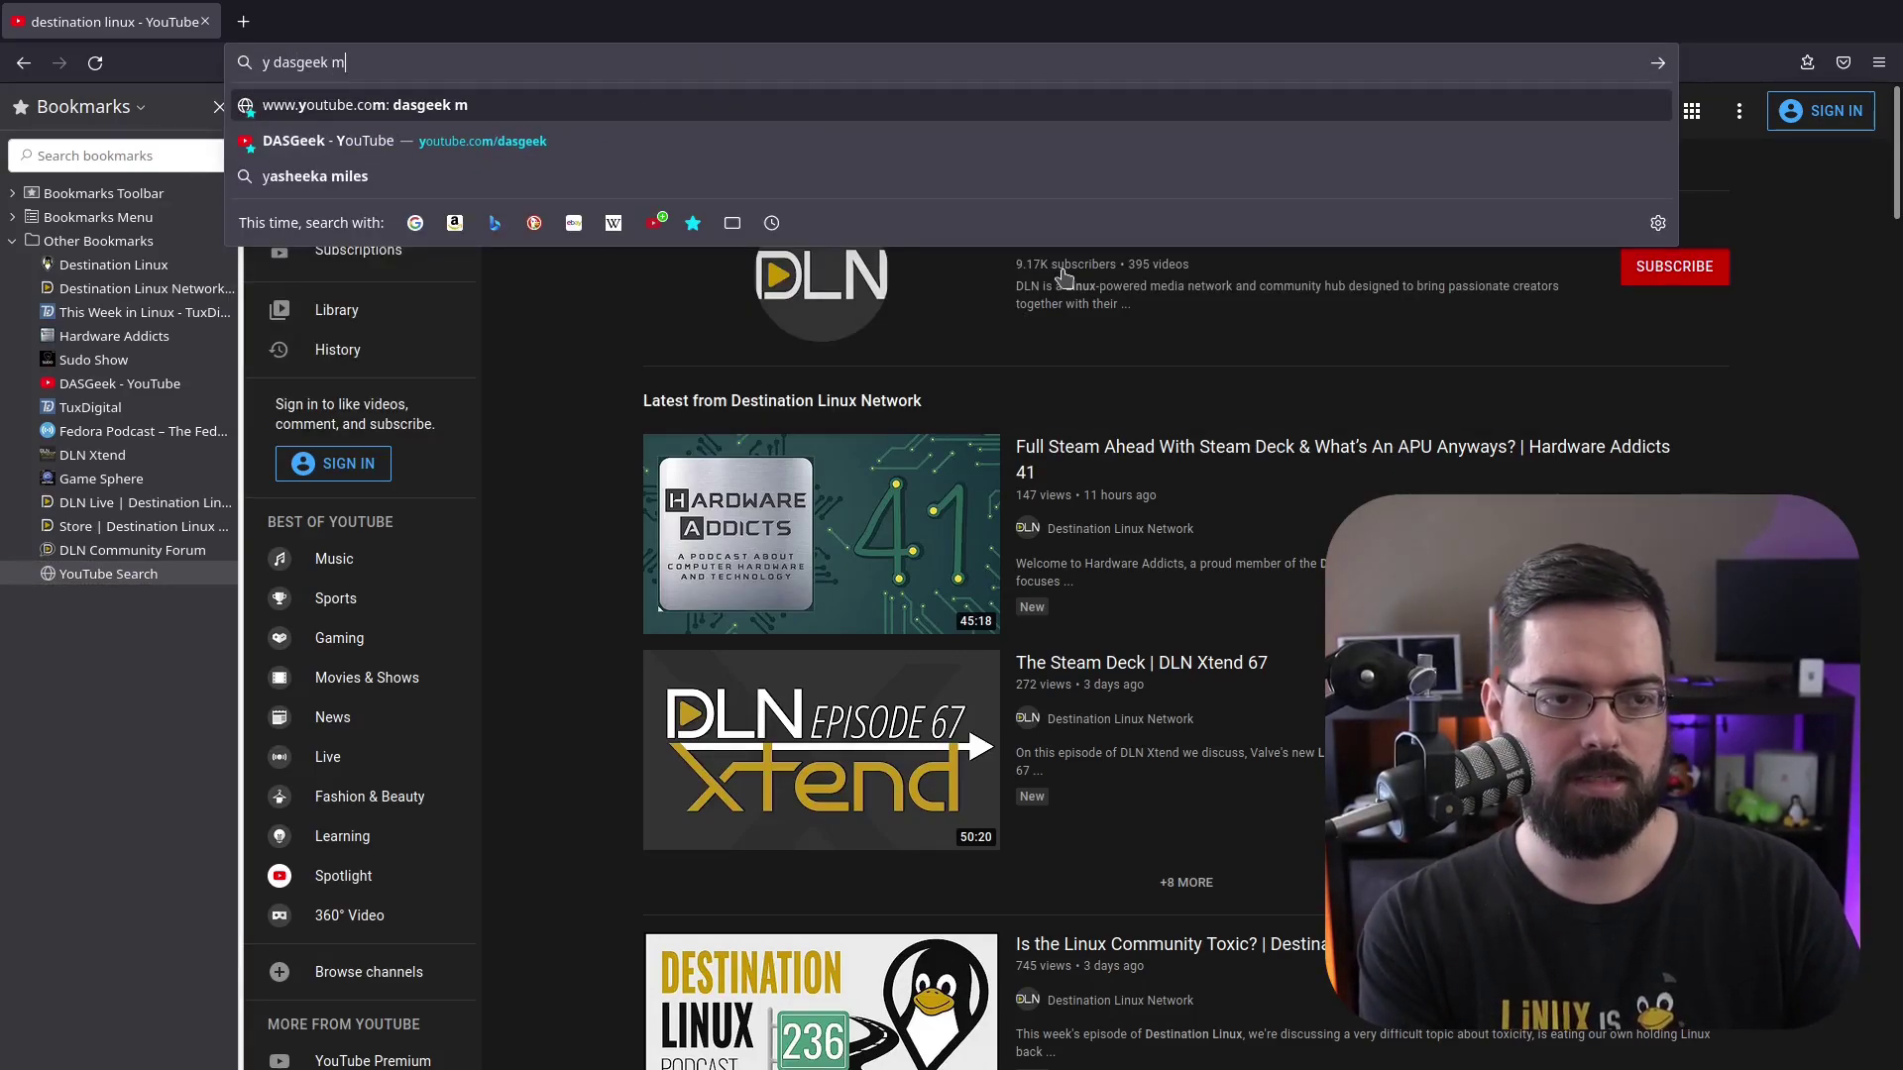
text(asterclass)
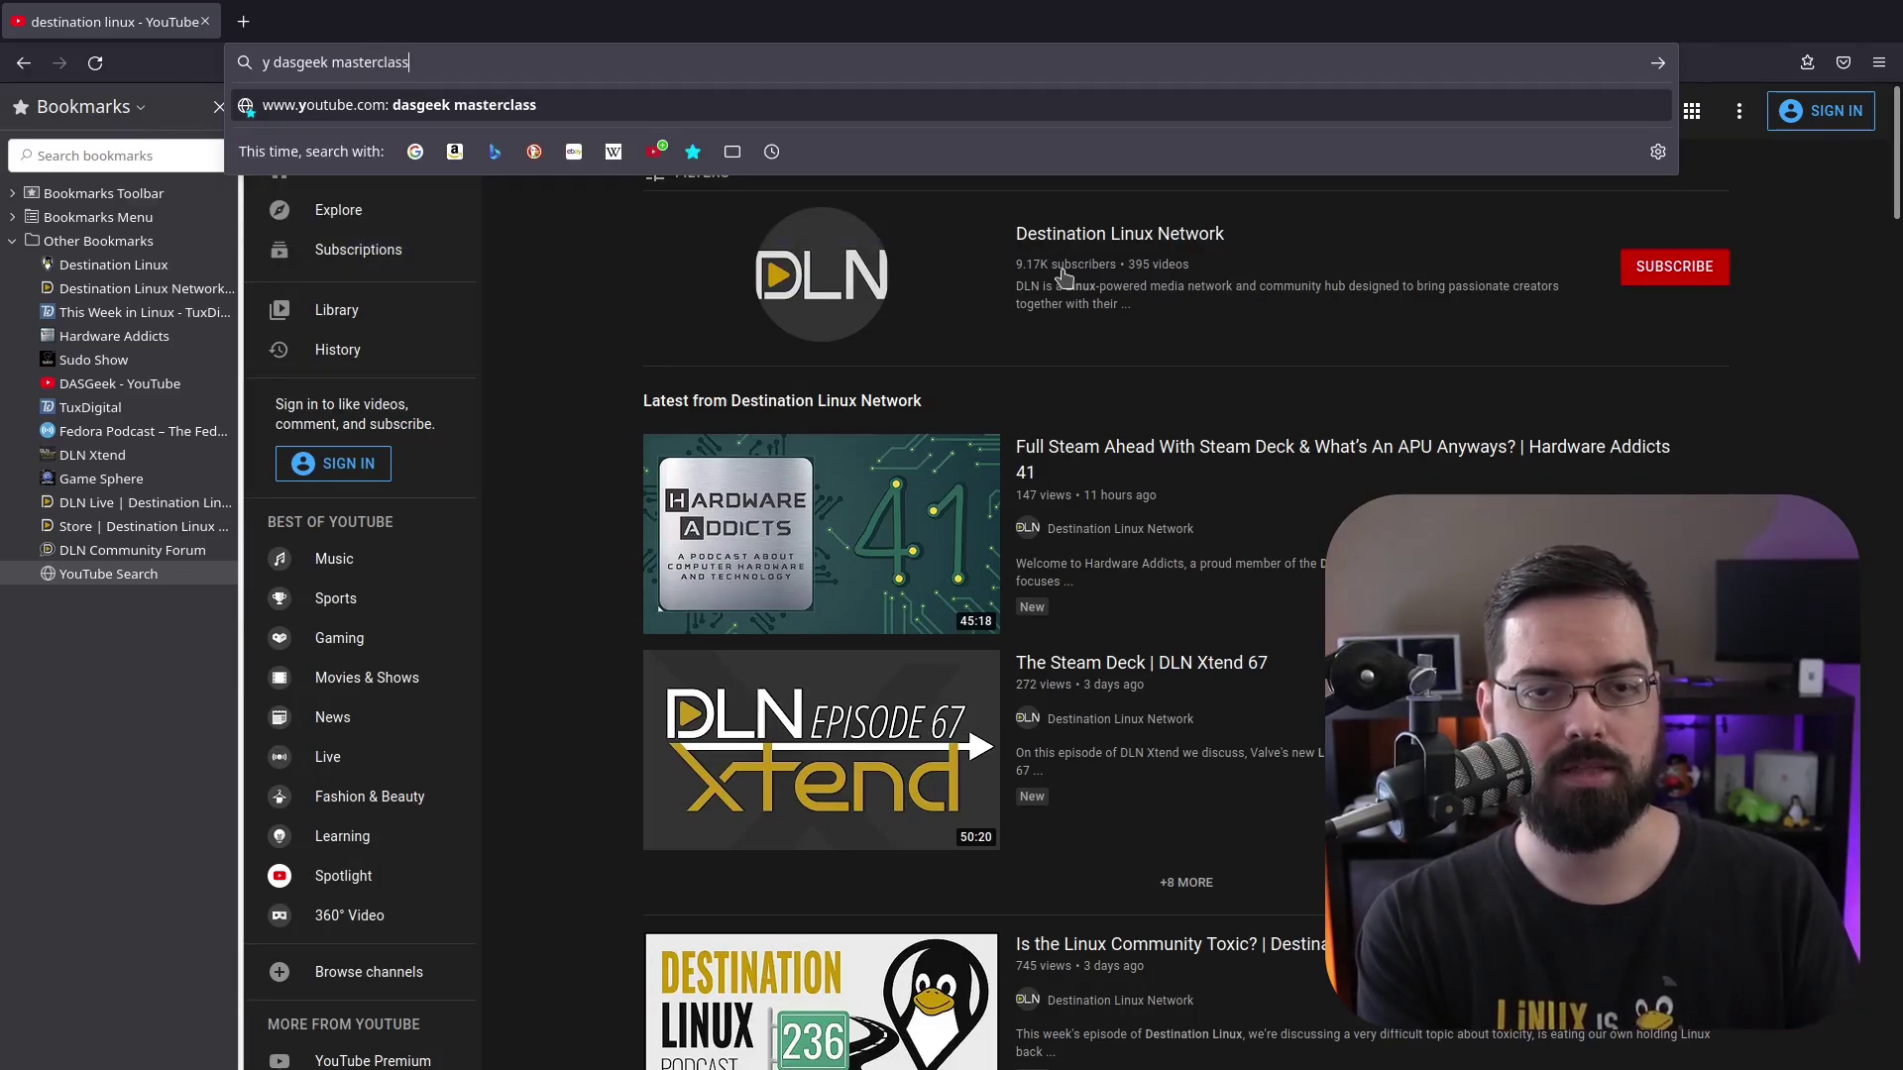
key(Return)
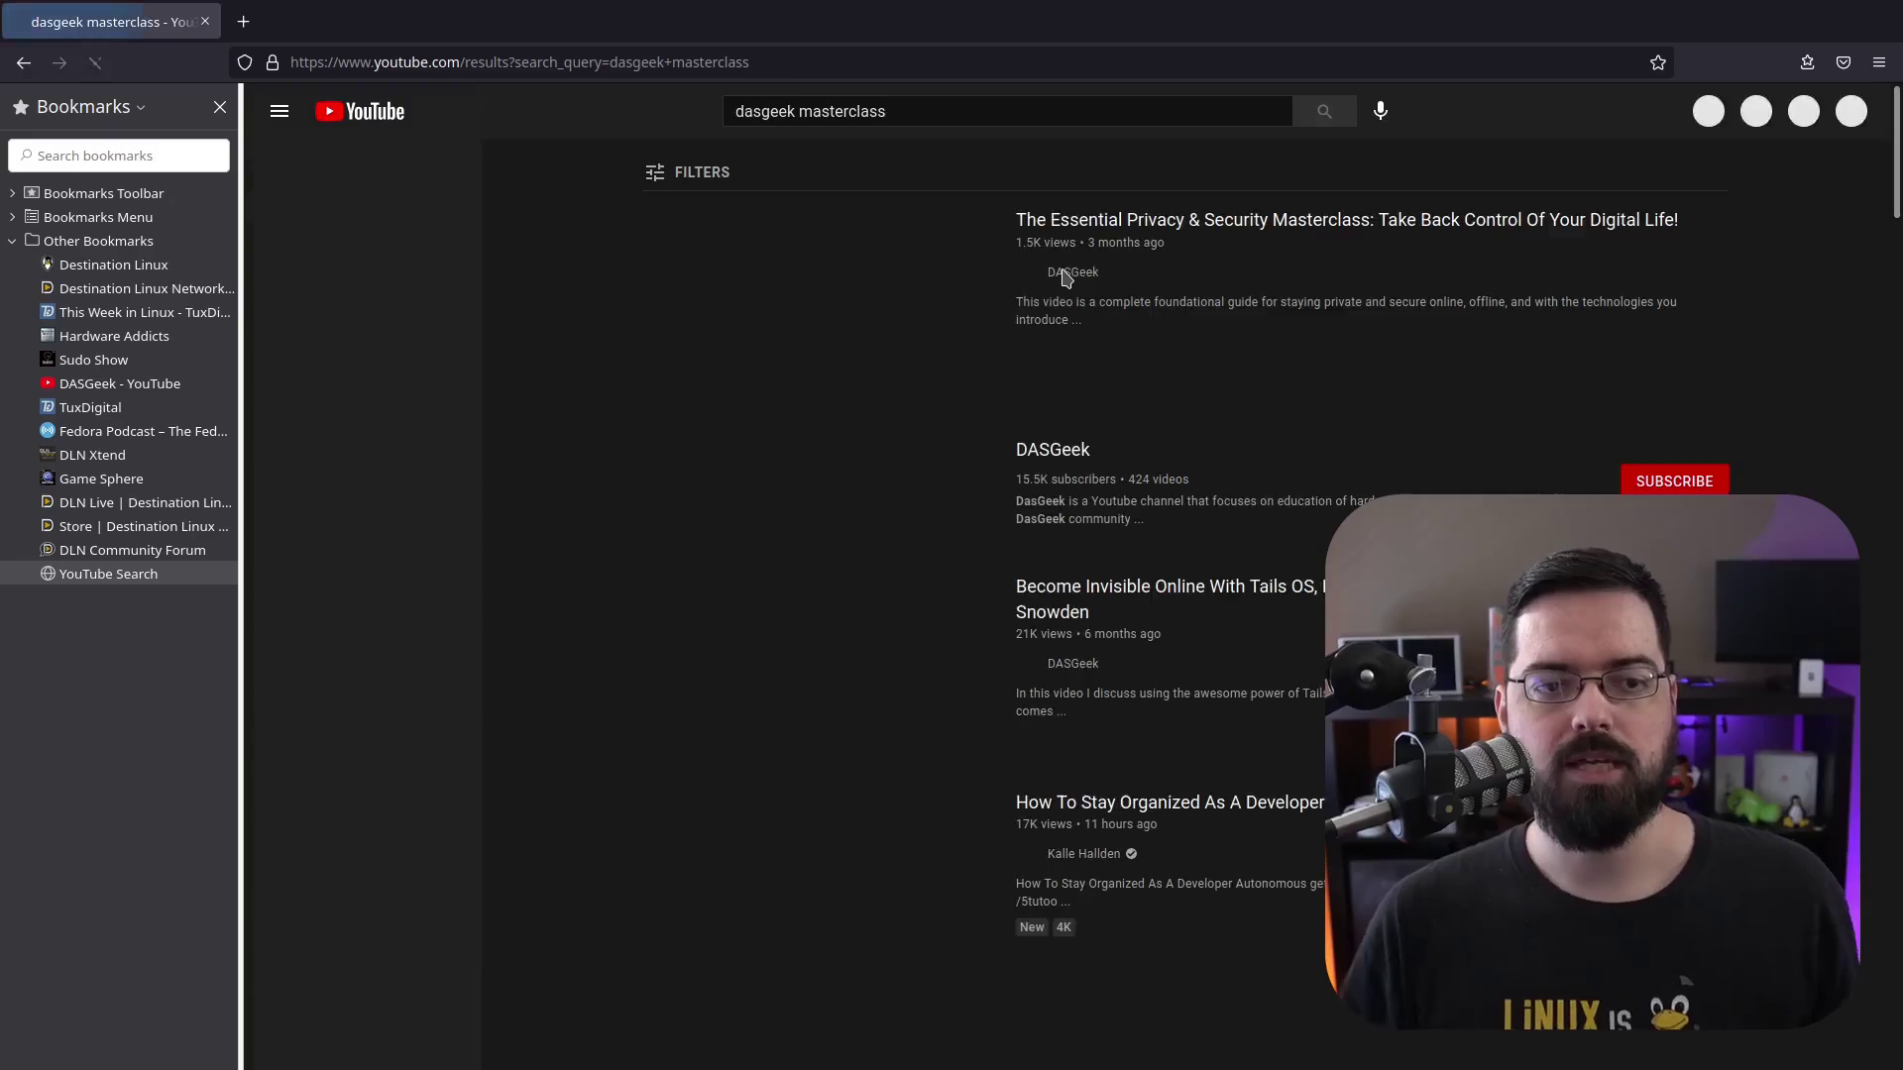